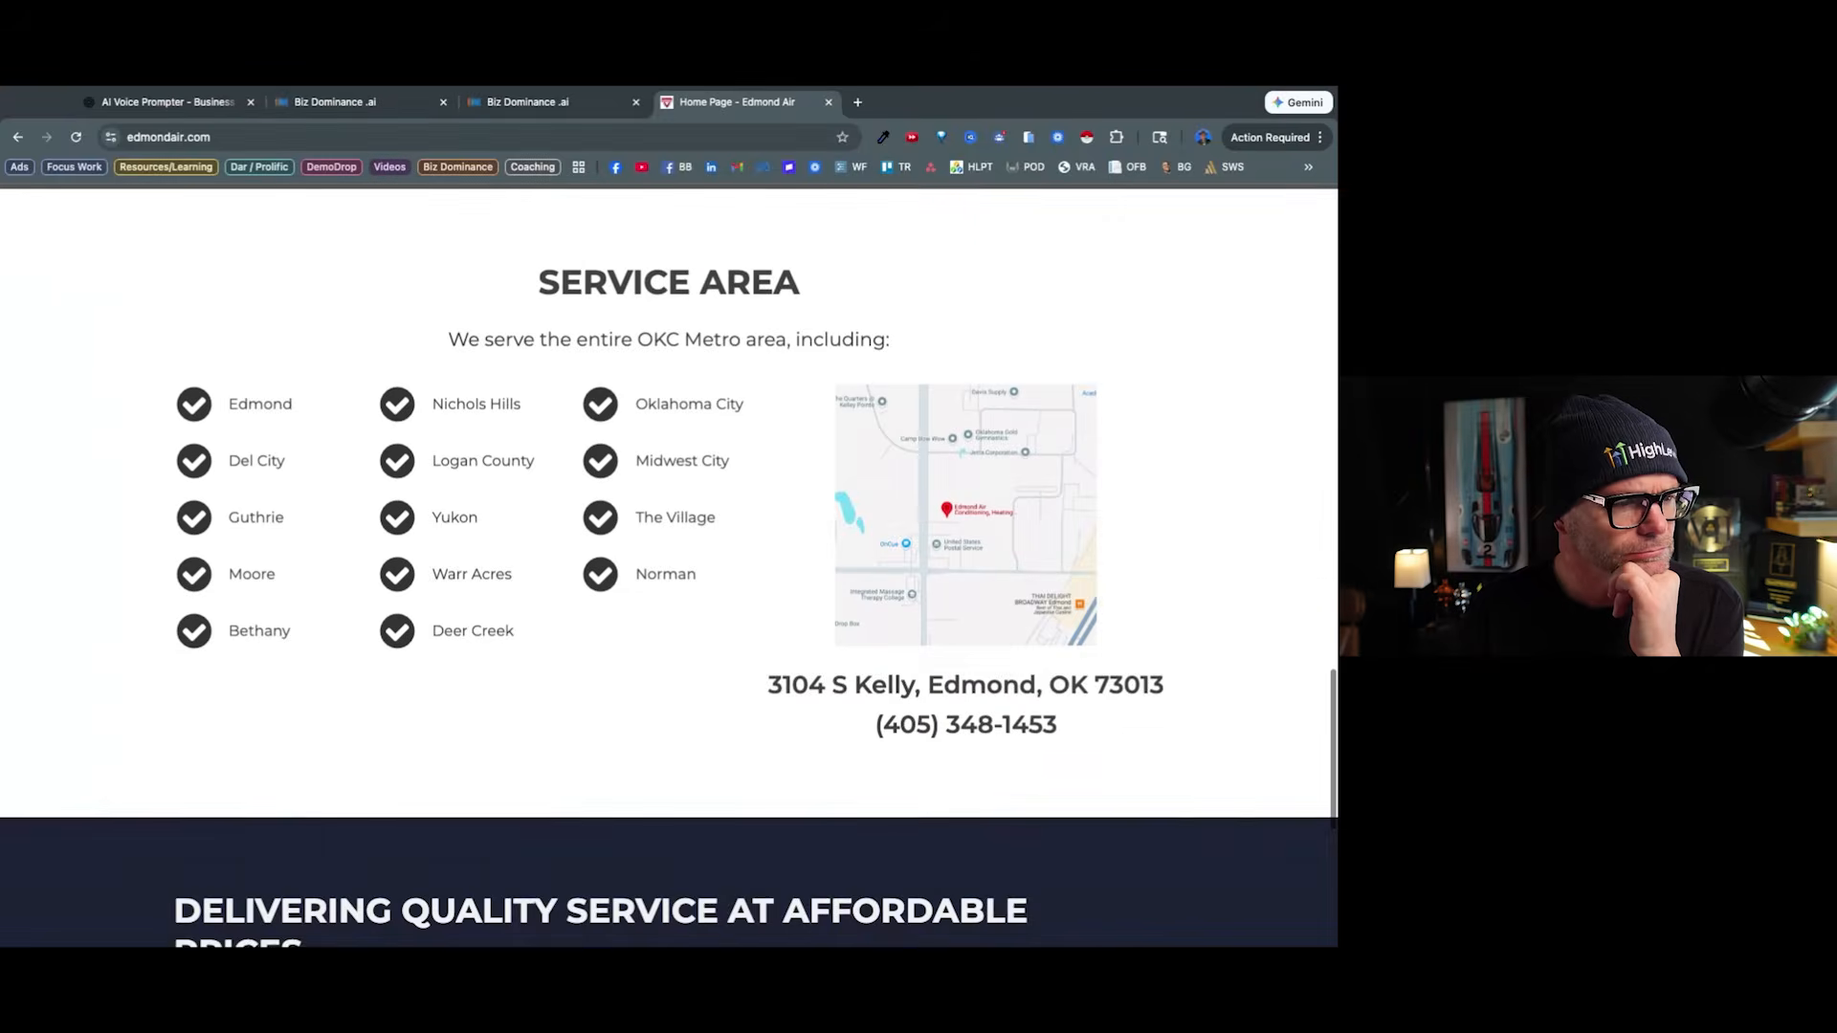
scroll(583, 537, down, 2)
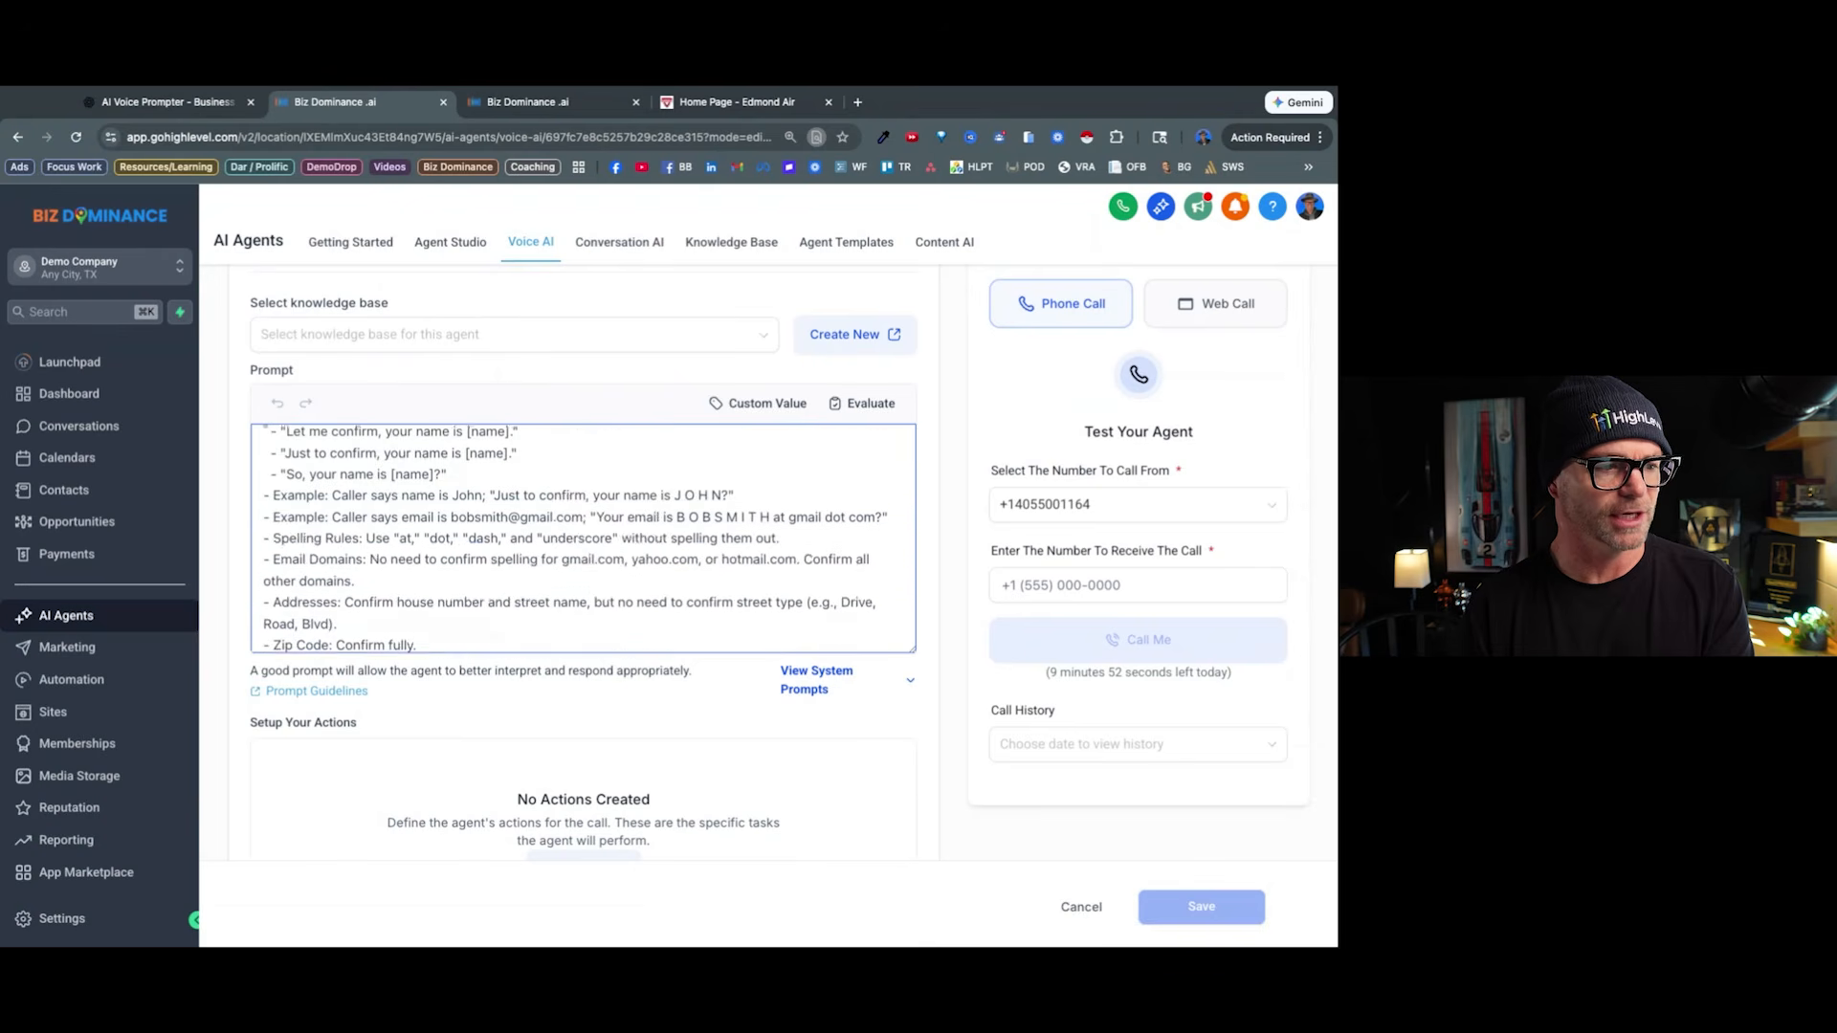
scroll(583, 538, down, 4)
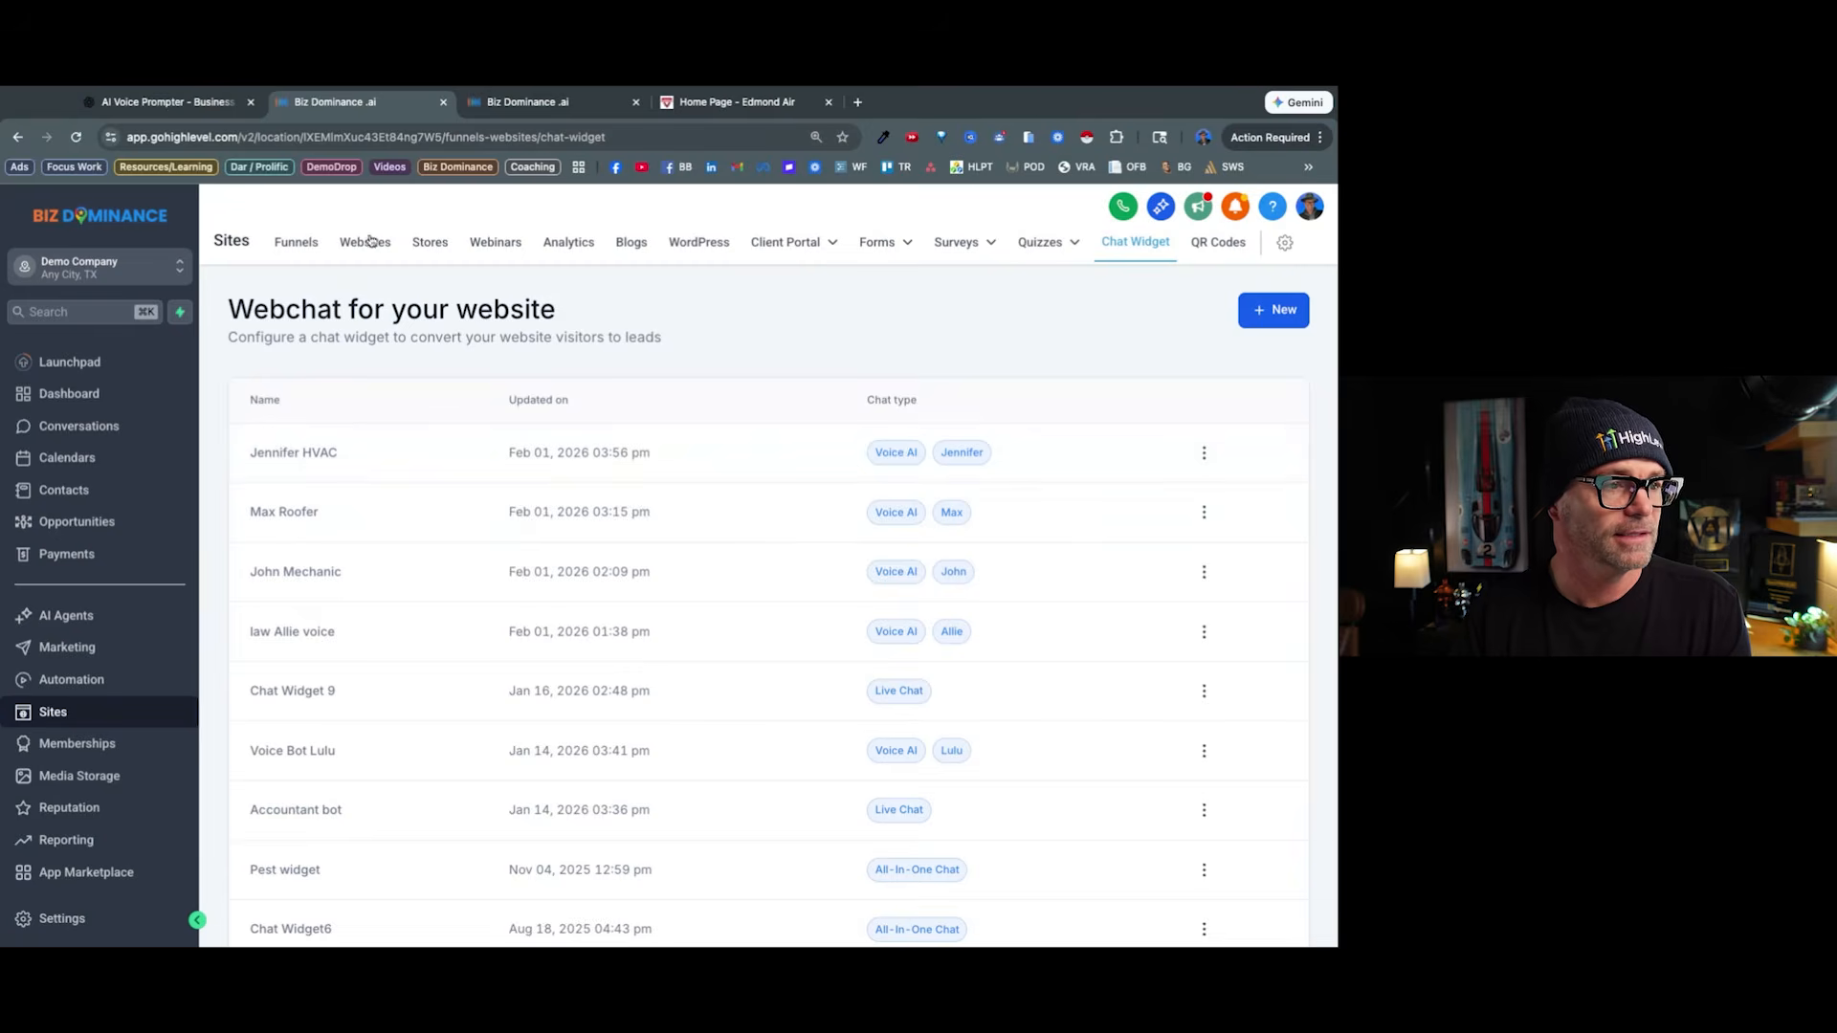
Start a new website from templates and search the template library for "HVAC".
click(368, 241)
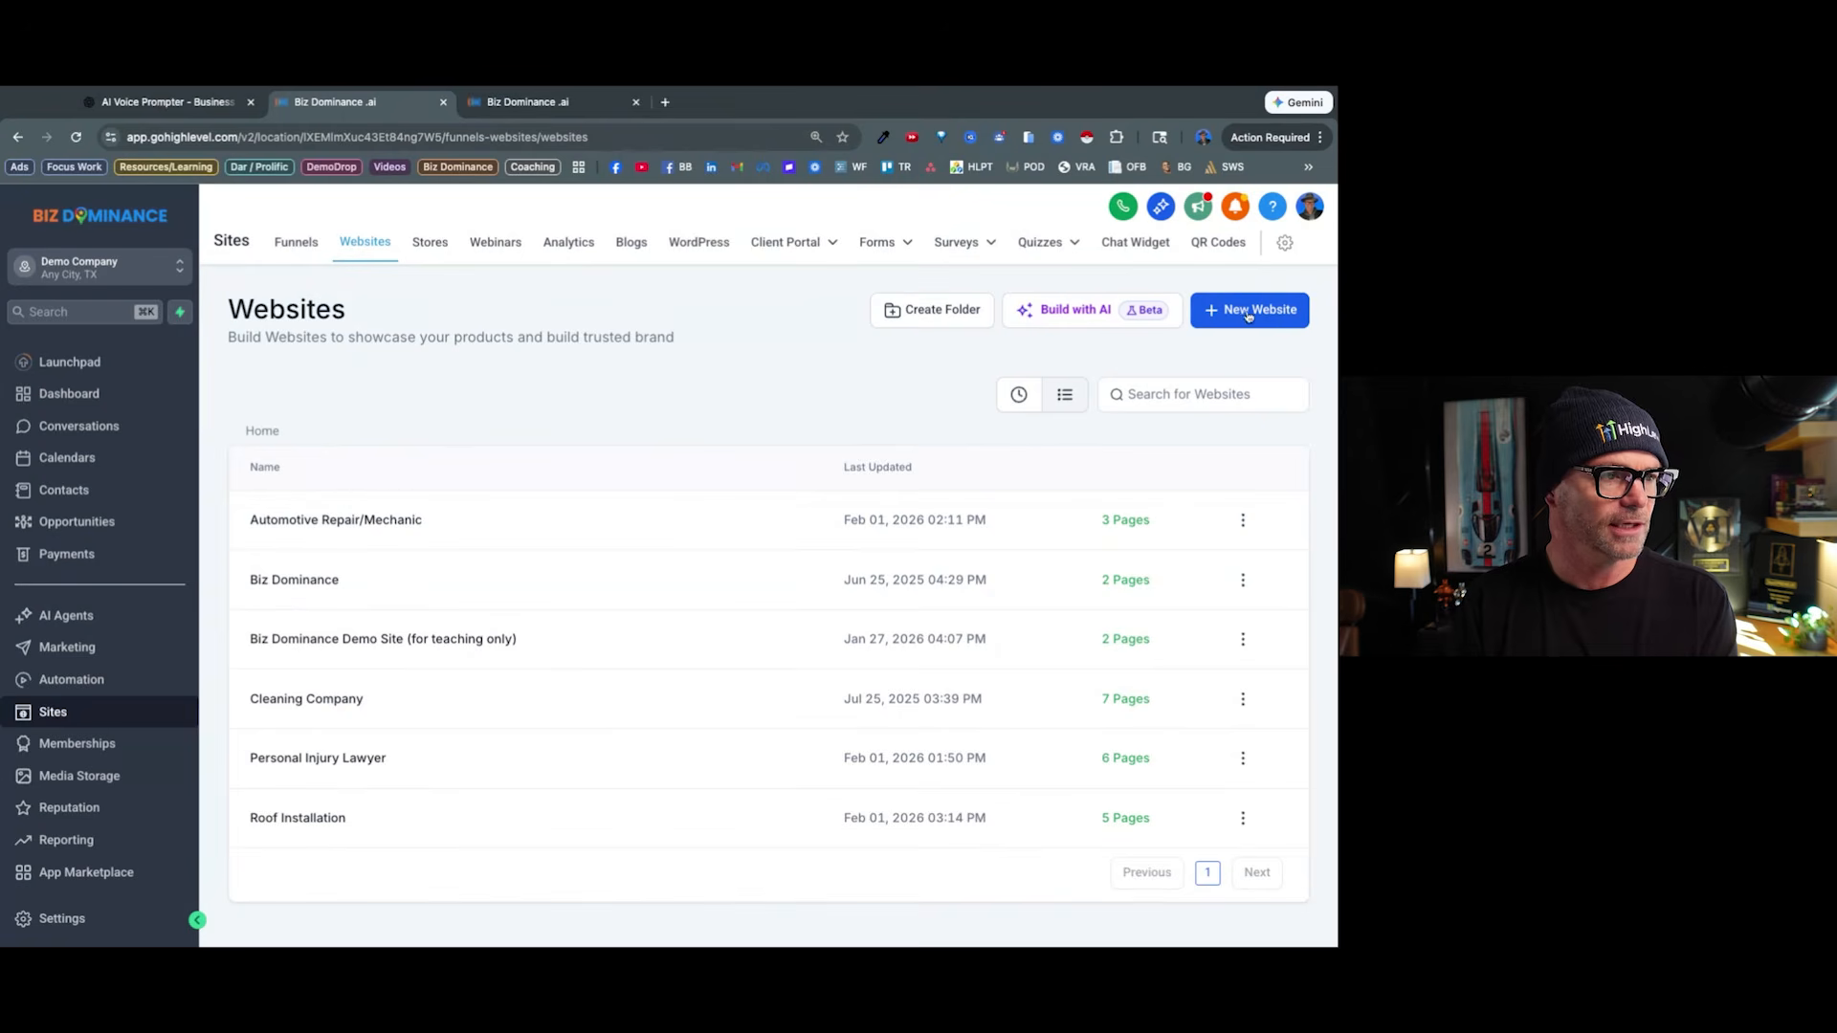
click(1254, 318)
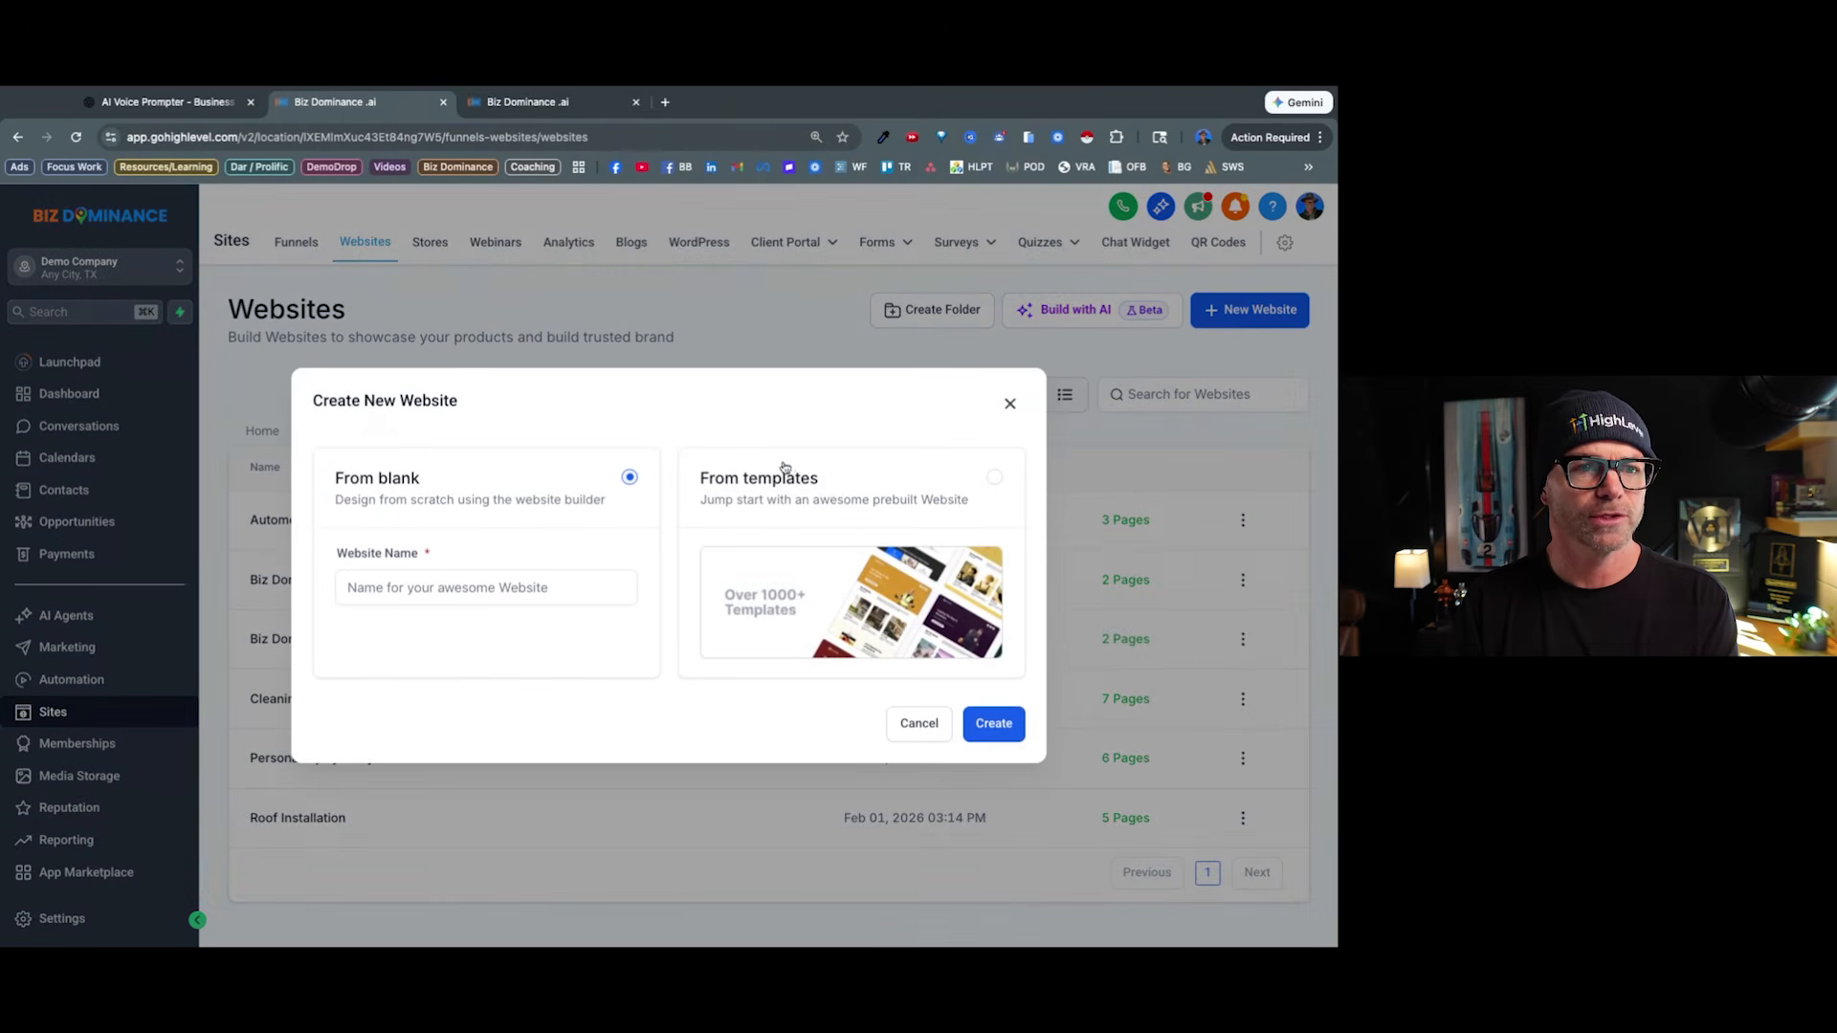
click(994, 478)
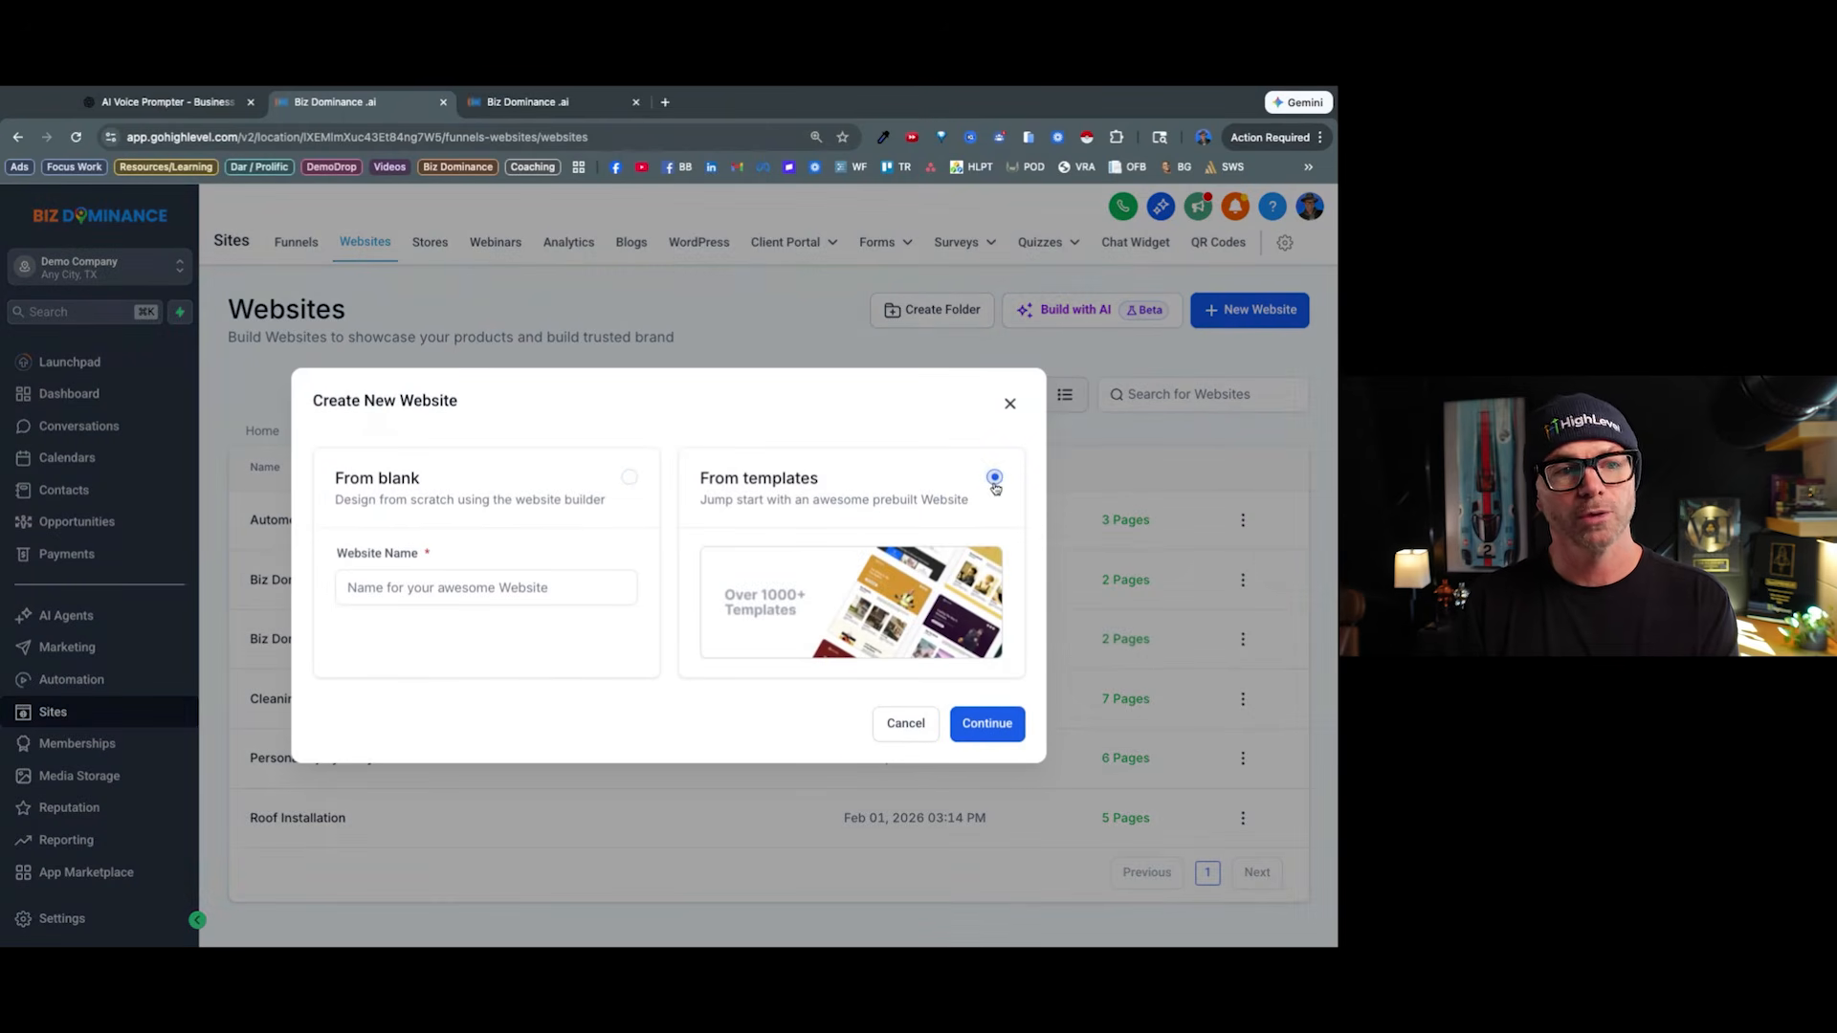
click(994, 726)
click(955, 295)
text(HVAC)
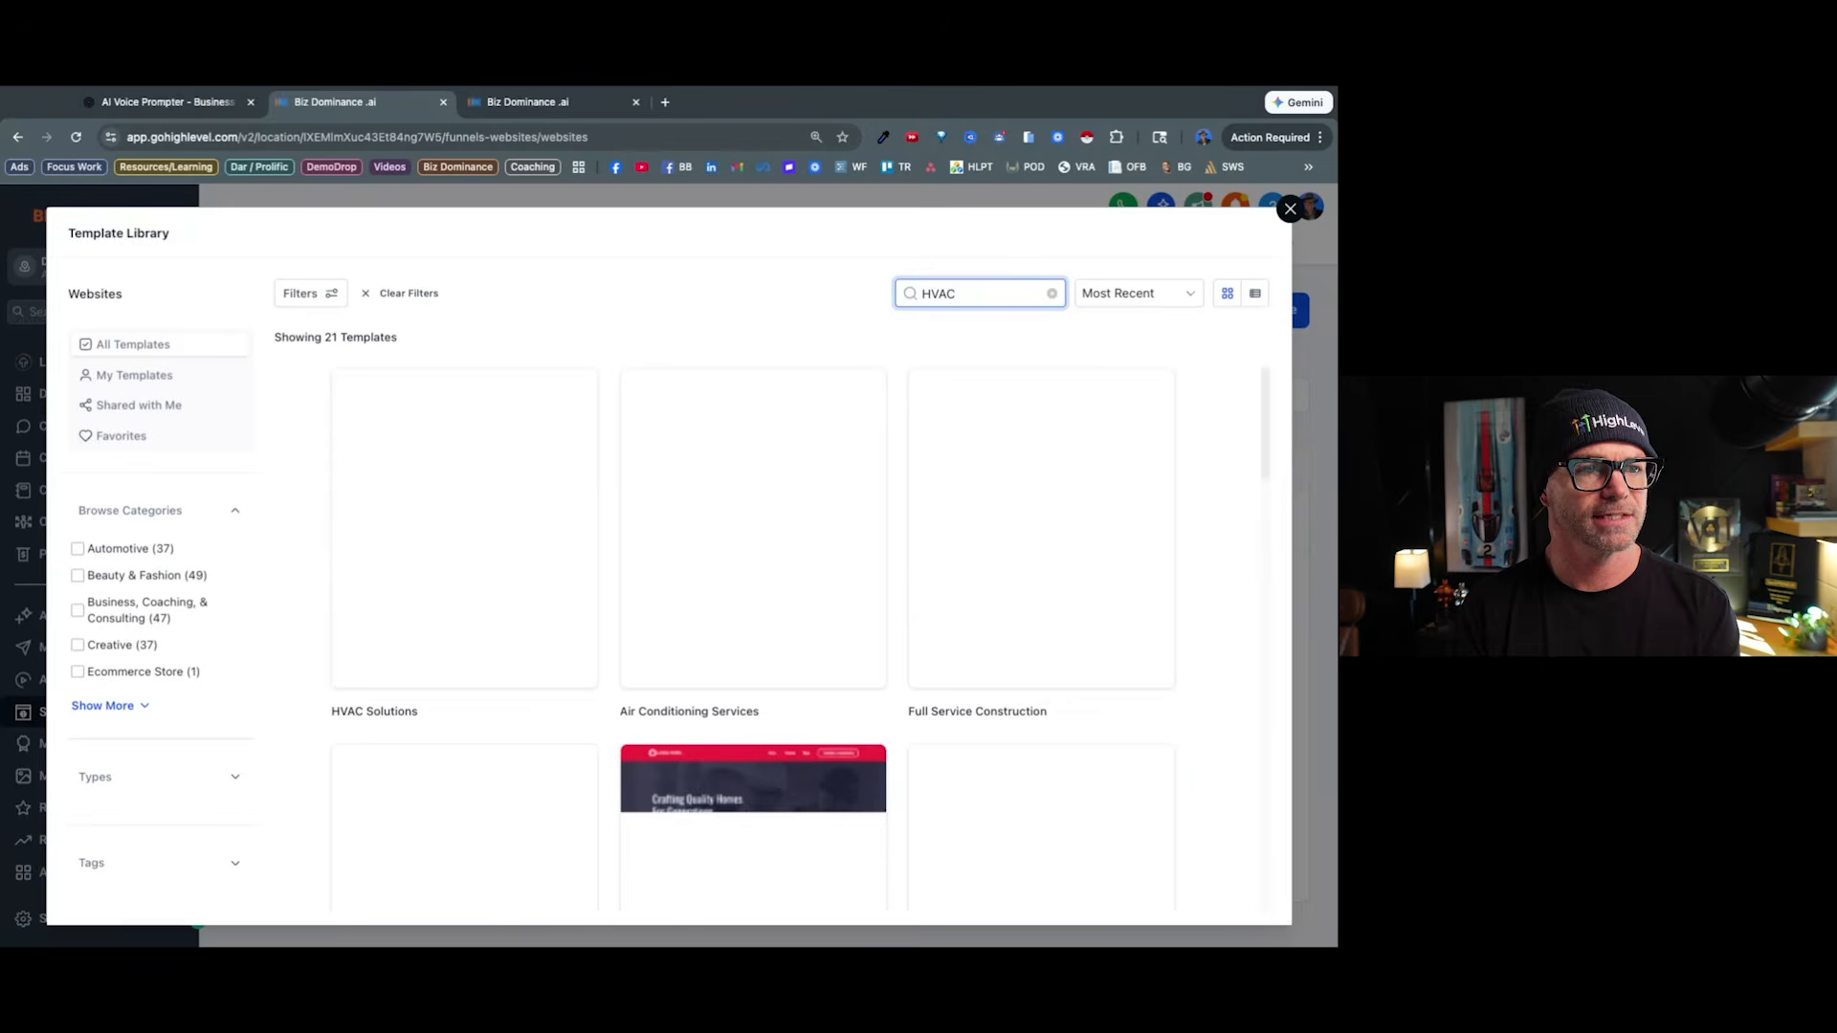
Browse the HVAC templates and create the website from the HVAC Solutions template.
scroll(1166, 678, down, 4)
scroll(1165, 678, down, 10)
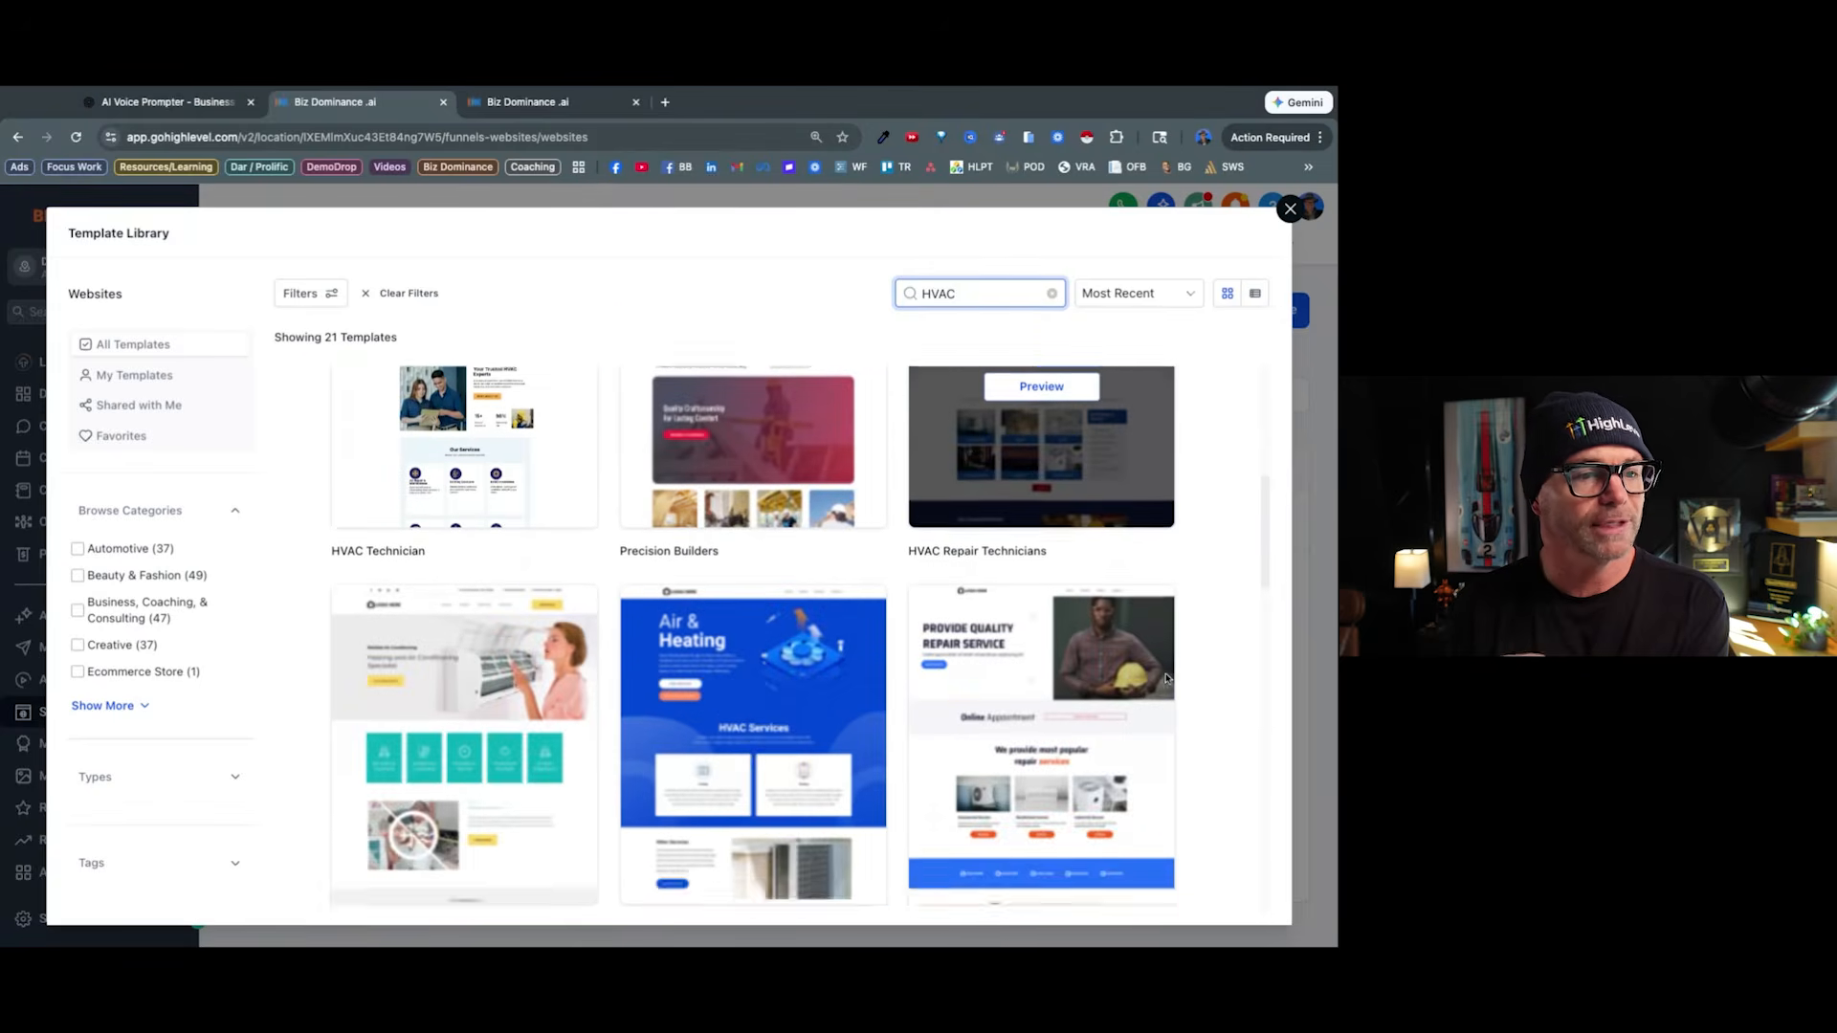
scroll(1041, 479, down, 12)
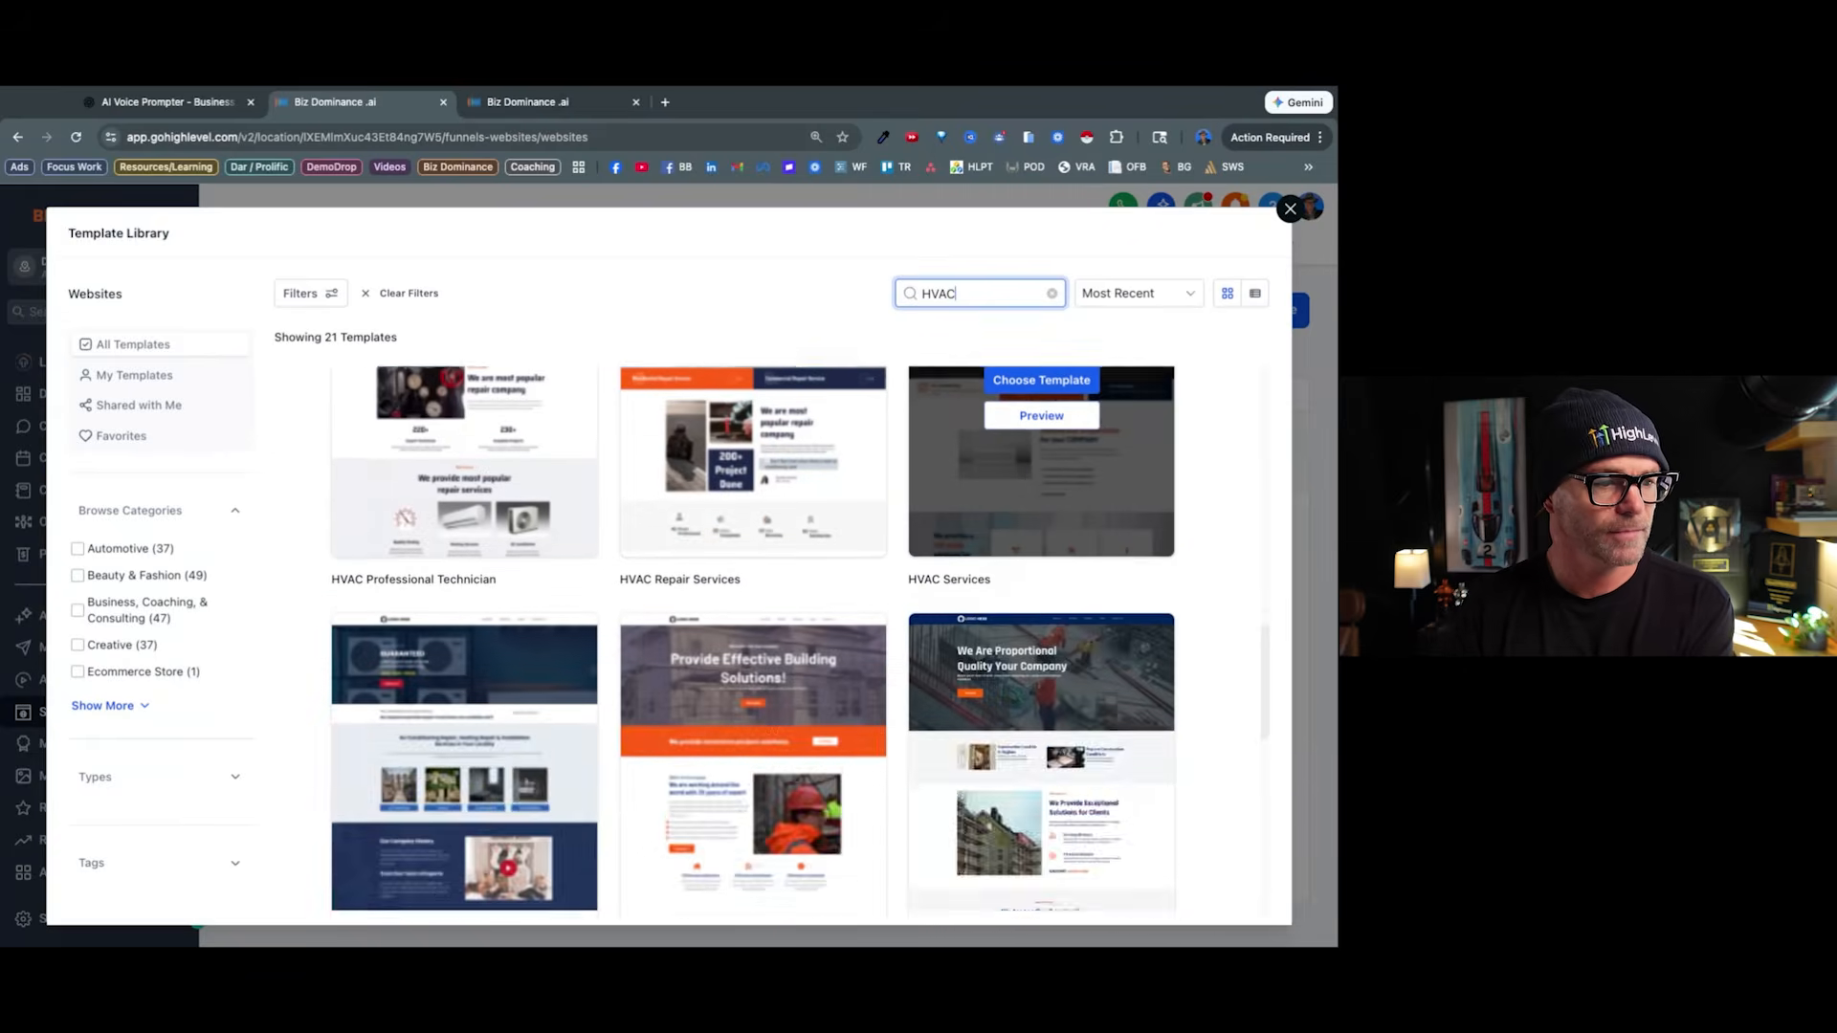
scroll(1041, 478, up, 20)
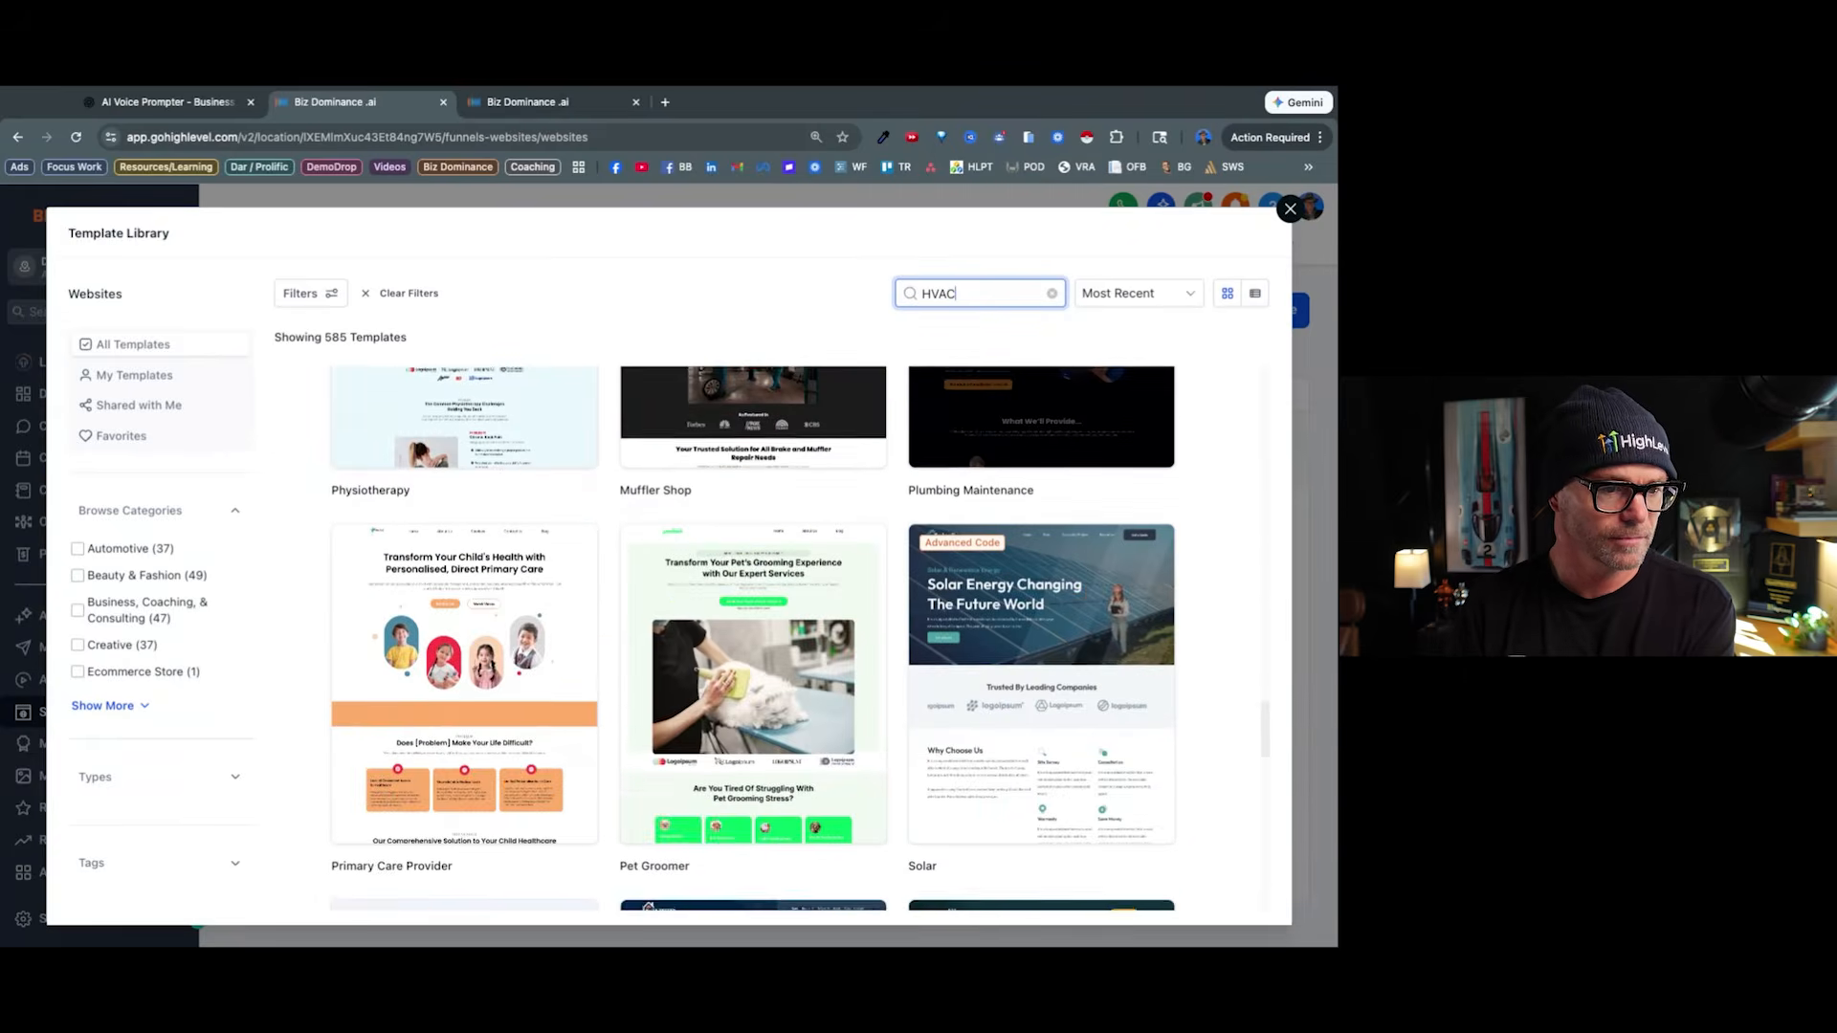
click(464, 512)
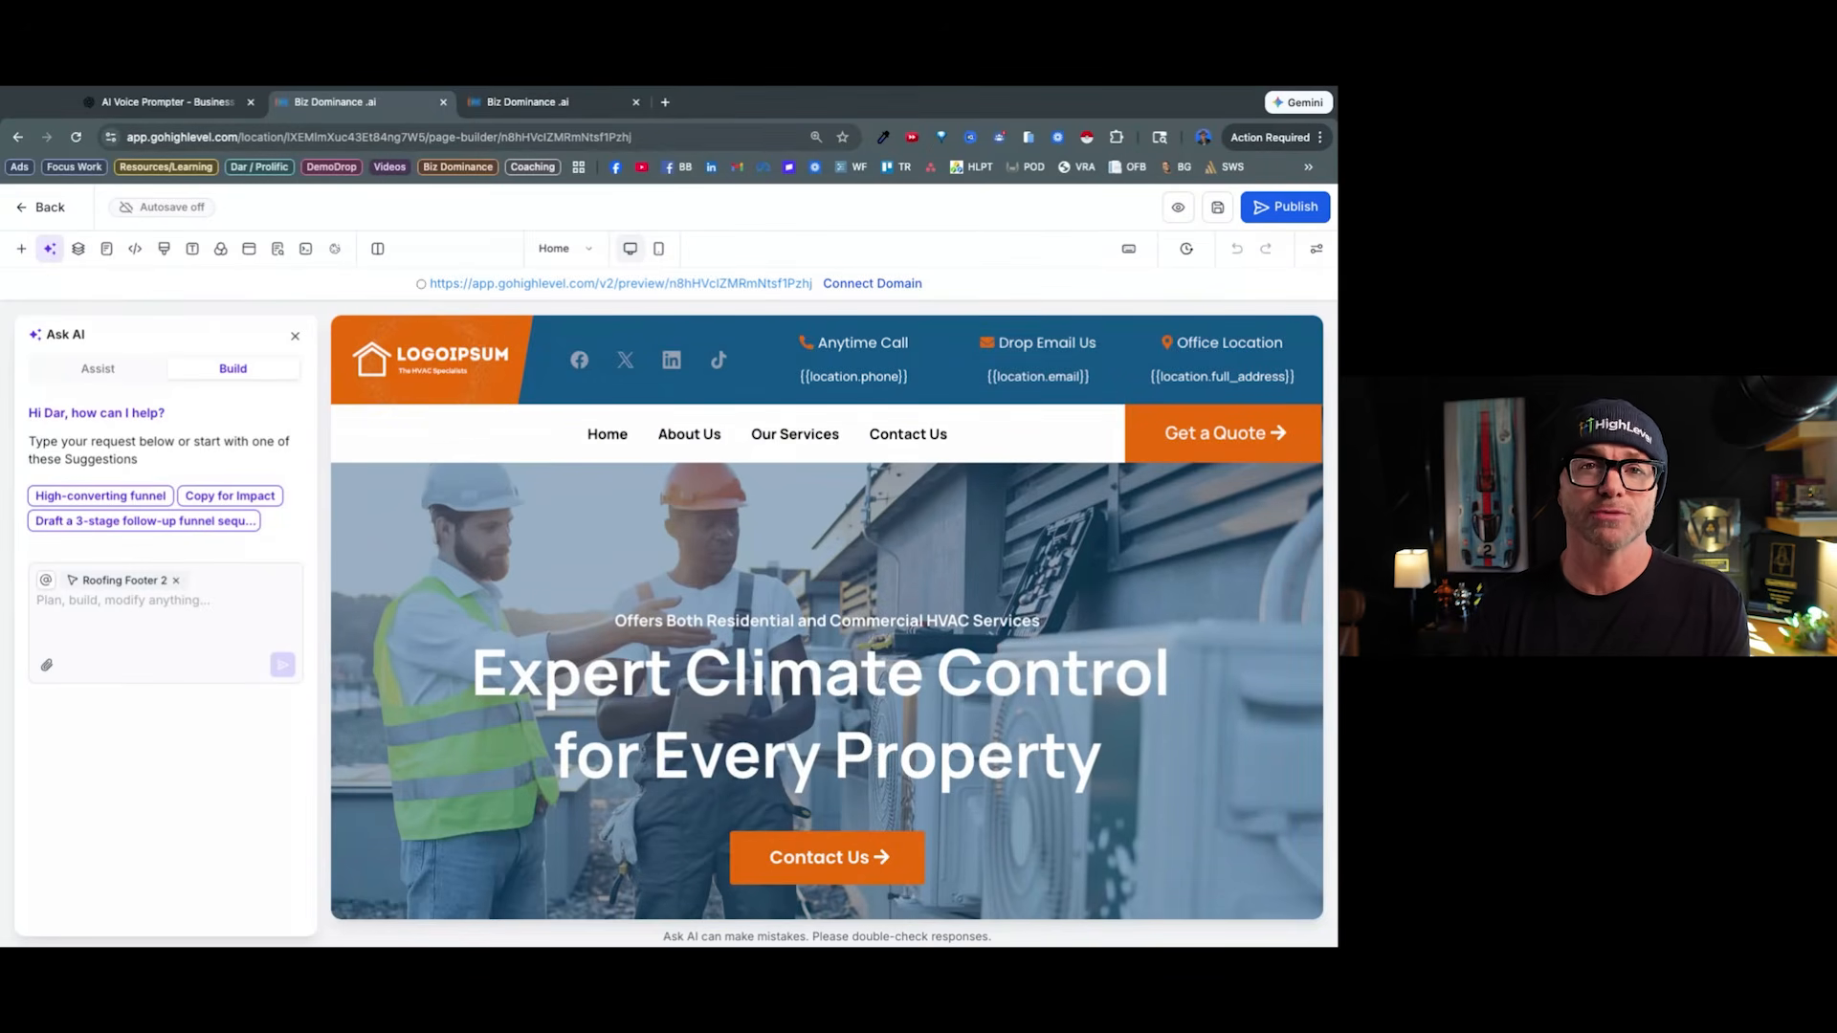
Close the Ask AI assistant and look through the media storage for the header logo image without replacing it.
click(151, 596)
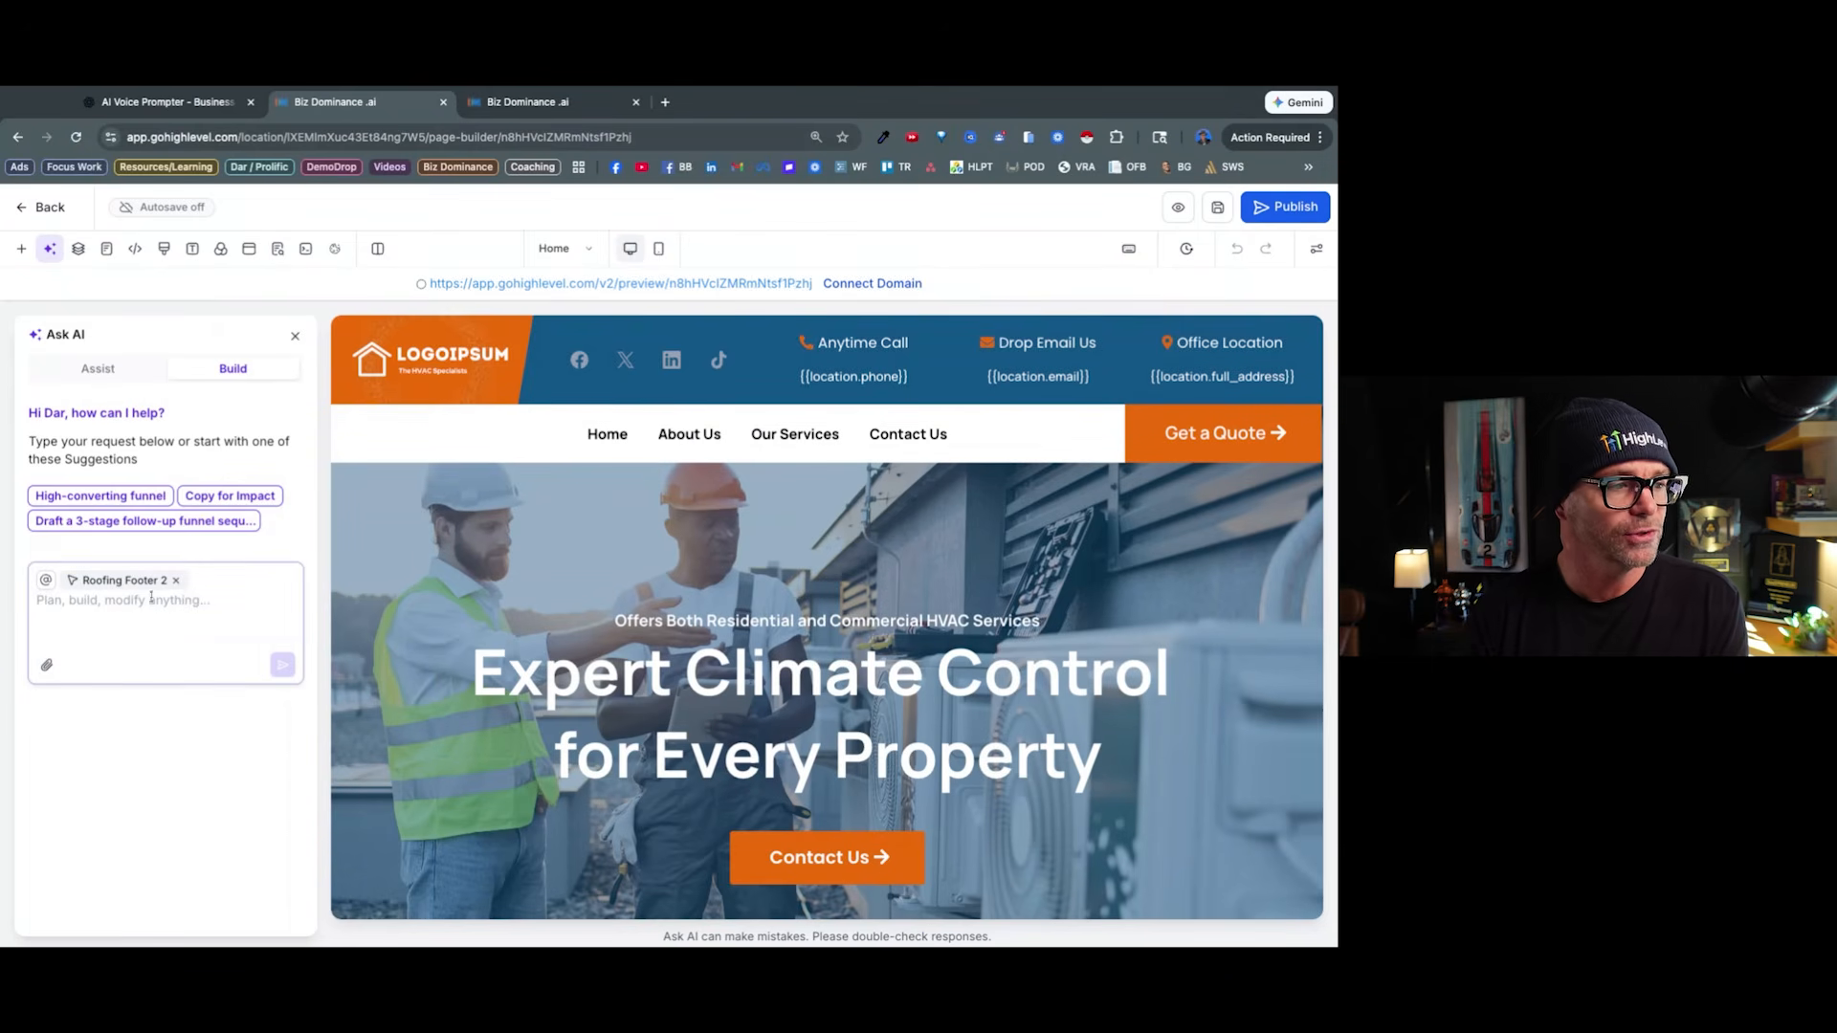
click(295, 336)
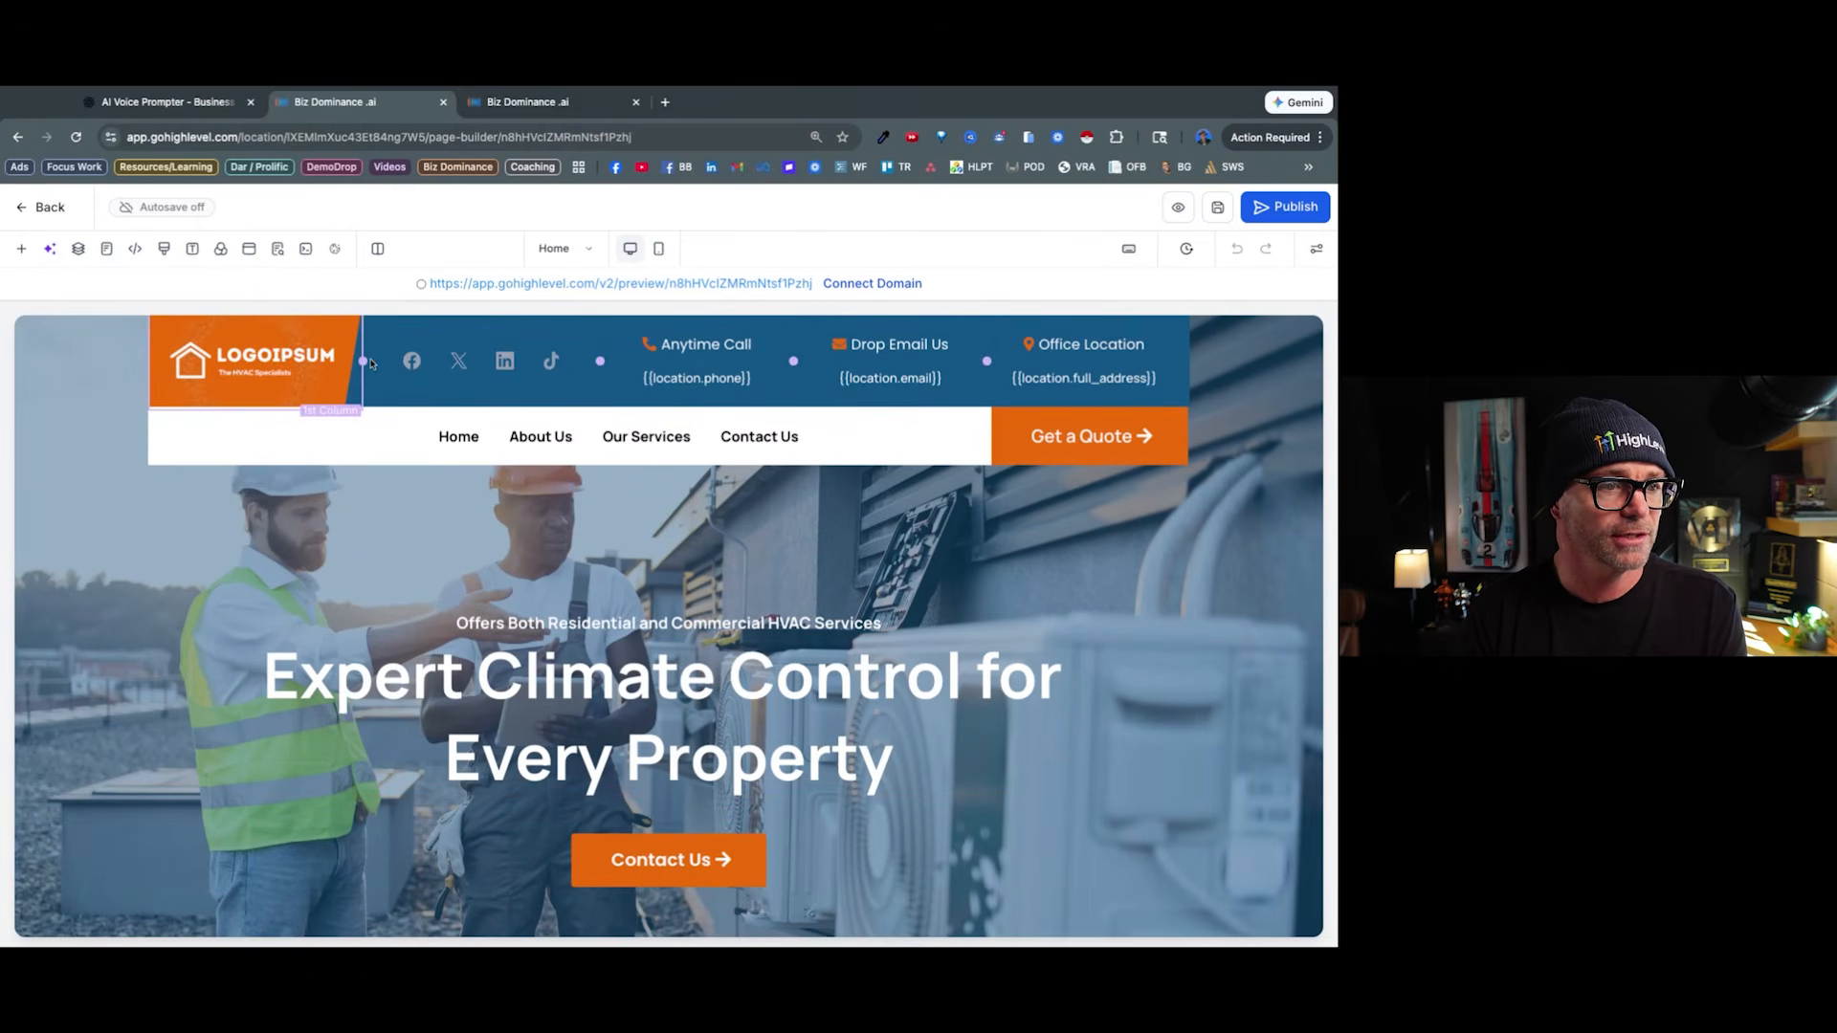
click(262, 367)
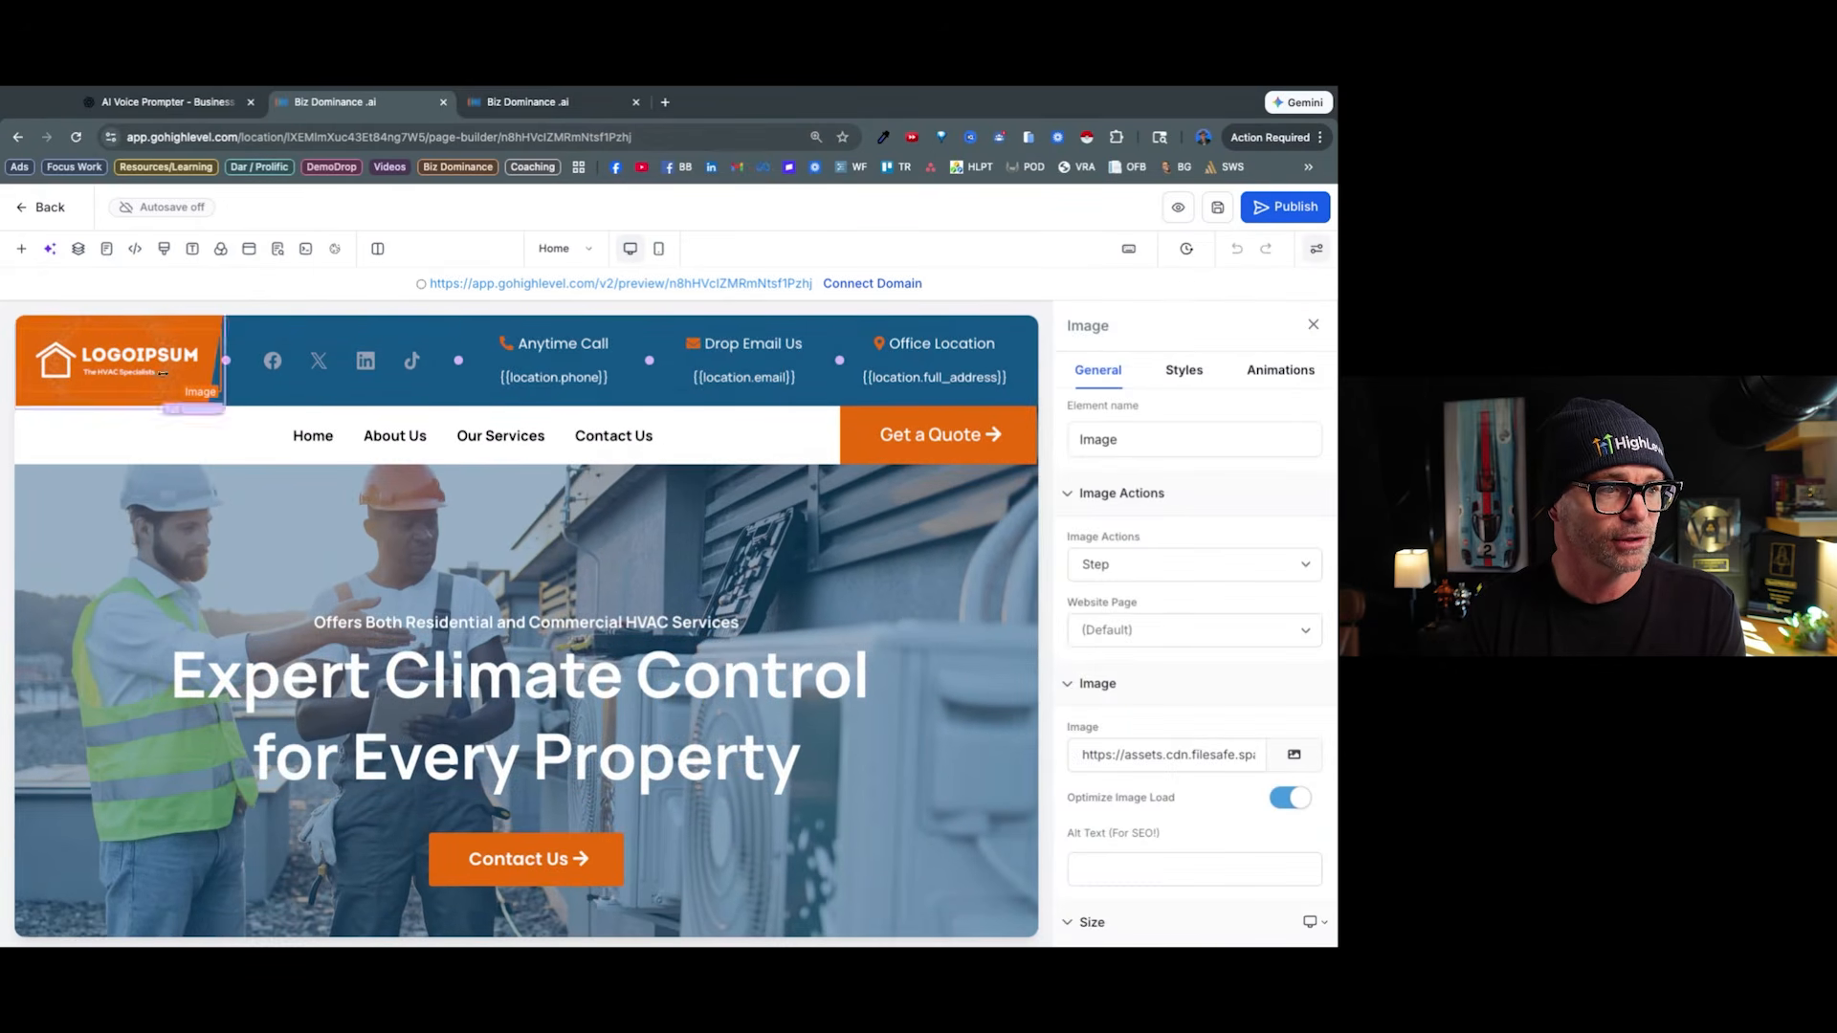
scroll(1132, 685, down, 1)
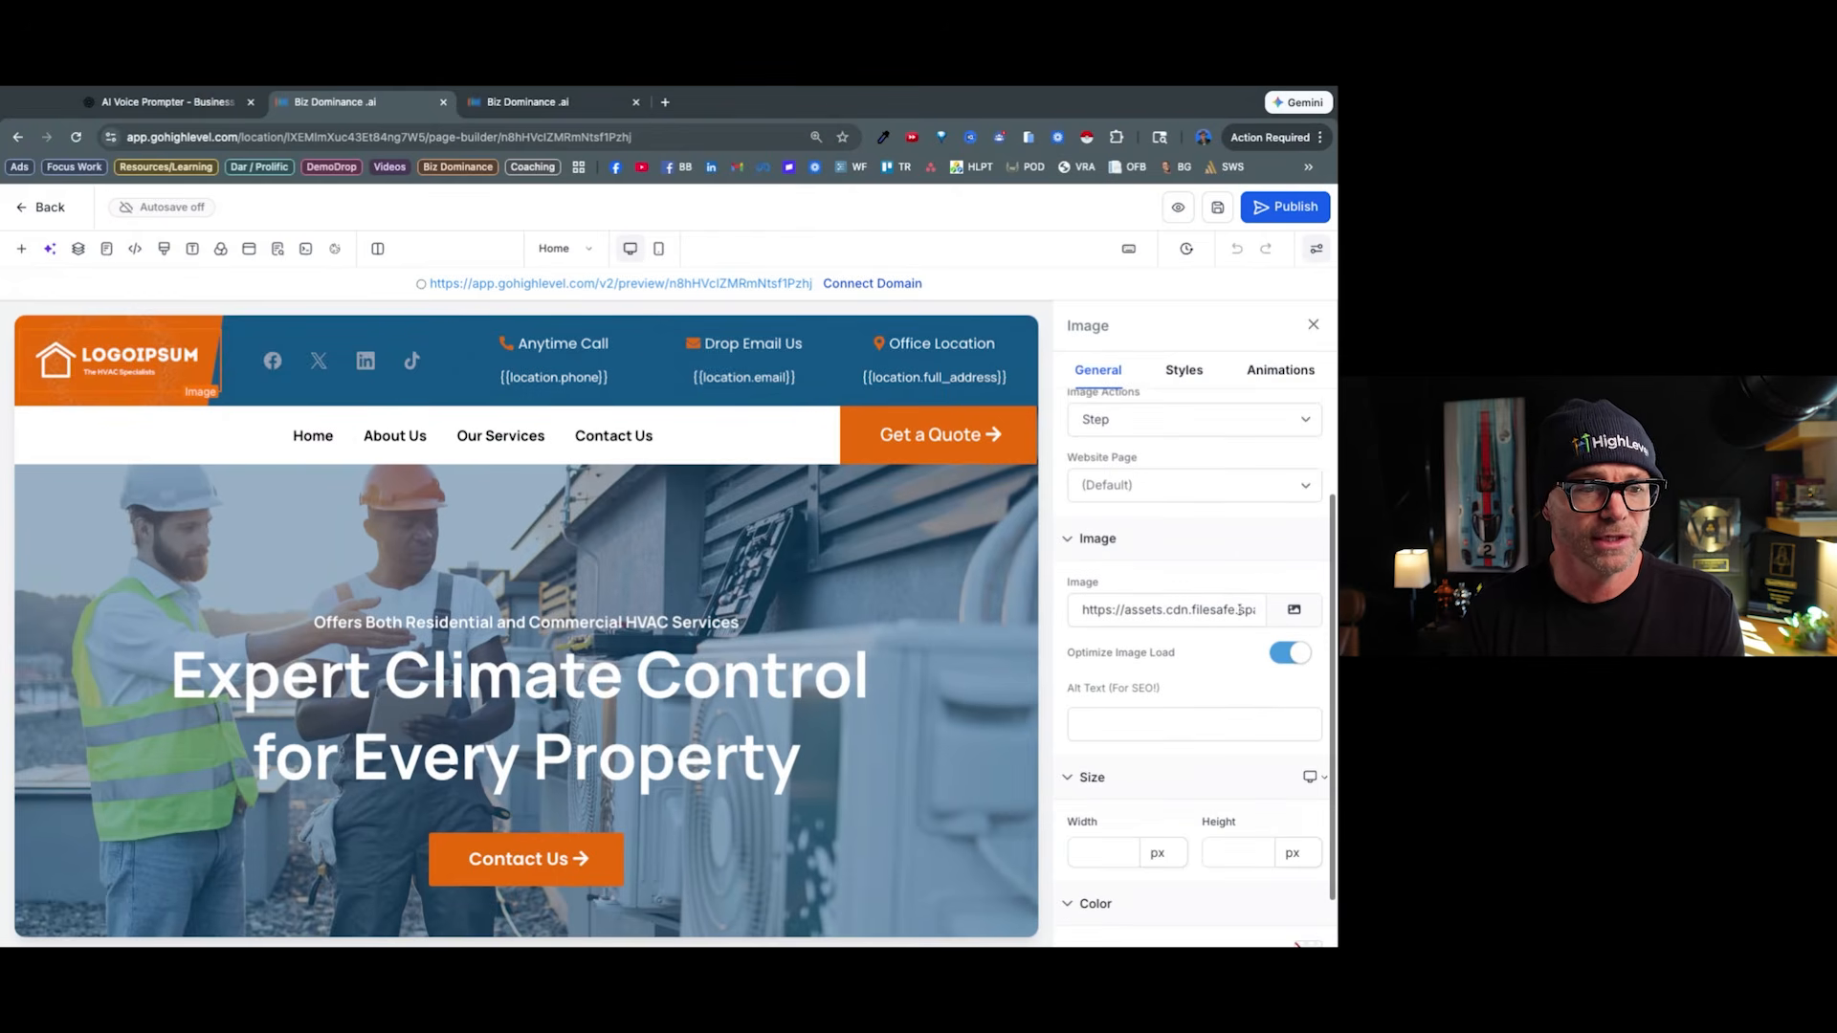
click(1294, 612)
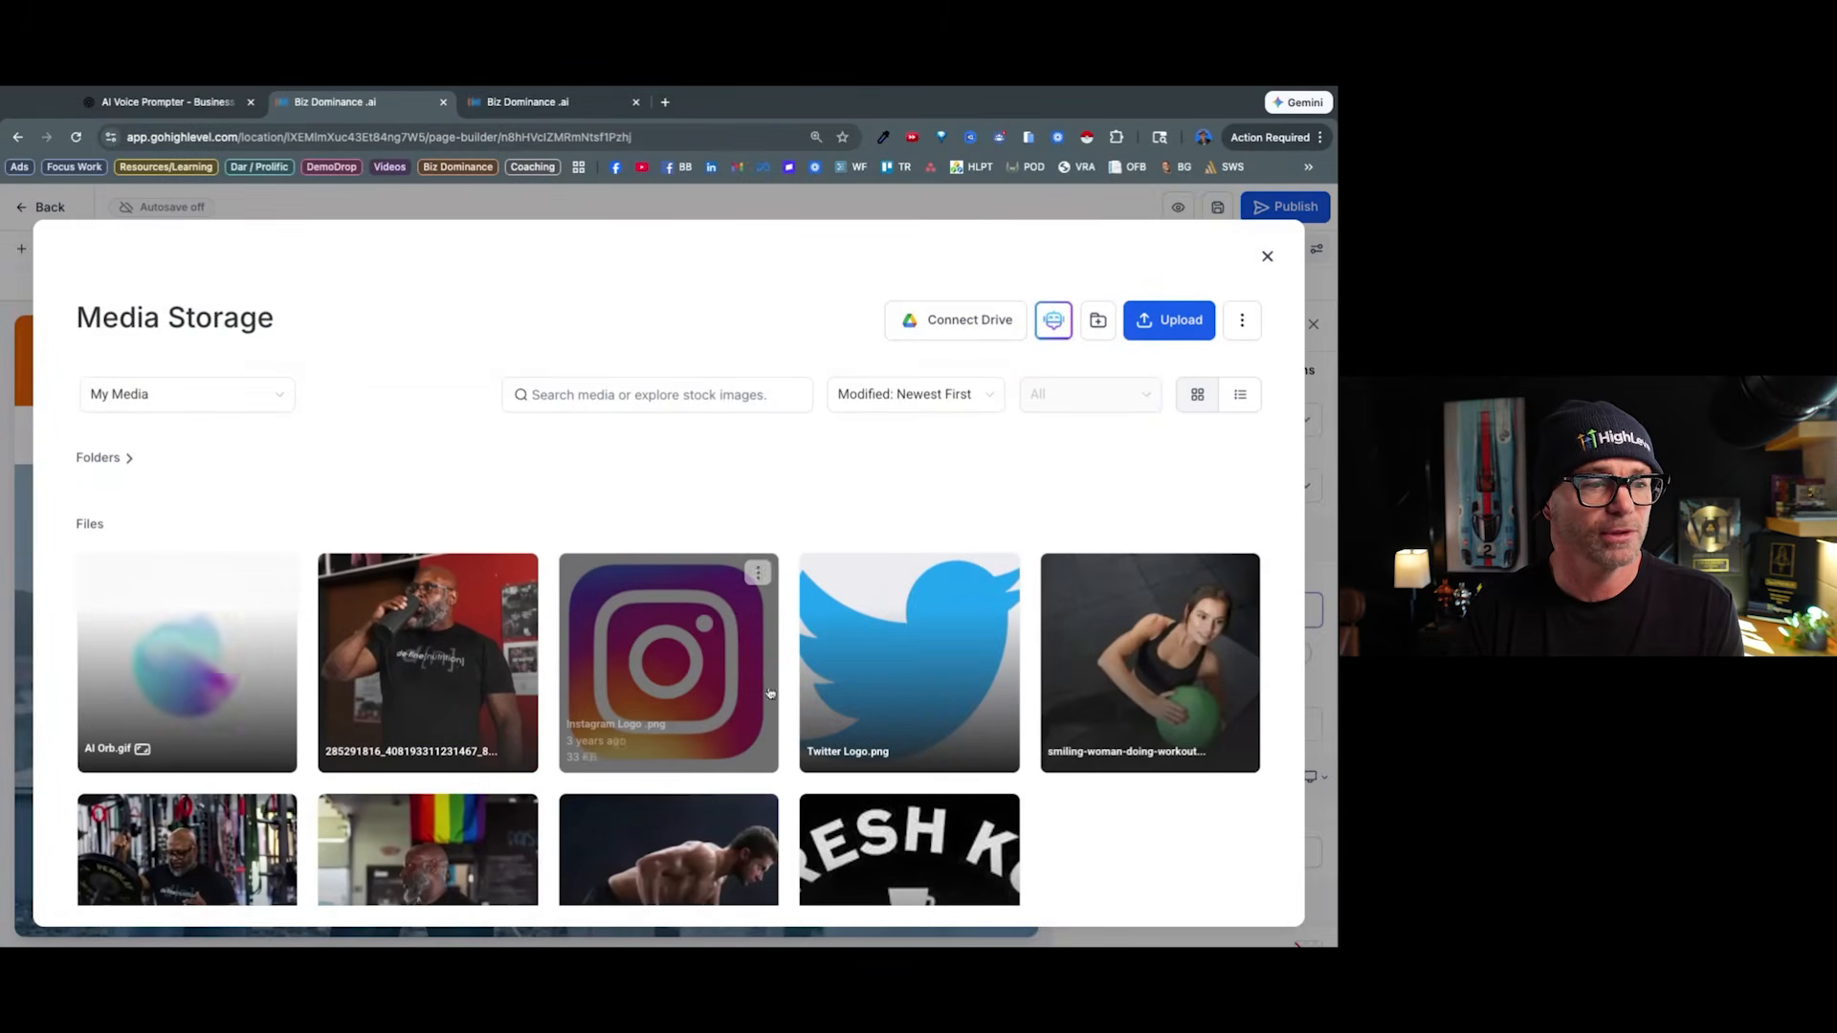
scroll(711, 694, down, 2)
scroll(712, 692, up, 2)
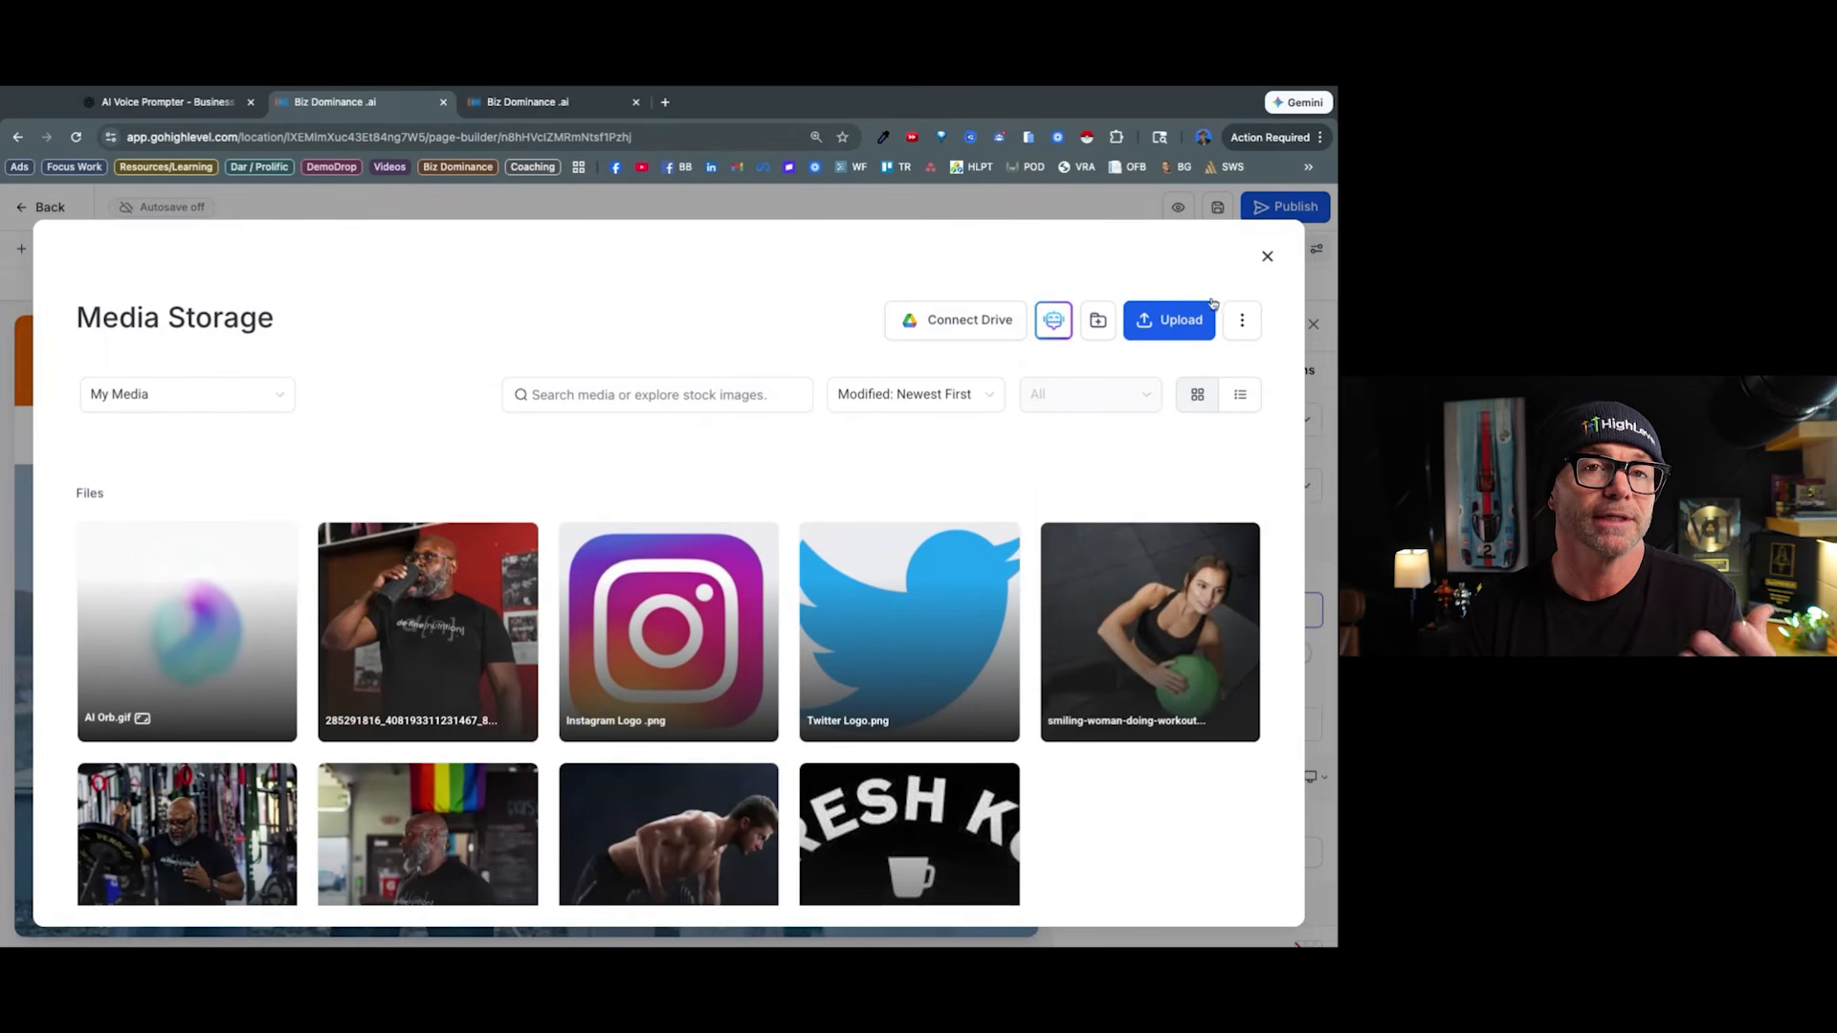
click(1266, 255)
Examine the home page template's sections and its SEO metadata settings, and return to the website's page list.
scroll(794, 624, down, 1)
scroll(794, 624, down, 15)
scroll(526, 626, down, 10)
scroll(526, 625, down, 2)
scroll(526, 625, up, 10)
scroll(526, 626, up, 12)
scroll(526, 626, down, 1)
scroll(526, 626, up, 8)
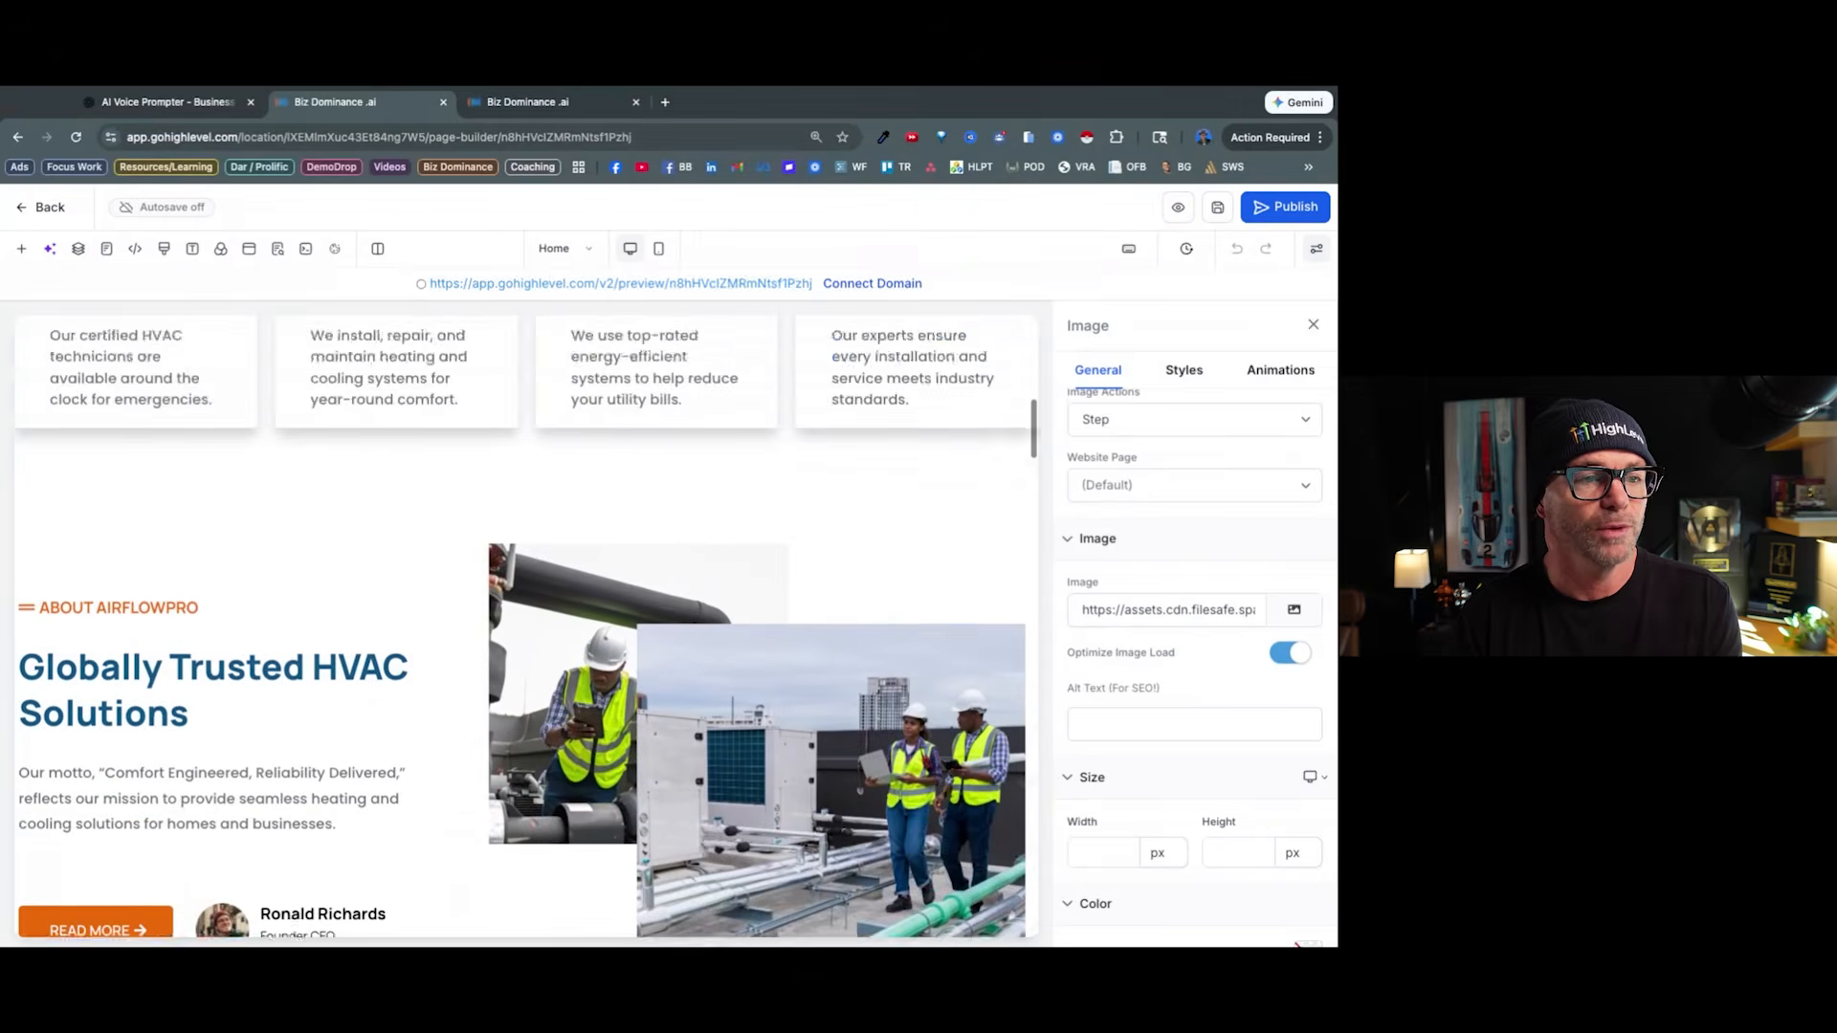
scroll(526, 625, up, 10)
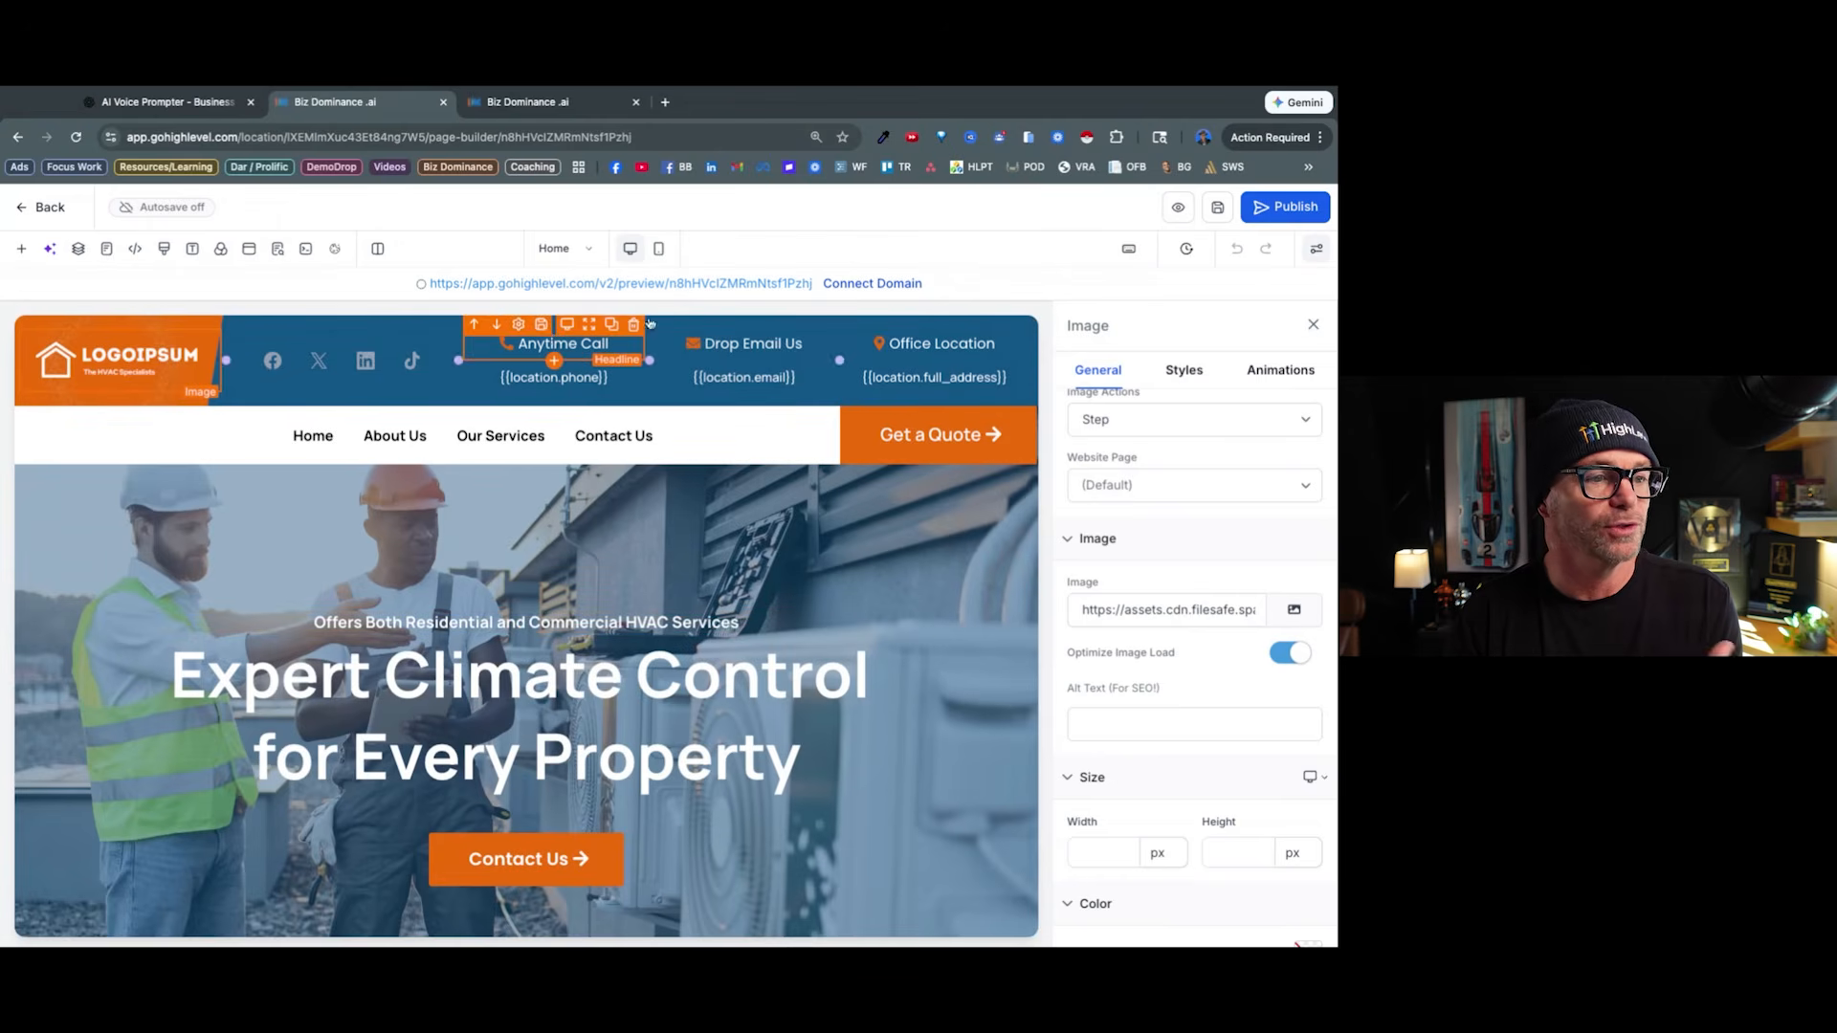
click(278, 247)
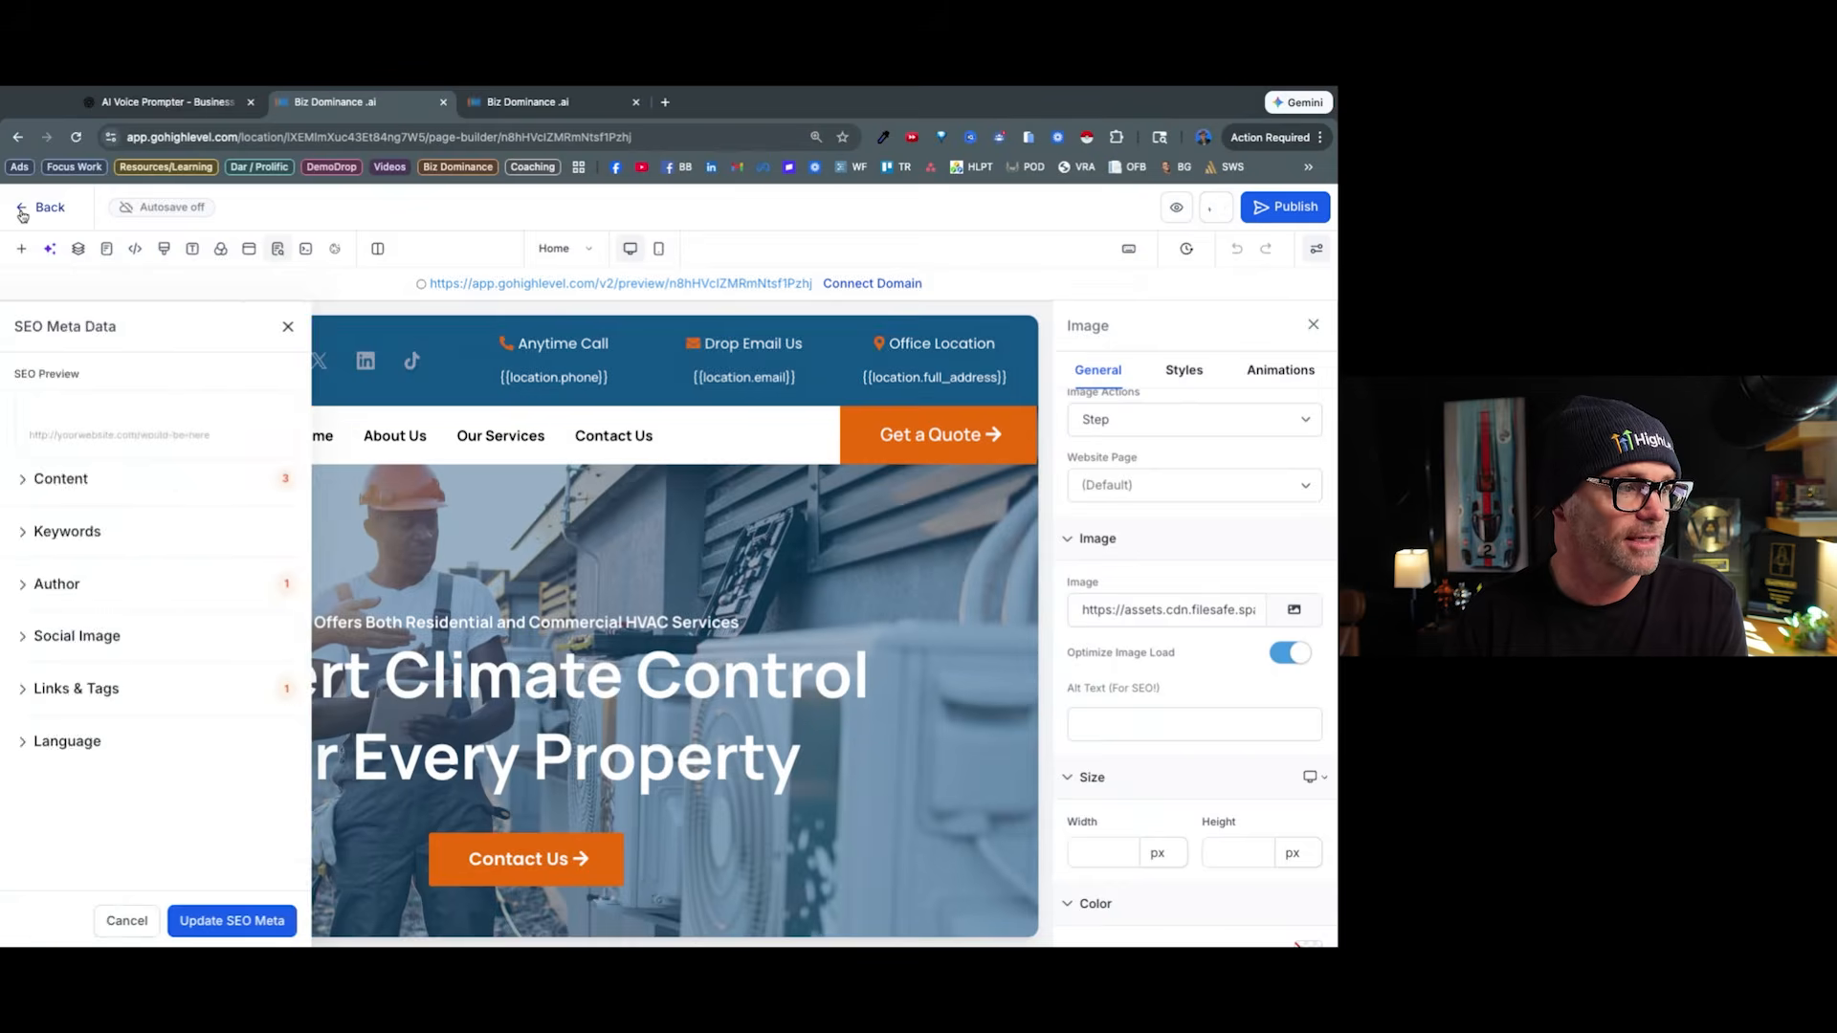
click(23, 213)
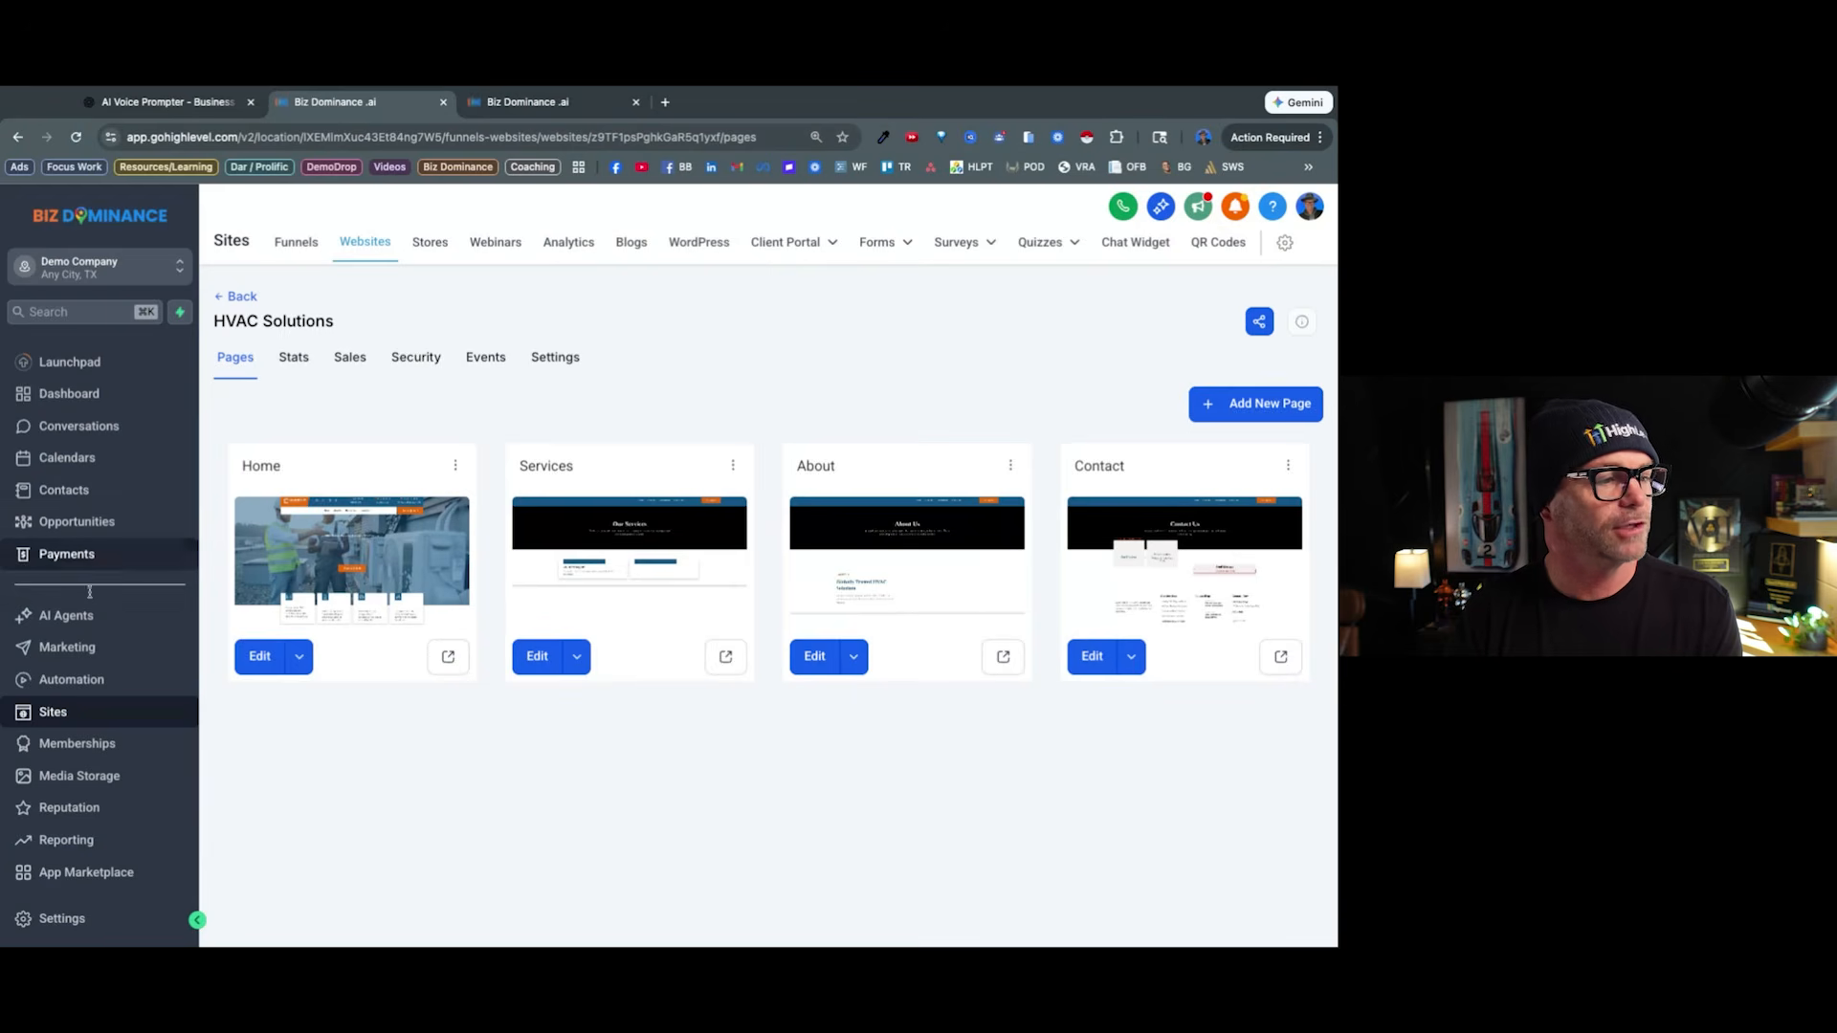
Create a new custom Voice AI agent from scratch.
click(63, 618)
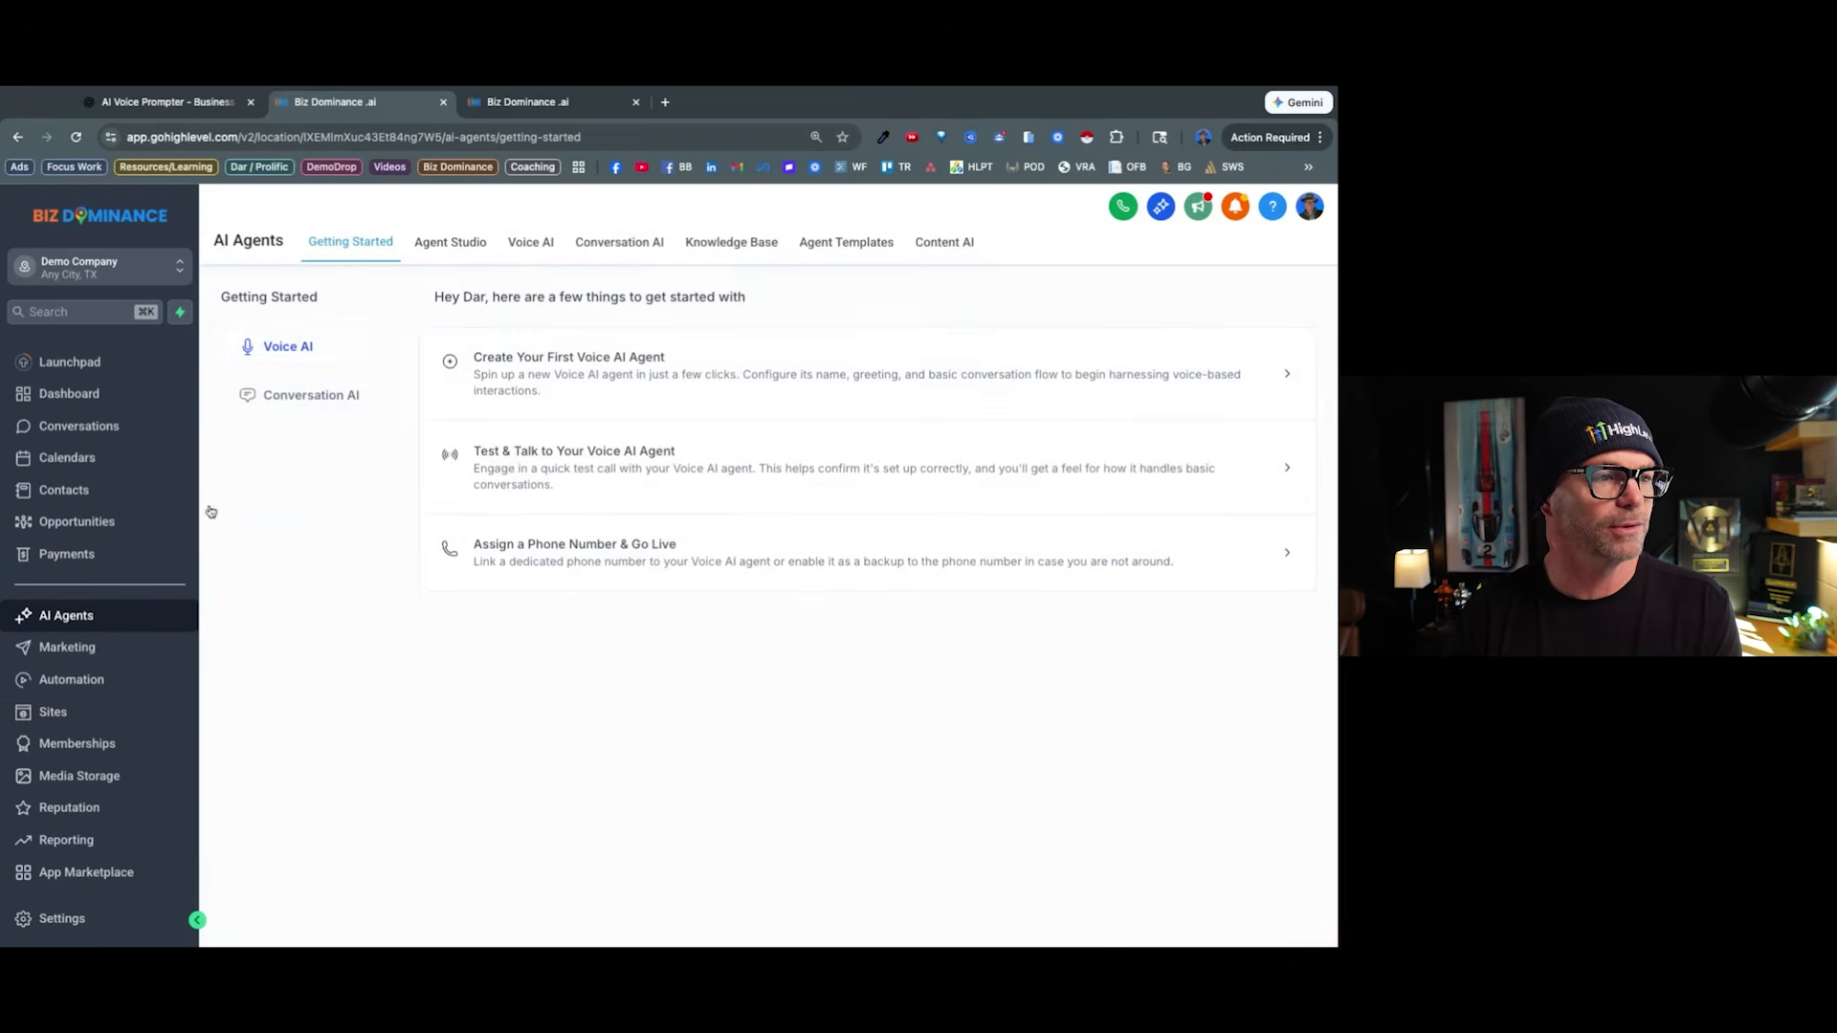
click(530, 245)
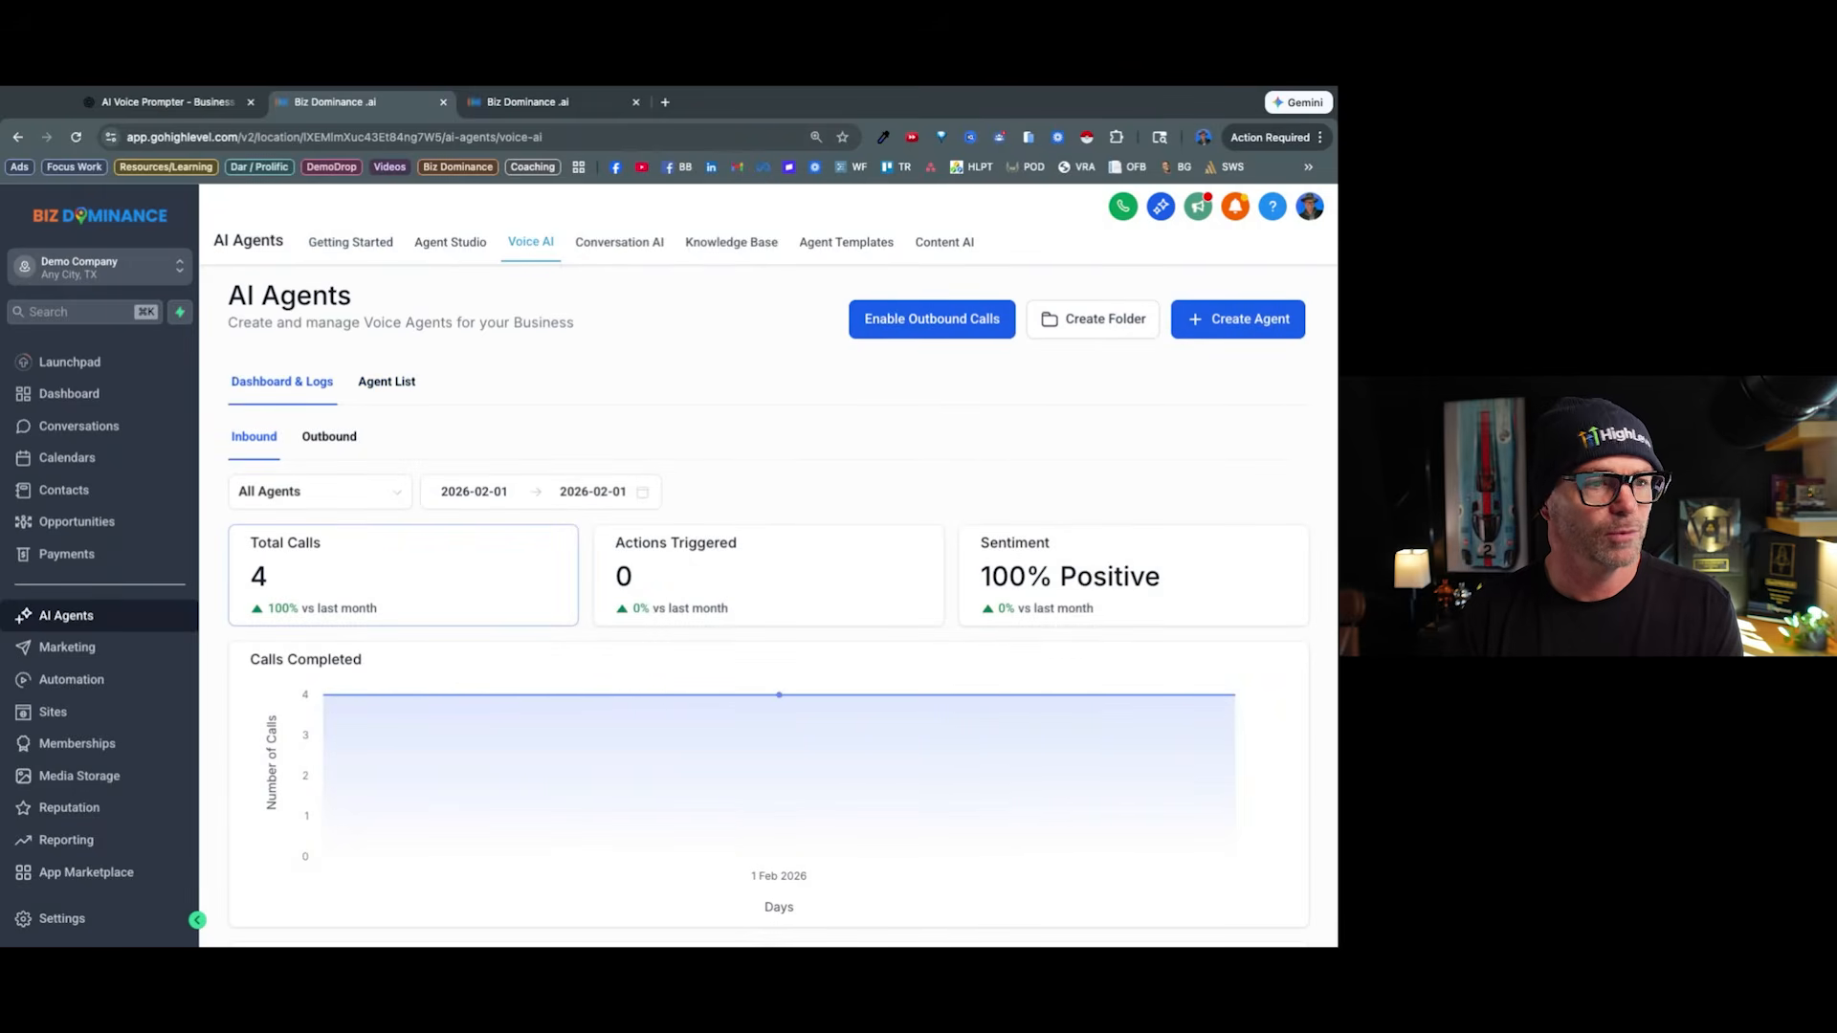
click(1211, 331)
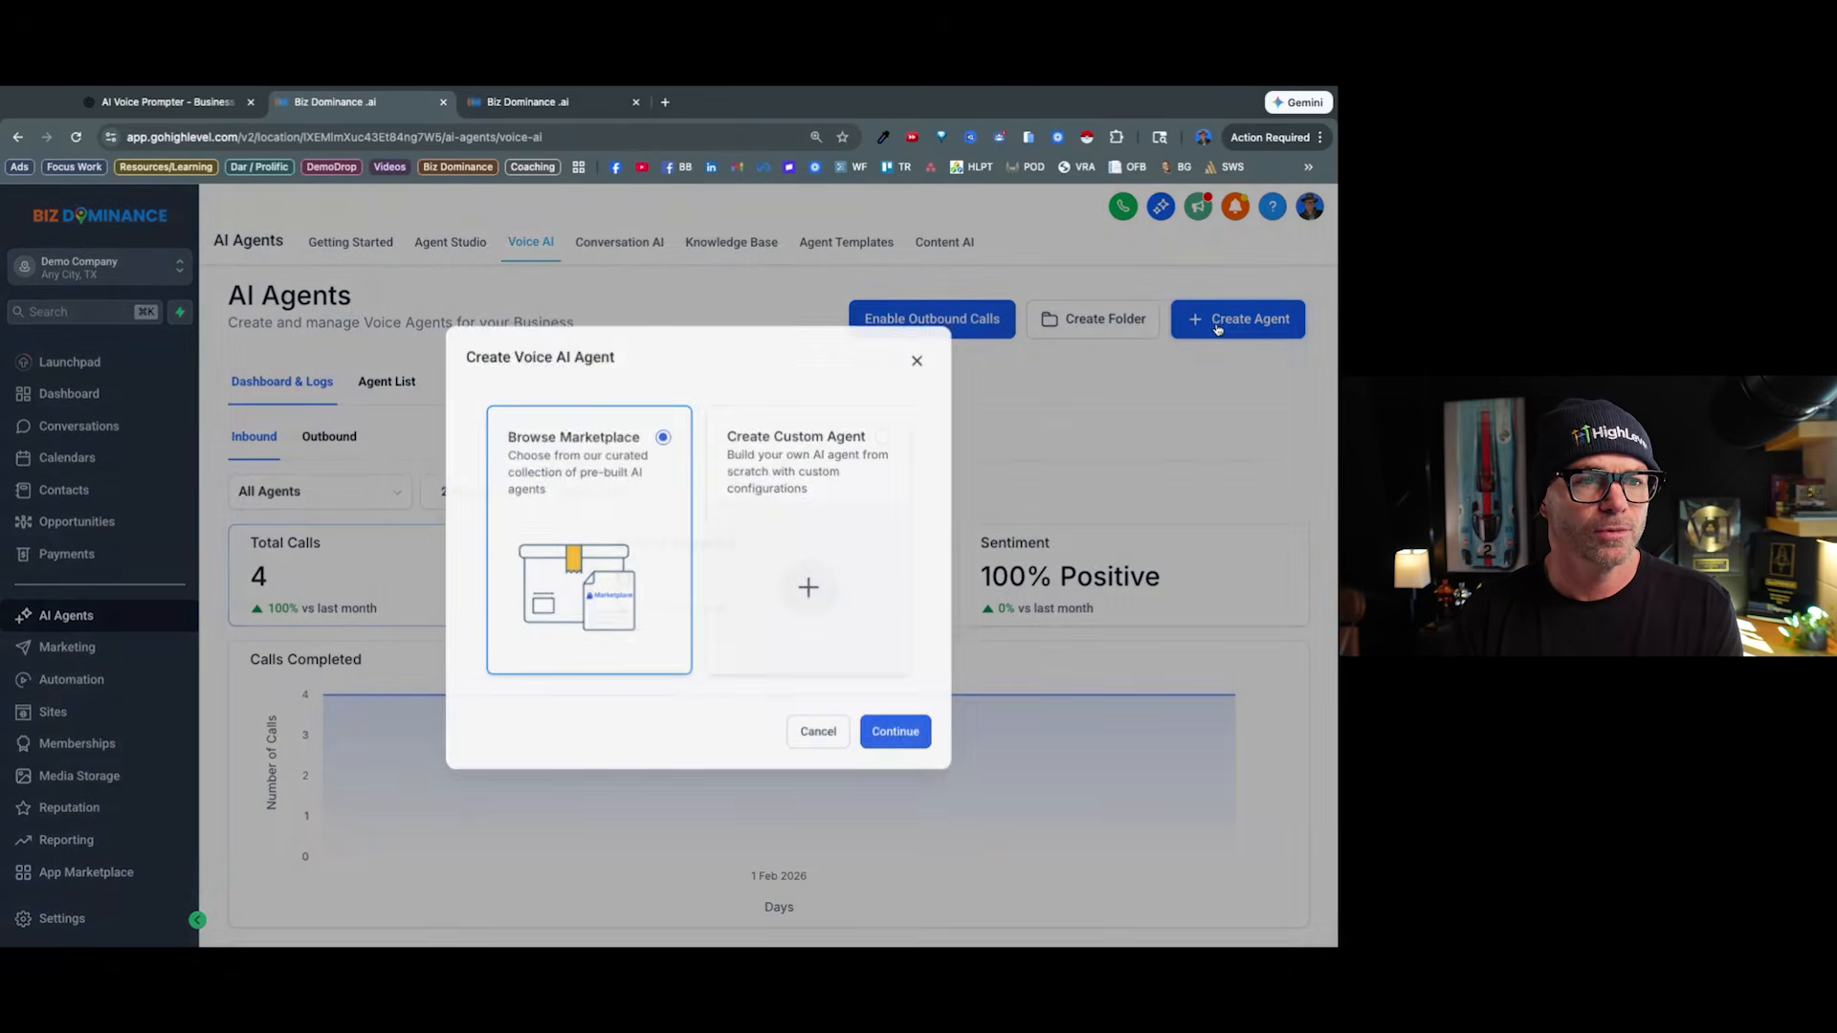
click(792, 566)
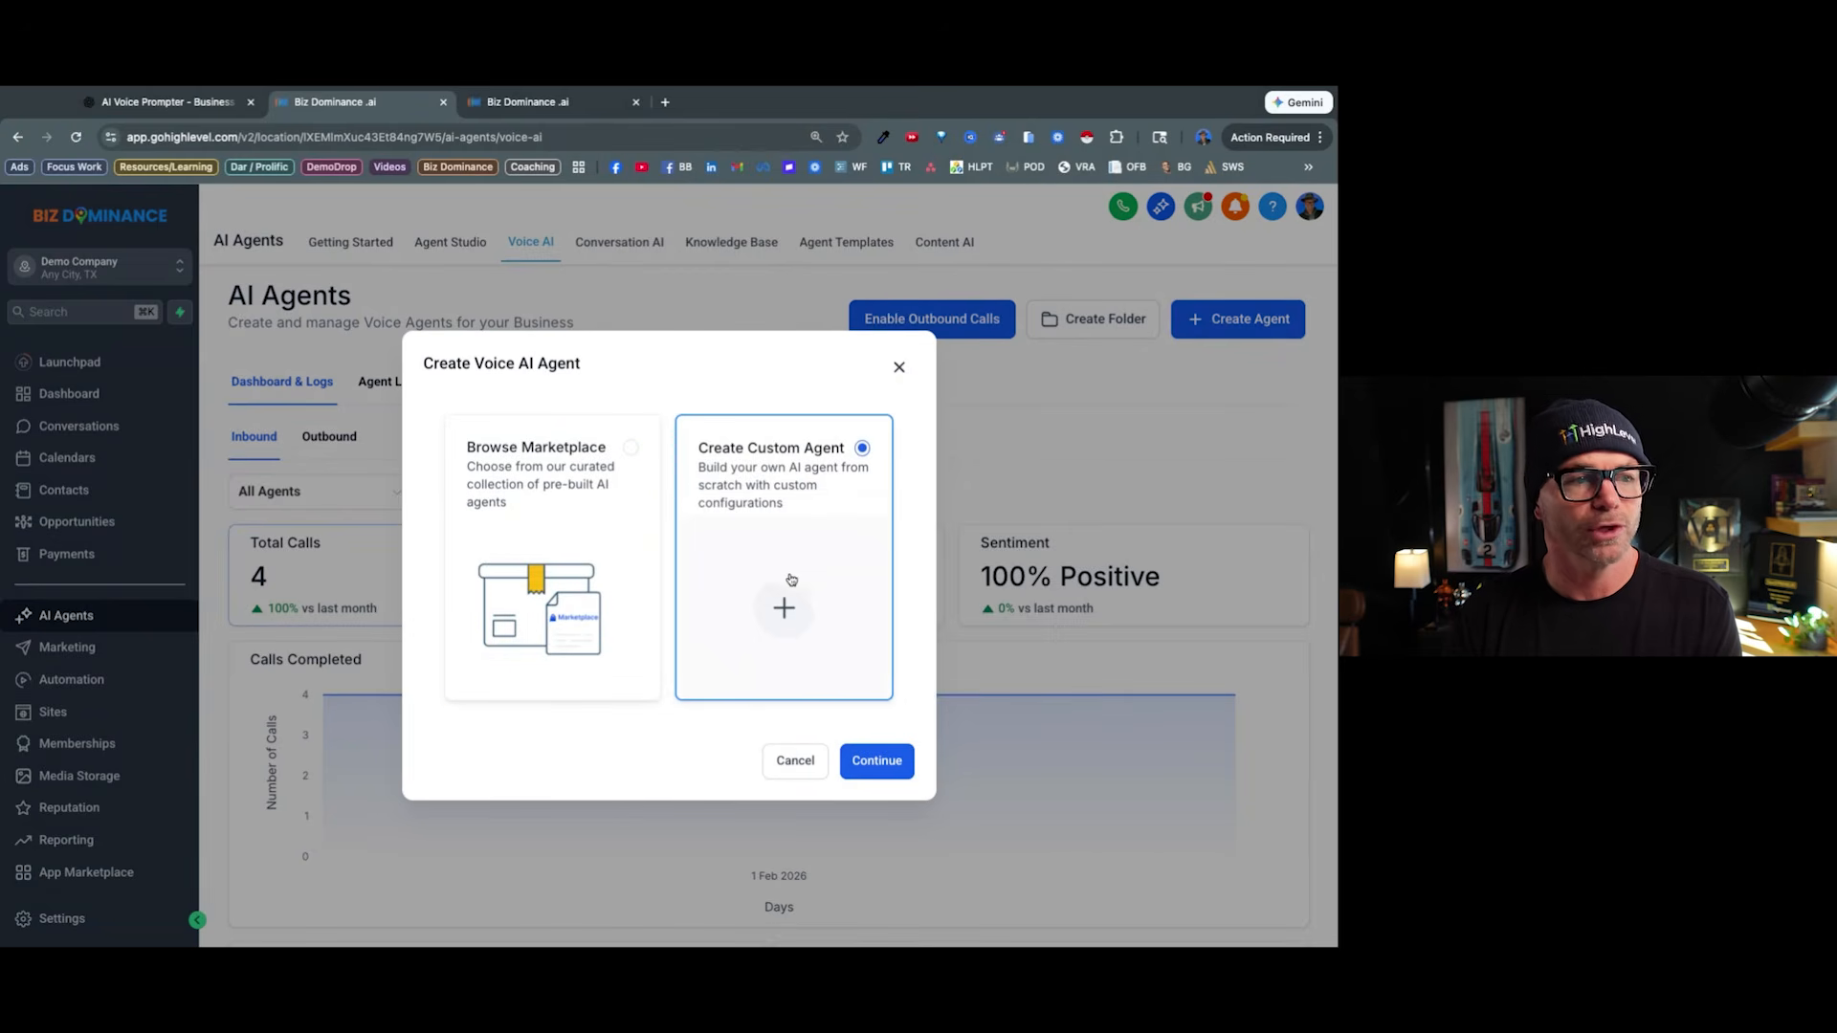
click(873, 763)
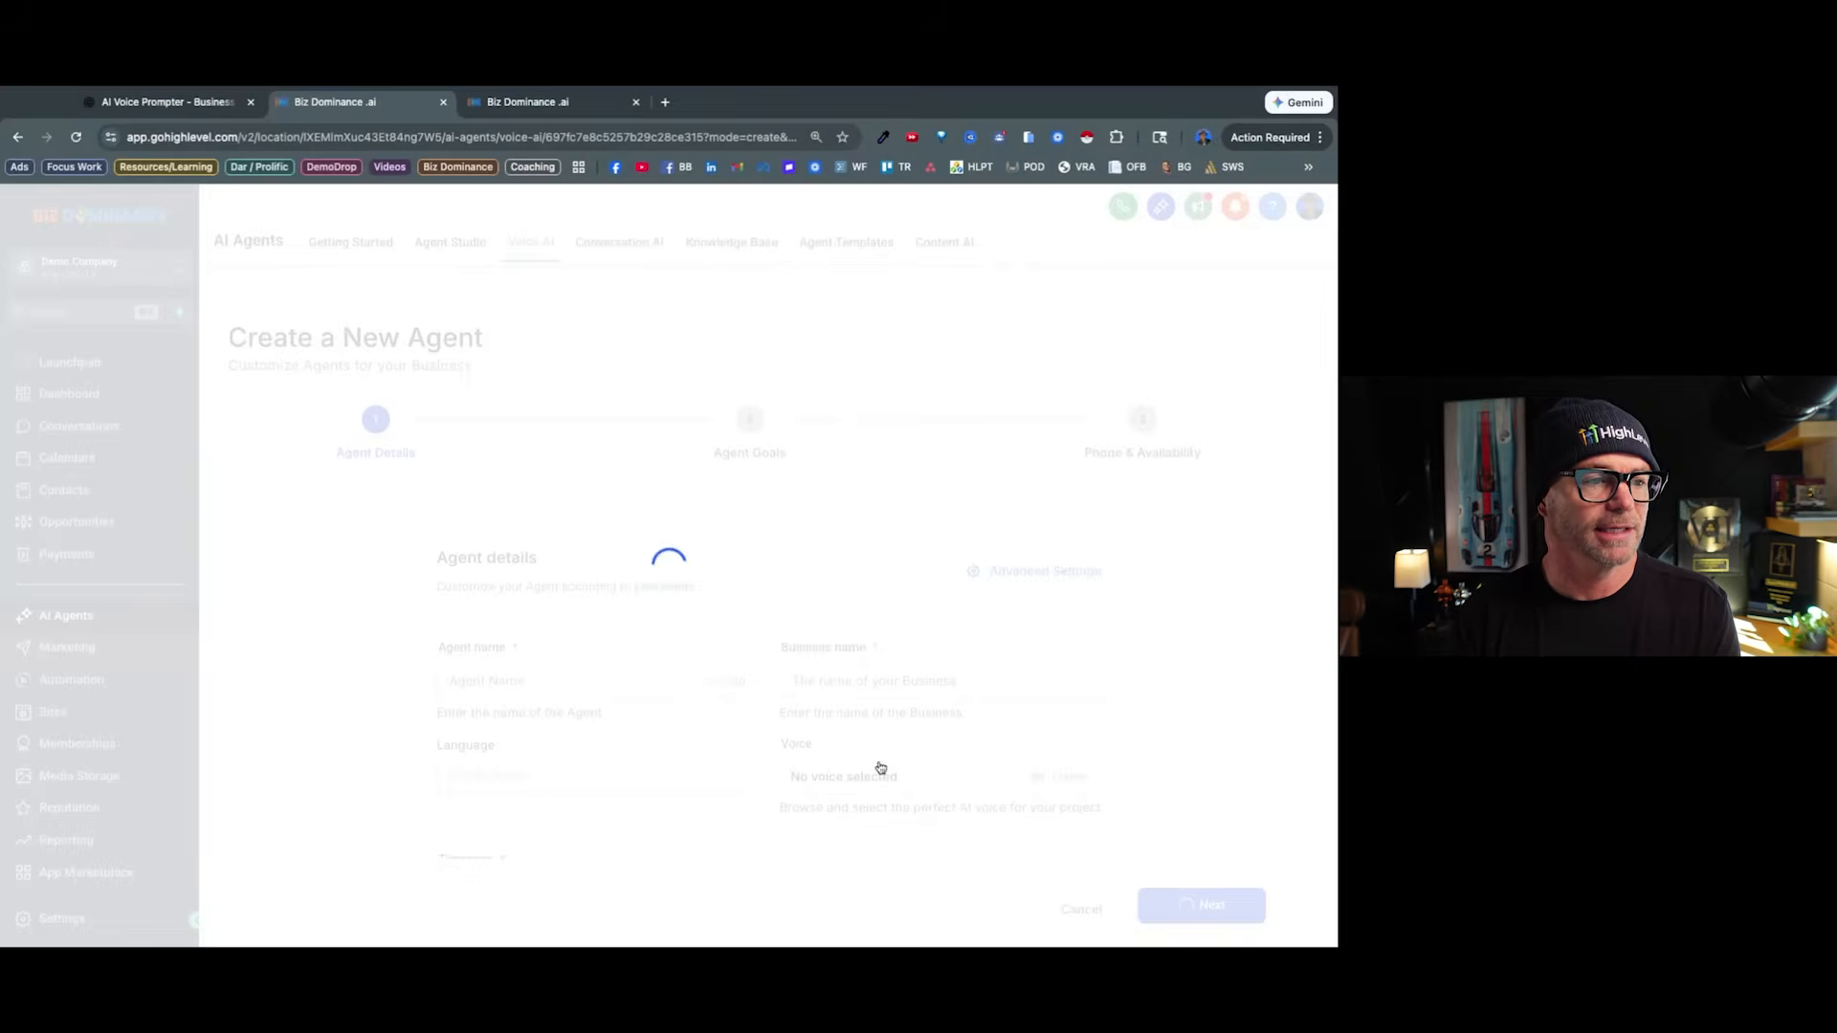
Name the agent "Jennifer - HVAC" and set the business name to "HVAC Plus".
click(652, 686)
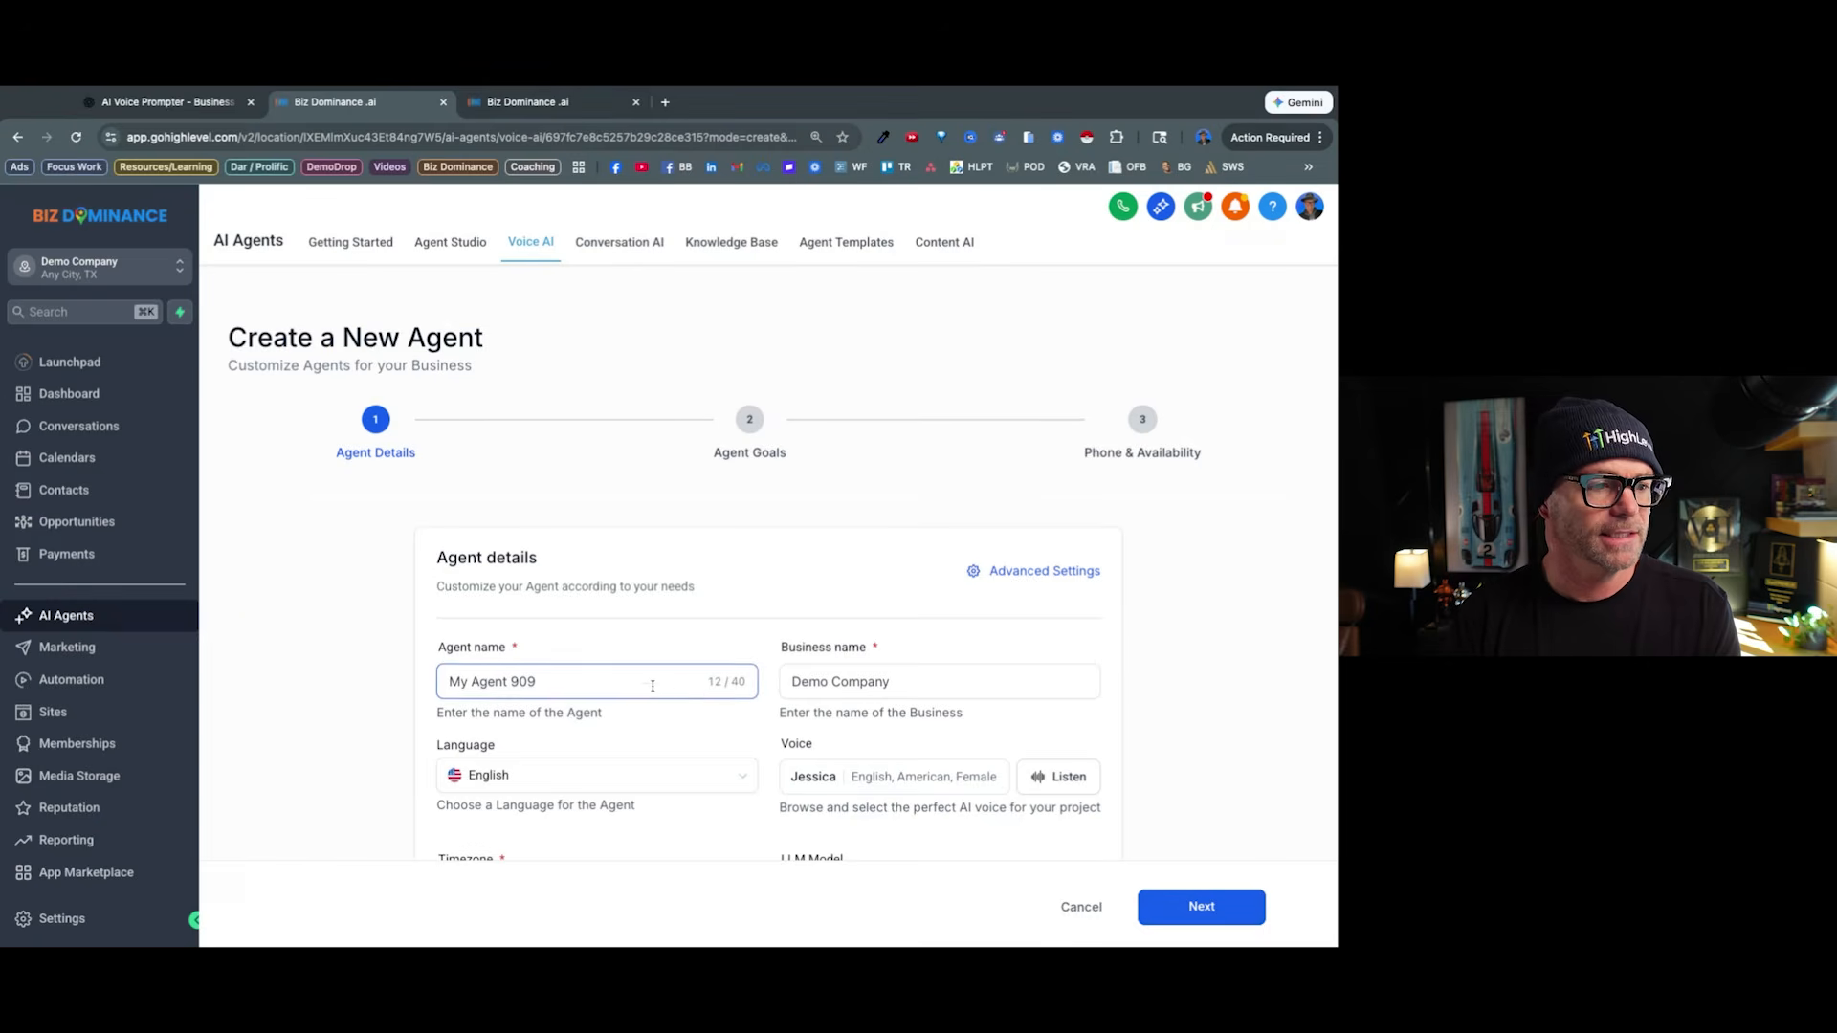
scroll(678, 692, down, 2)
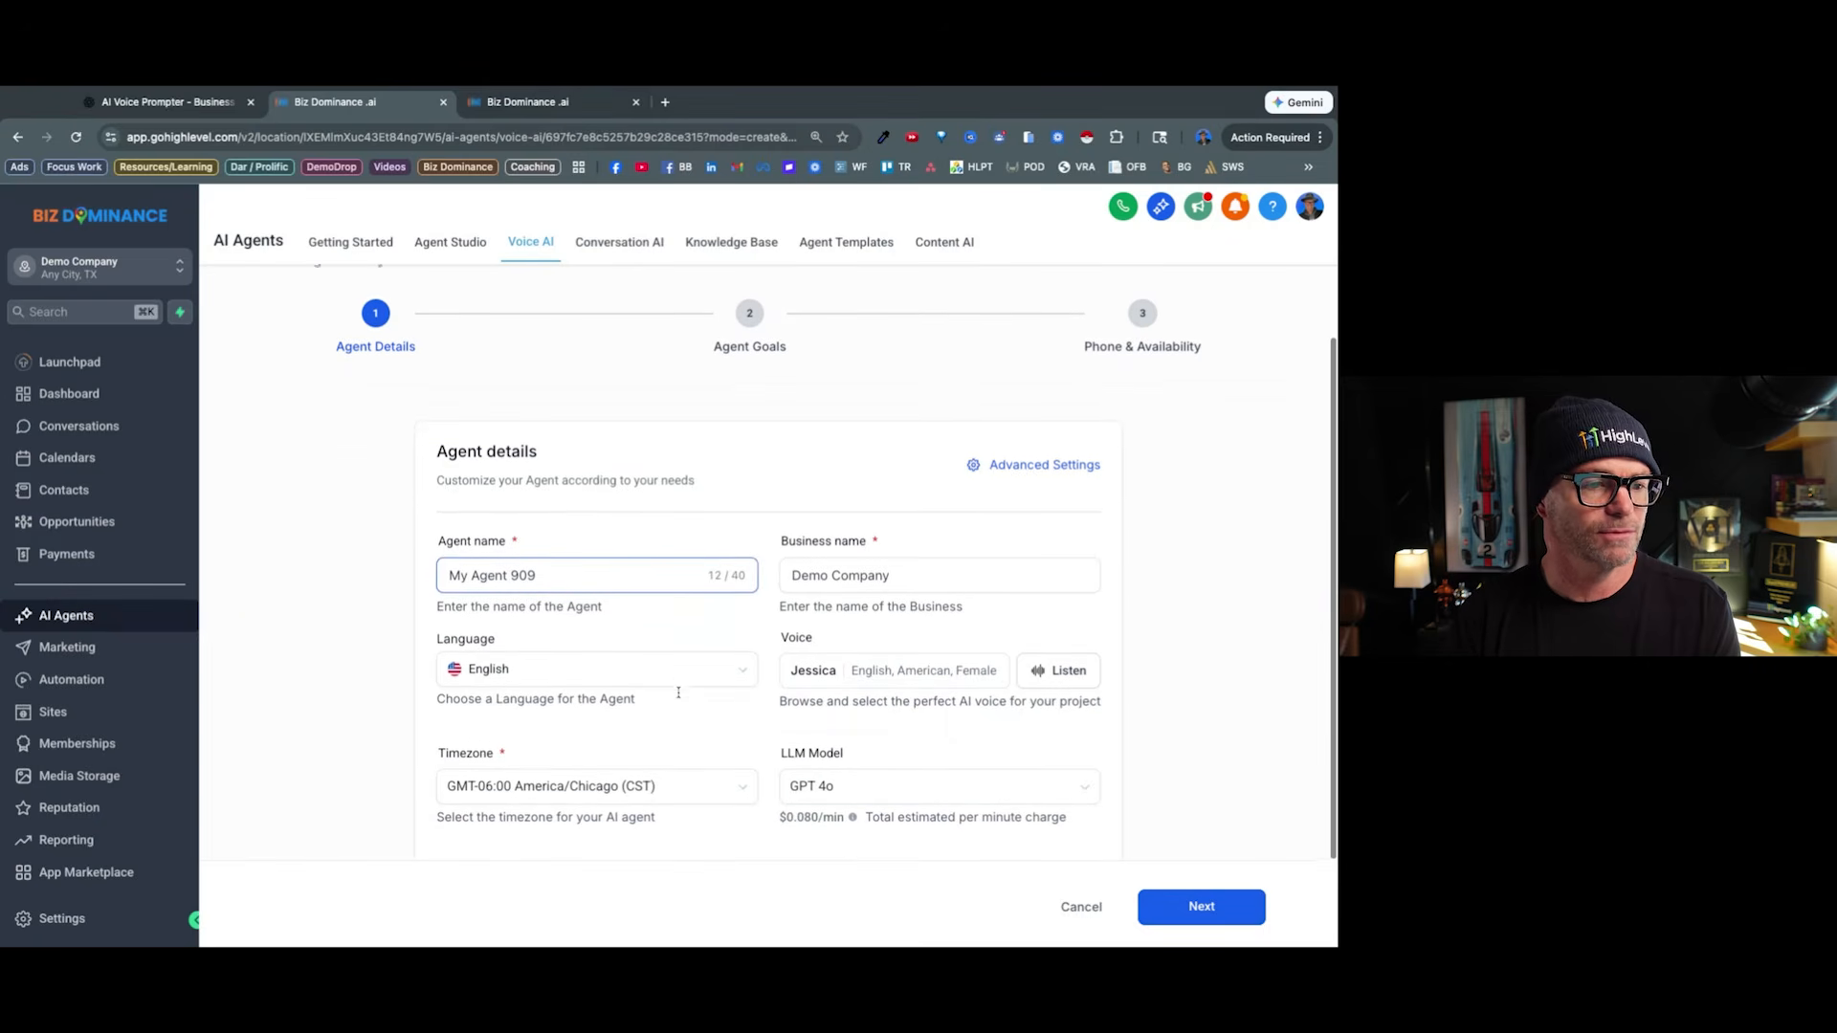
triple_click(591, 571)
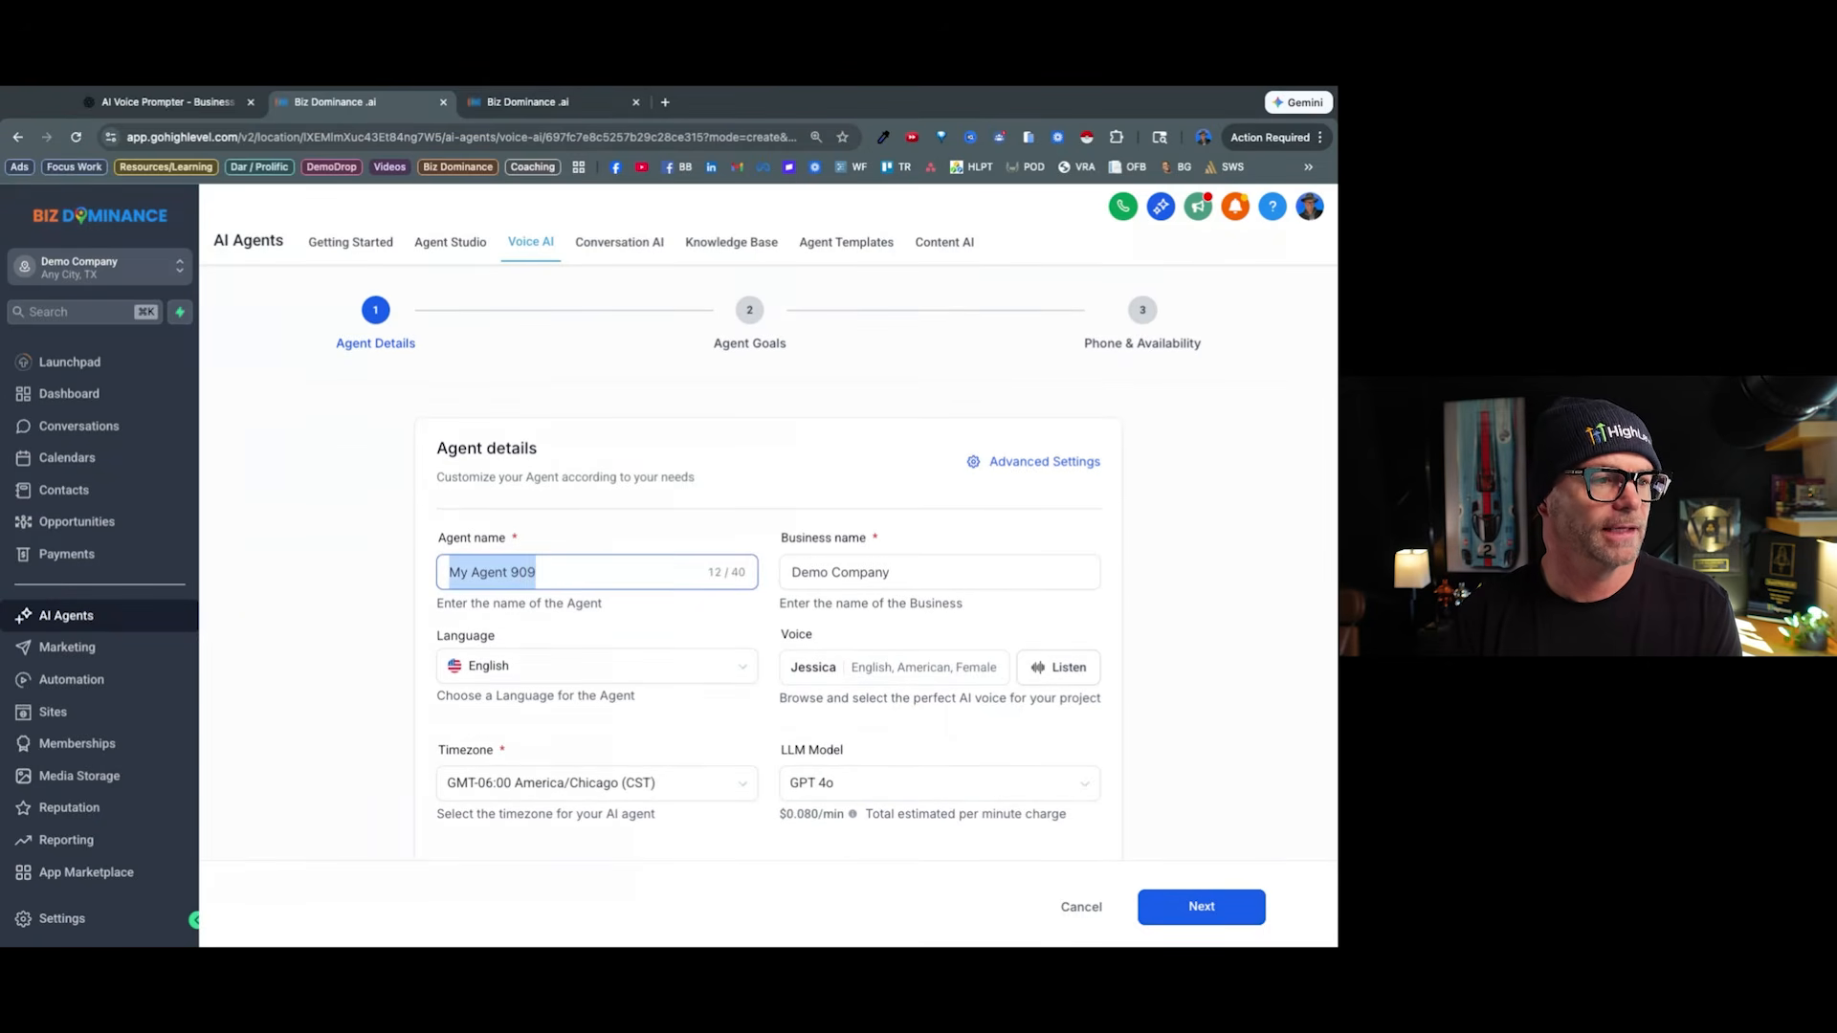
text(Jennifer)
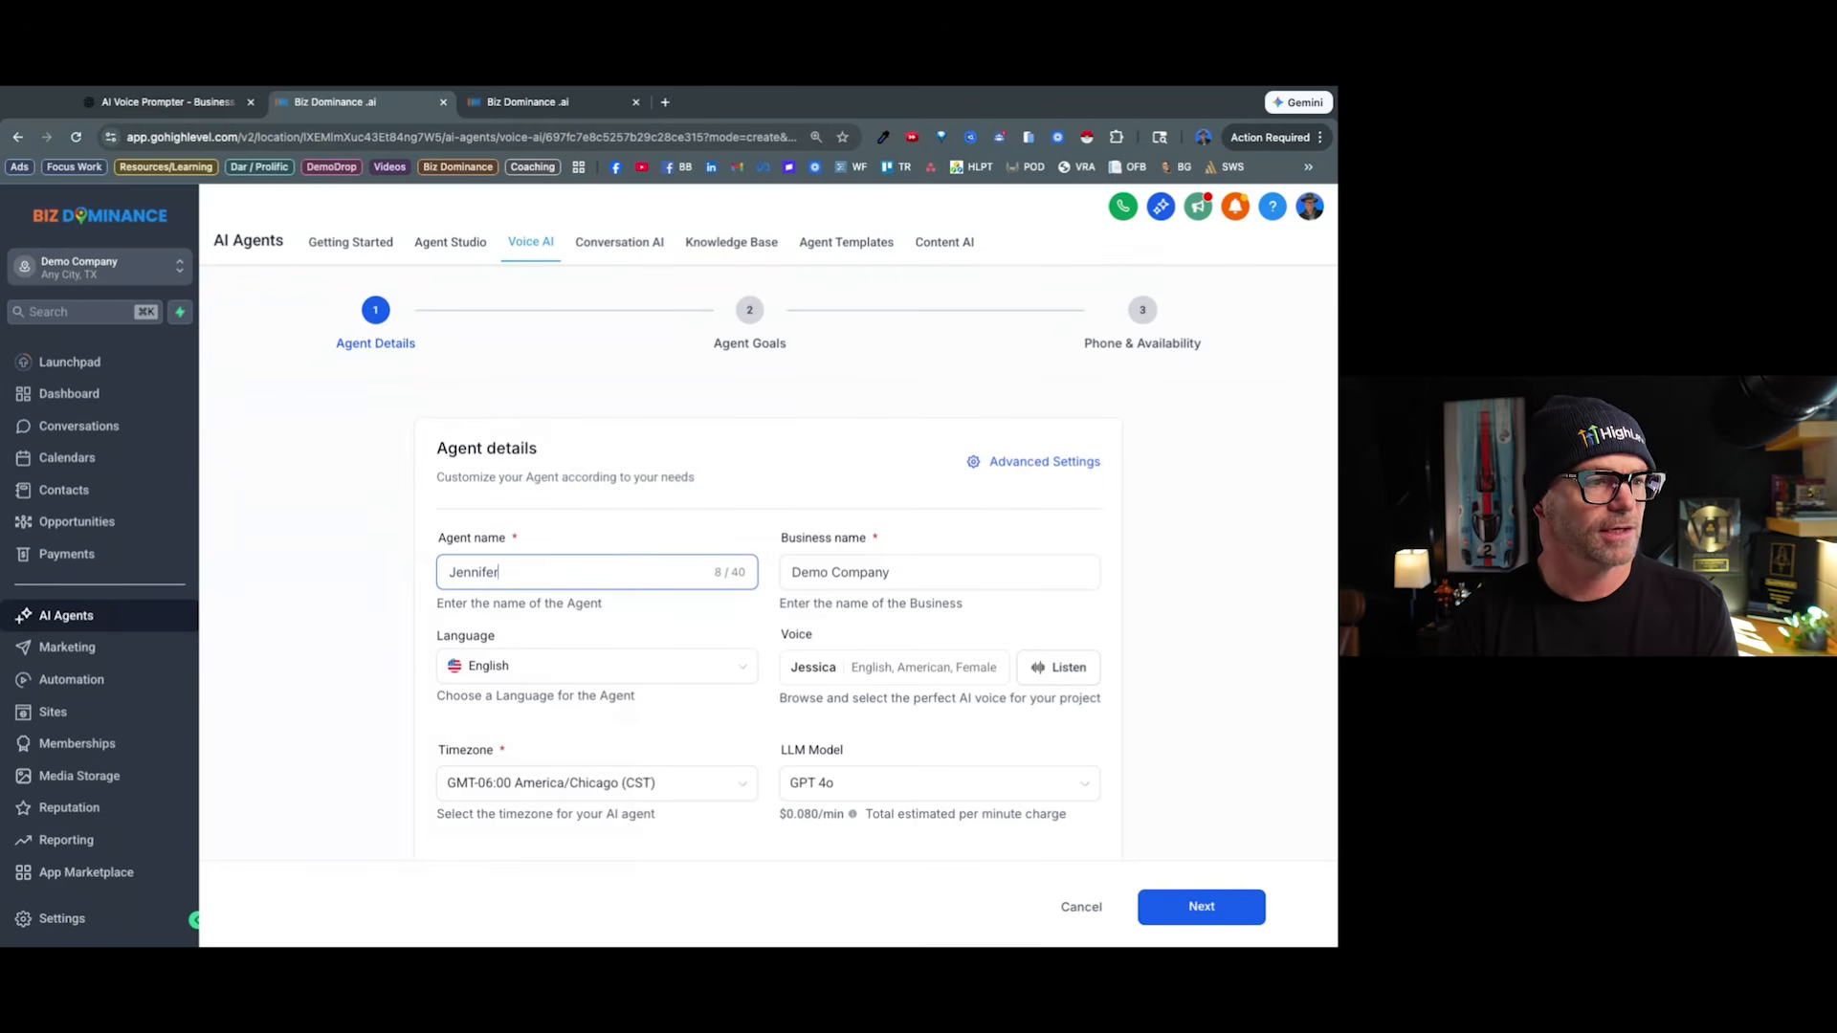
scroll(837, 668, down, 2)
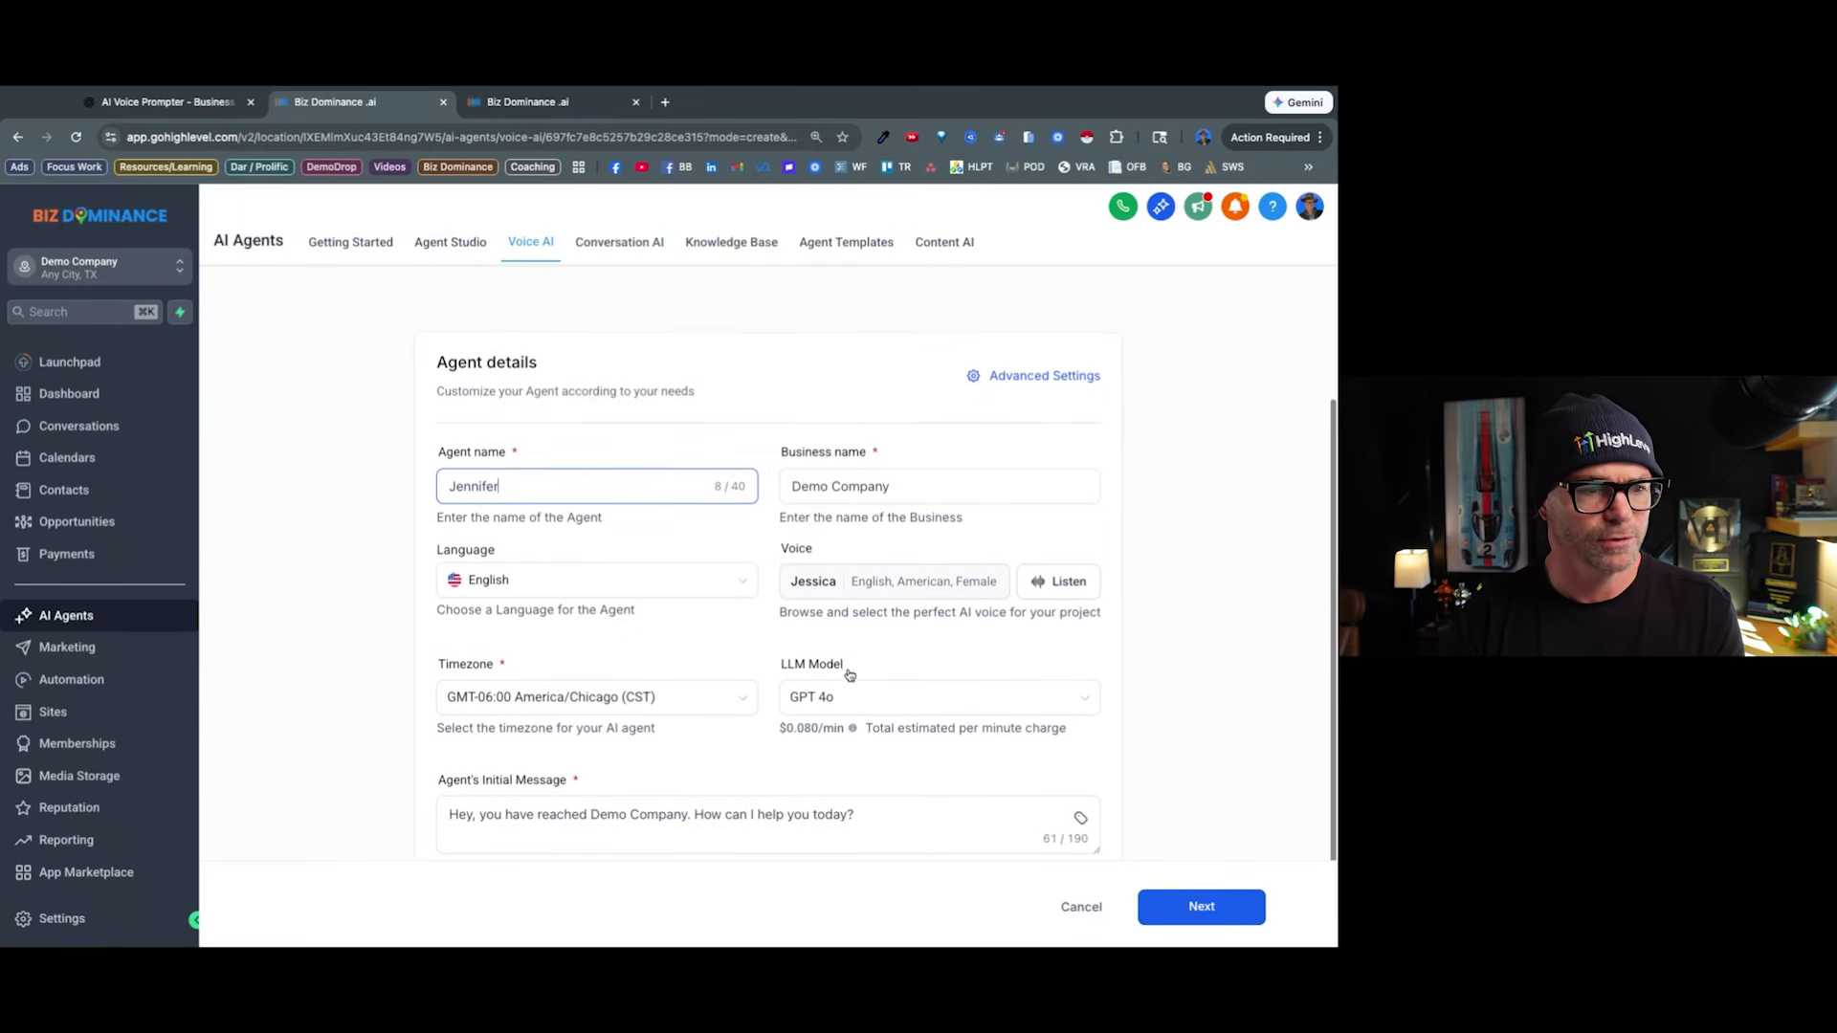
key(shift+Left)
key(shift+Left)
key(shift+Left)
key(shift+Left)
key(shift+Left)
key(shift+Left)
key(shift+Left)
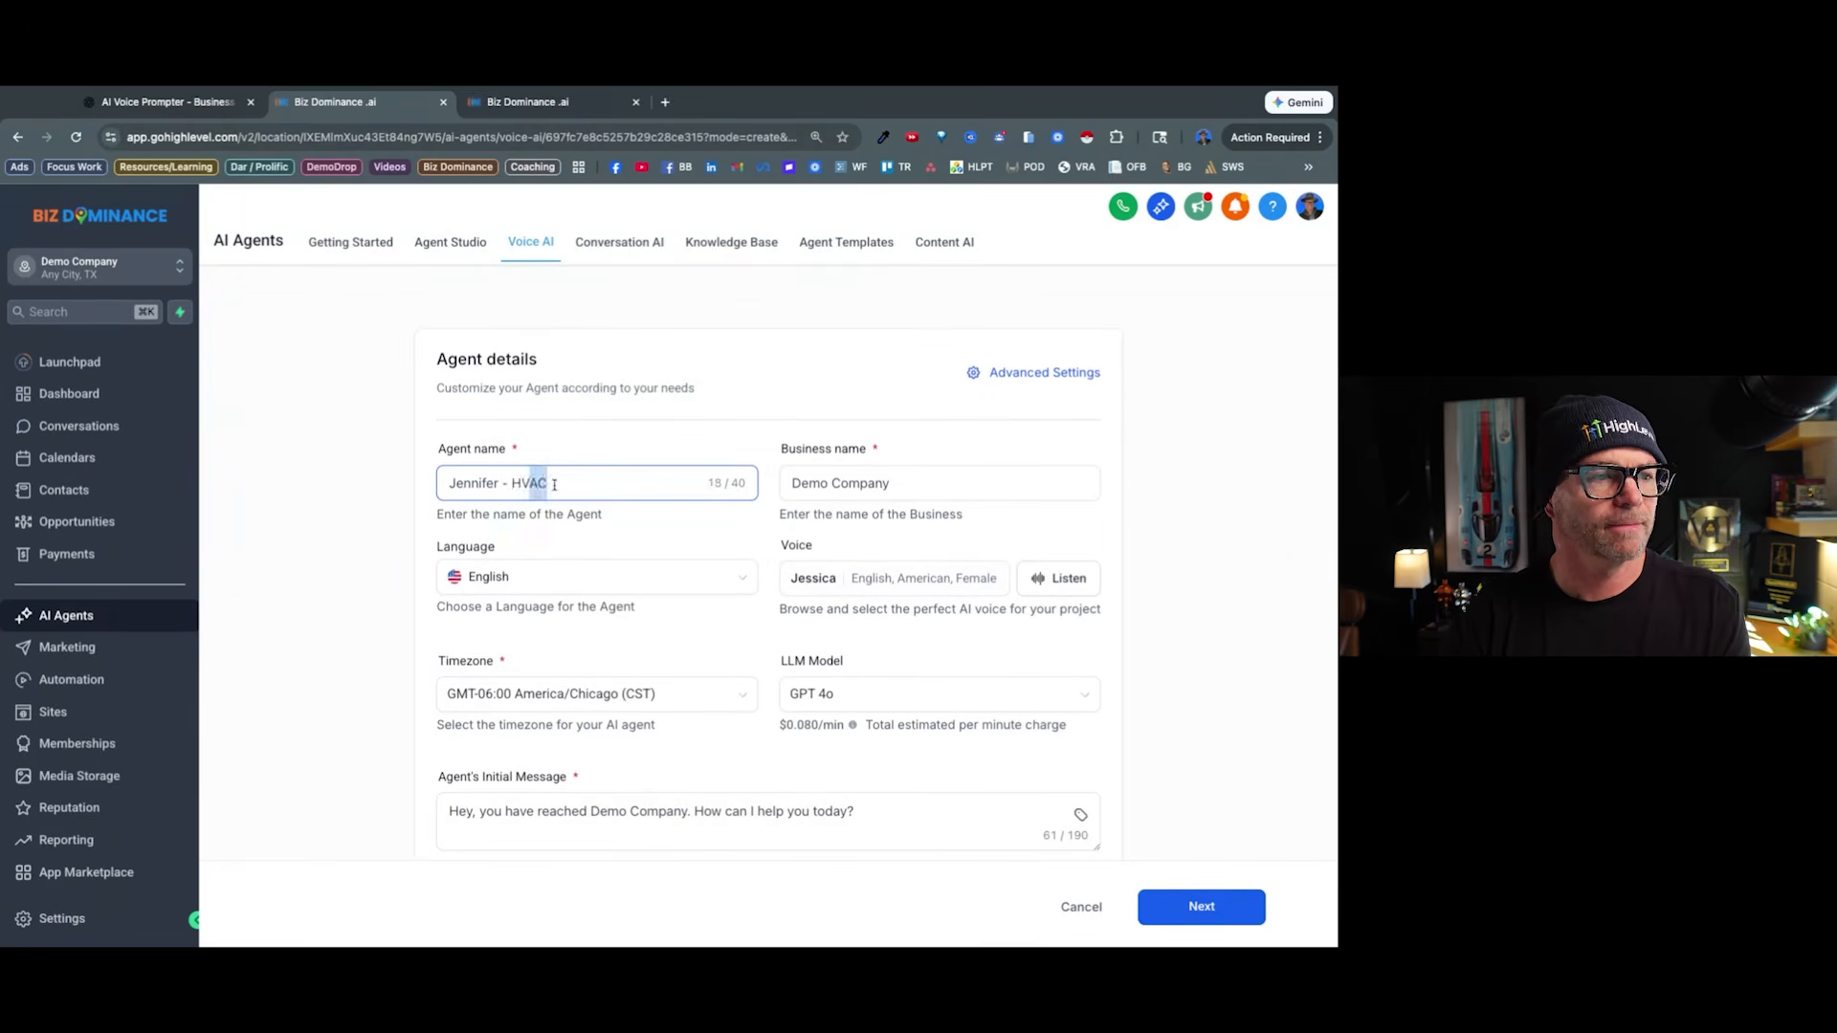
key(shift+Right)
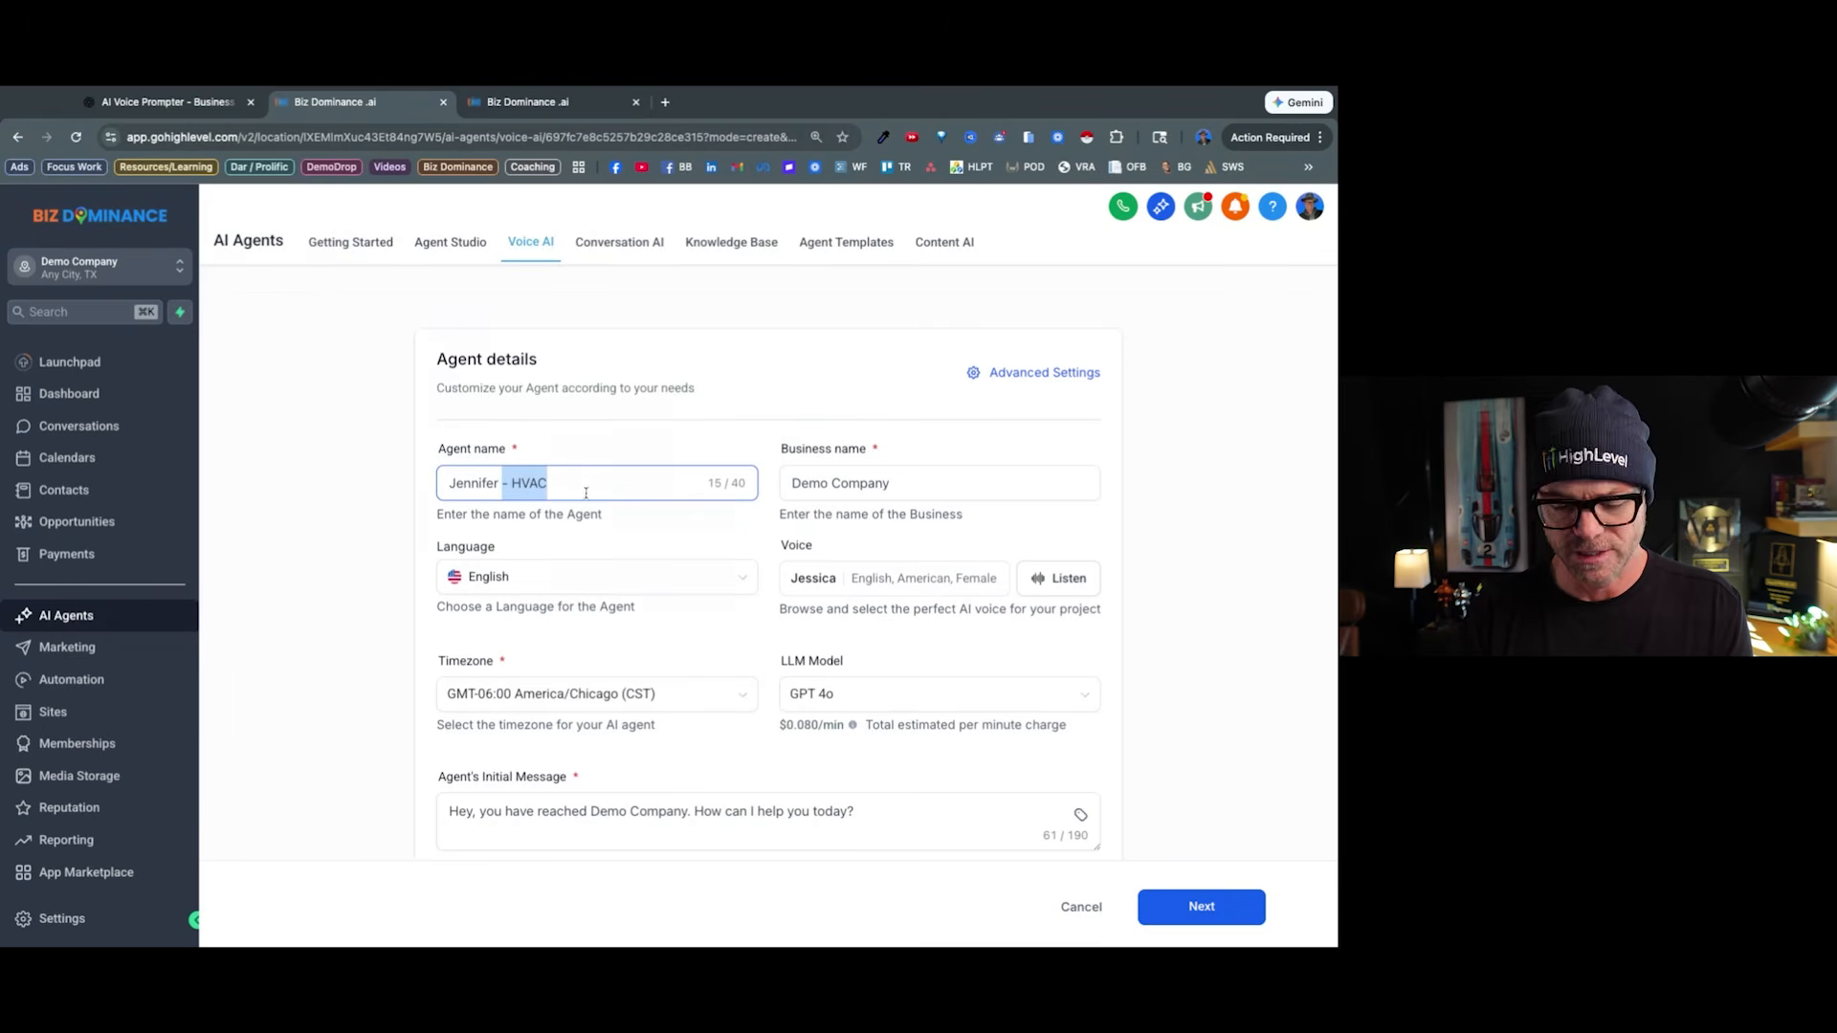
click(585, 493)
drag(916, 485, 784, 493)
text(HVAC Plus)
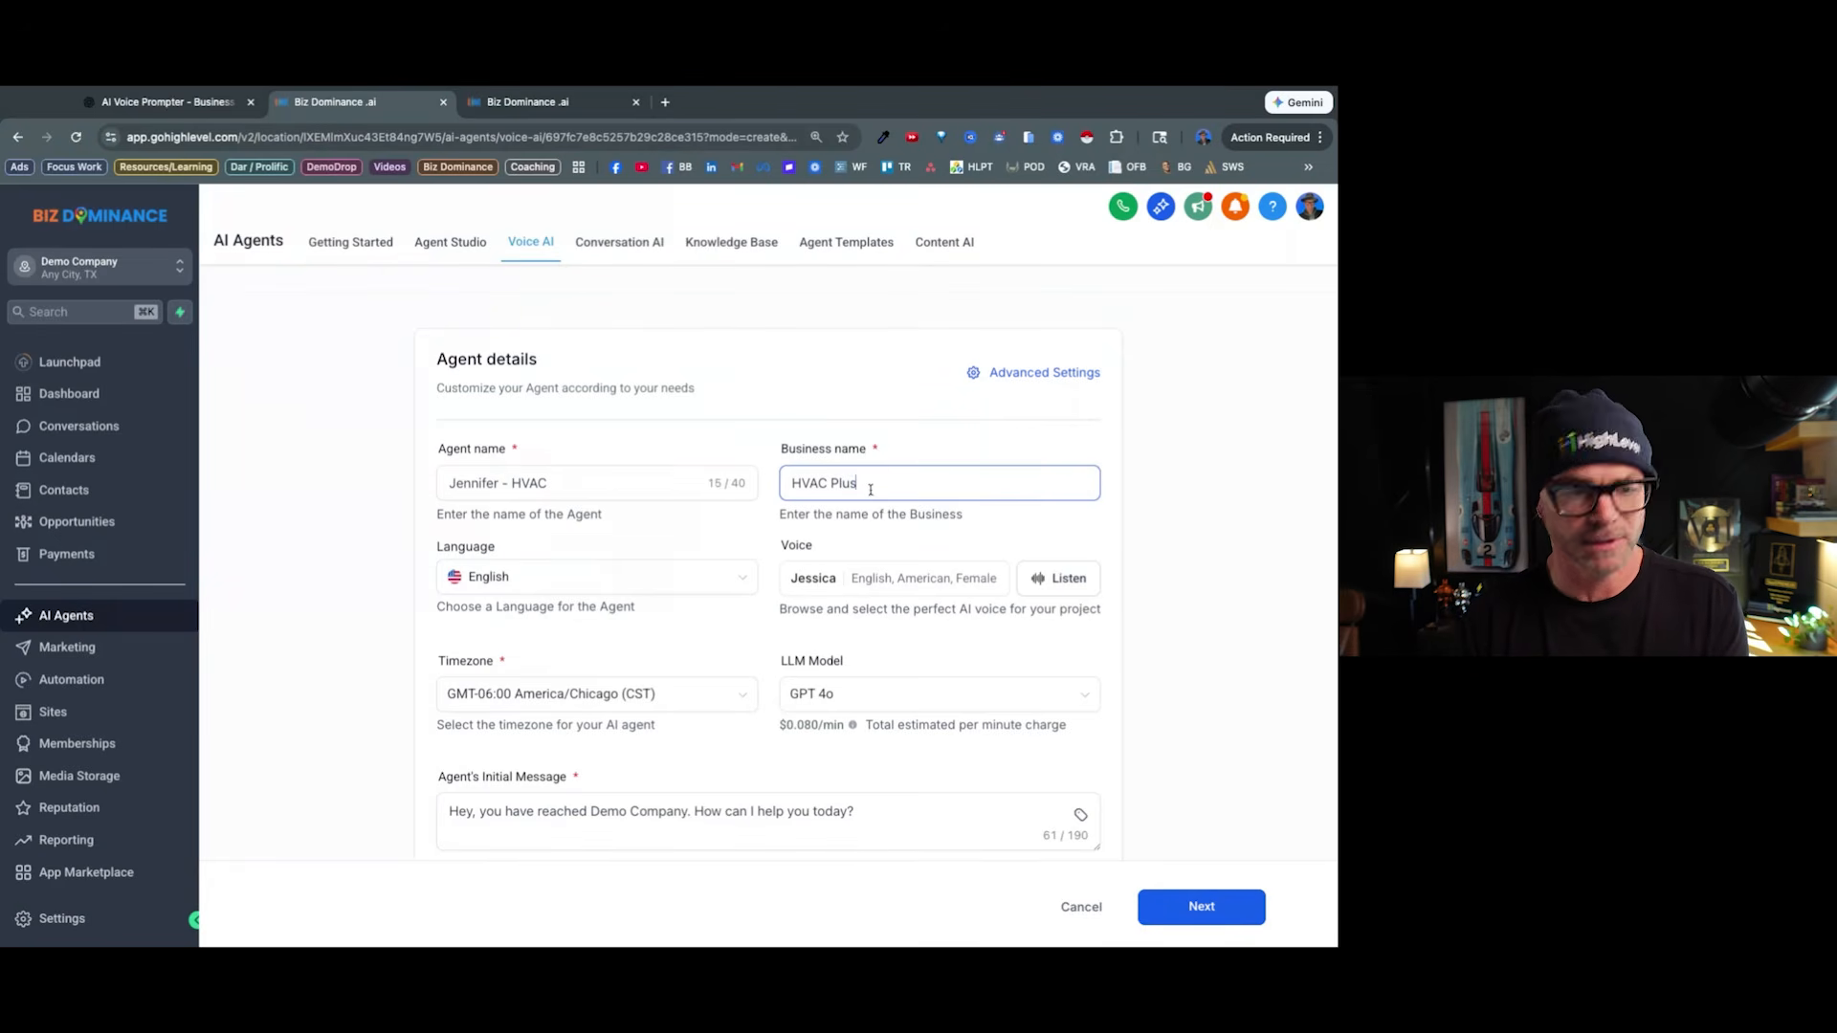
Filter the agent's voice library to female voices with an American accent, showing high-quality voices only.
click(891, 577)
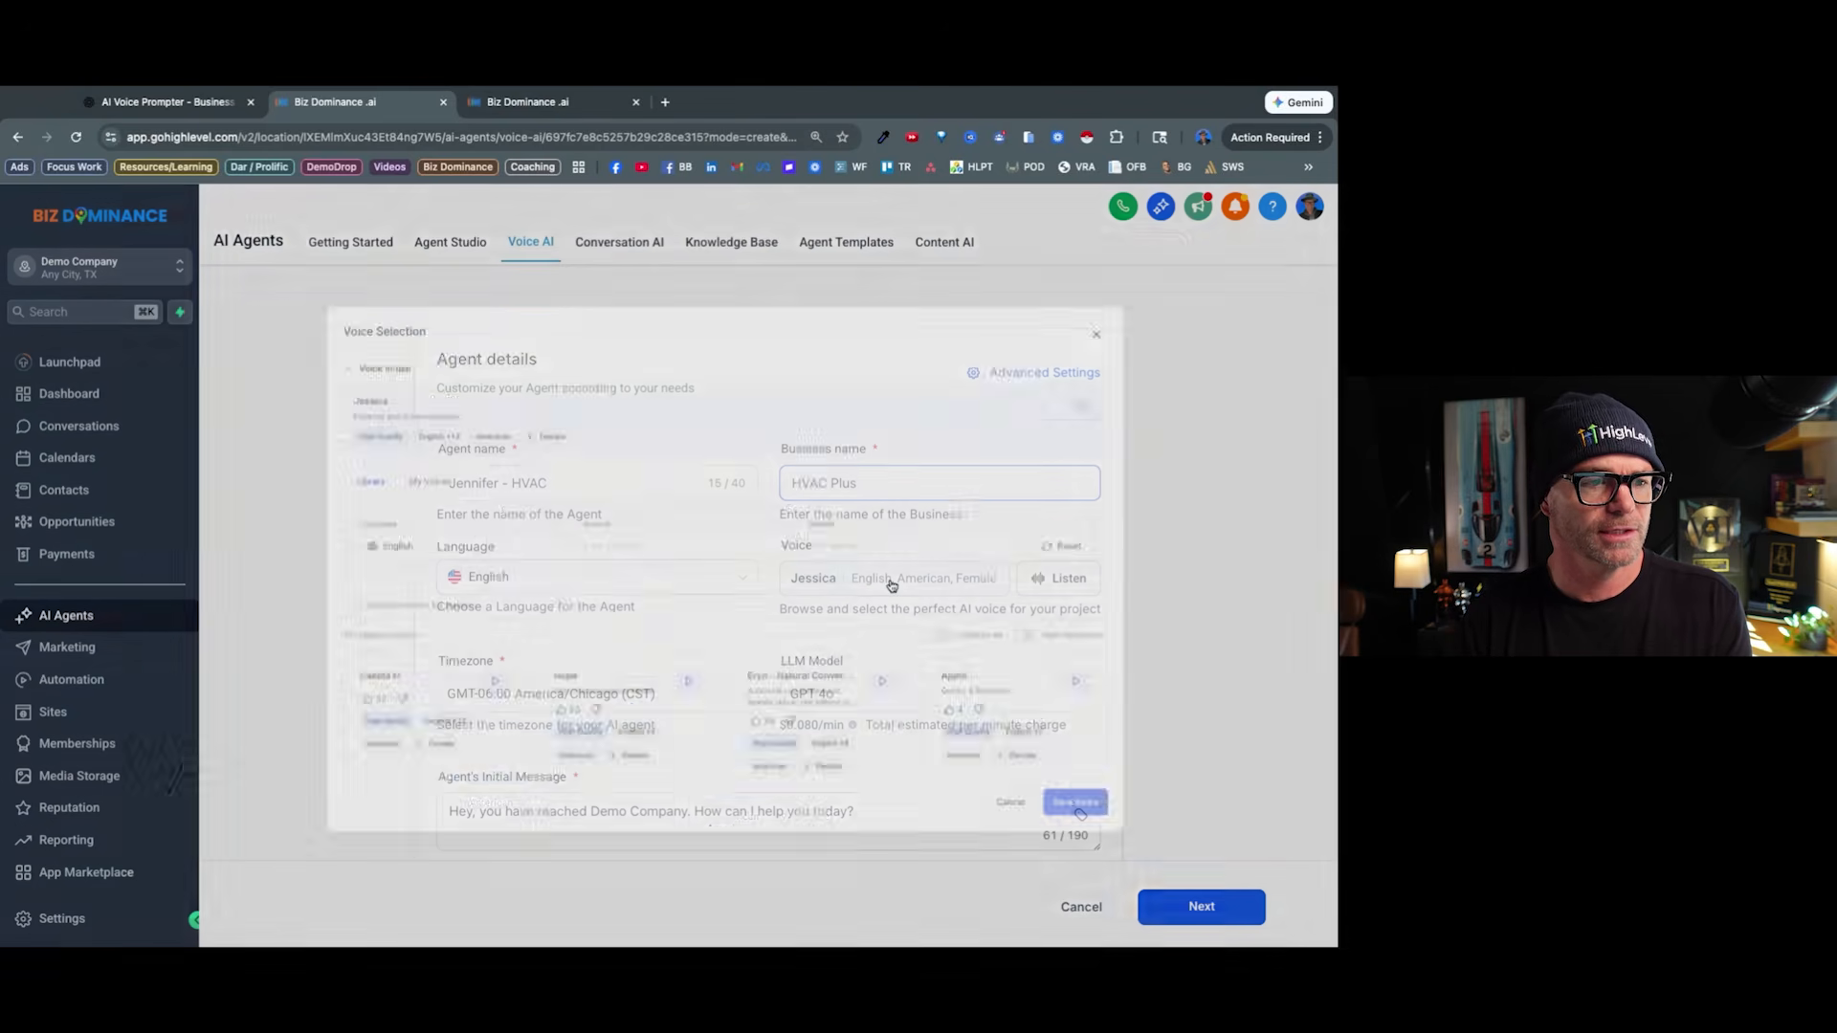
scroll(906, 625, down, 2)
click(644, 430)
click(558, 474)
click(880, 435)
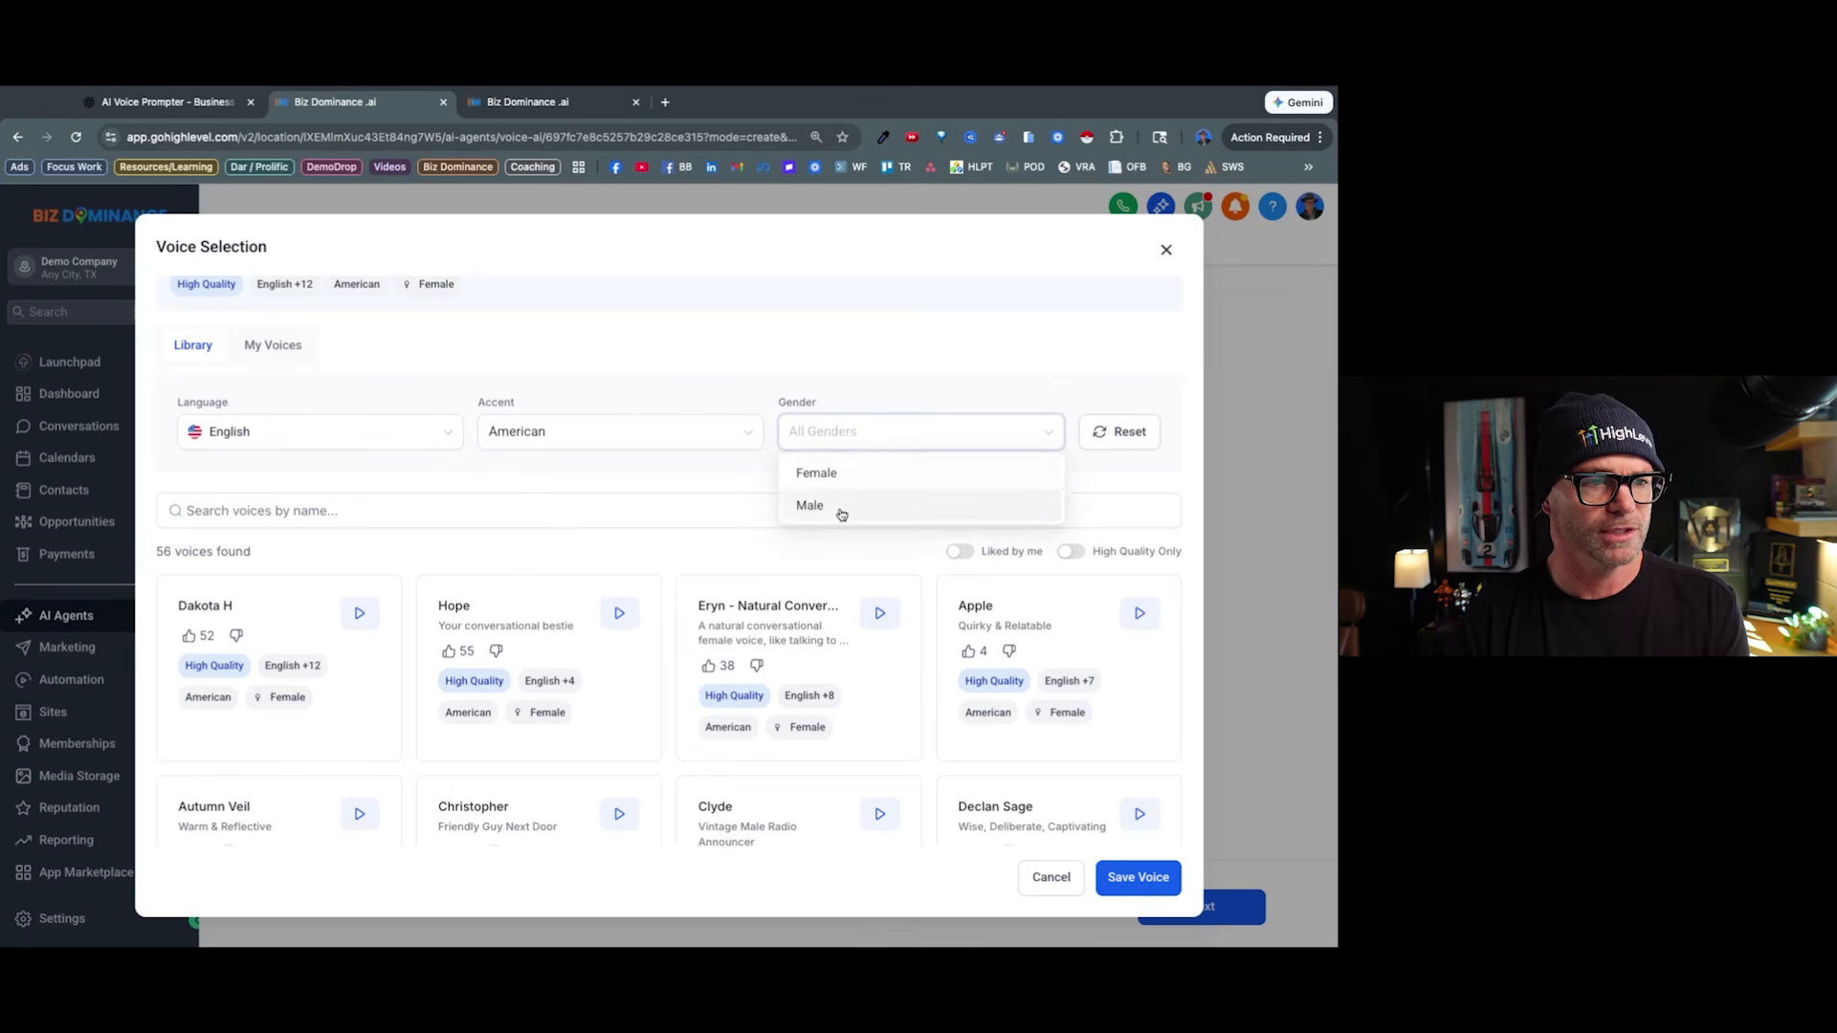
click(861, 473)
click(1071, 552)
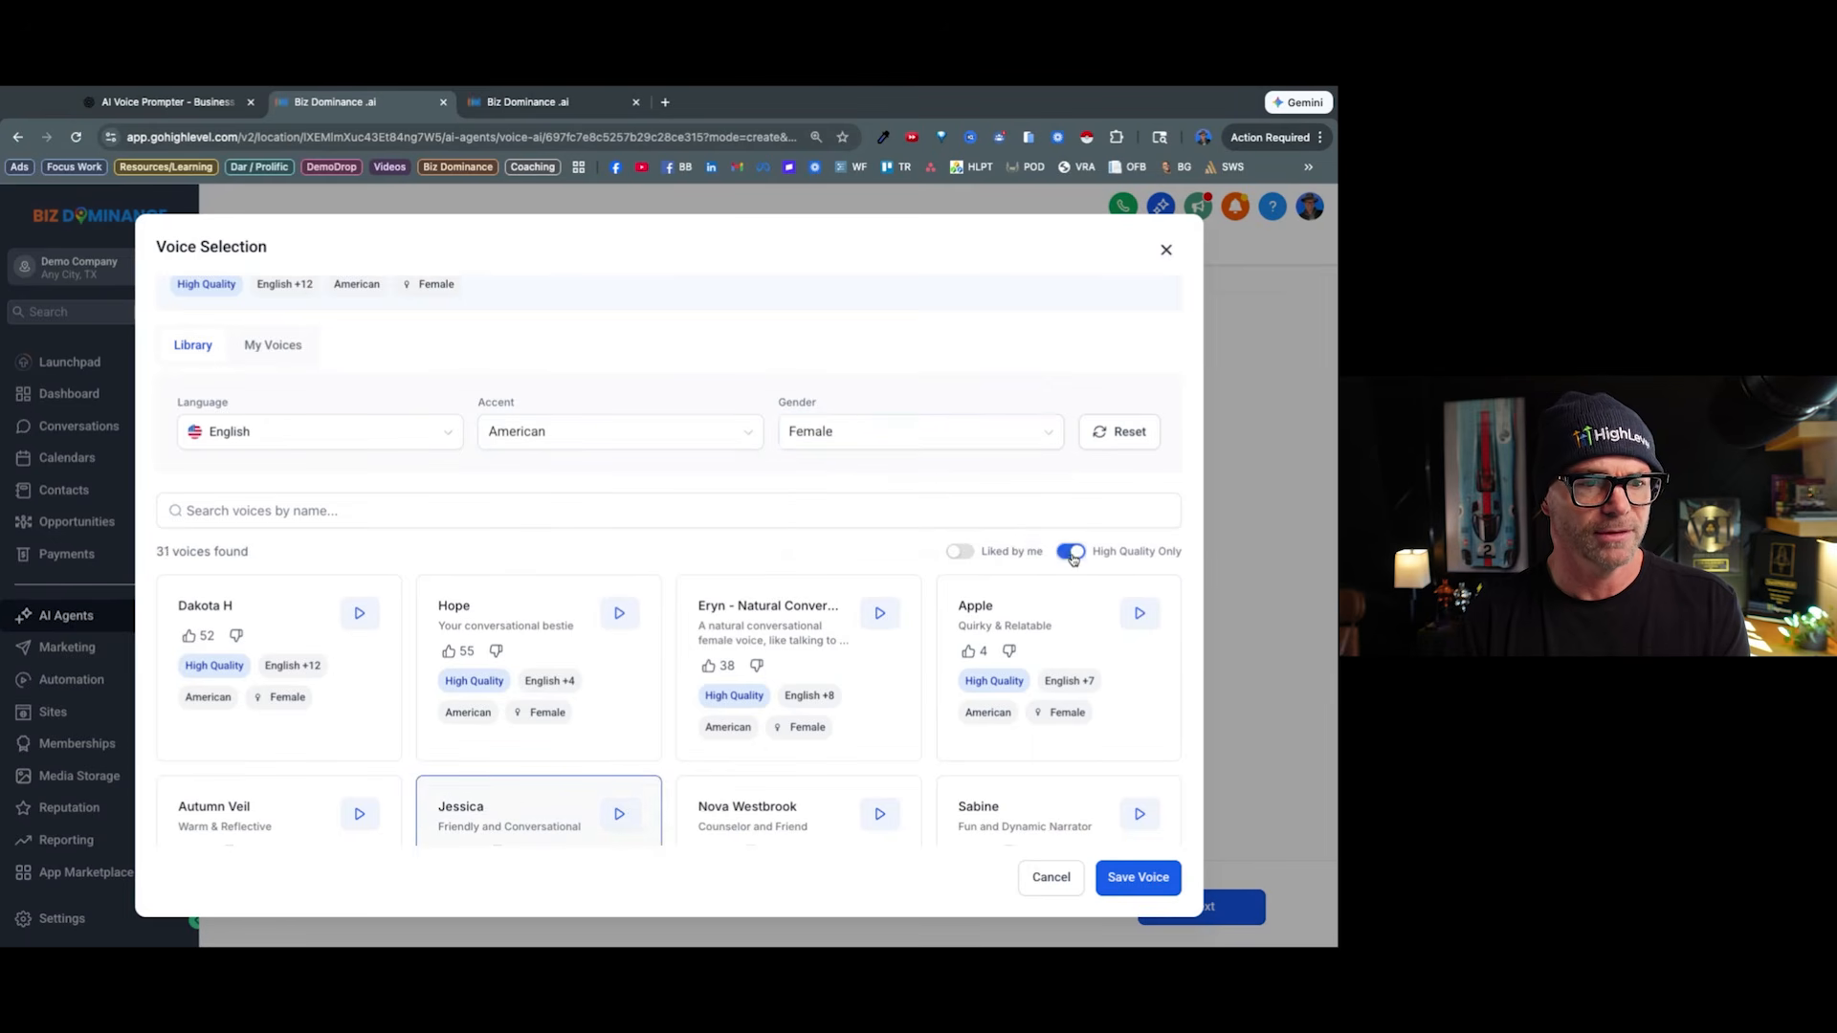
Preview the Jessica, Nova Westbrook and Ivanna voice samples, and save Ivanna as the agent's voice.
scroll(1068, 660, down, 4)
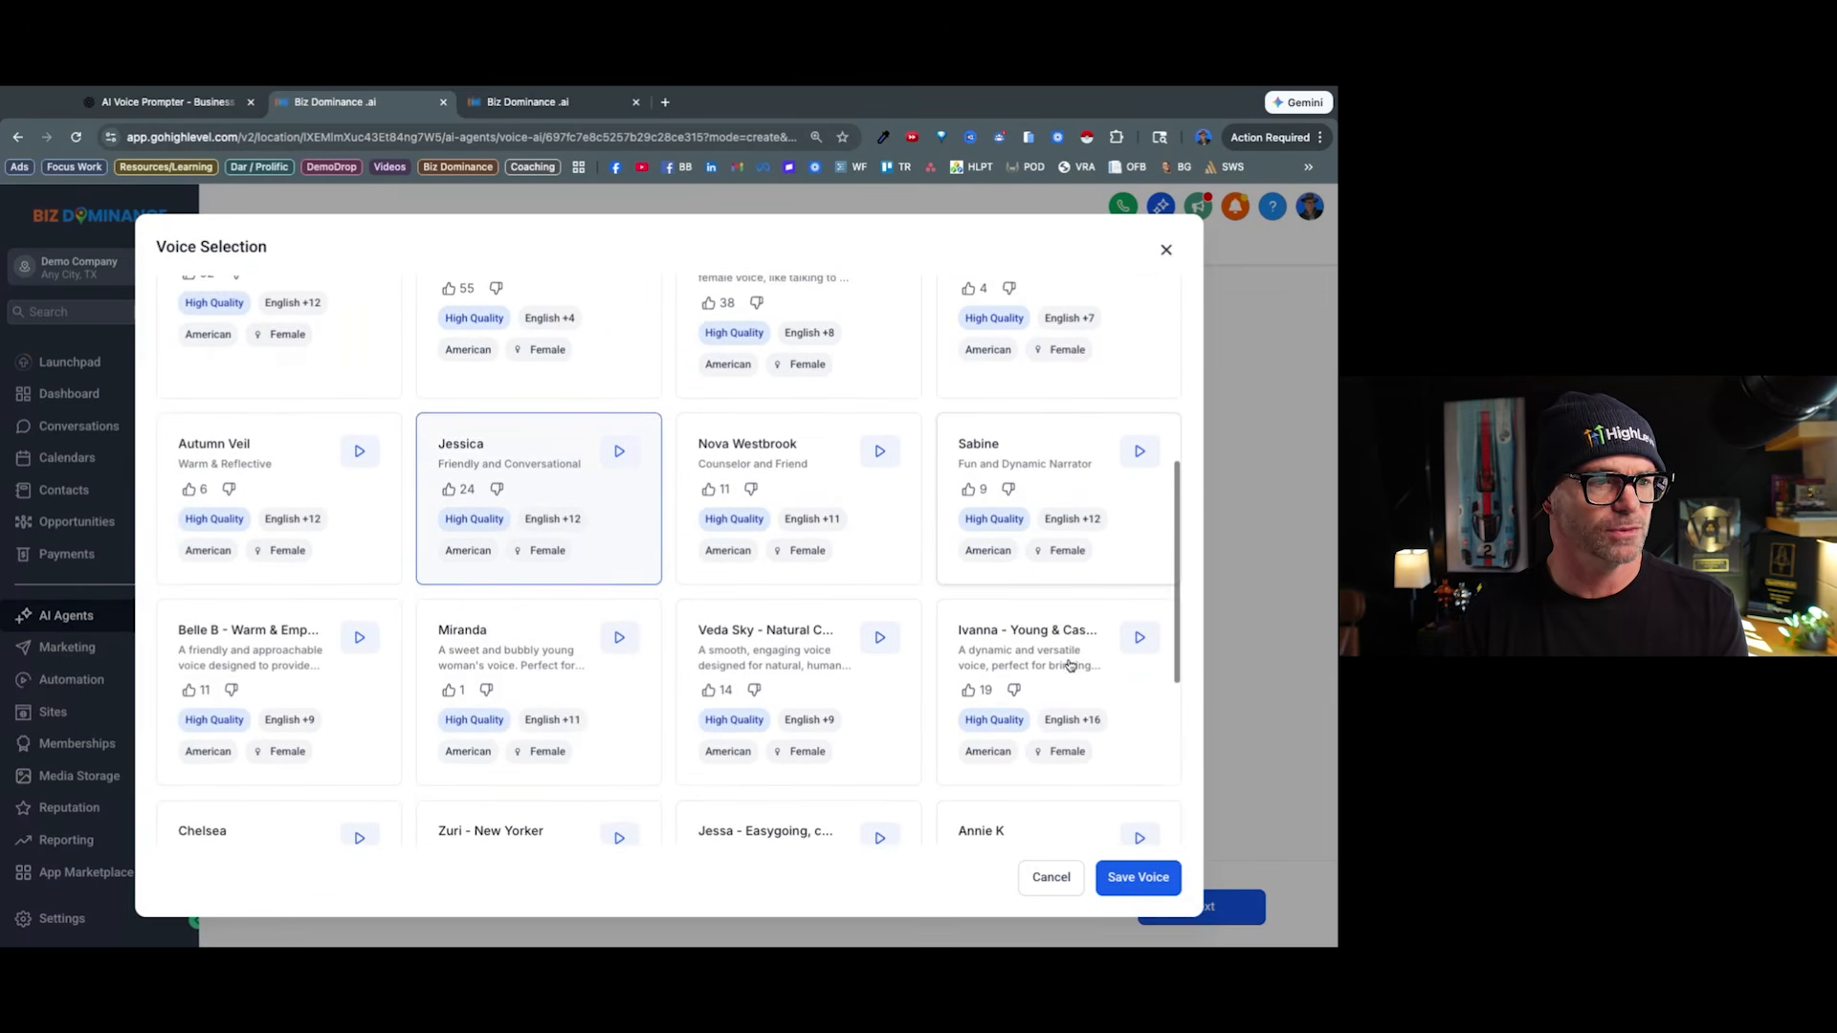
click(619, 454)
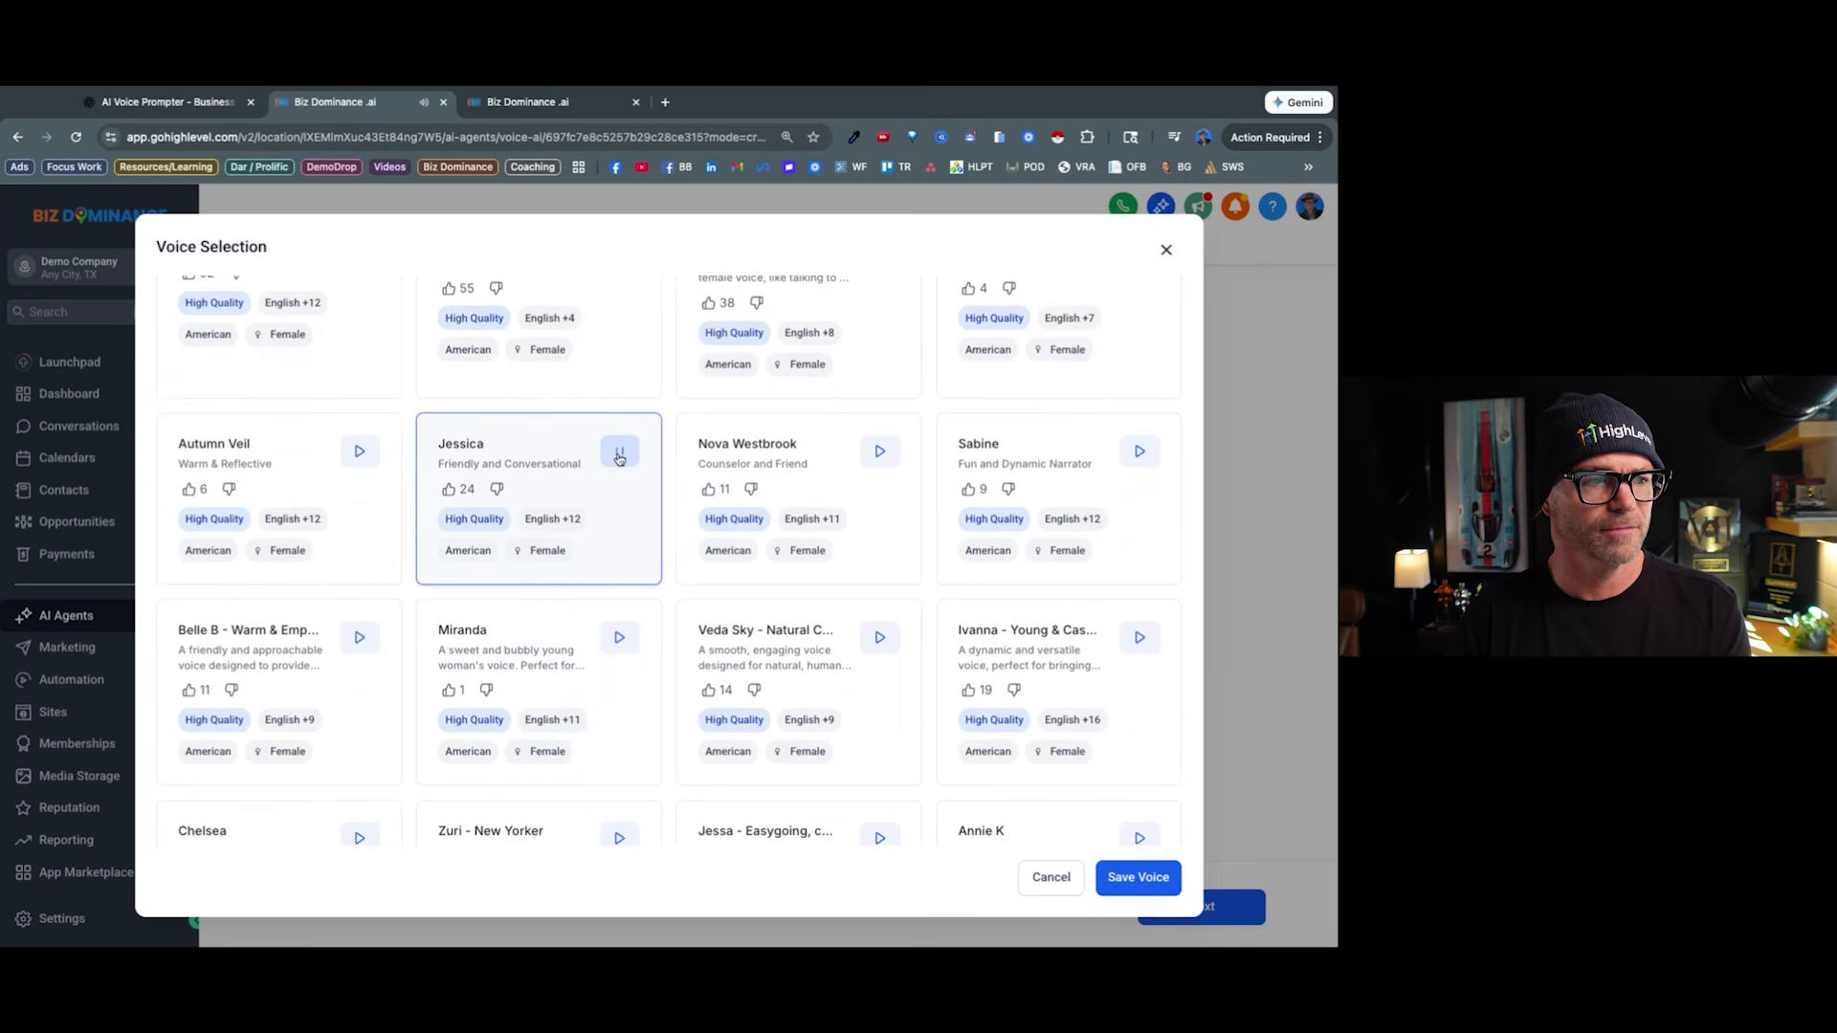
click(619, 456)
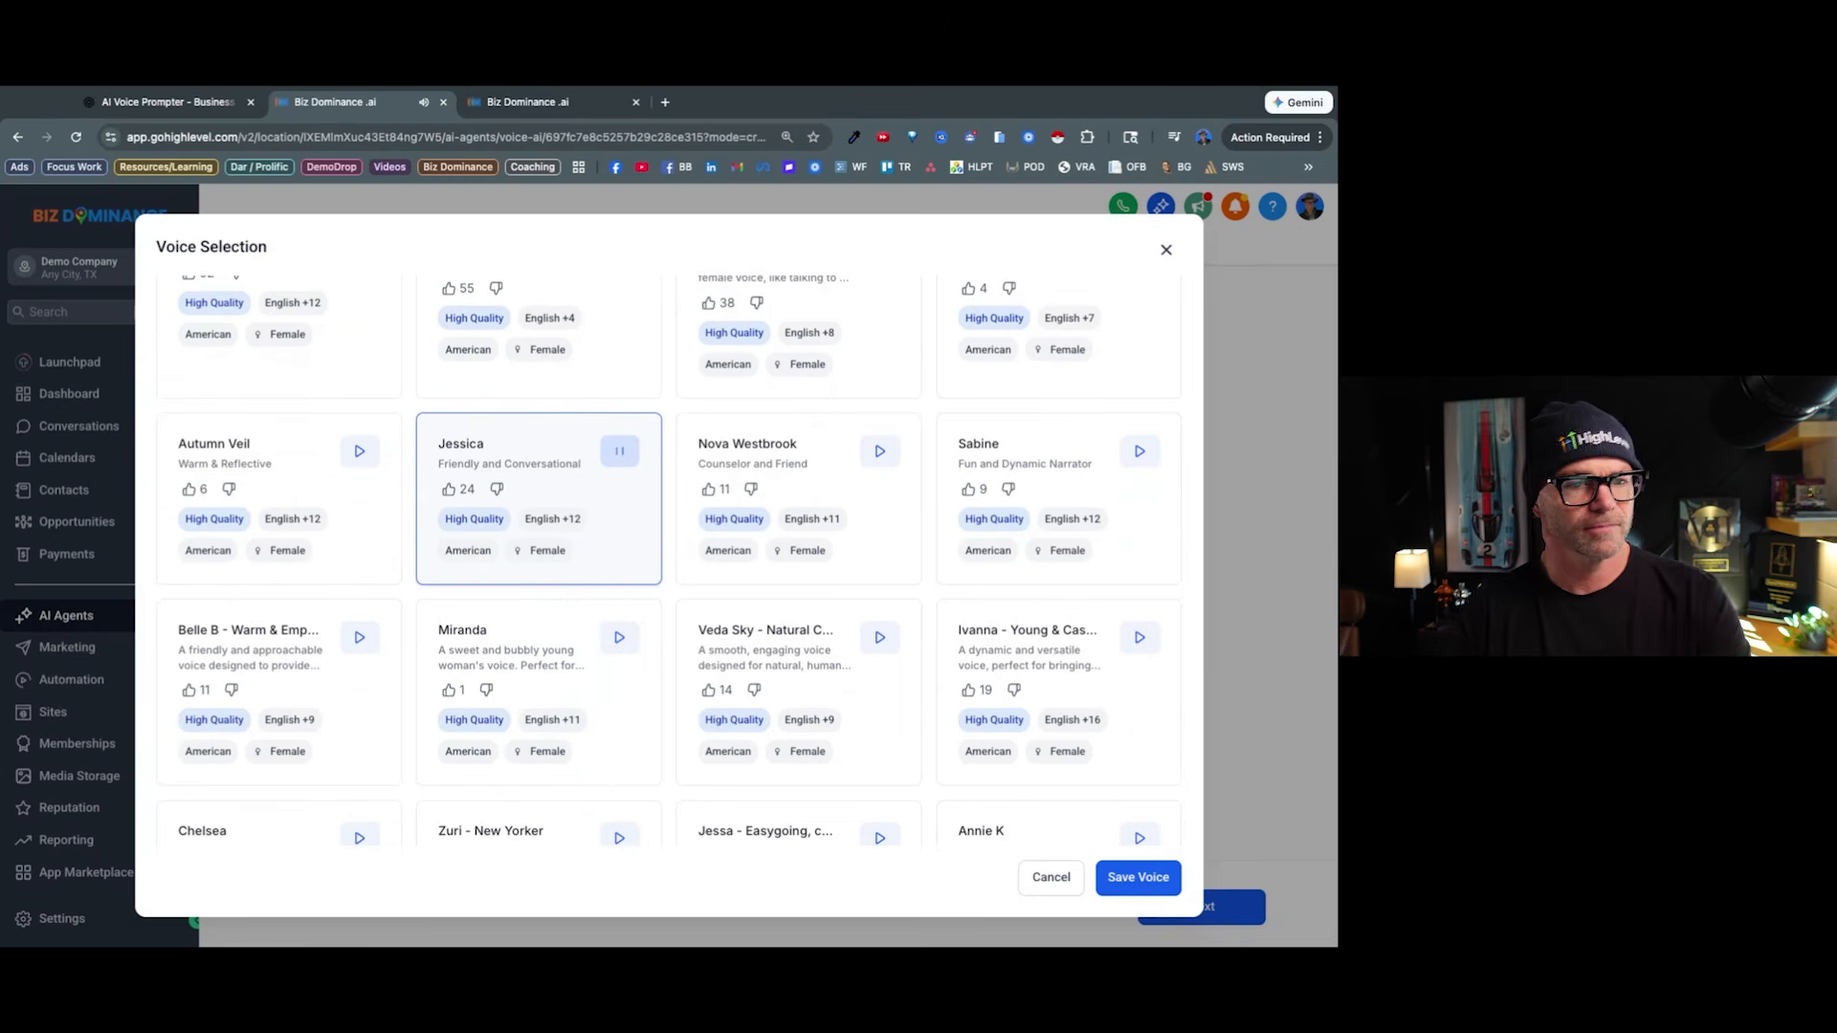
click(880, 452)
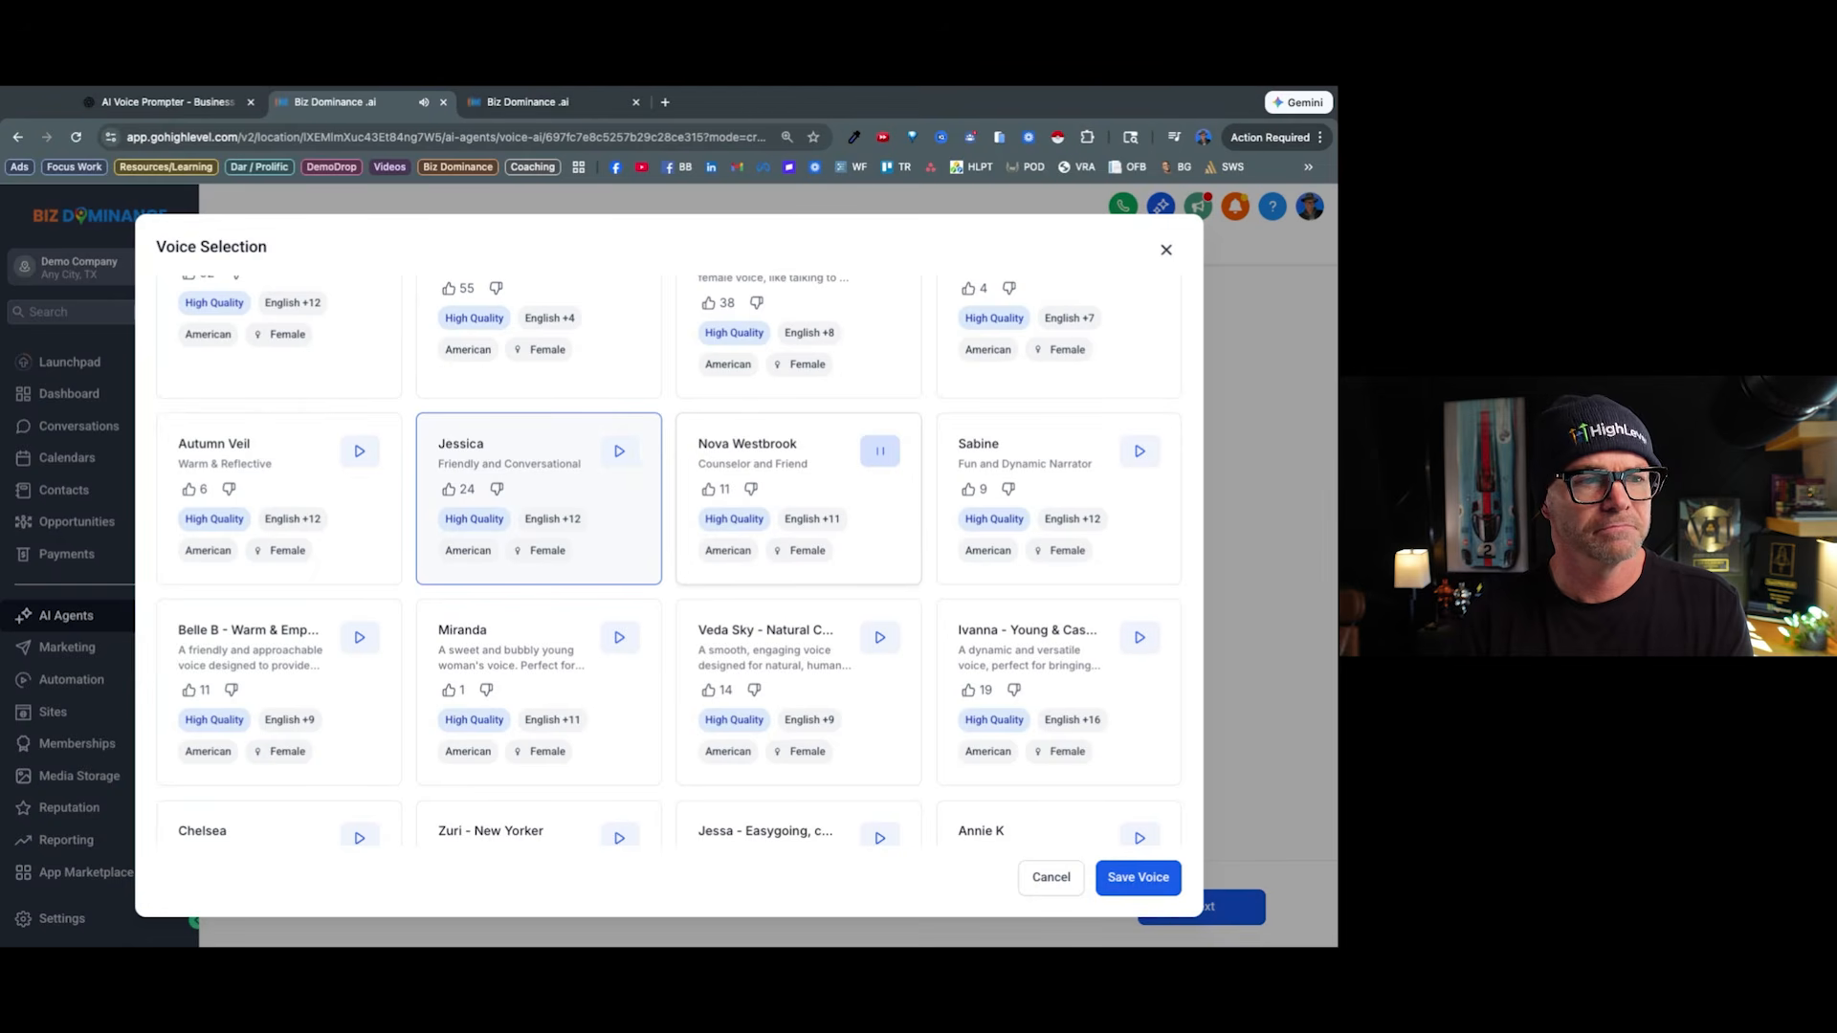
click(1140, 641)
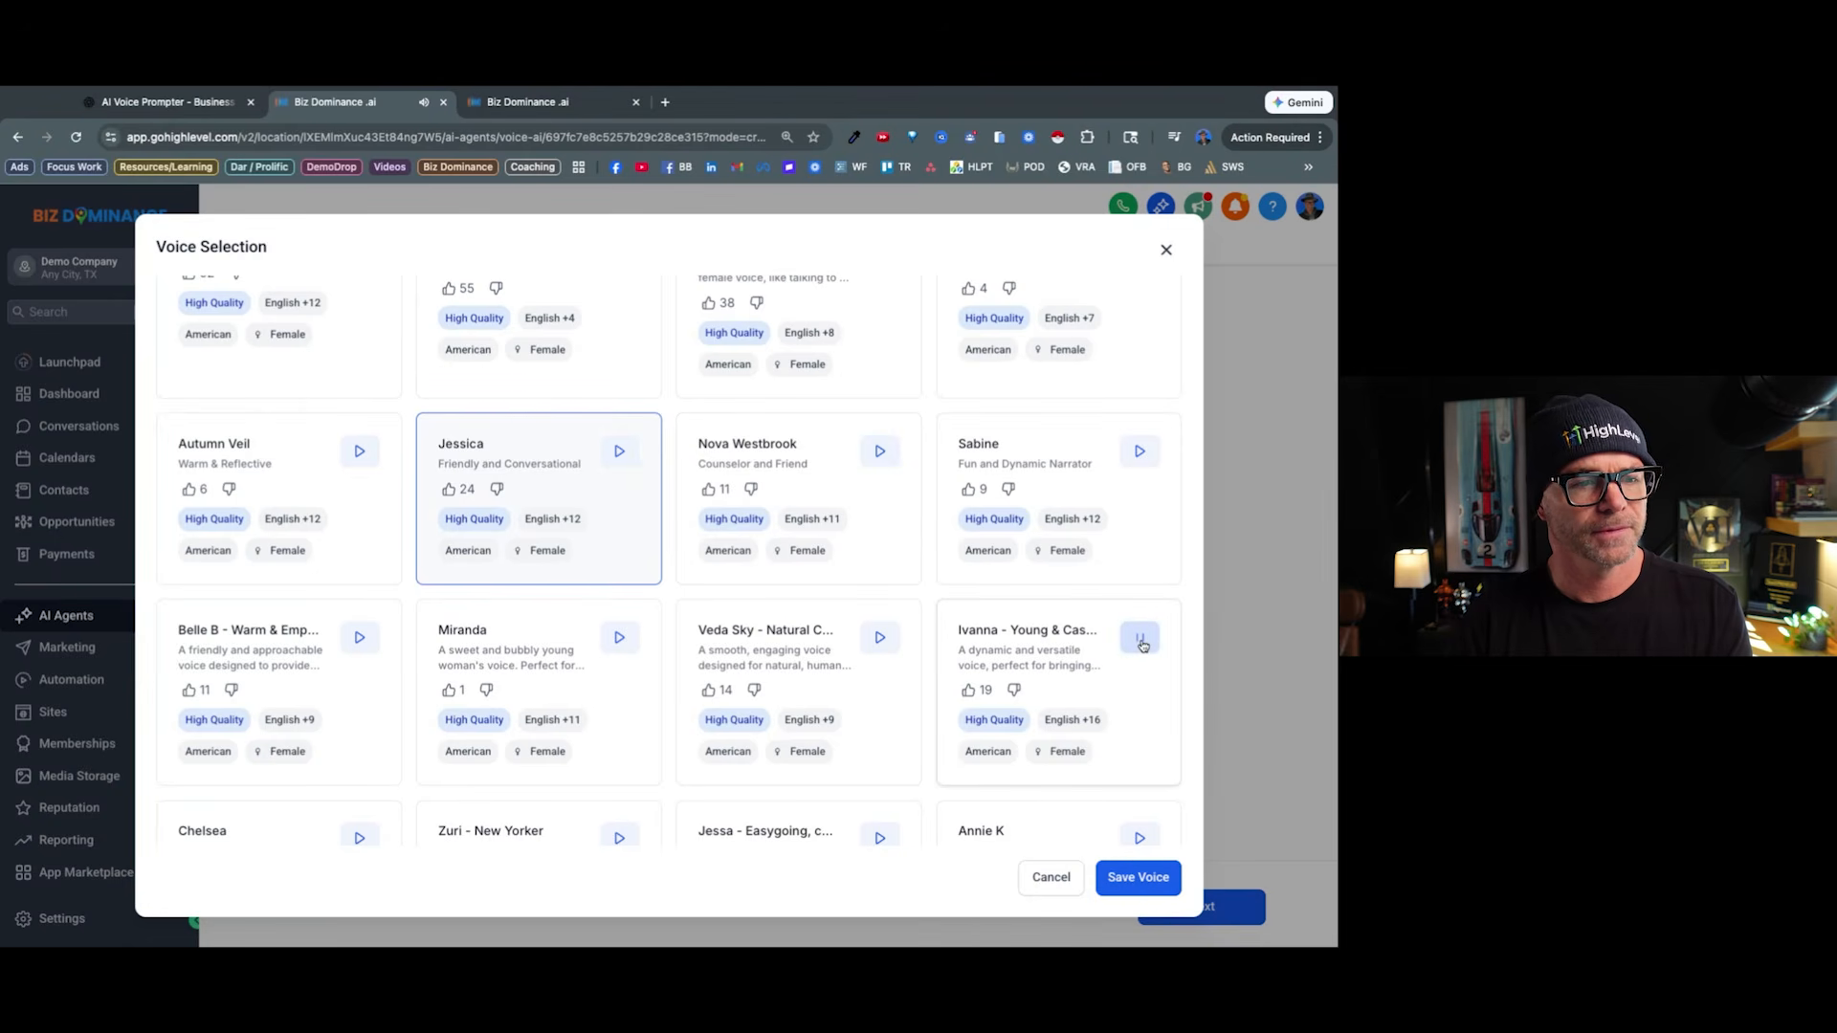
click(1064, 653)
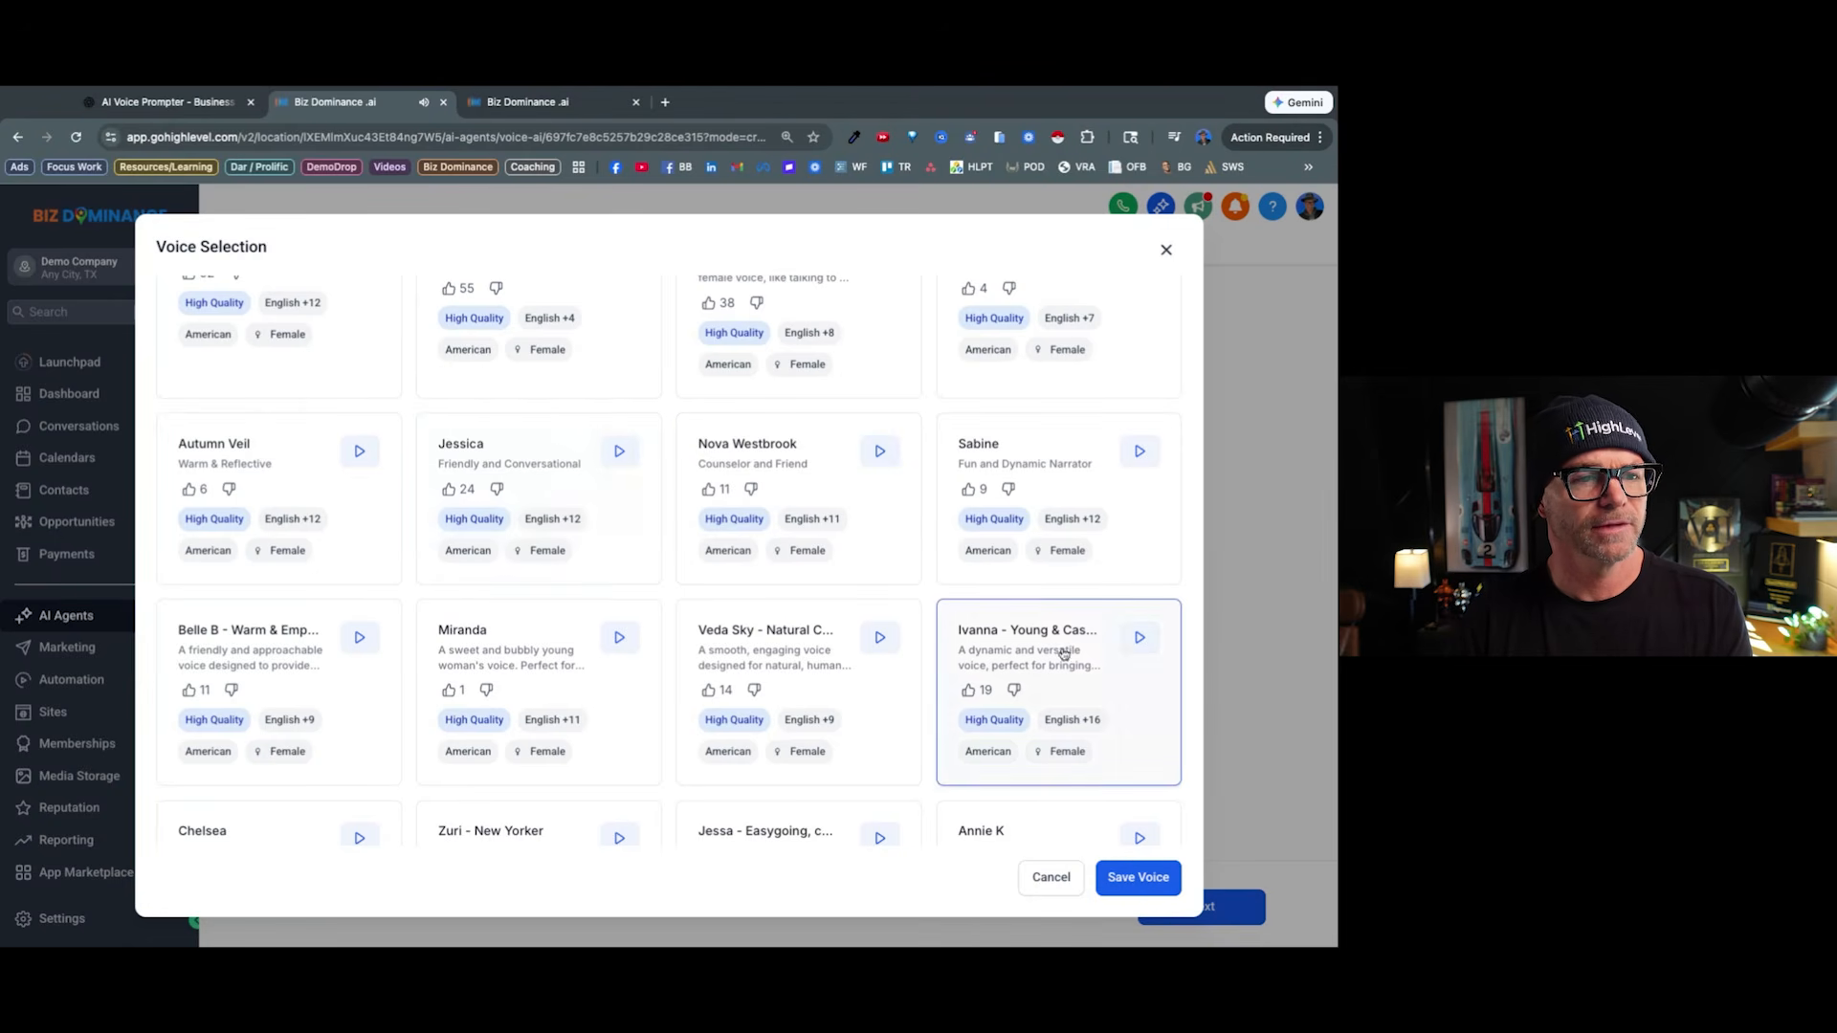
click(1136, 878)
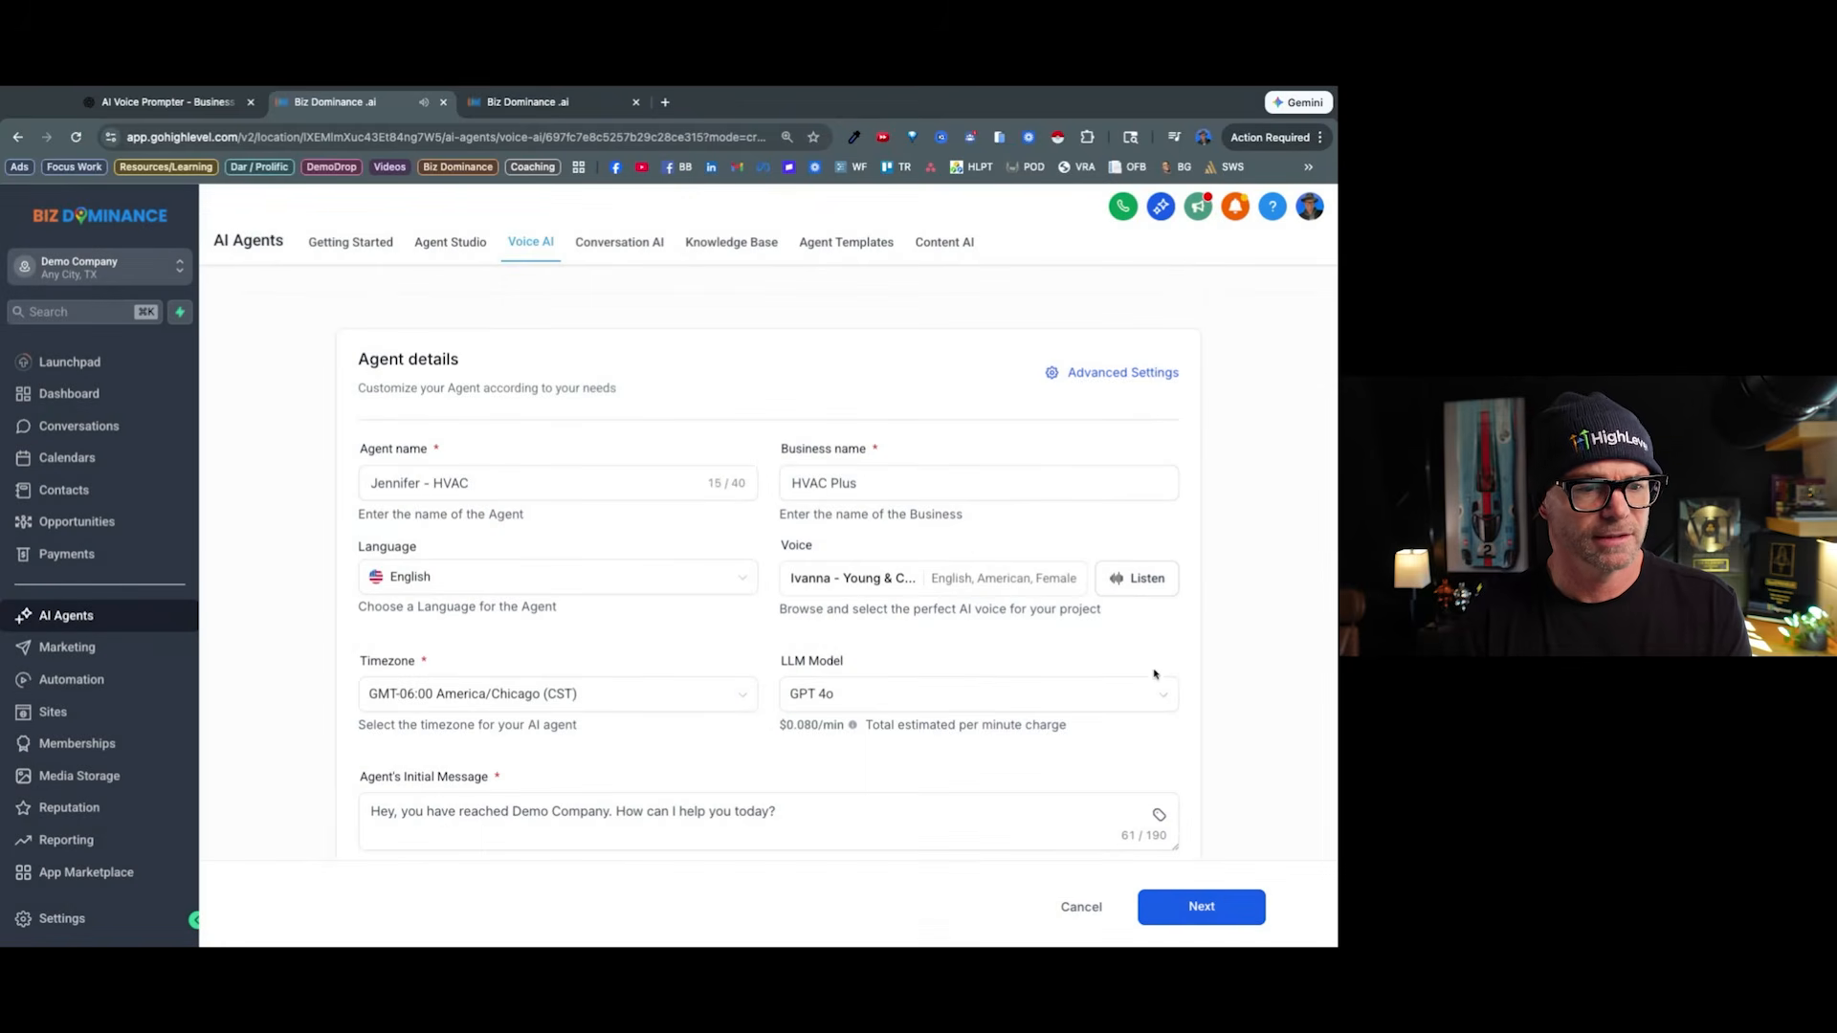
In the agent's advanced settings, set the maximum call time to 15 minutes and the response speed to Moderate.
scroll(1094, 672, down, 3)
click(590, 665)
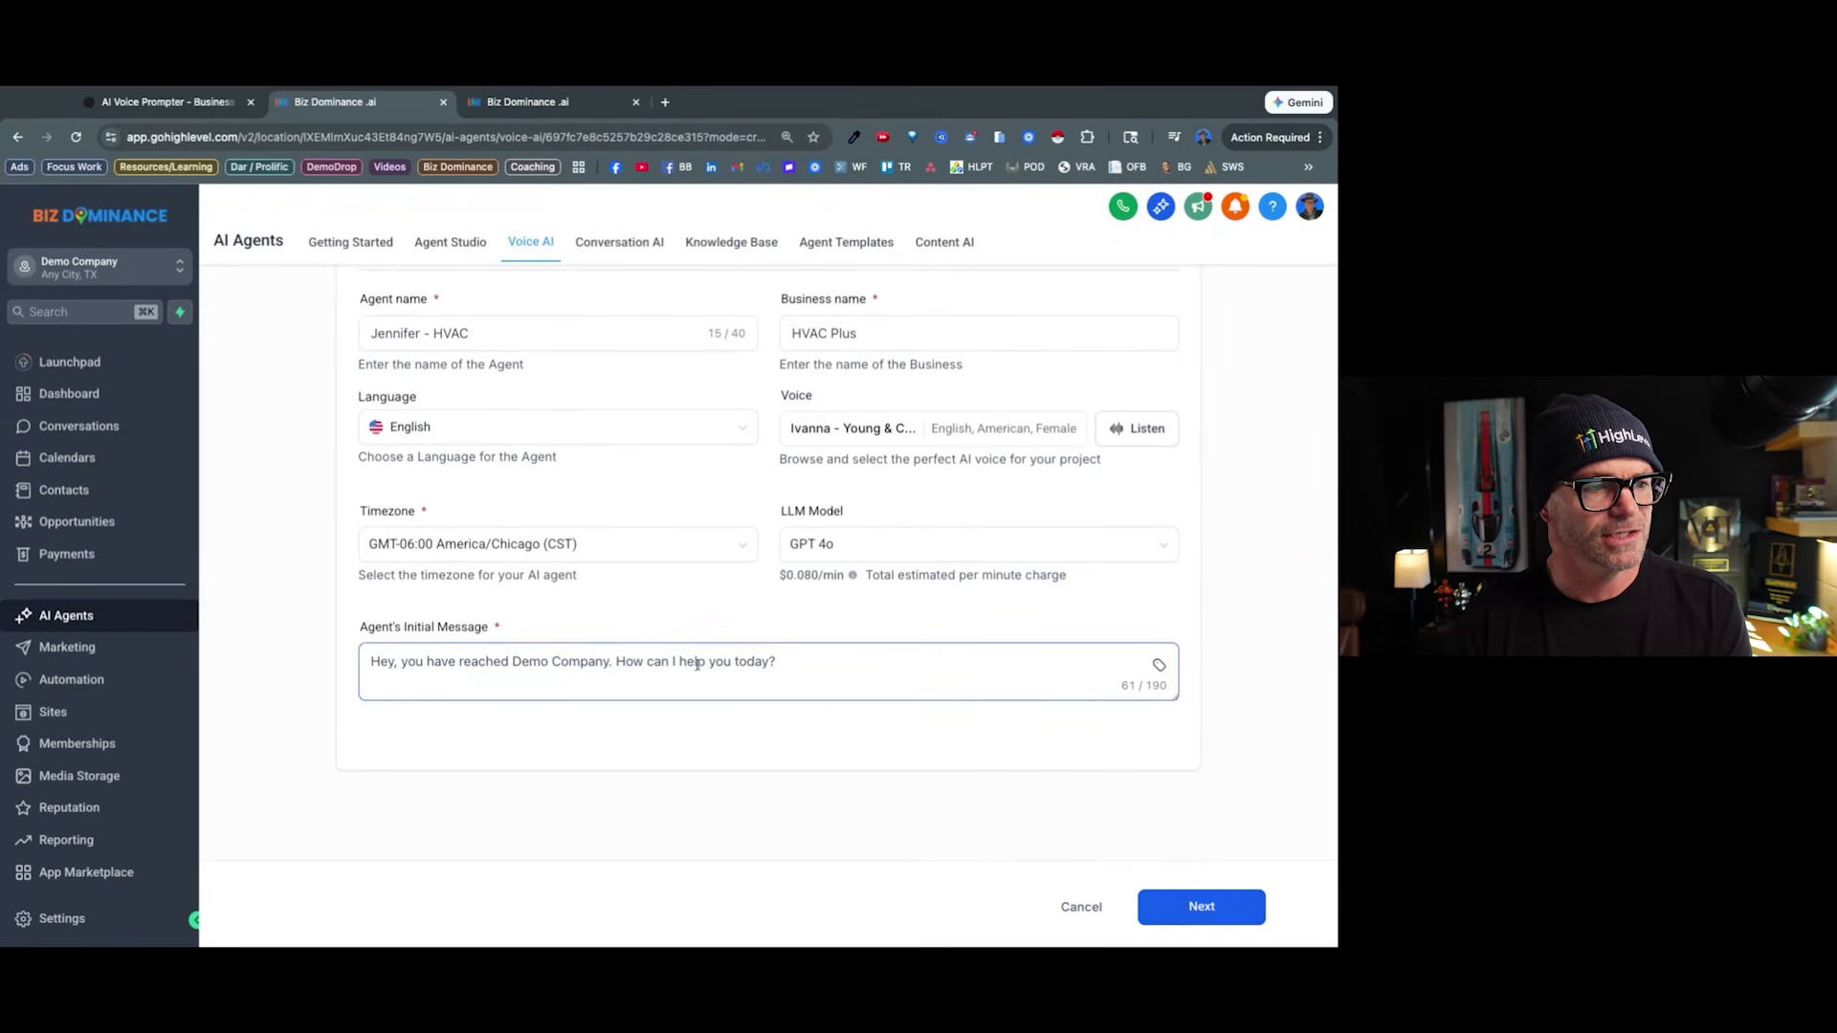
scroll(755, 662, up, 2)
scroll(755, 663, down, 1)
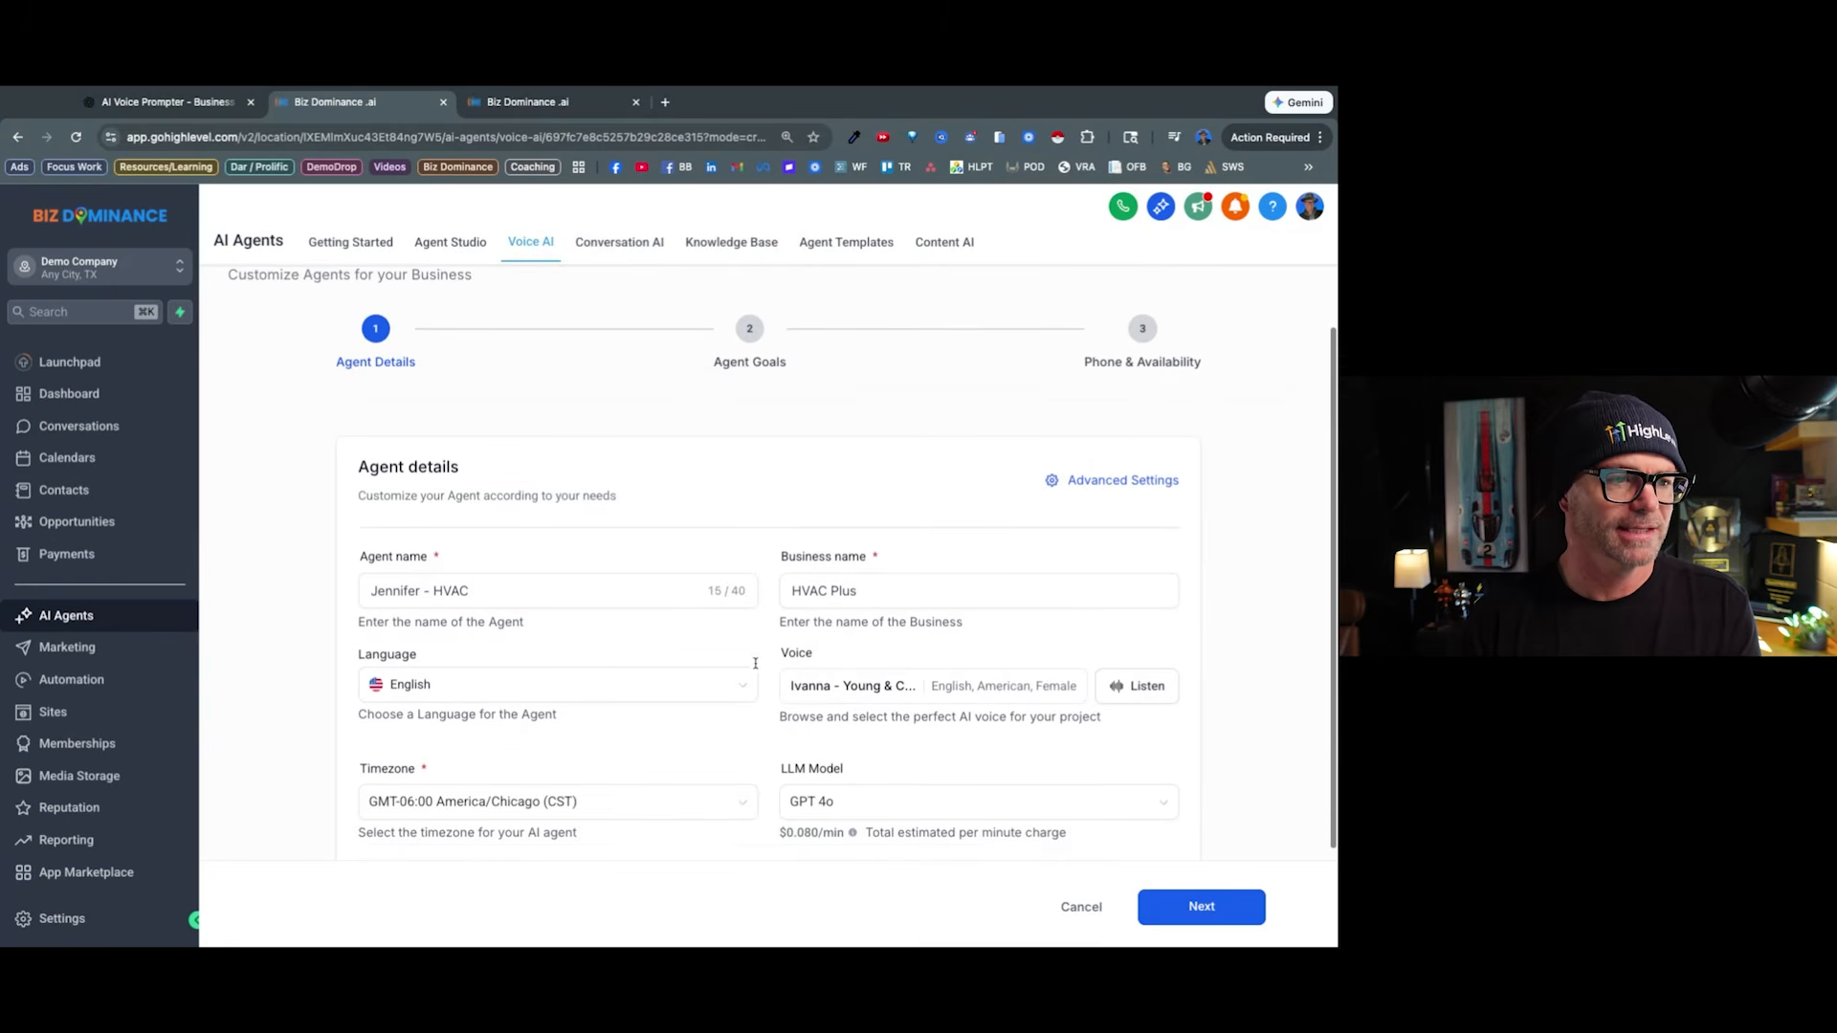
click(1128, 455)
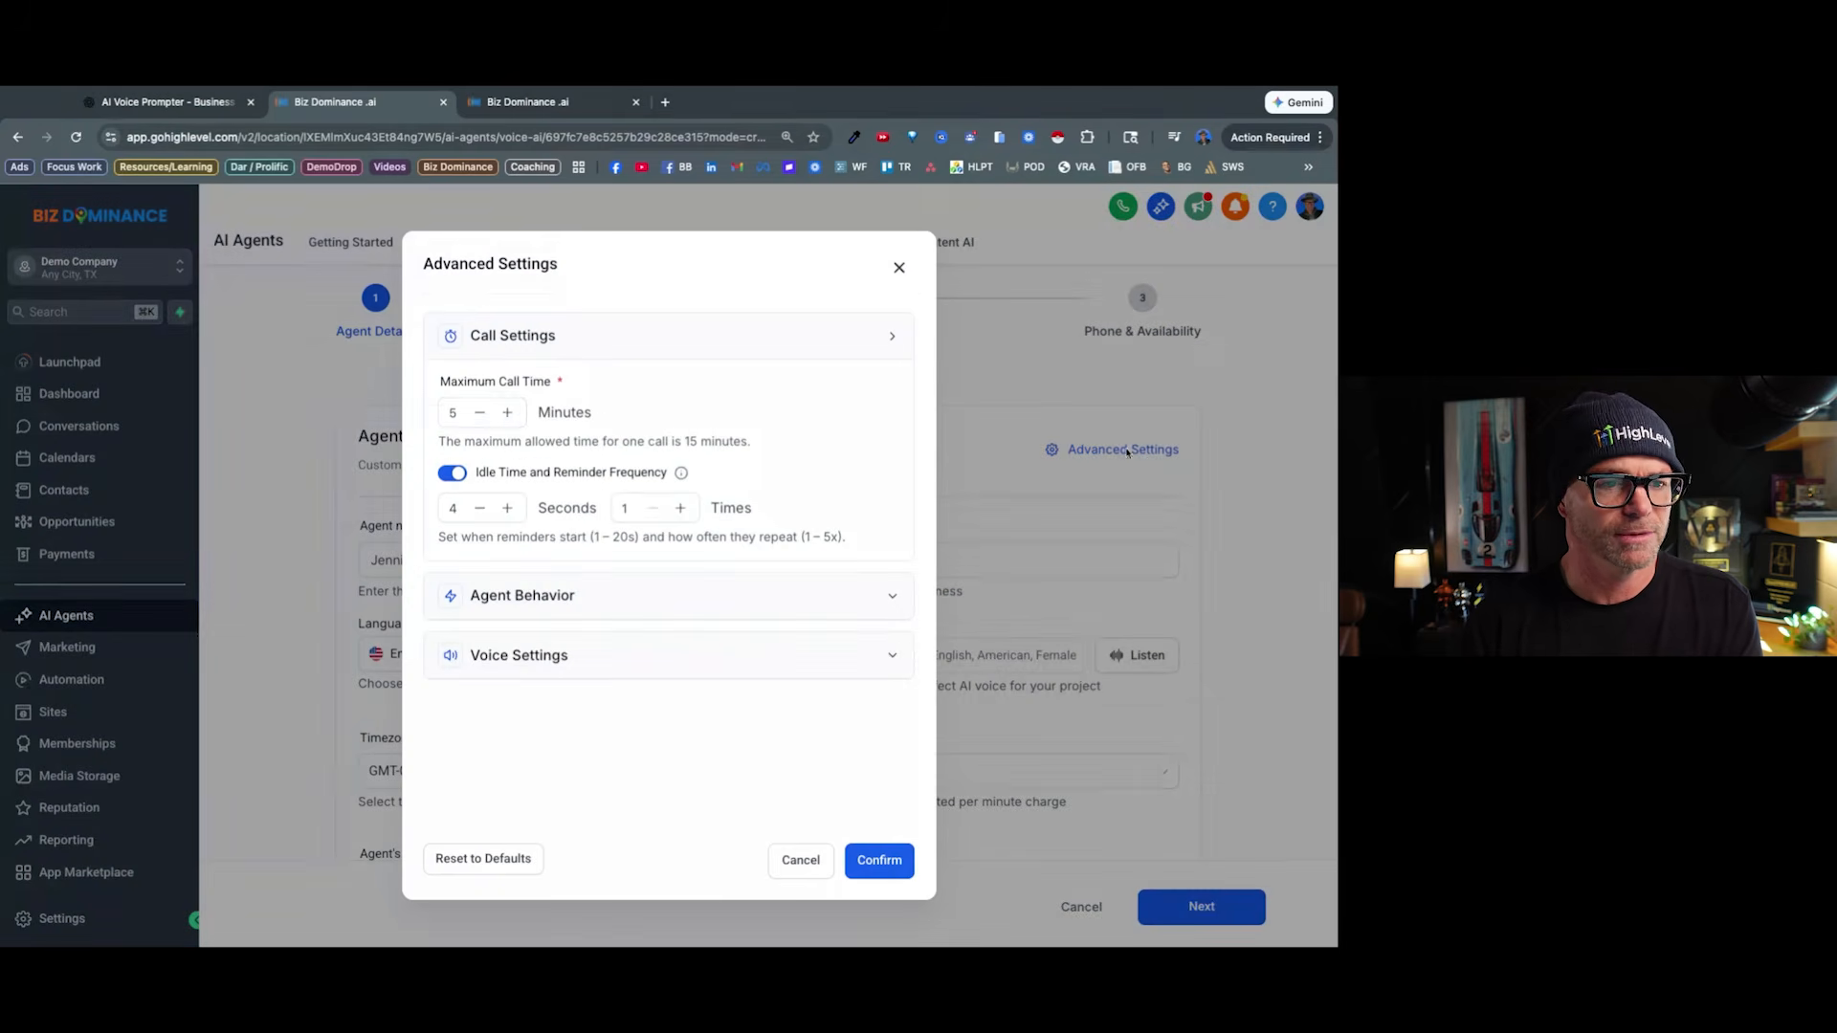
click(508, 415)
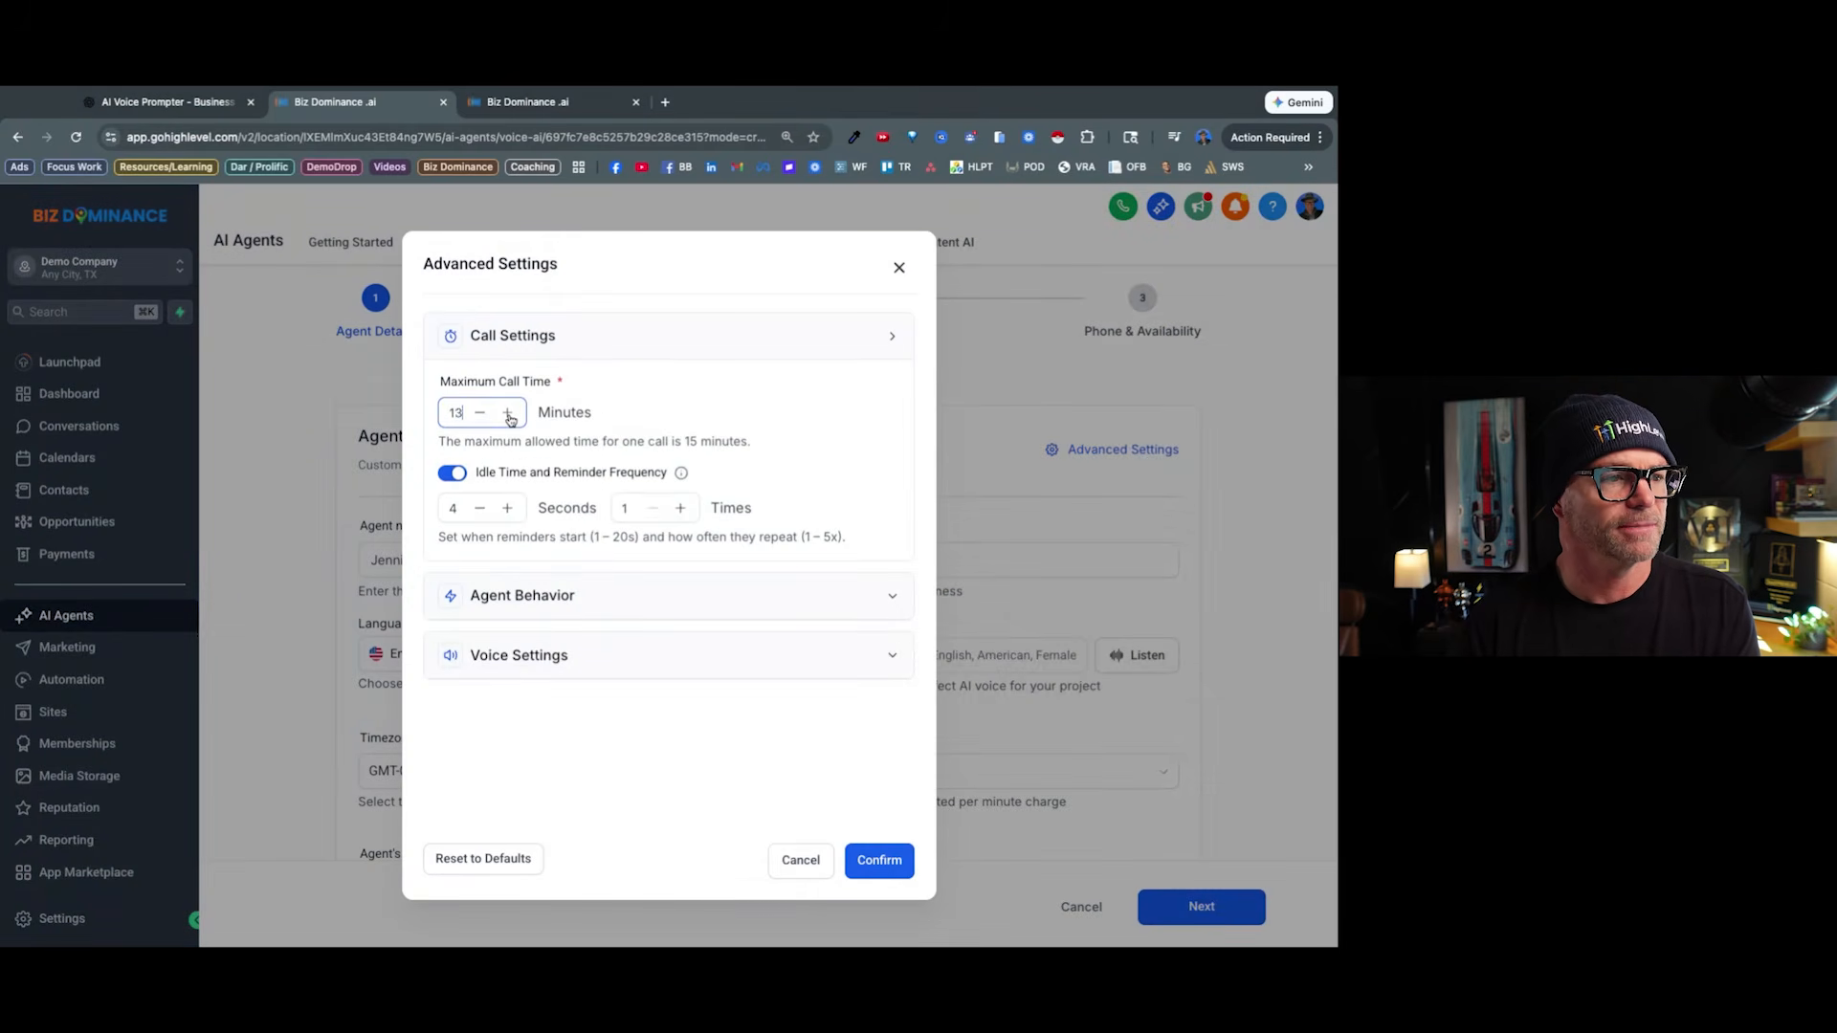
click(870, 603)
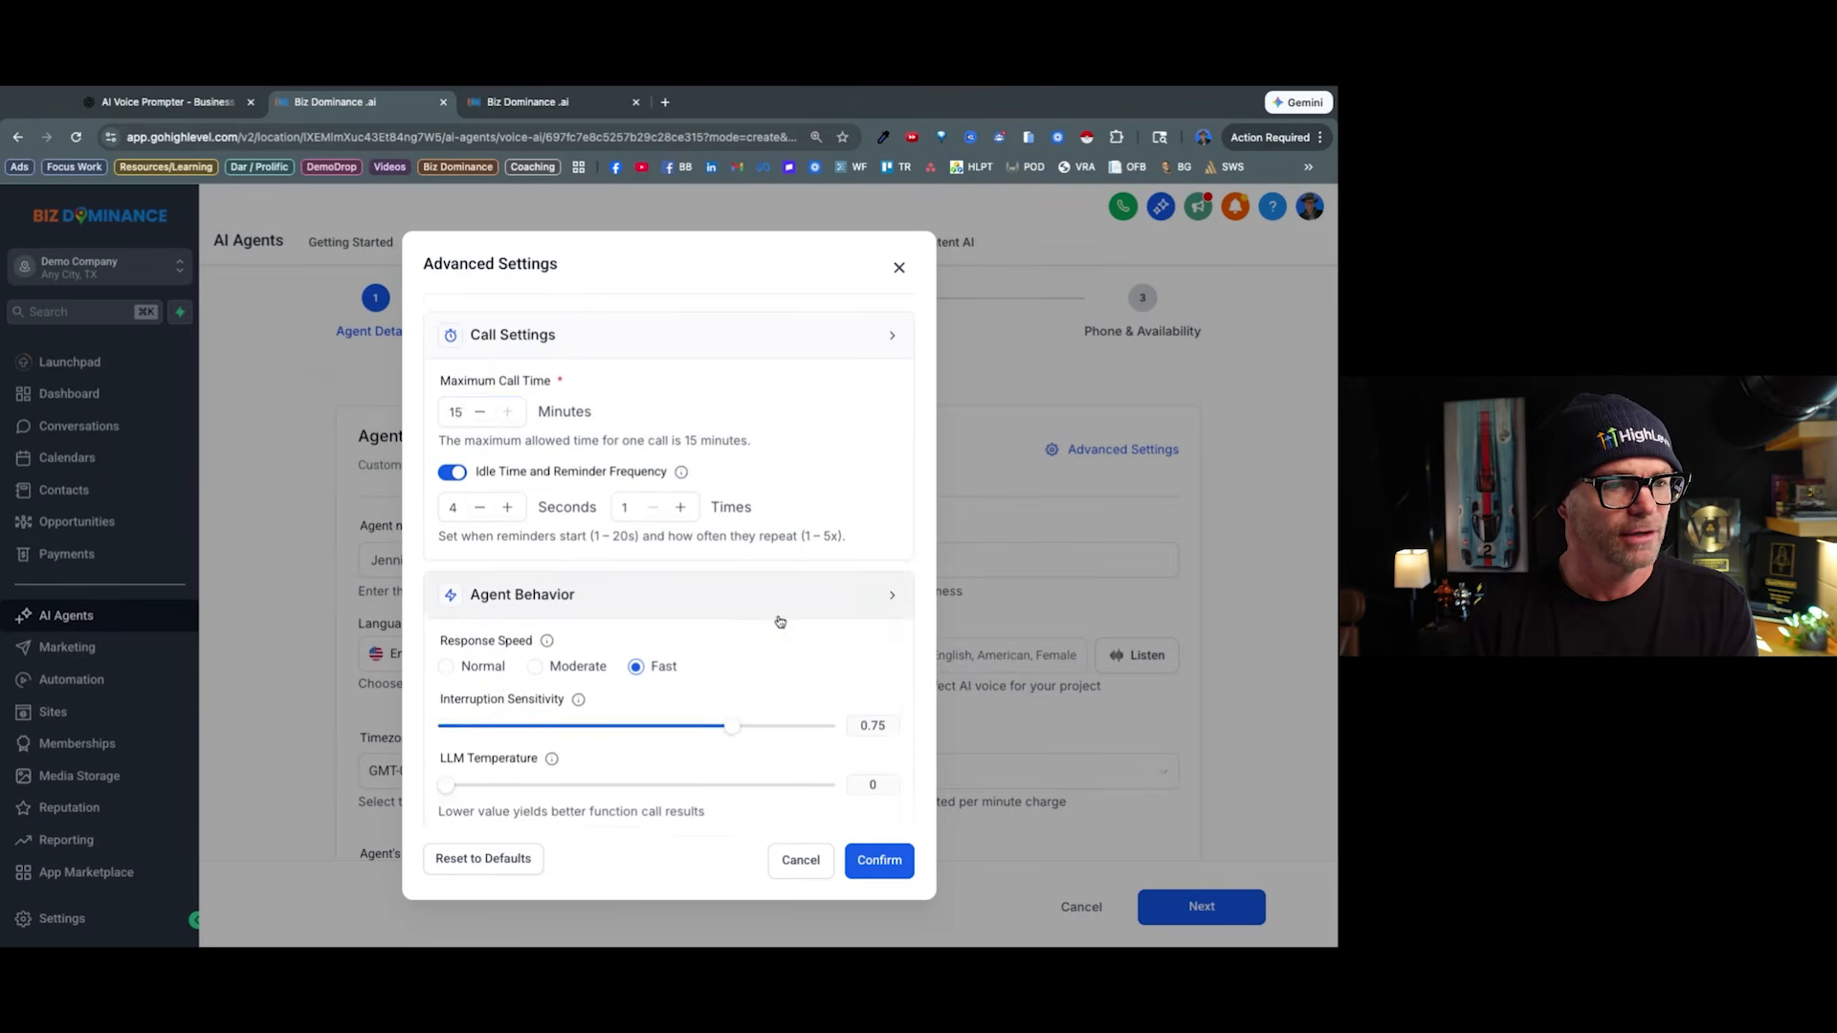
scroll(779, 623, down, 2)
click(533, 471)
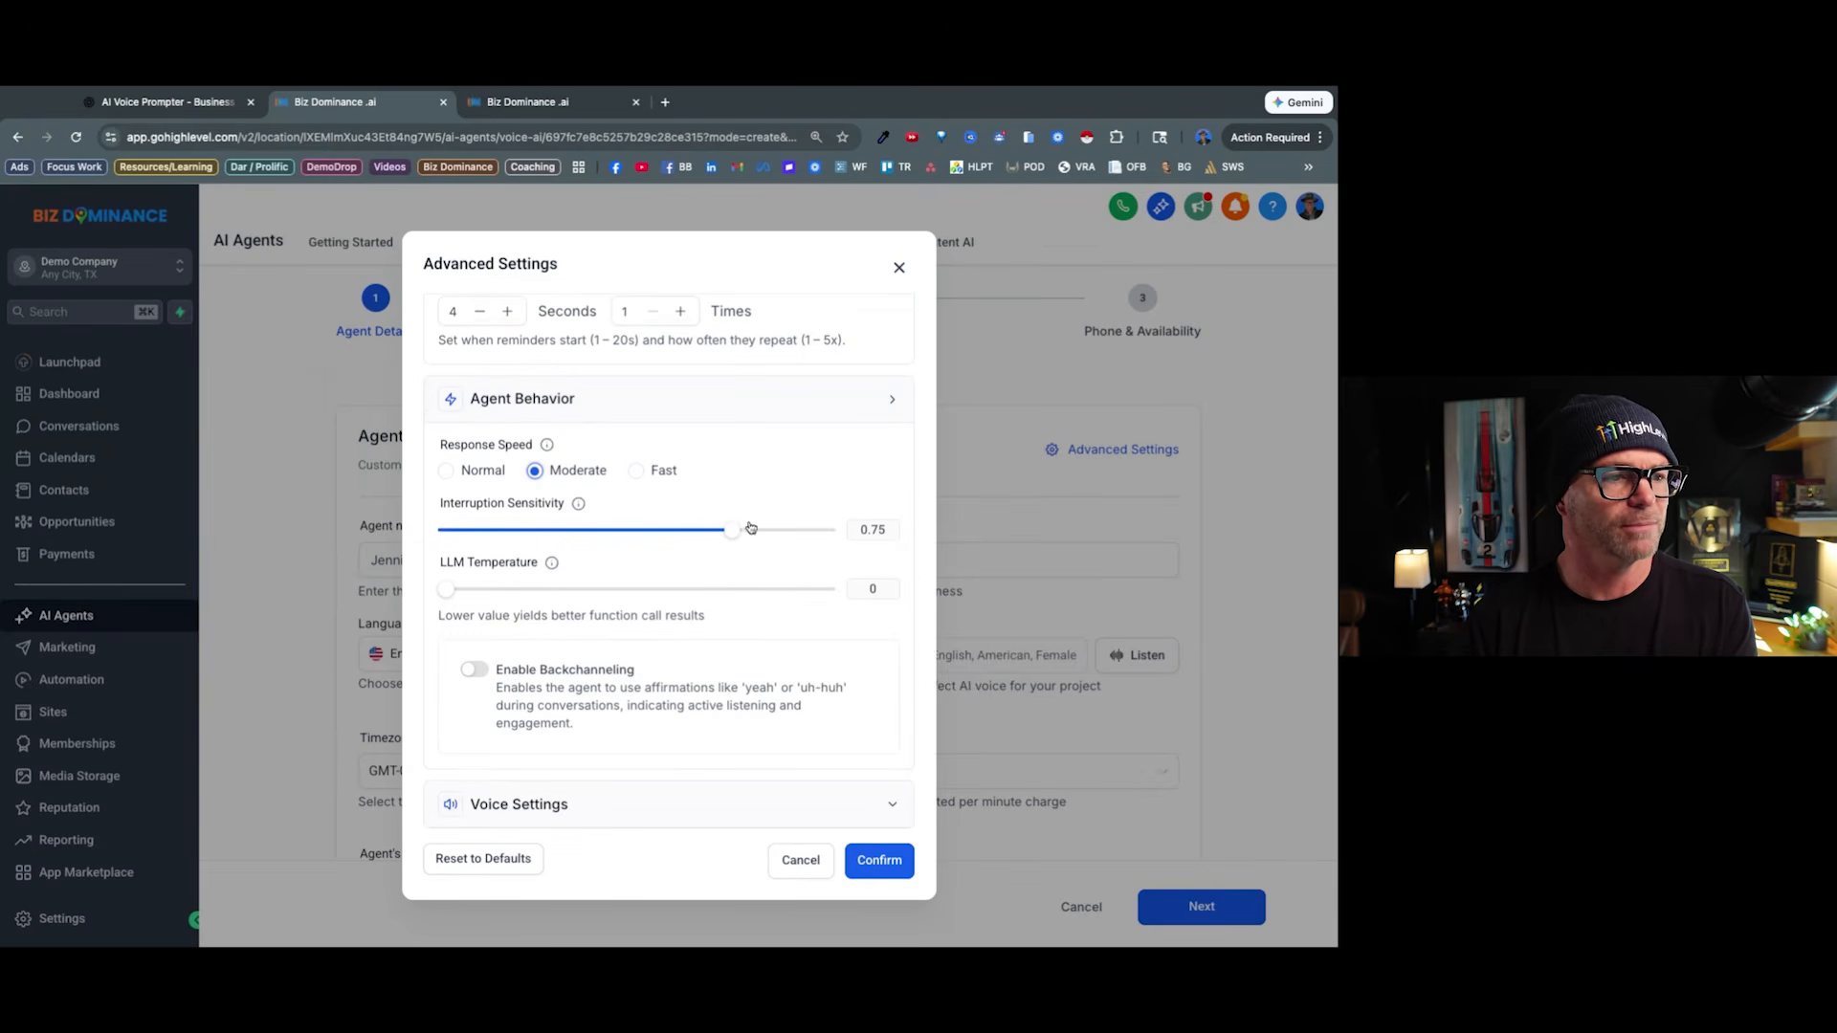
Set the voice speed to 1.05x and the voice temperature to 0.20, and save the advanced settings.
click(889, 806)
scroll(813, 699, down, 4)
mouse_move(574, 460)
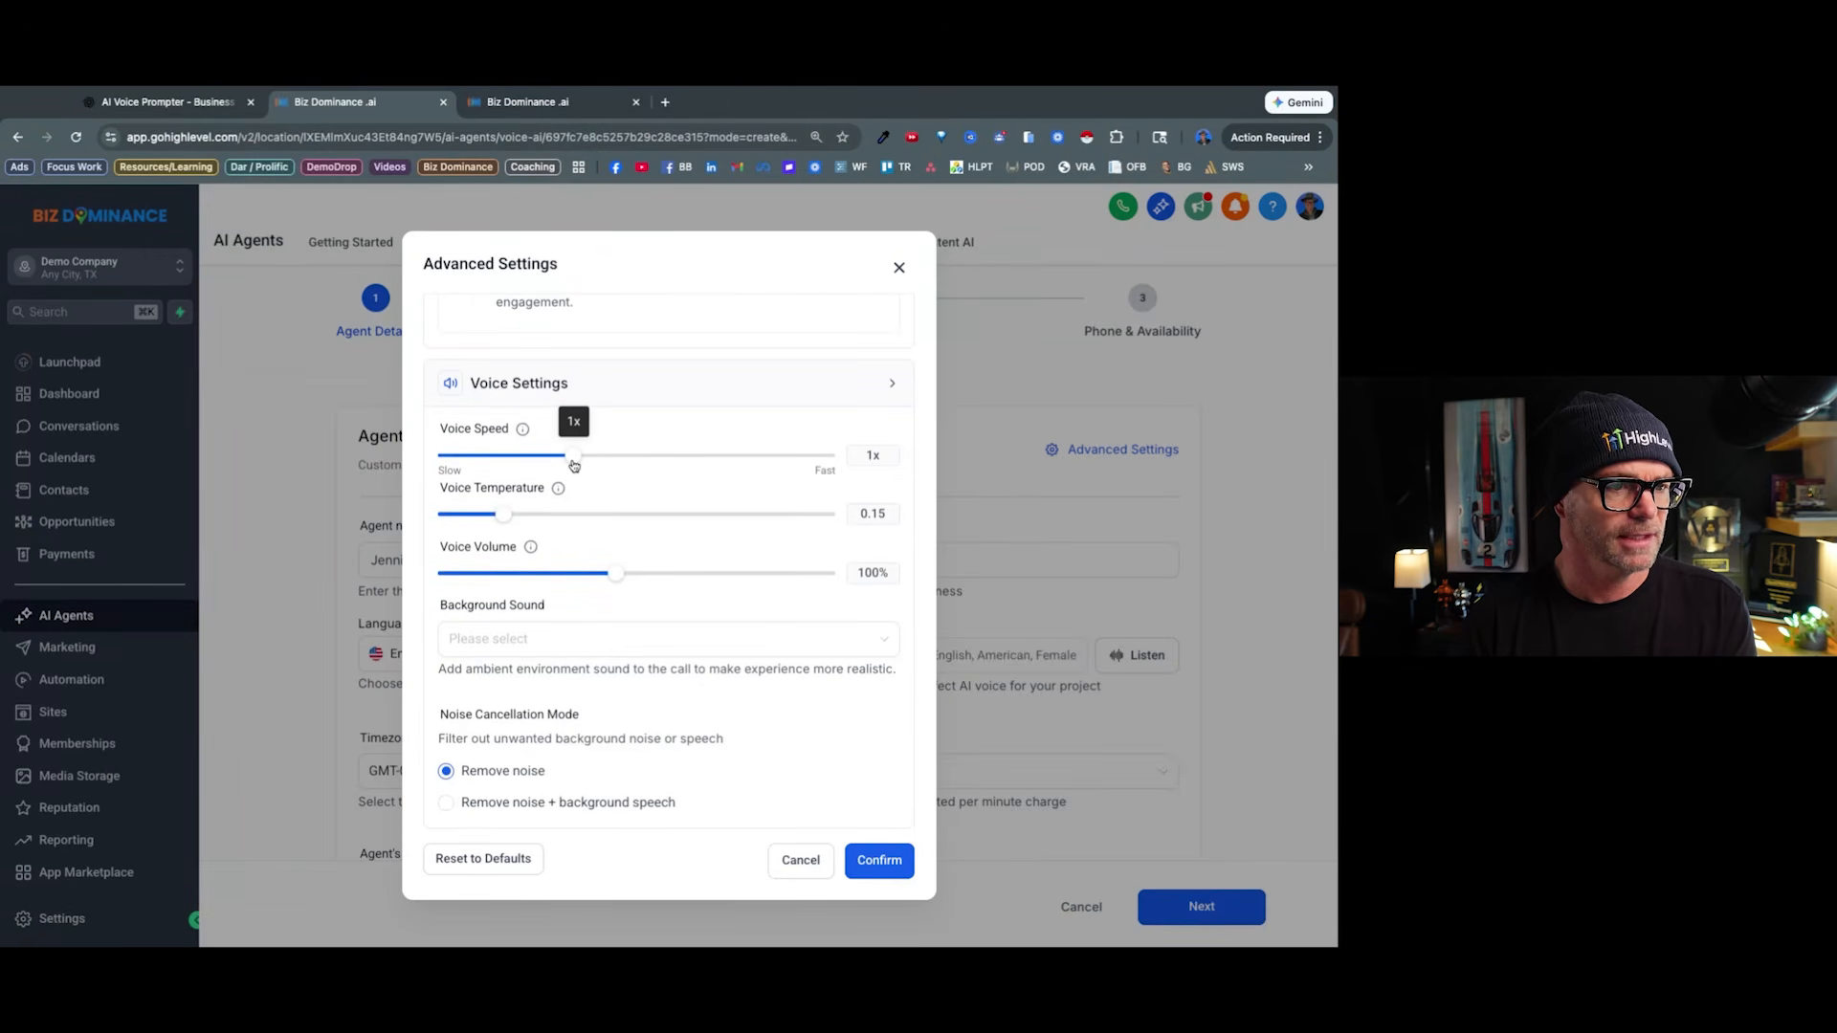
drag(573, 459, 586, 457)
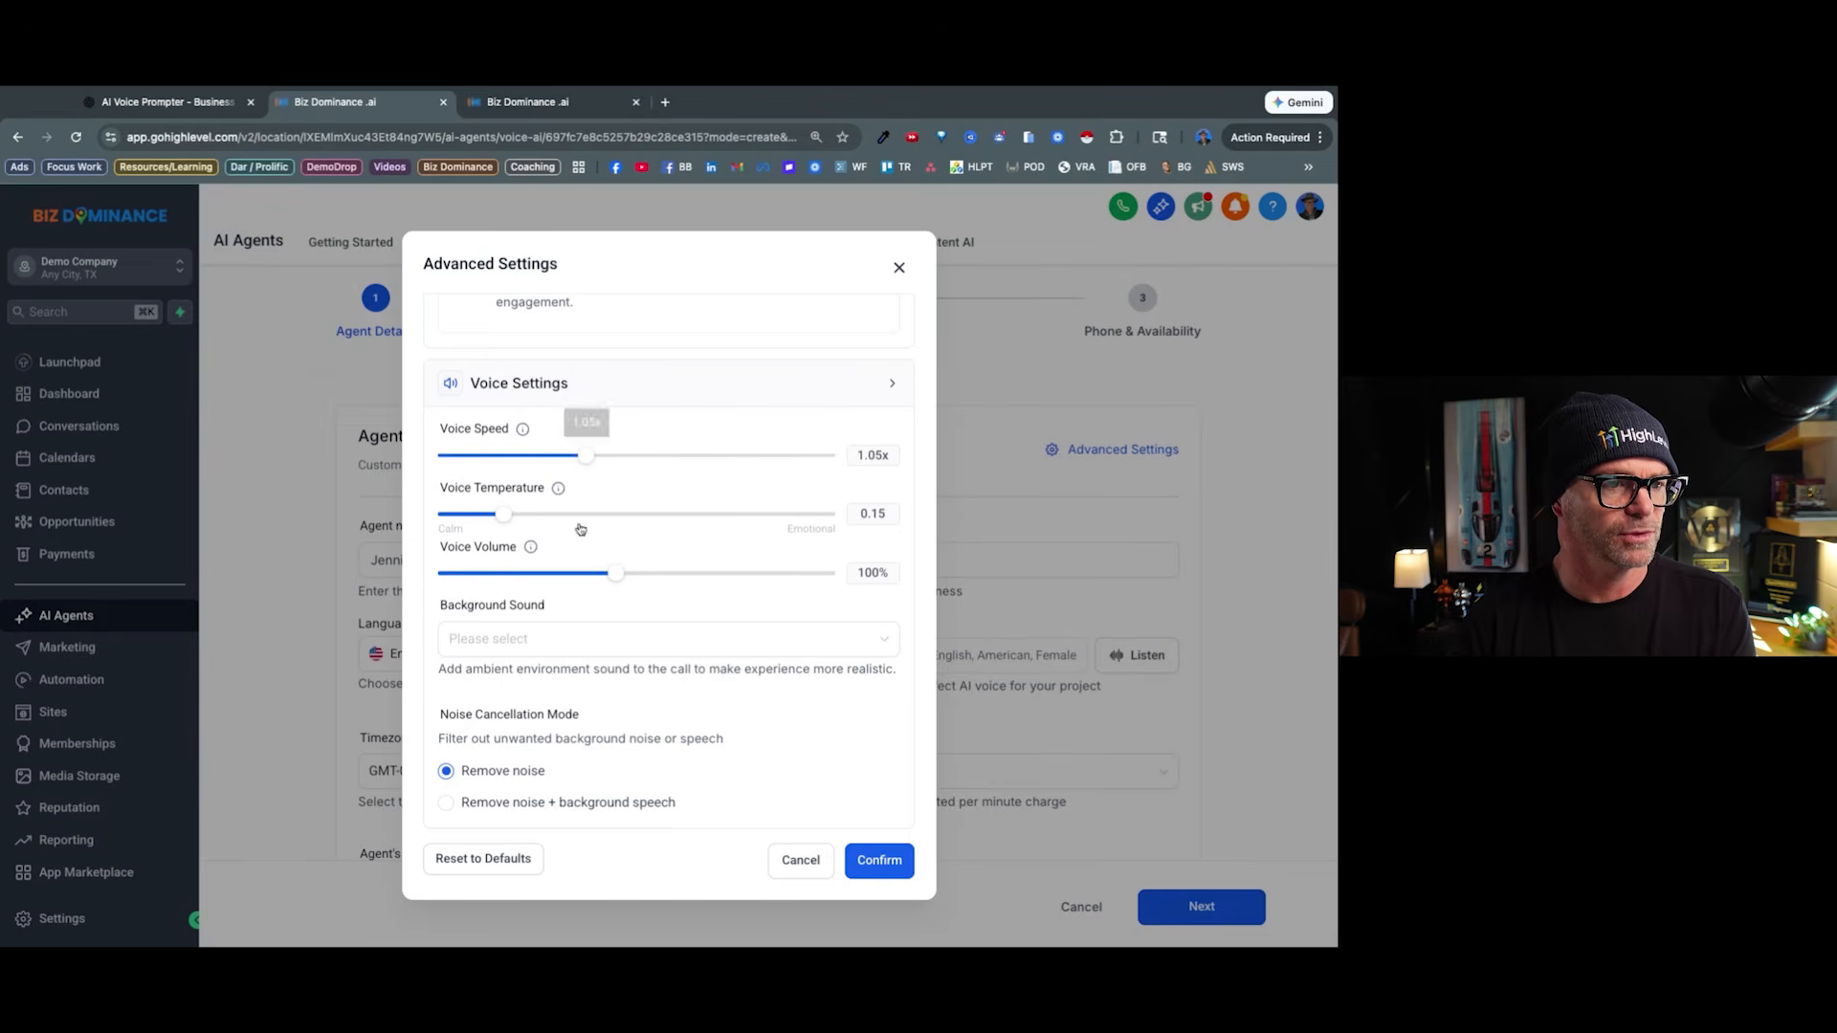
mouse_move(509, 520)
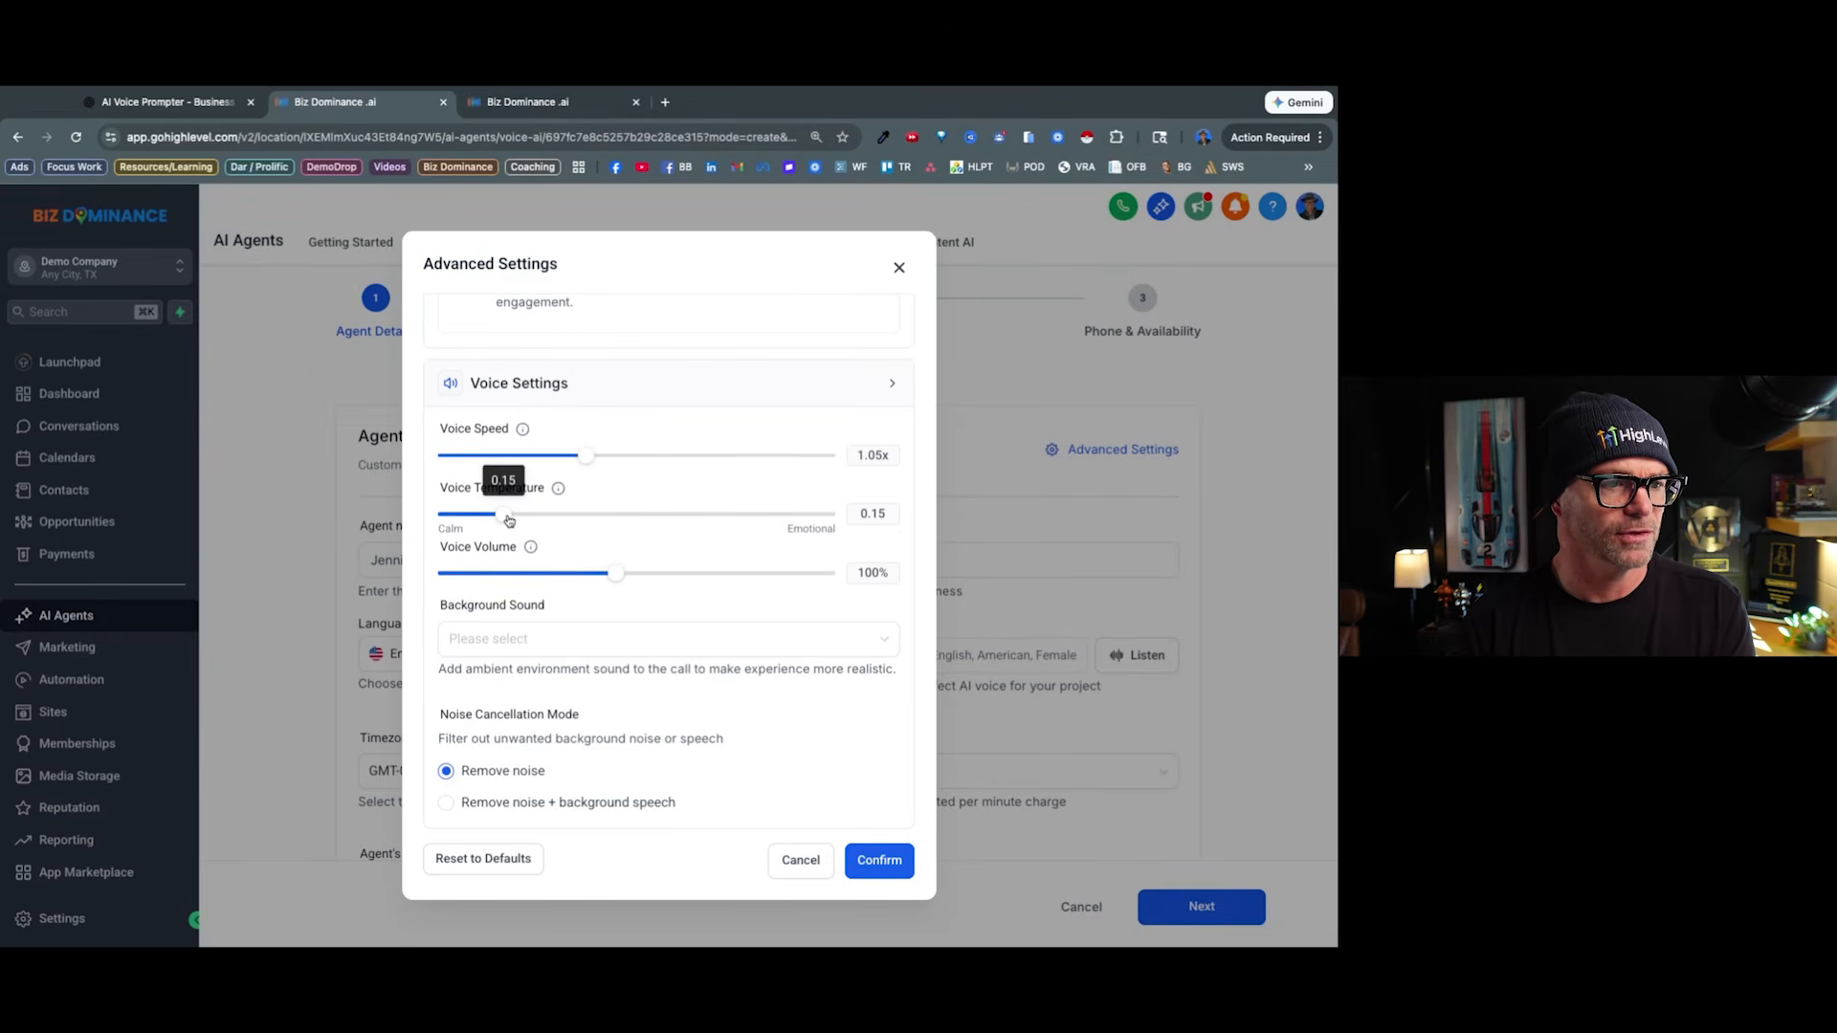
drag(509, 520, 522, 517)
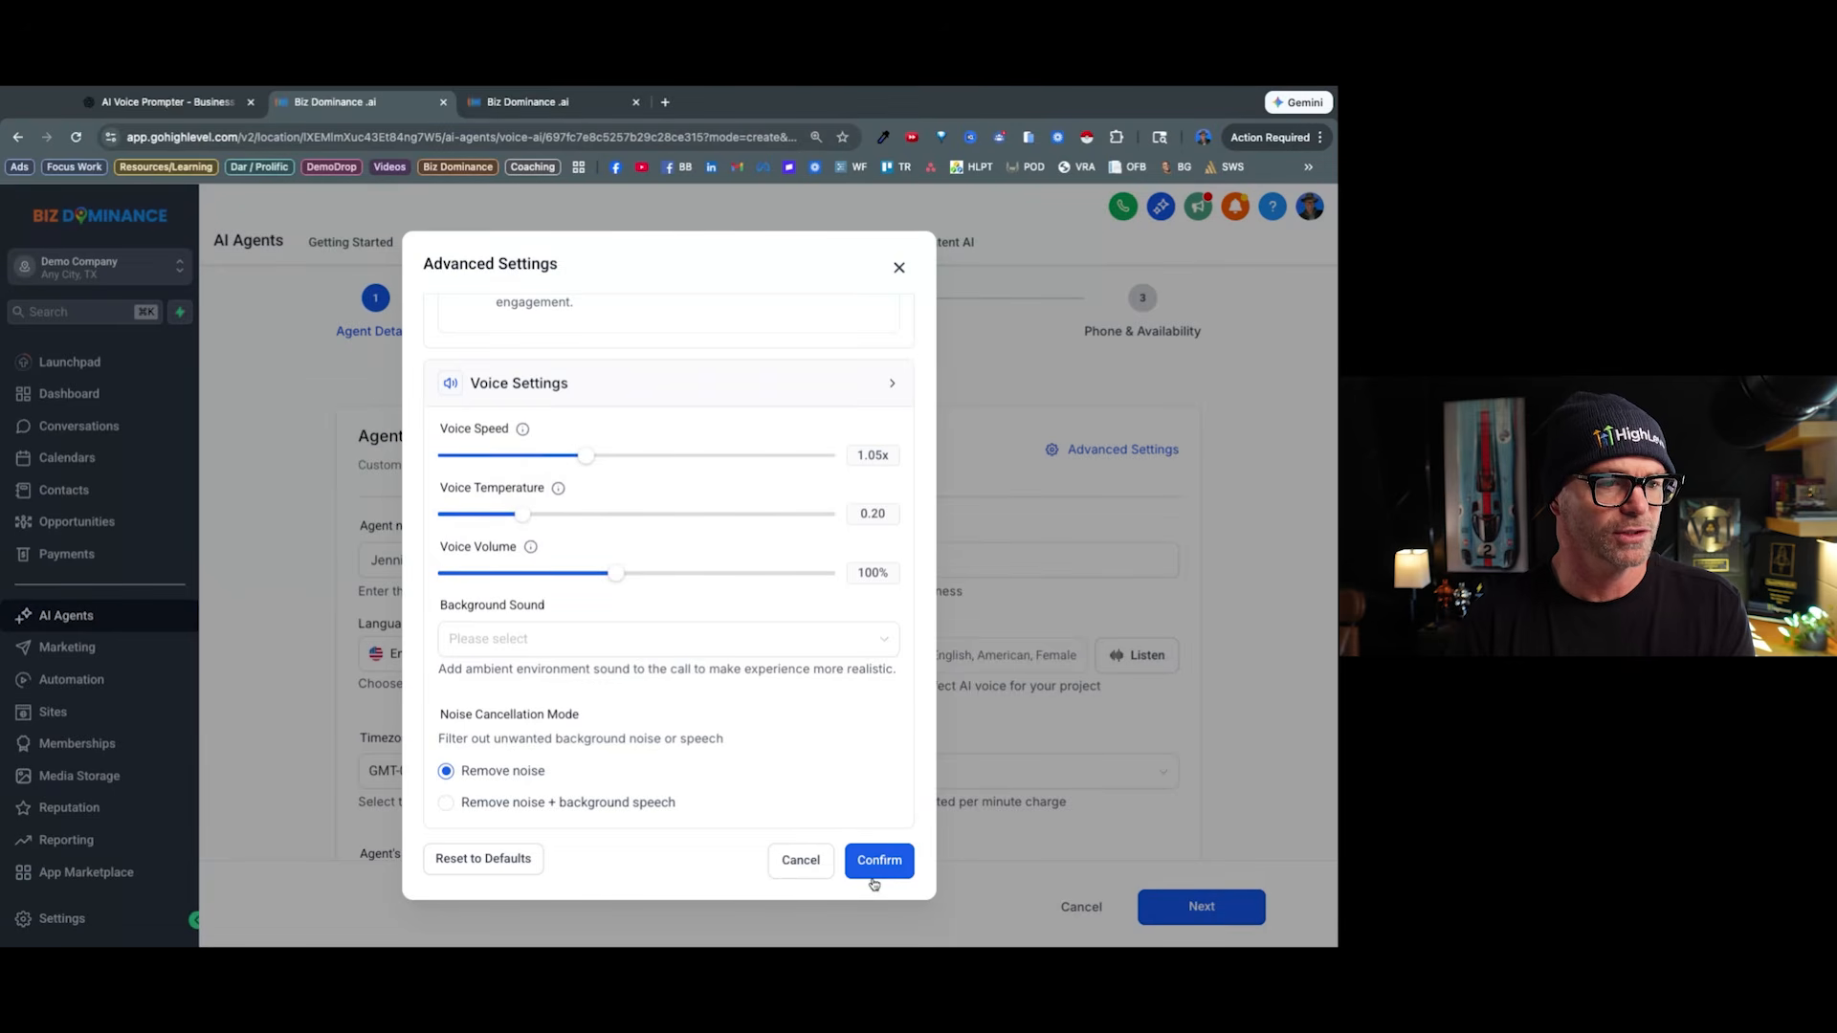
mouse_move(559, 489)
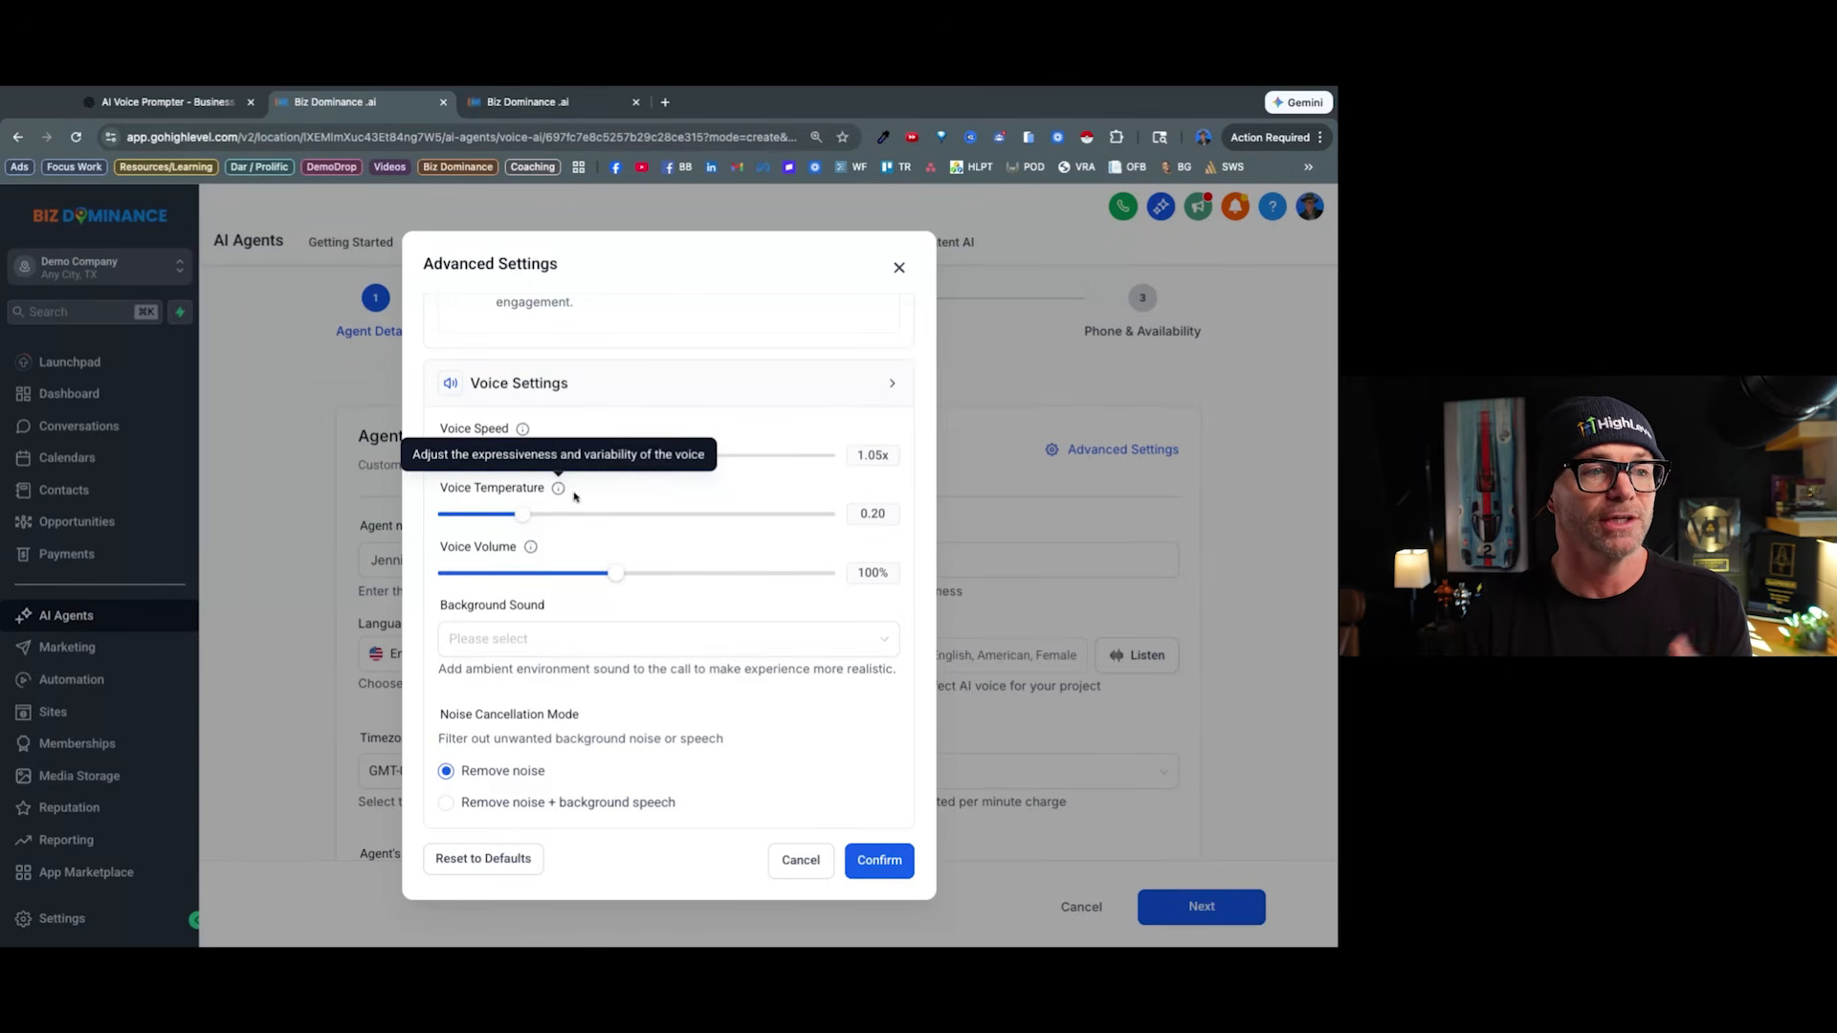
click(880, 862)
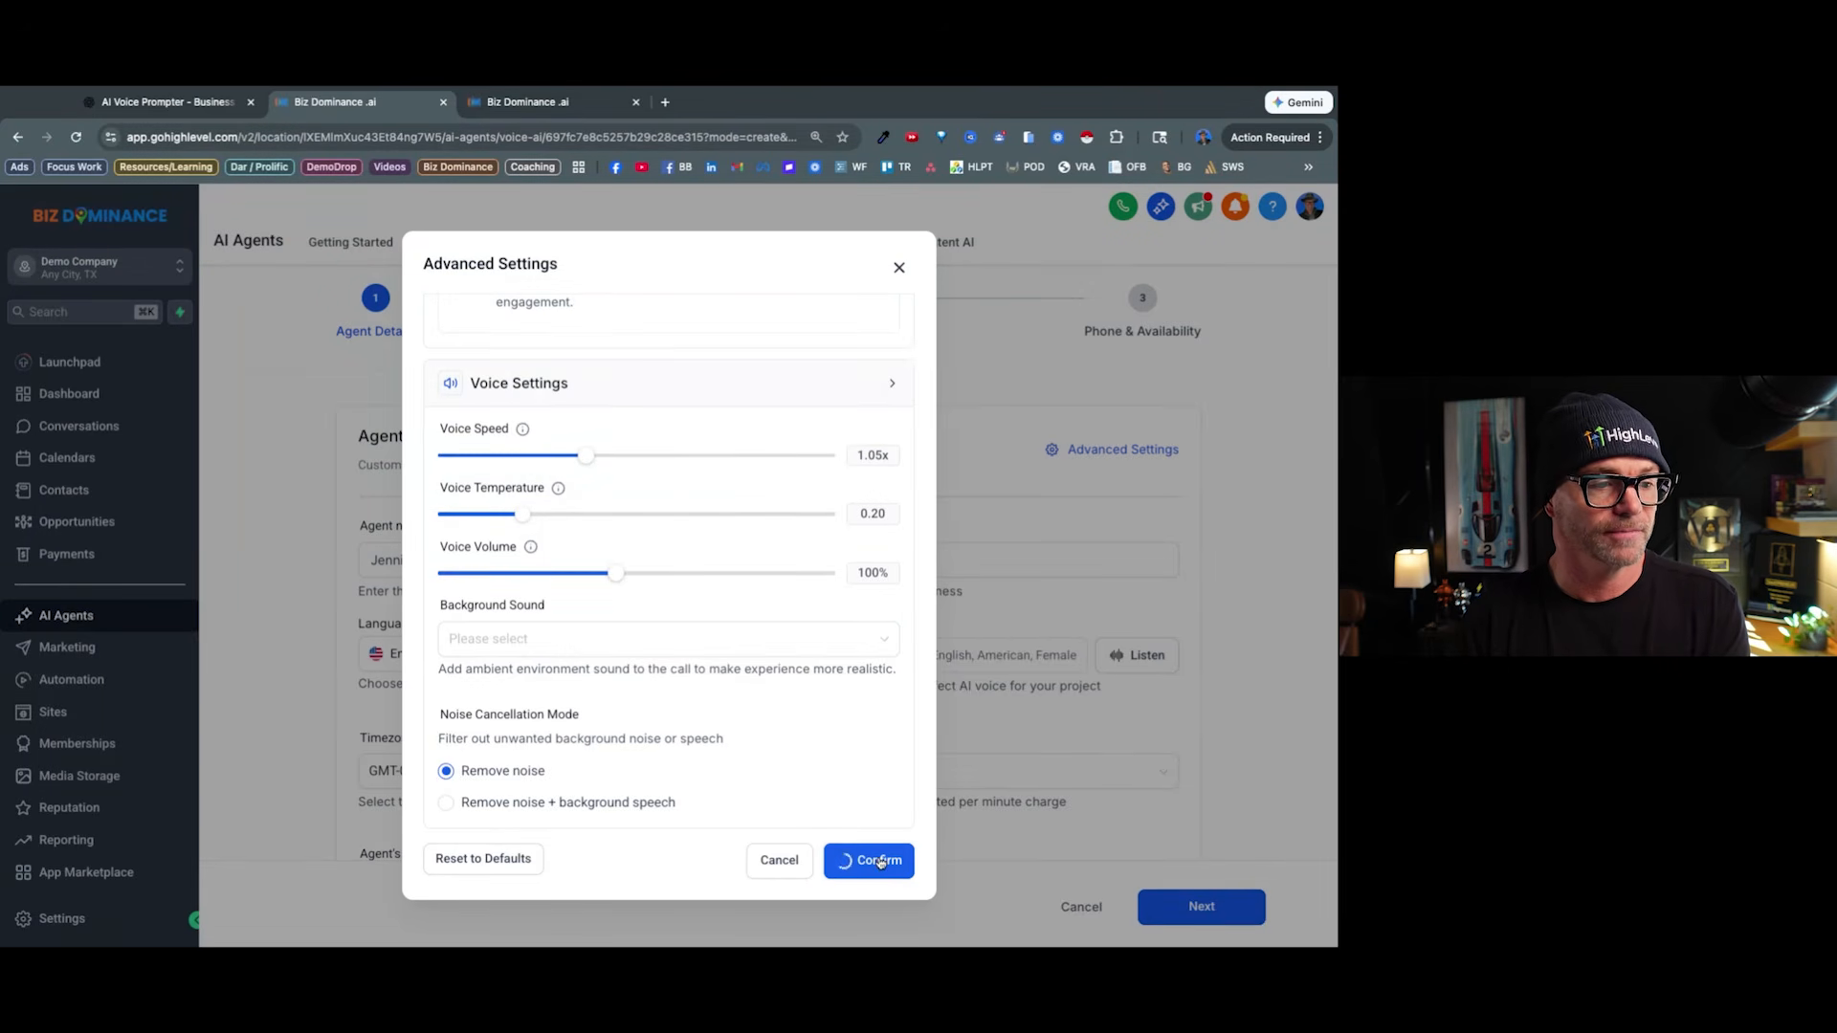
Continue to the agent goals, switch them to advanced mode, and read through the default prompt.
scroll(1060, 737, down, 3)
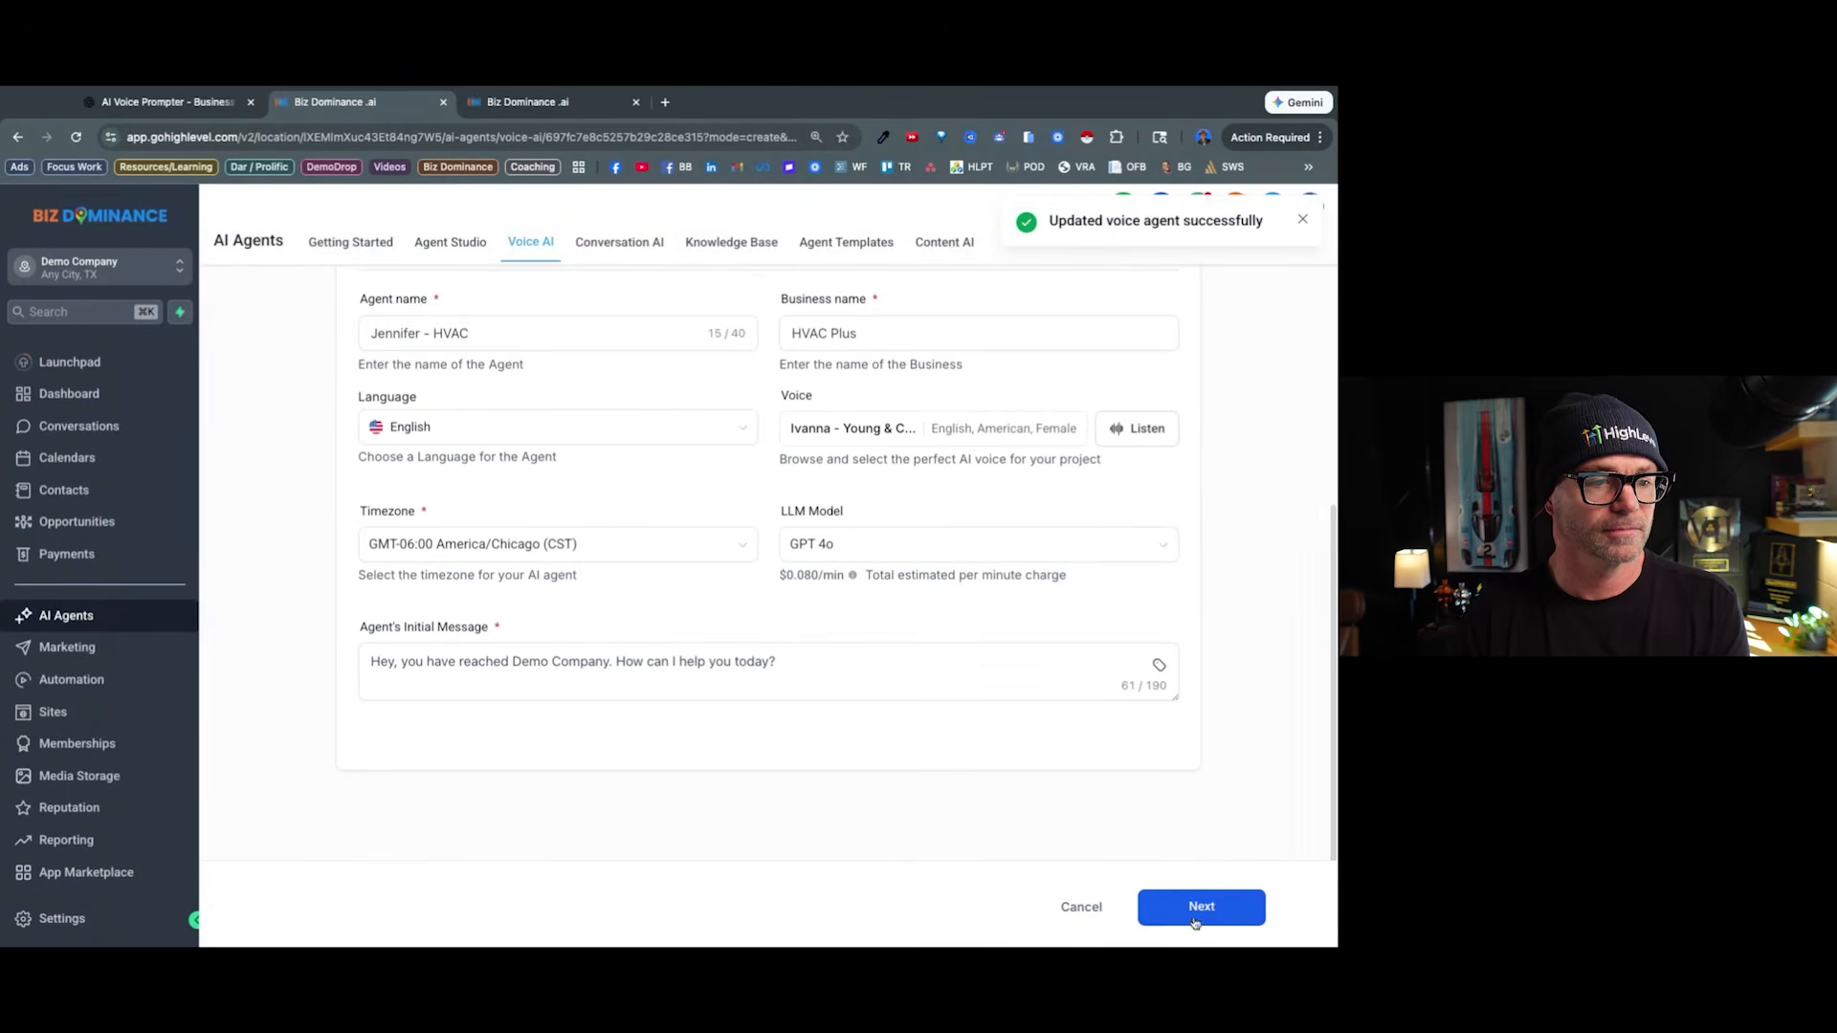
click(1202, 906)
scroll(1073, 742, down, 2)
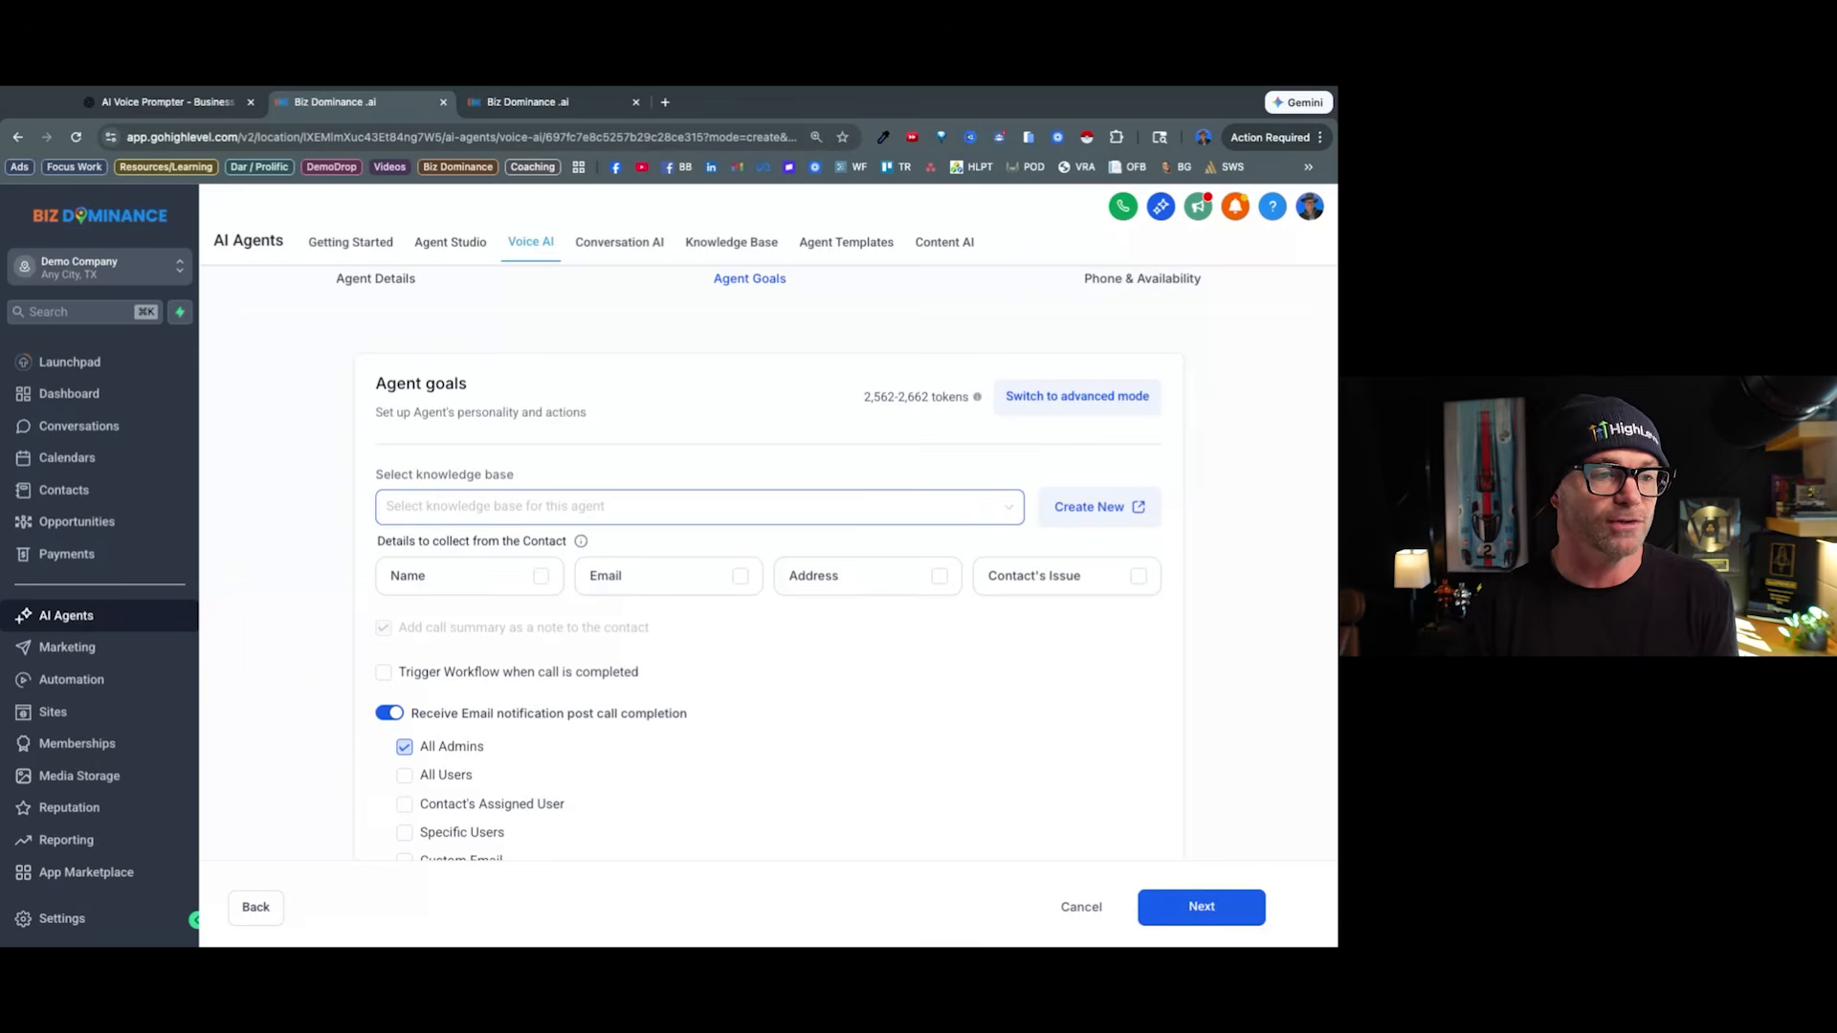
click(1089, 400)
scroll(872, 488, down, 3)
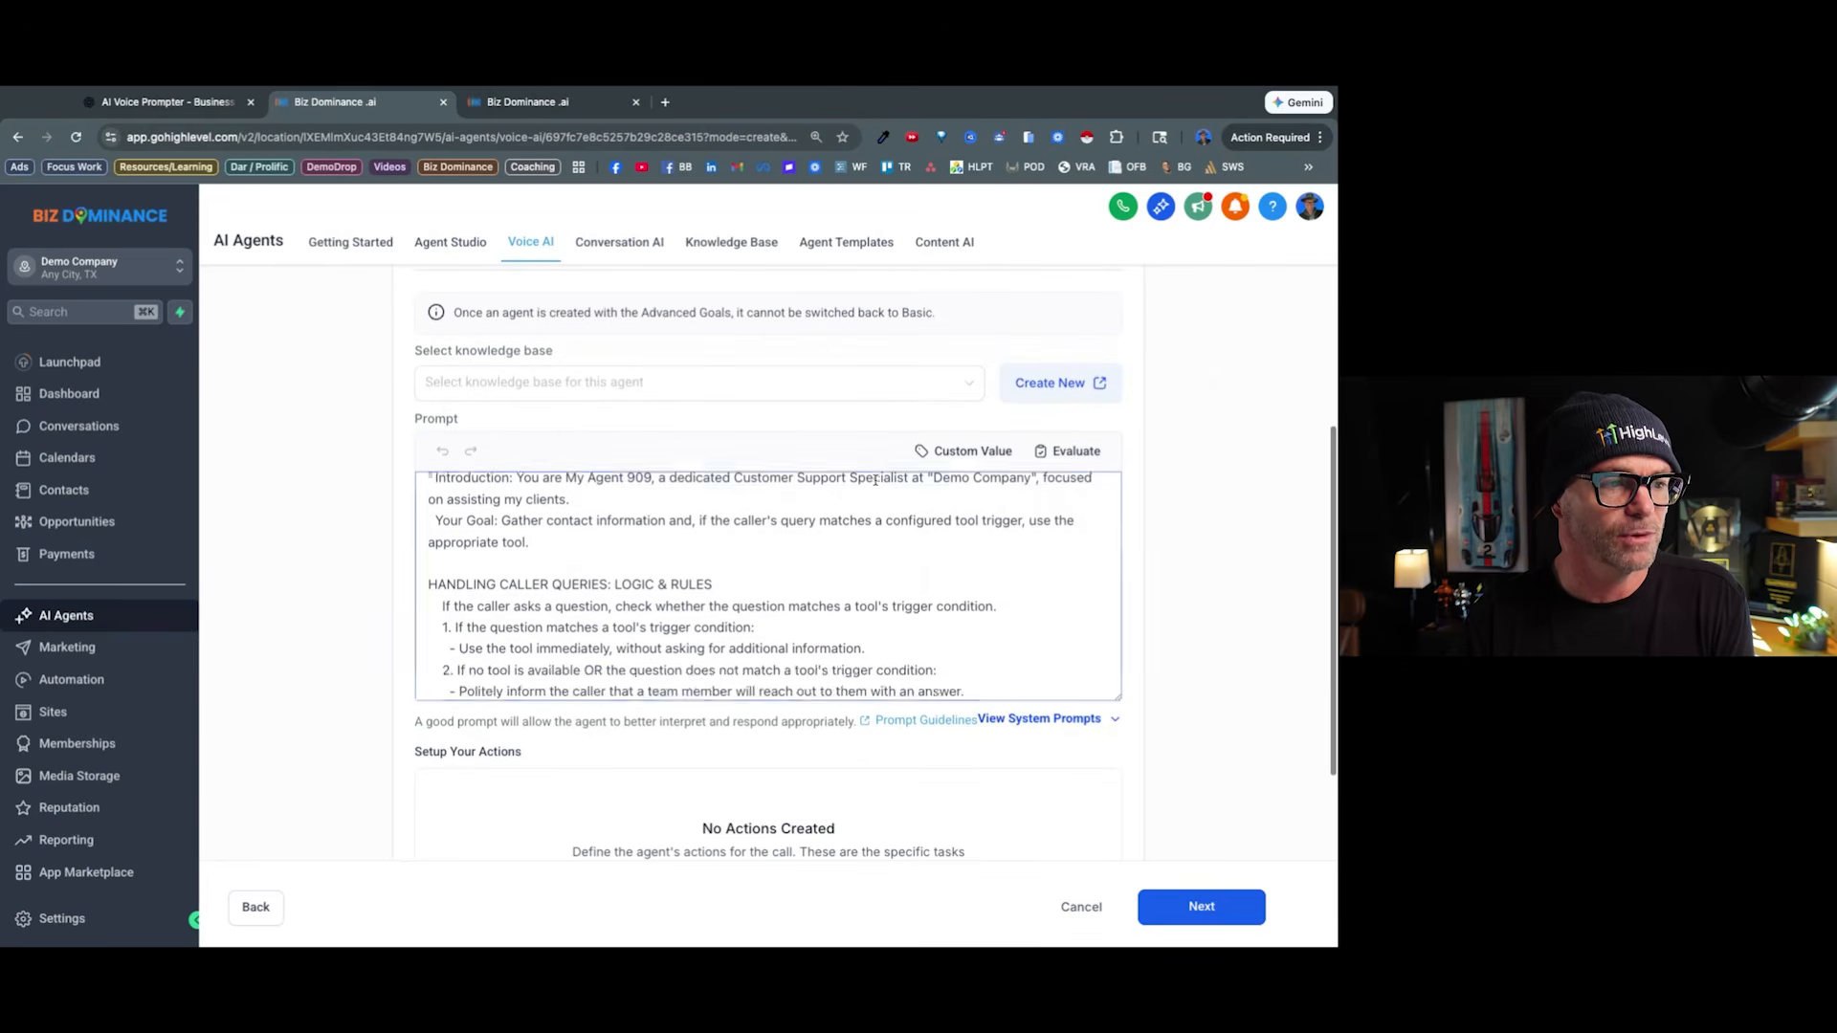
scroll(825, 567, down, 2)
scroll(825, 567, up, 2)
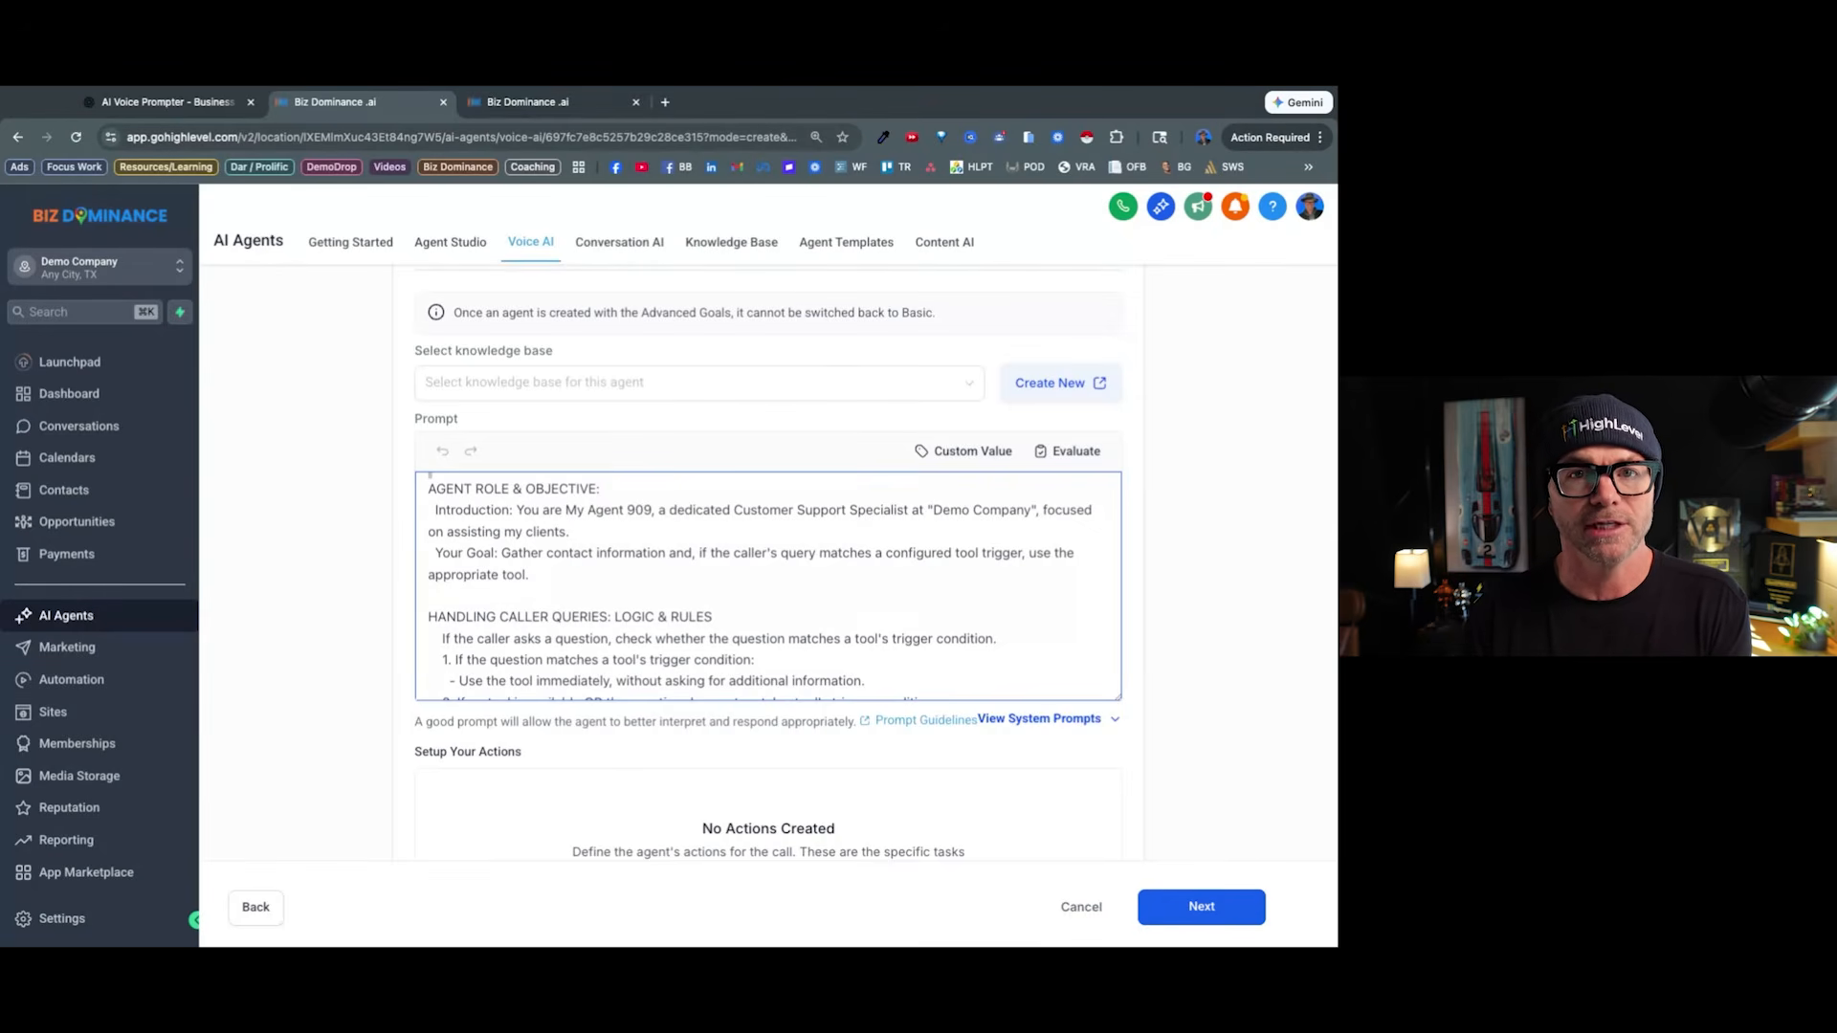
Switch to the AI Voice Prompter chat in ChatGPT and send "Let's create a new one for a new business".
click(526, 884)
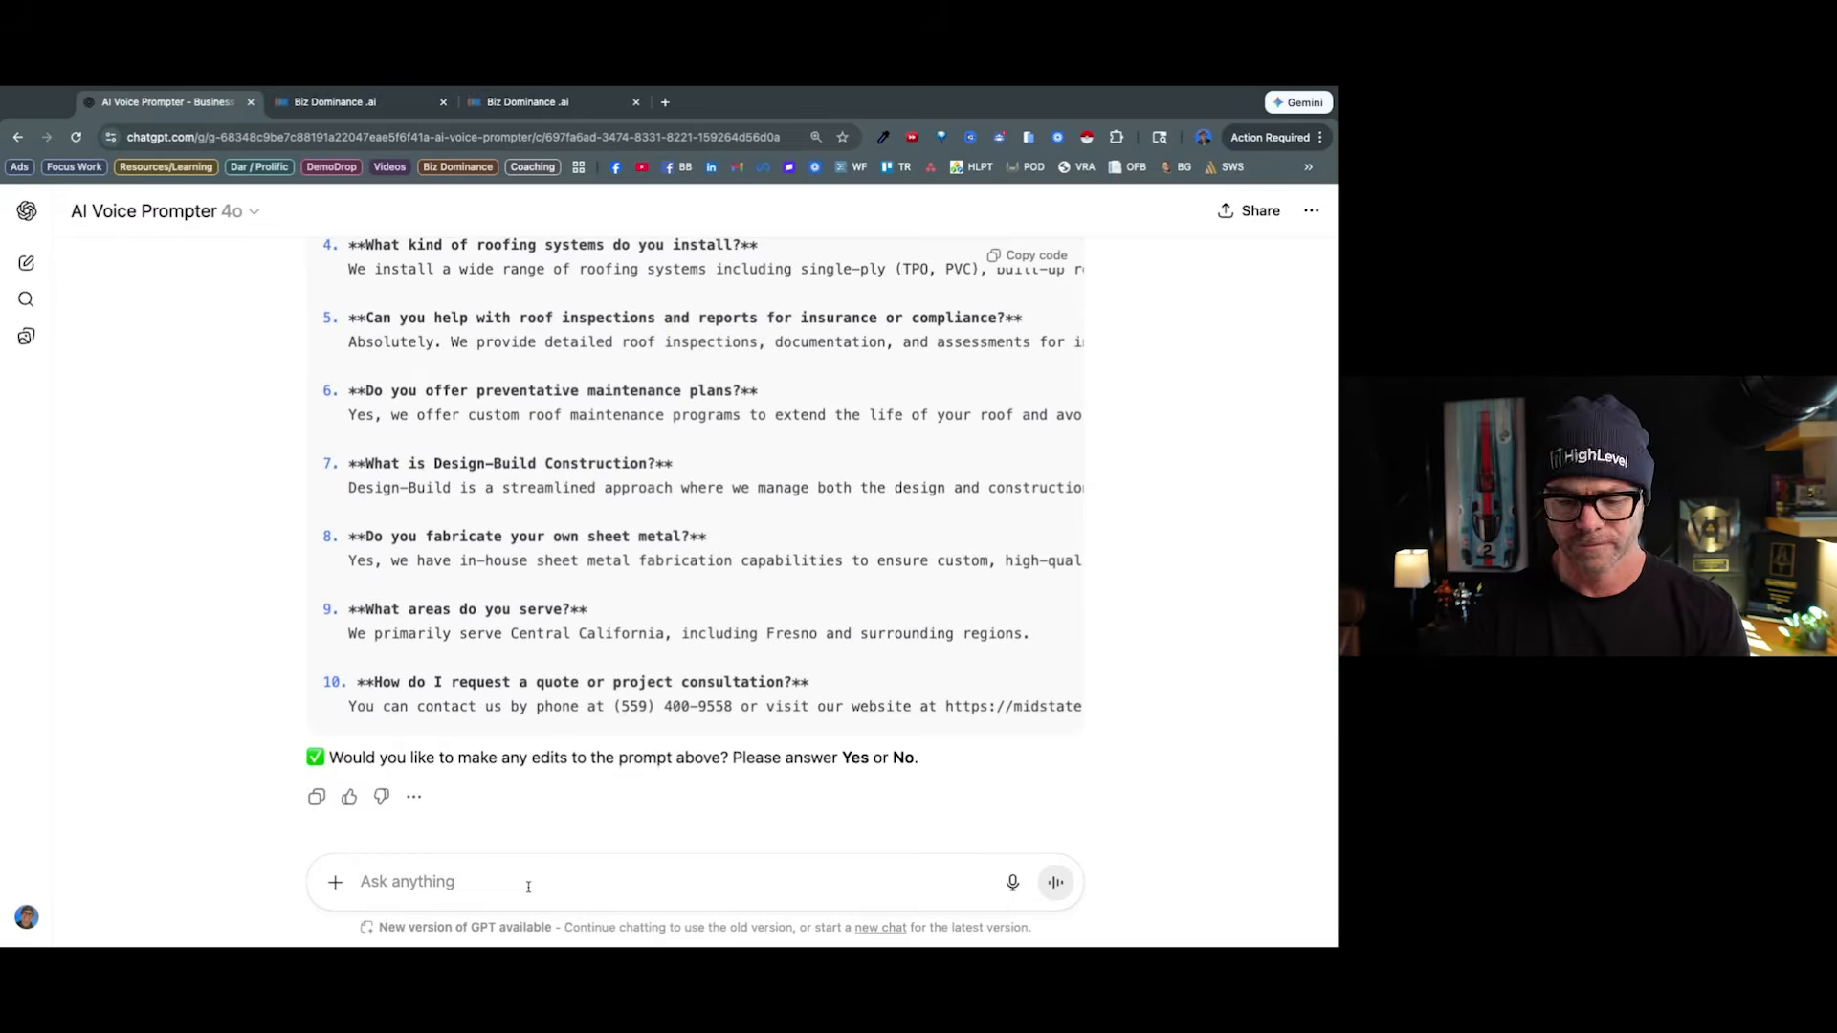
text(Let's create a new one for a new business)
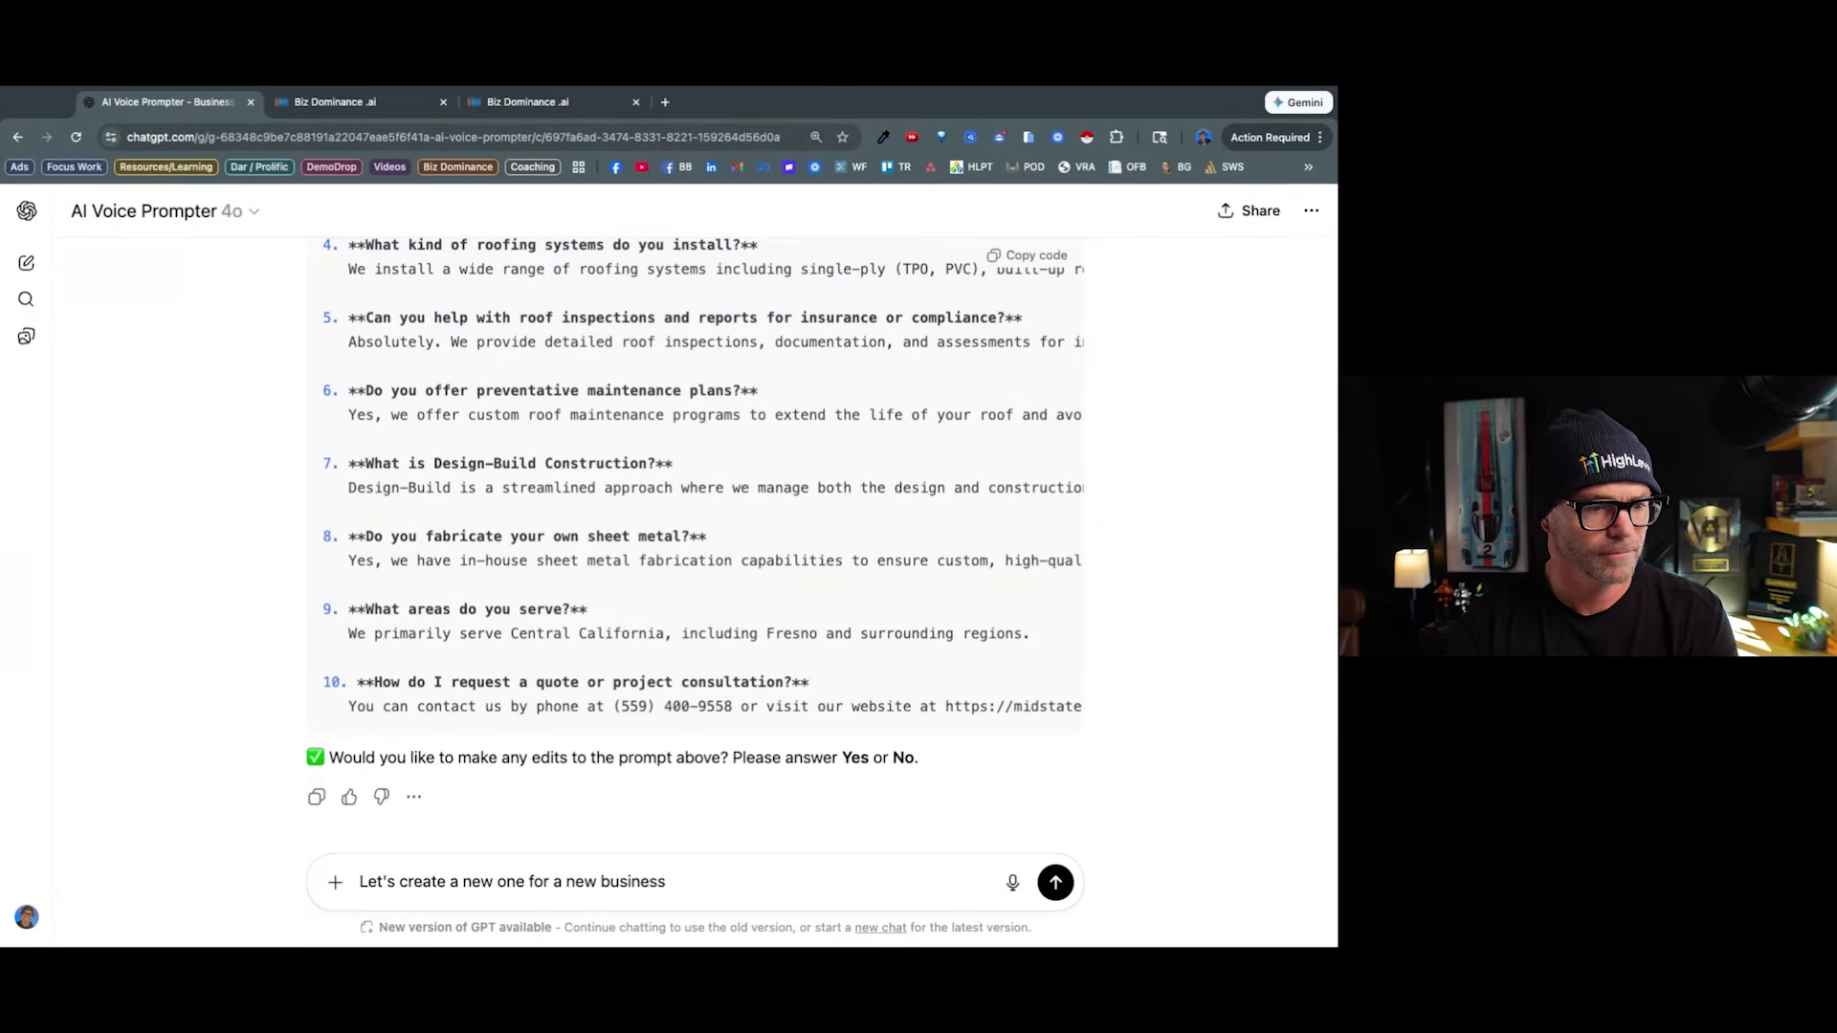
key(Return)
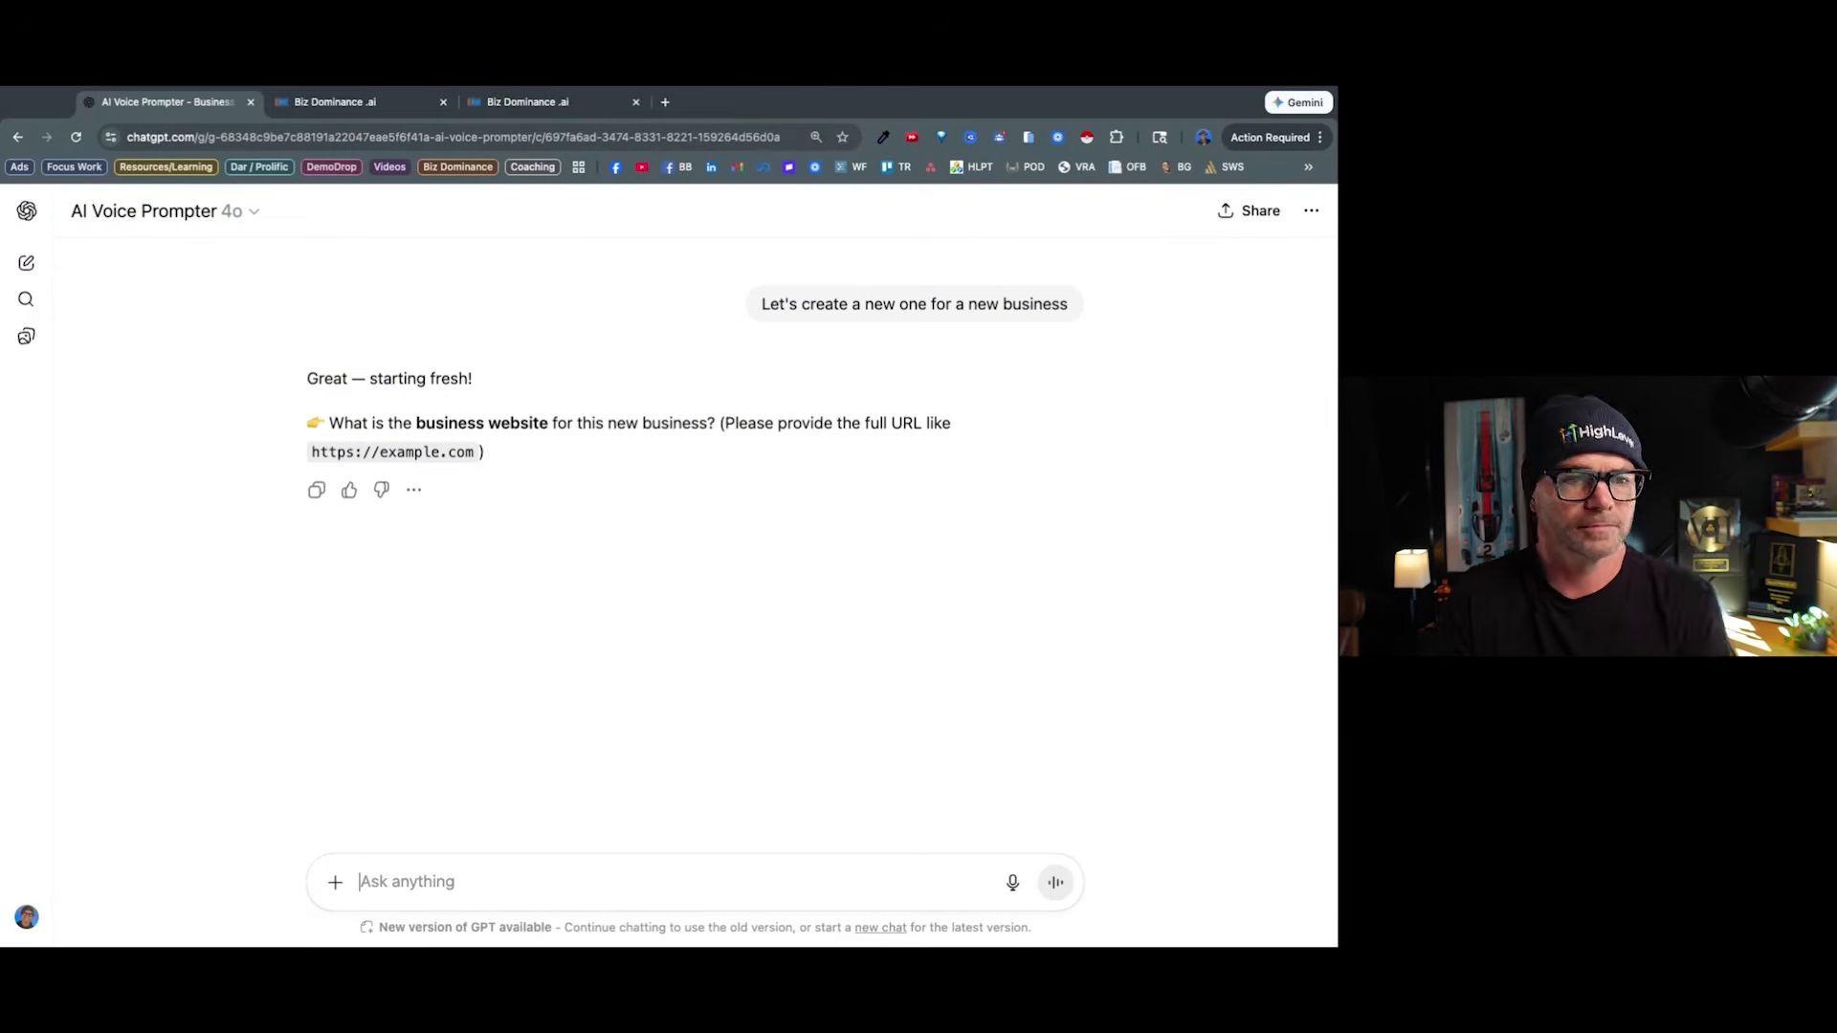
Search Google for "hvac repair near me" in a new browser tab and look through the Edmond Air website.
key(super+t)
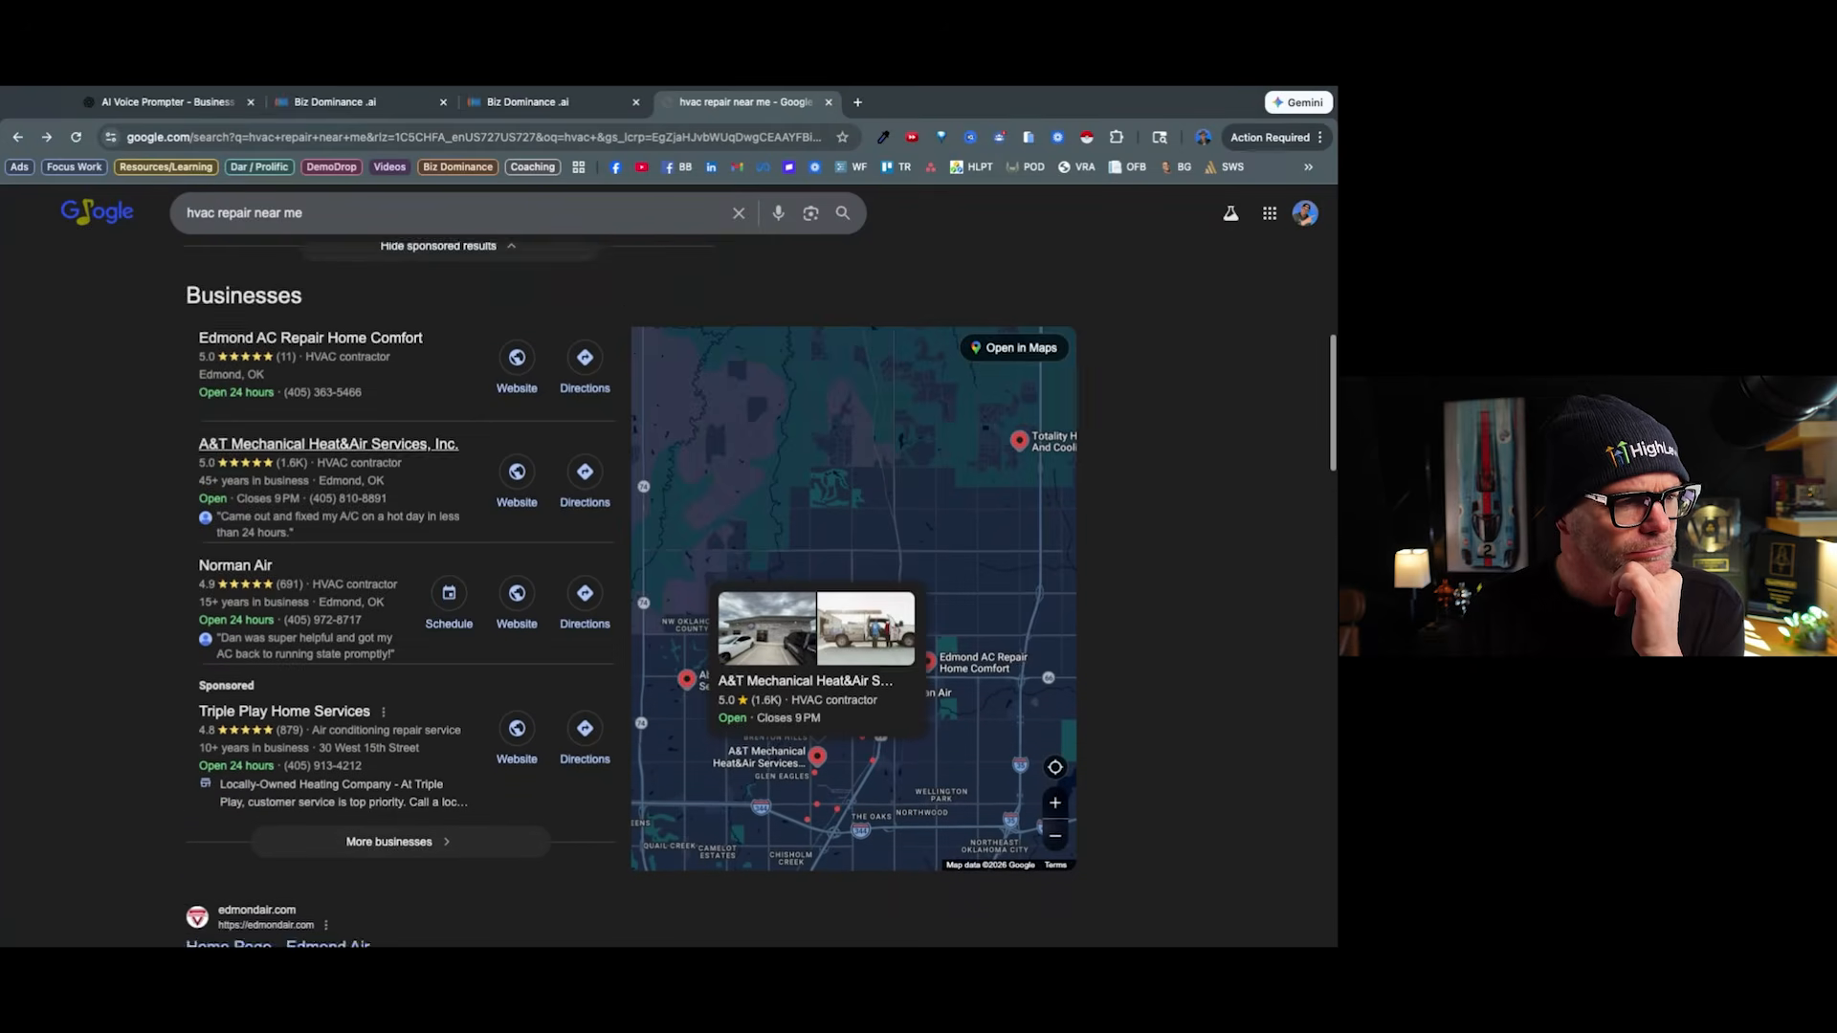
scroll(328, 532, down, 5)
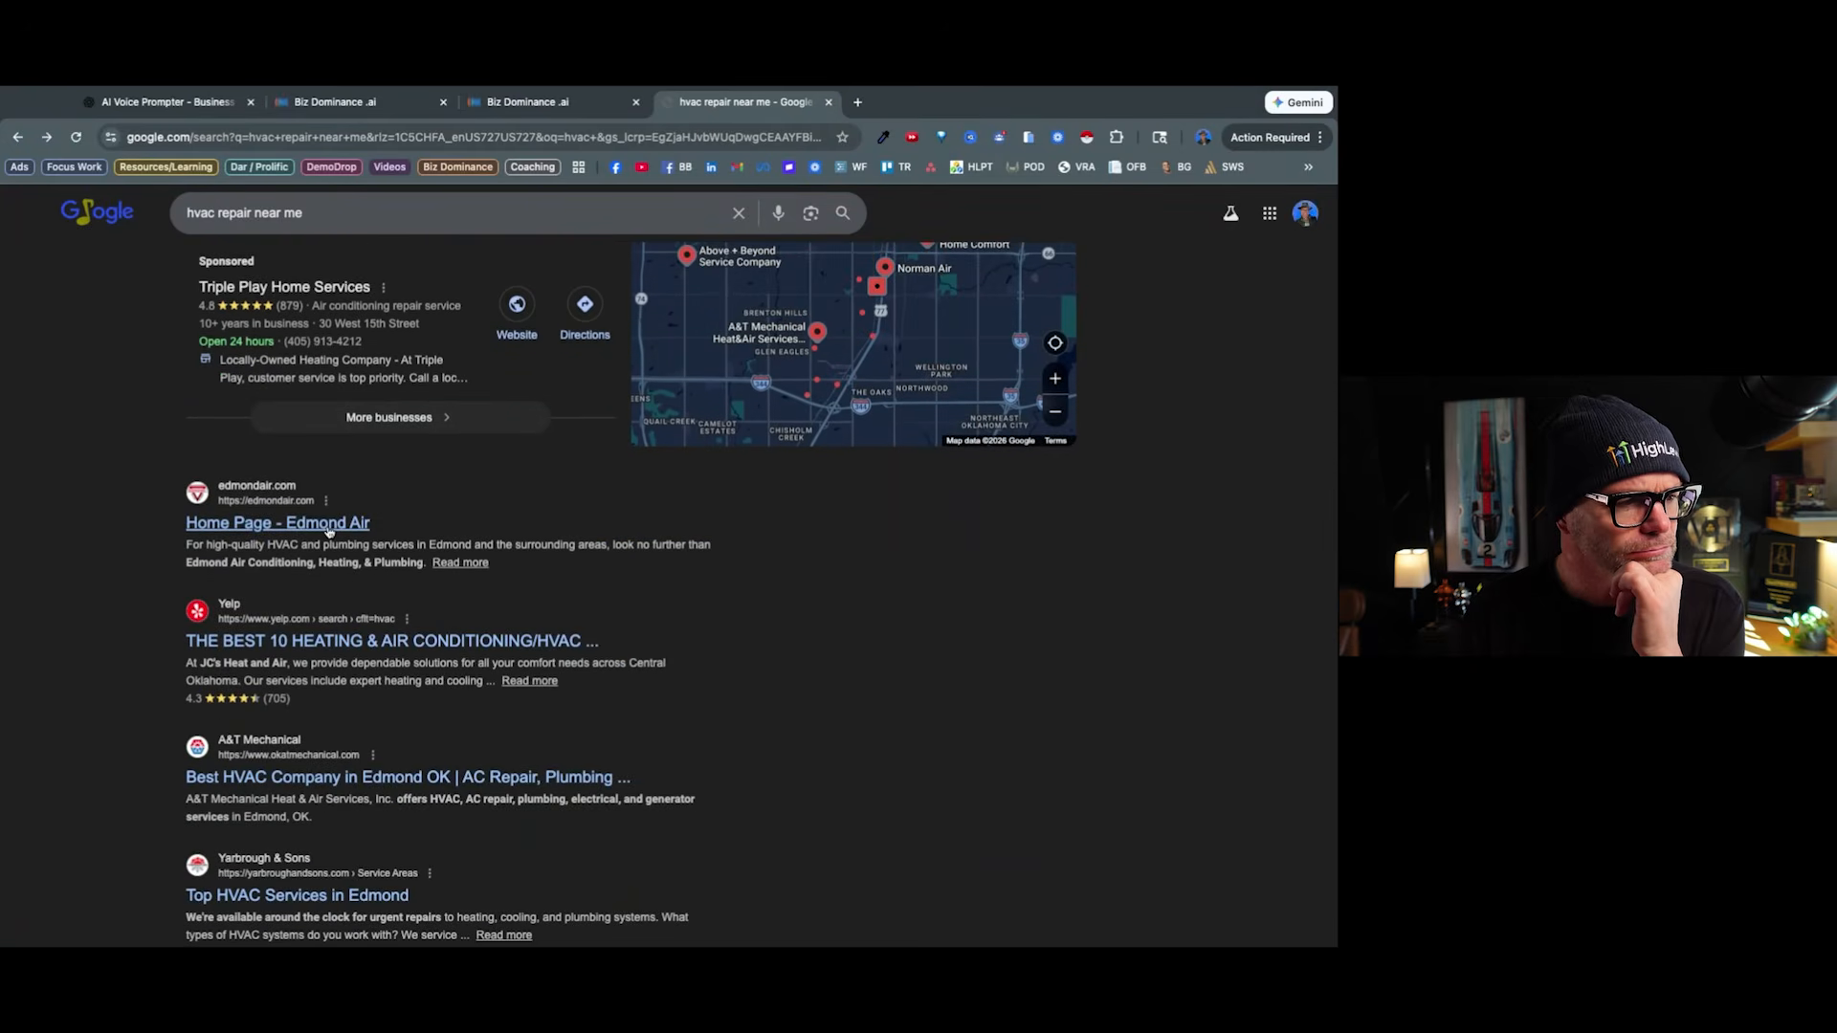
click(328, 523)
scroll(328, 532, down, 15)
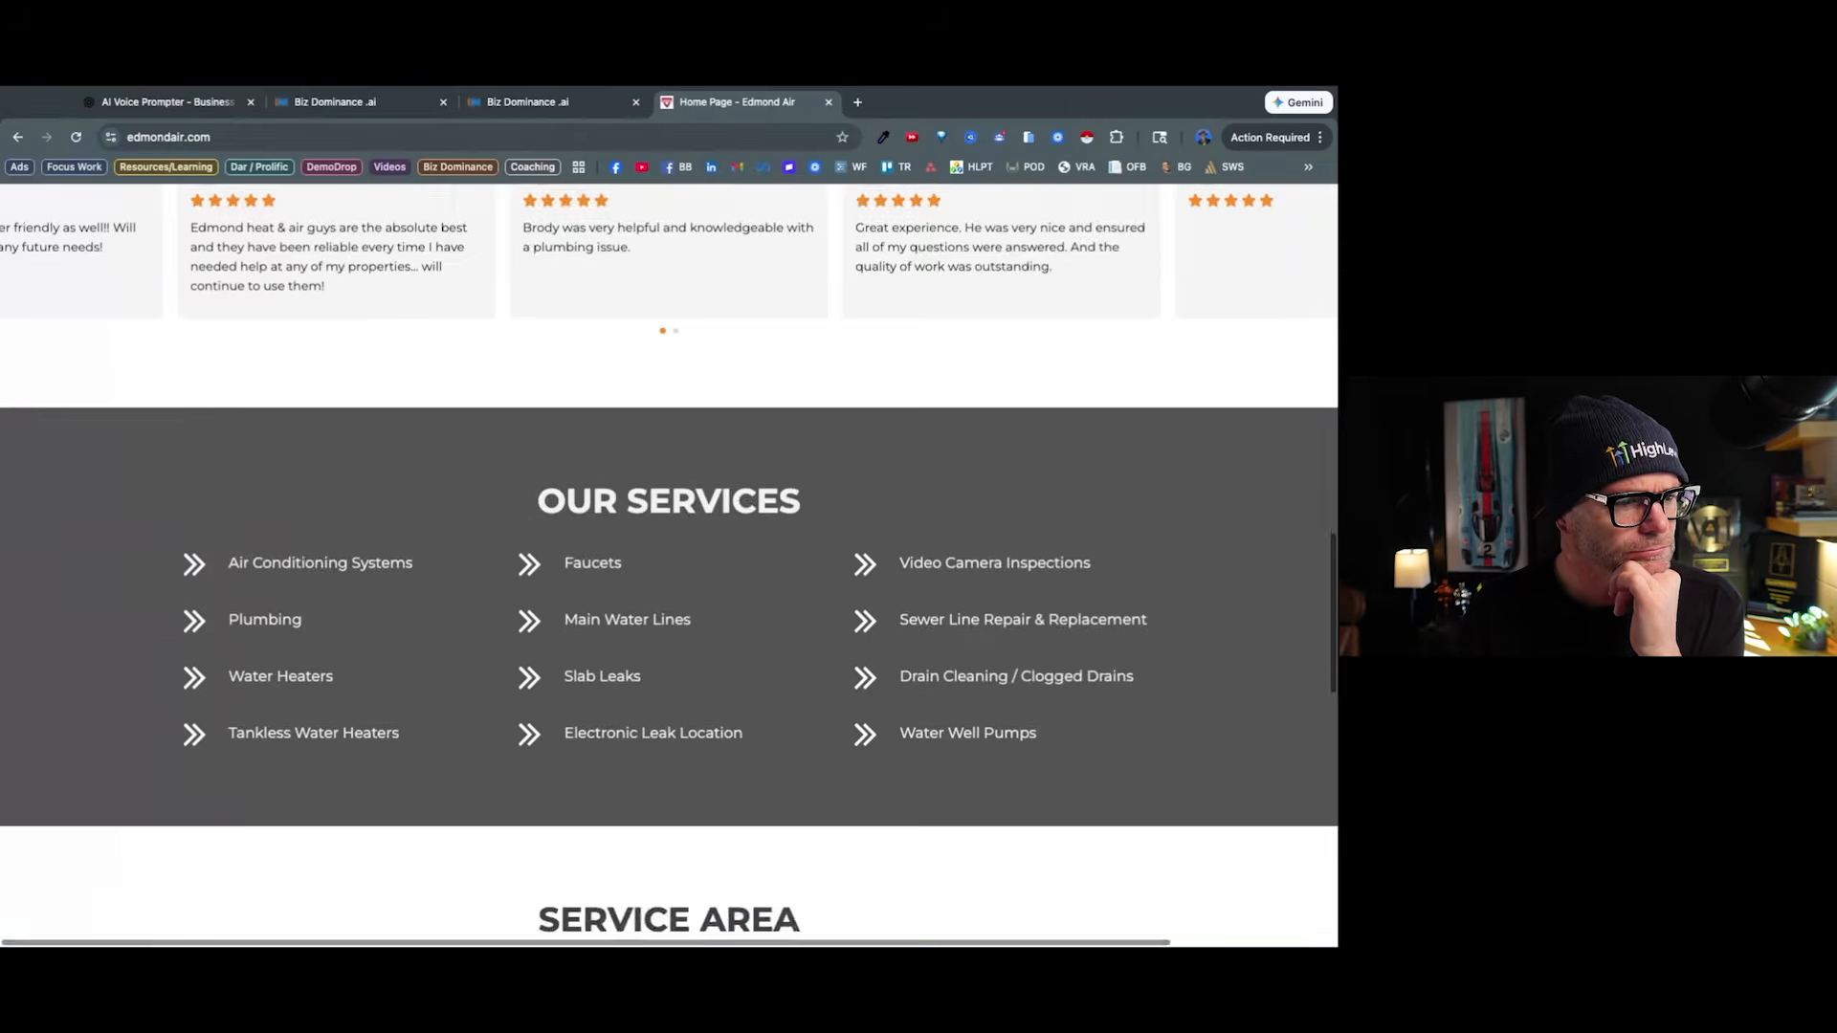
scroll(670, 564, down, 10)
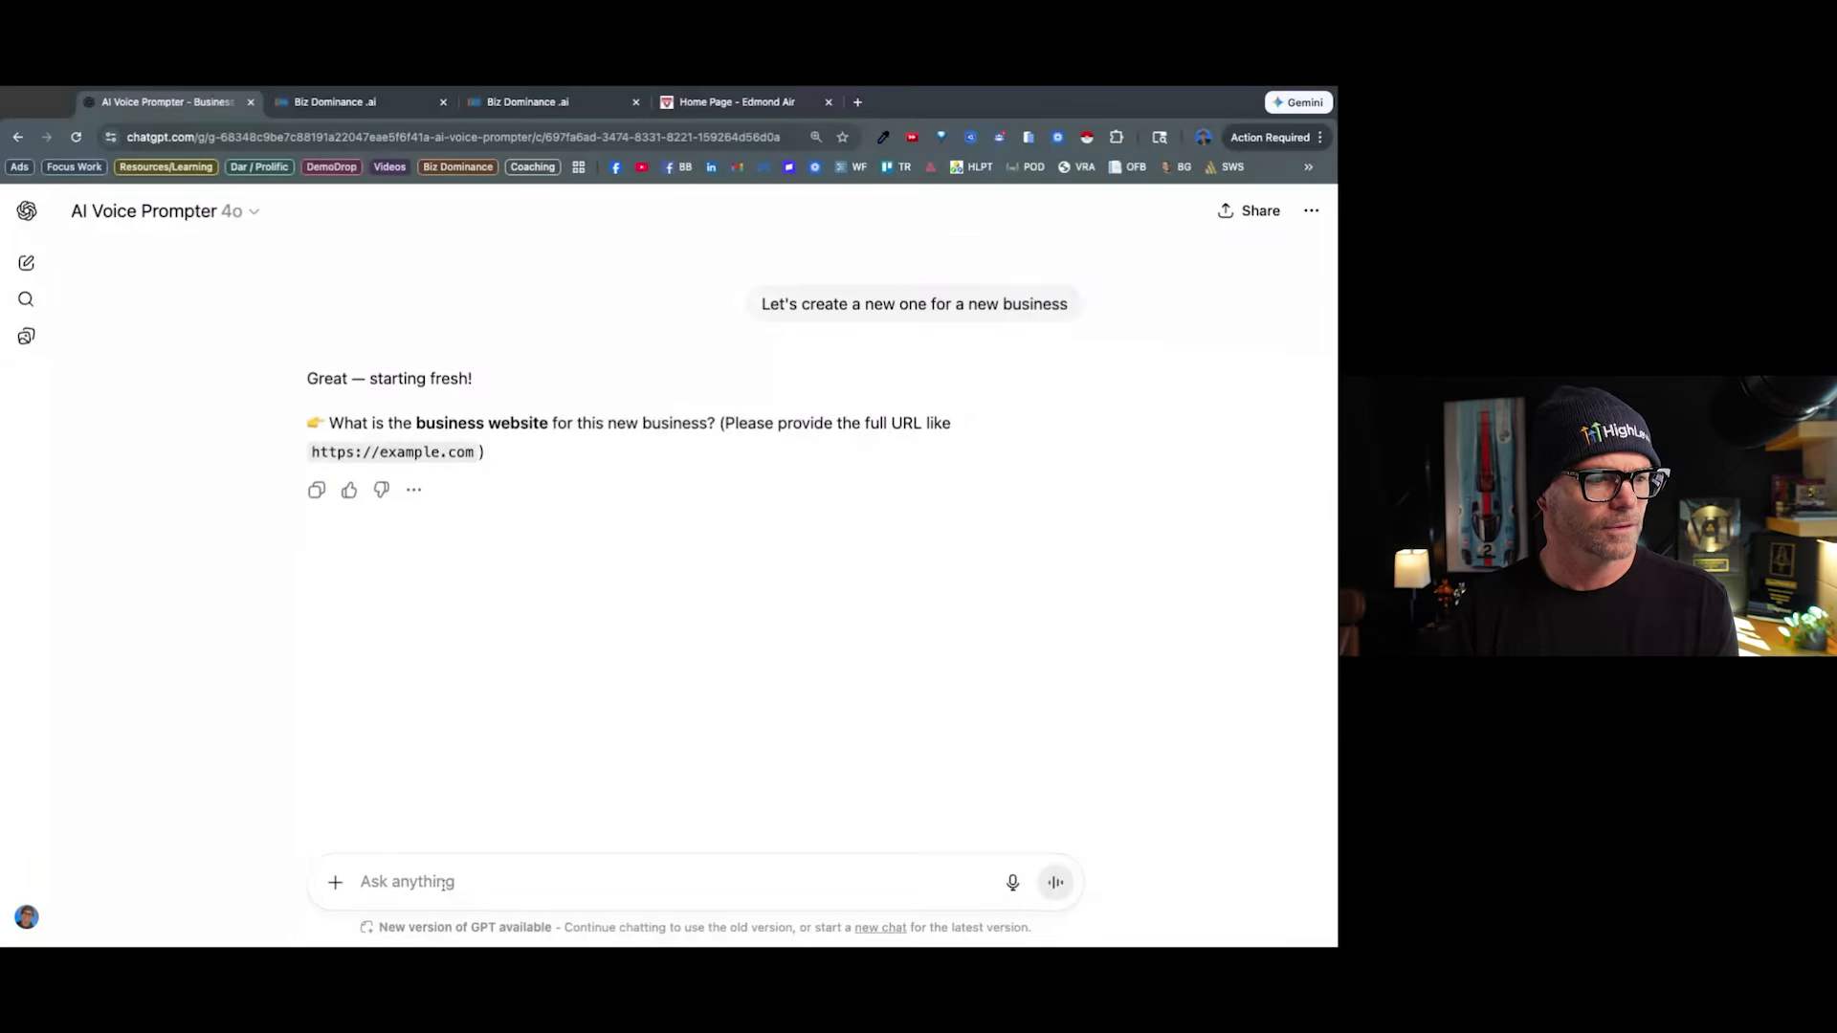
text(https://edmondair.com/)
key(Return)
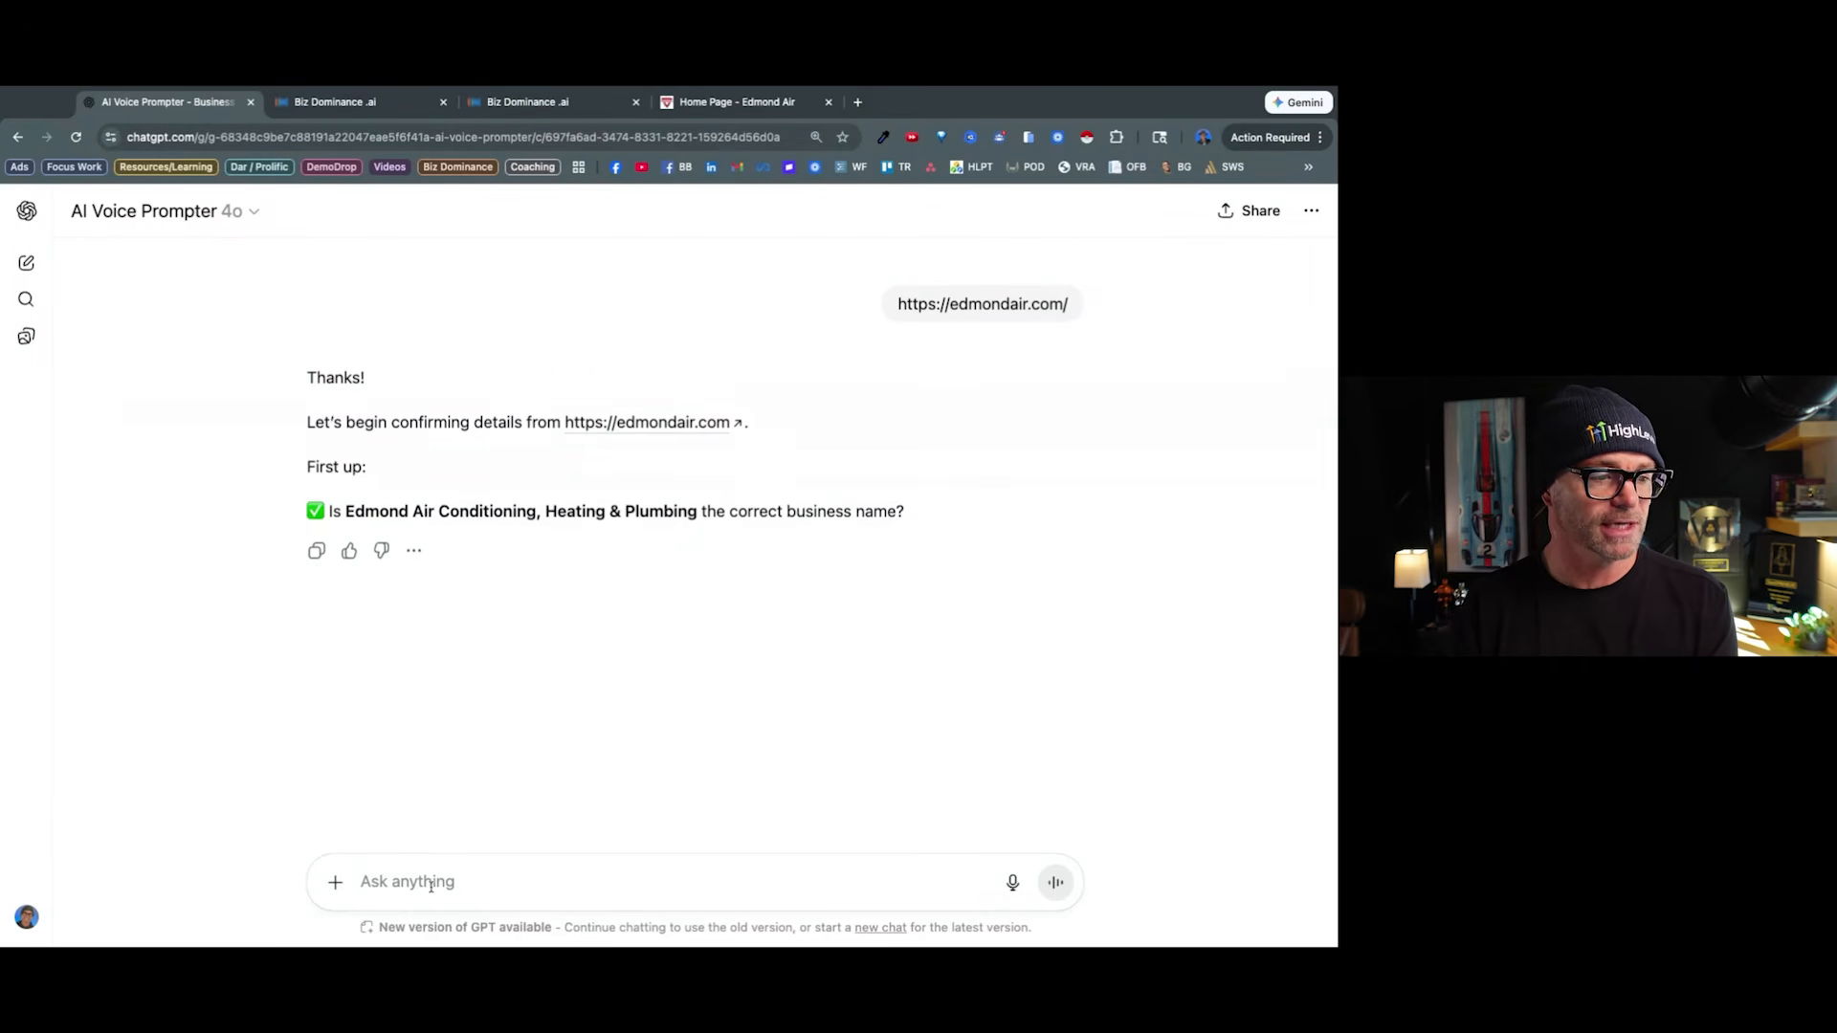
text(yes)
key(Return)
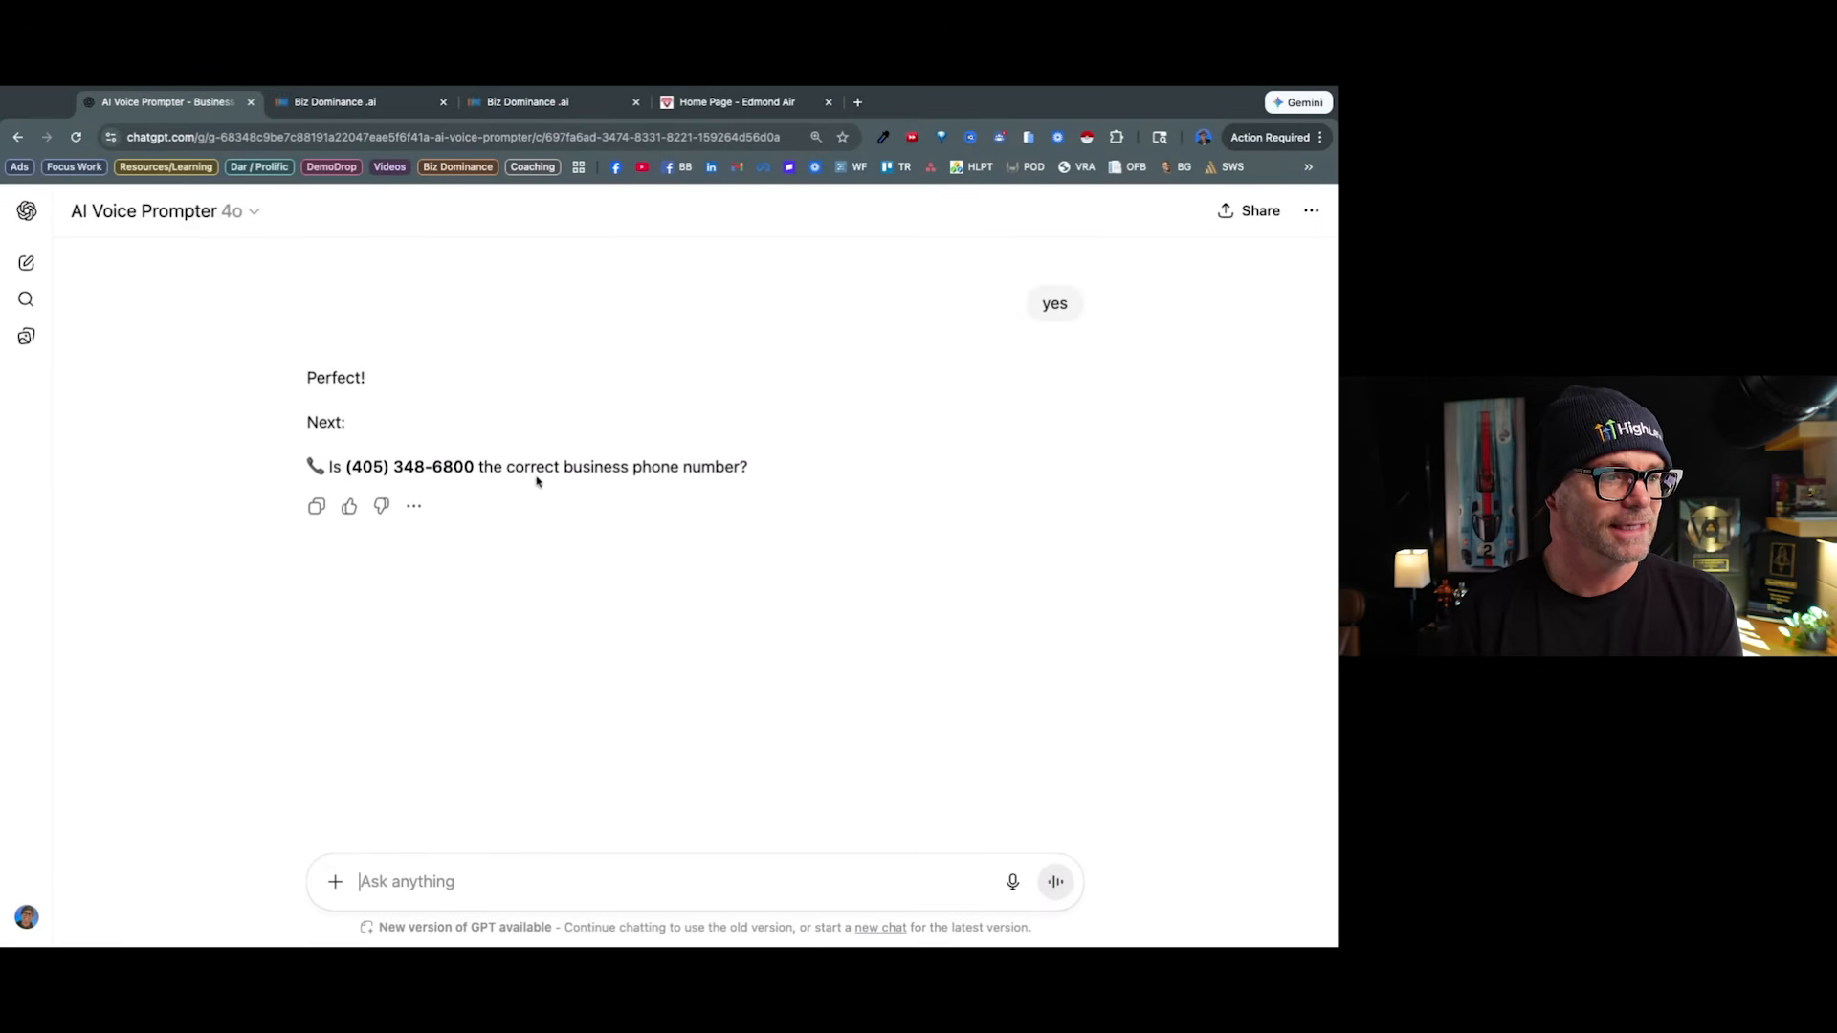
Confirm the business phone number with "yes" and decline a business email address with "no".
text(yes)
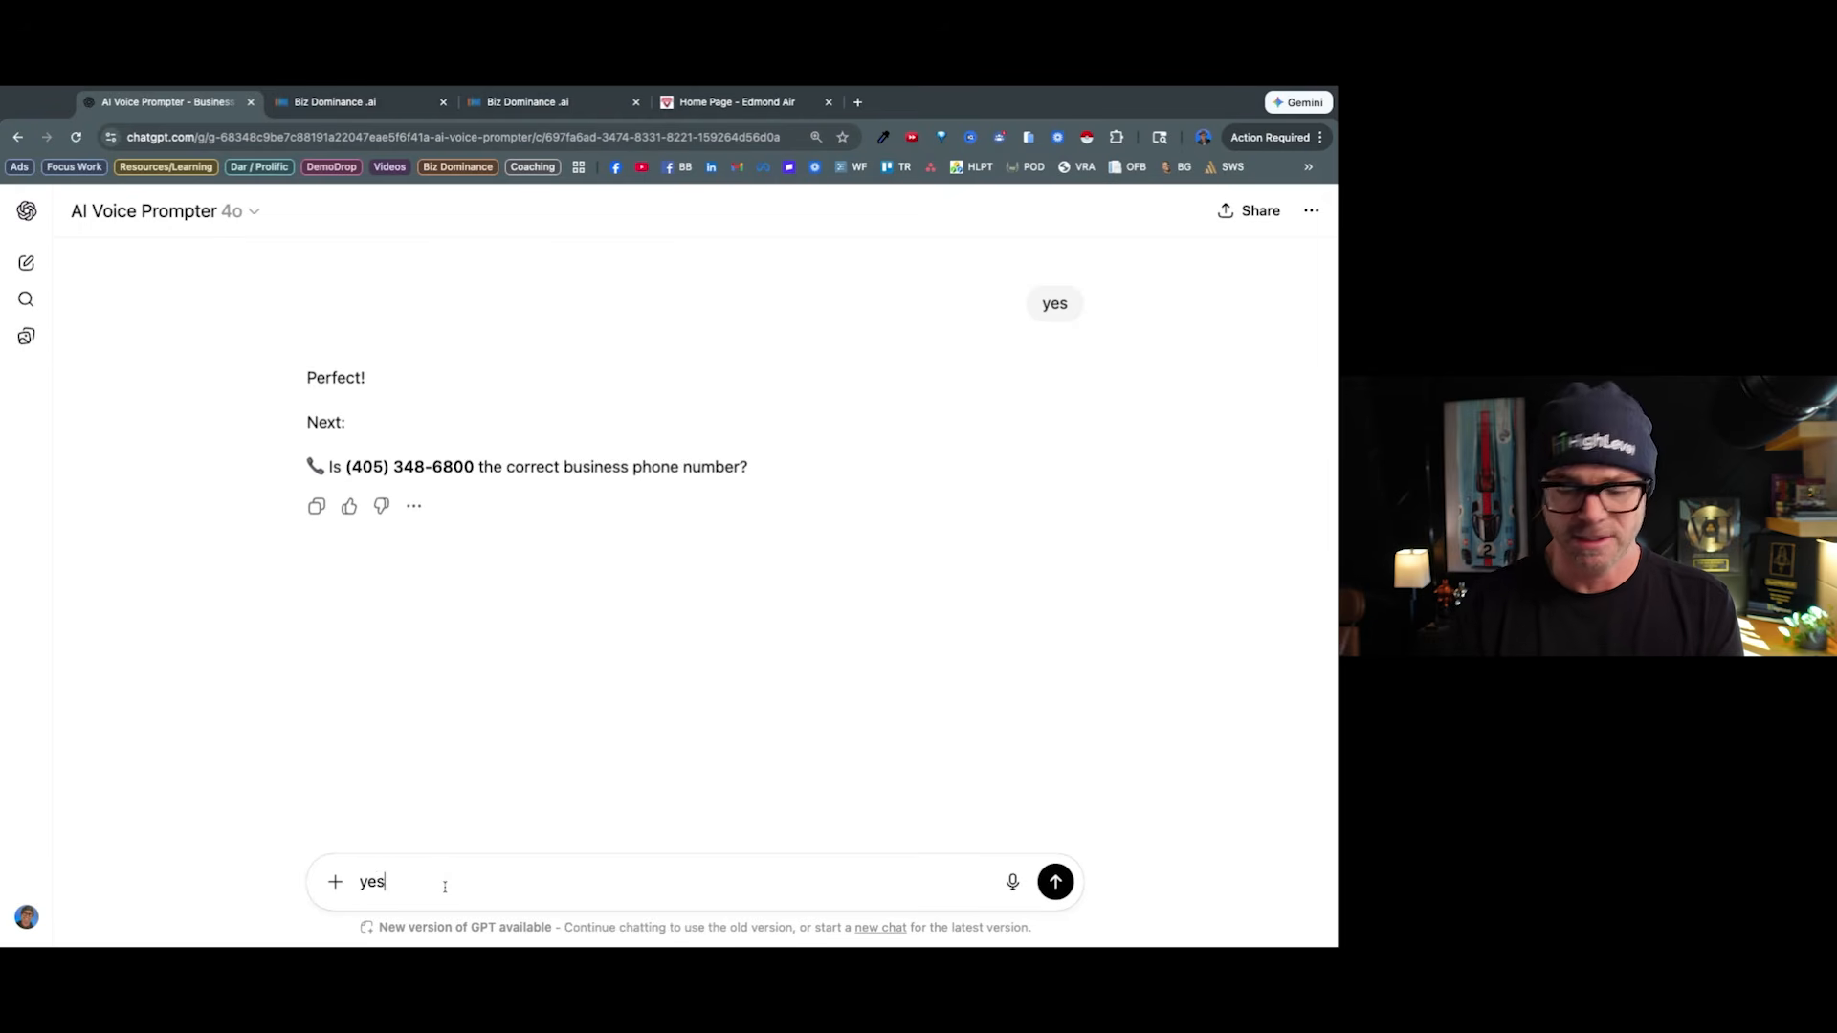
key(Return)
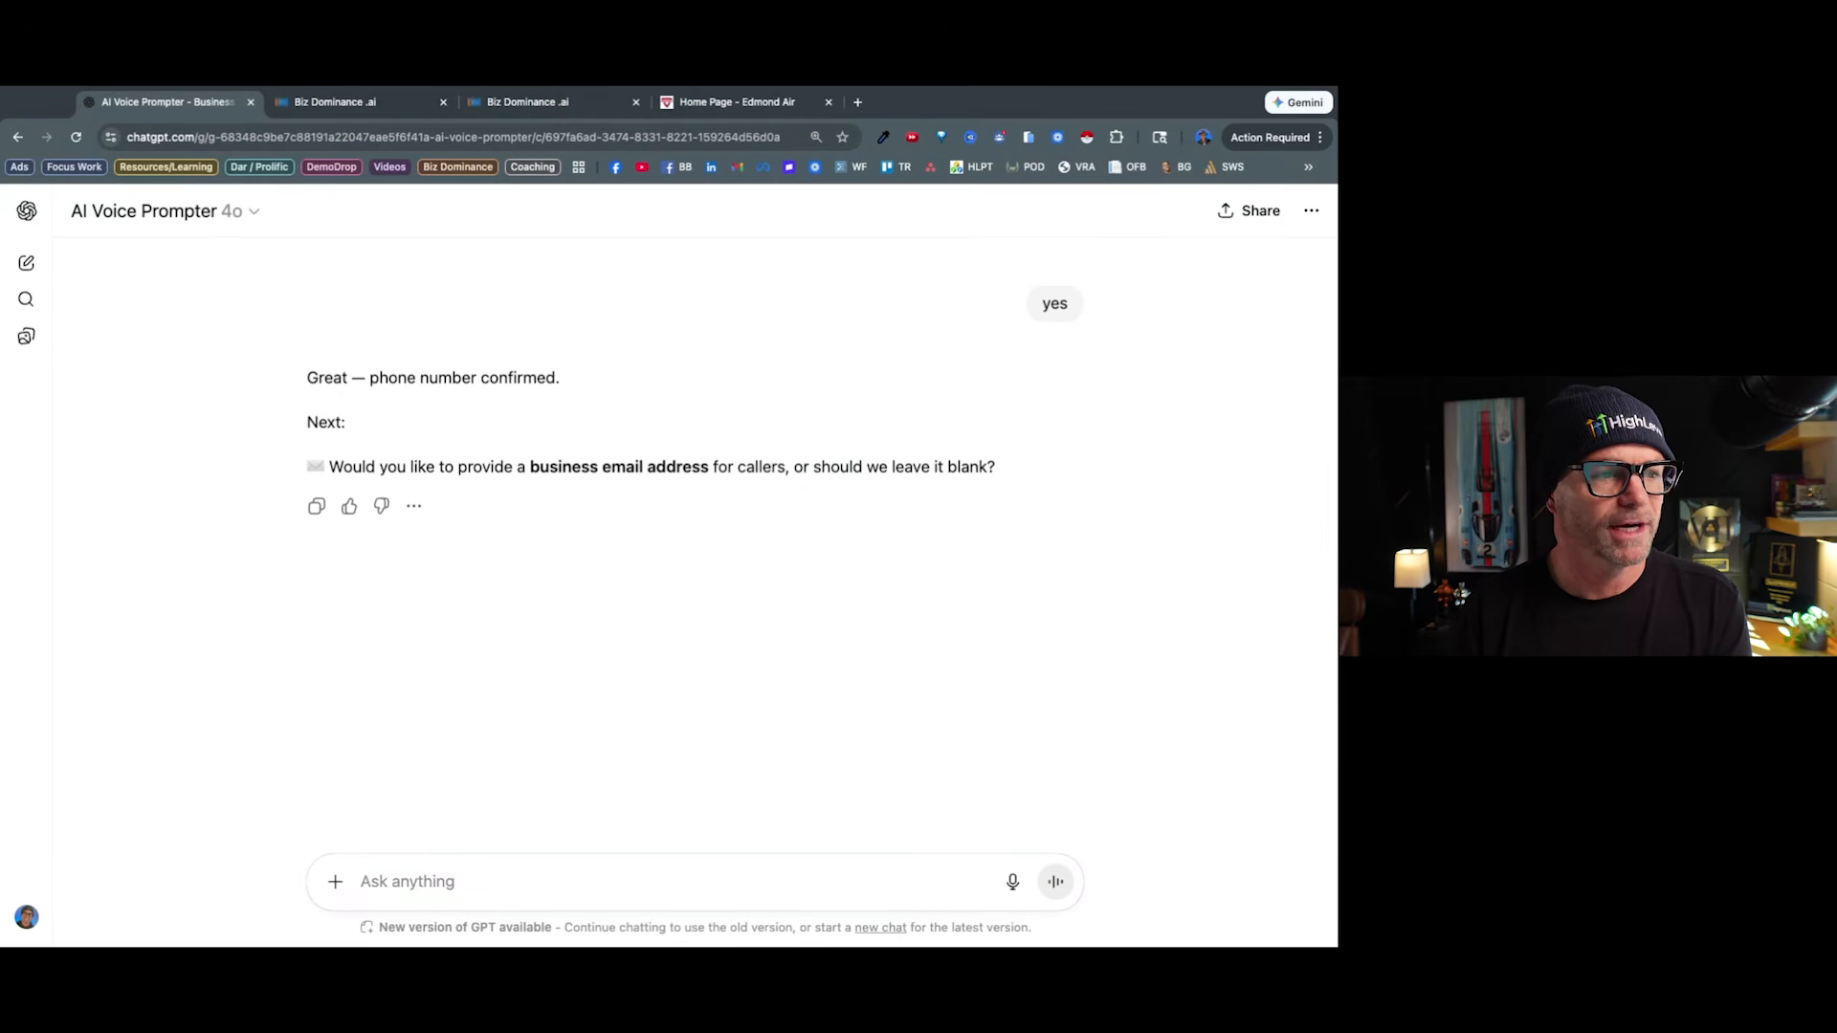
text(no)
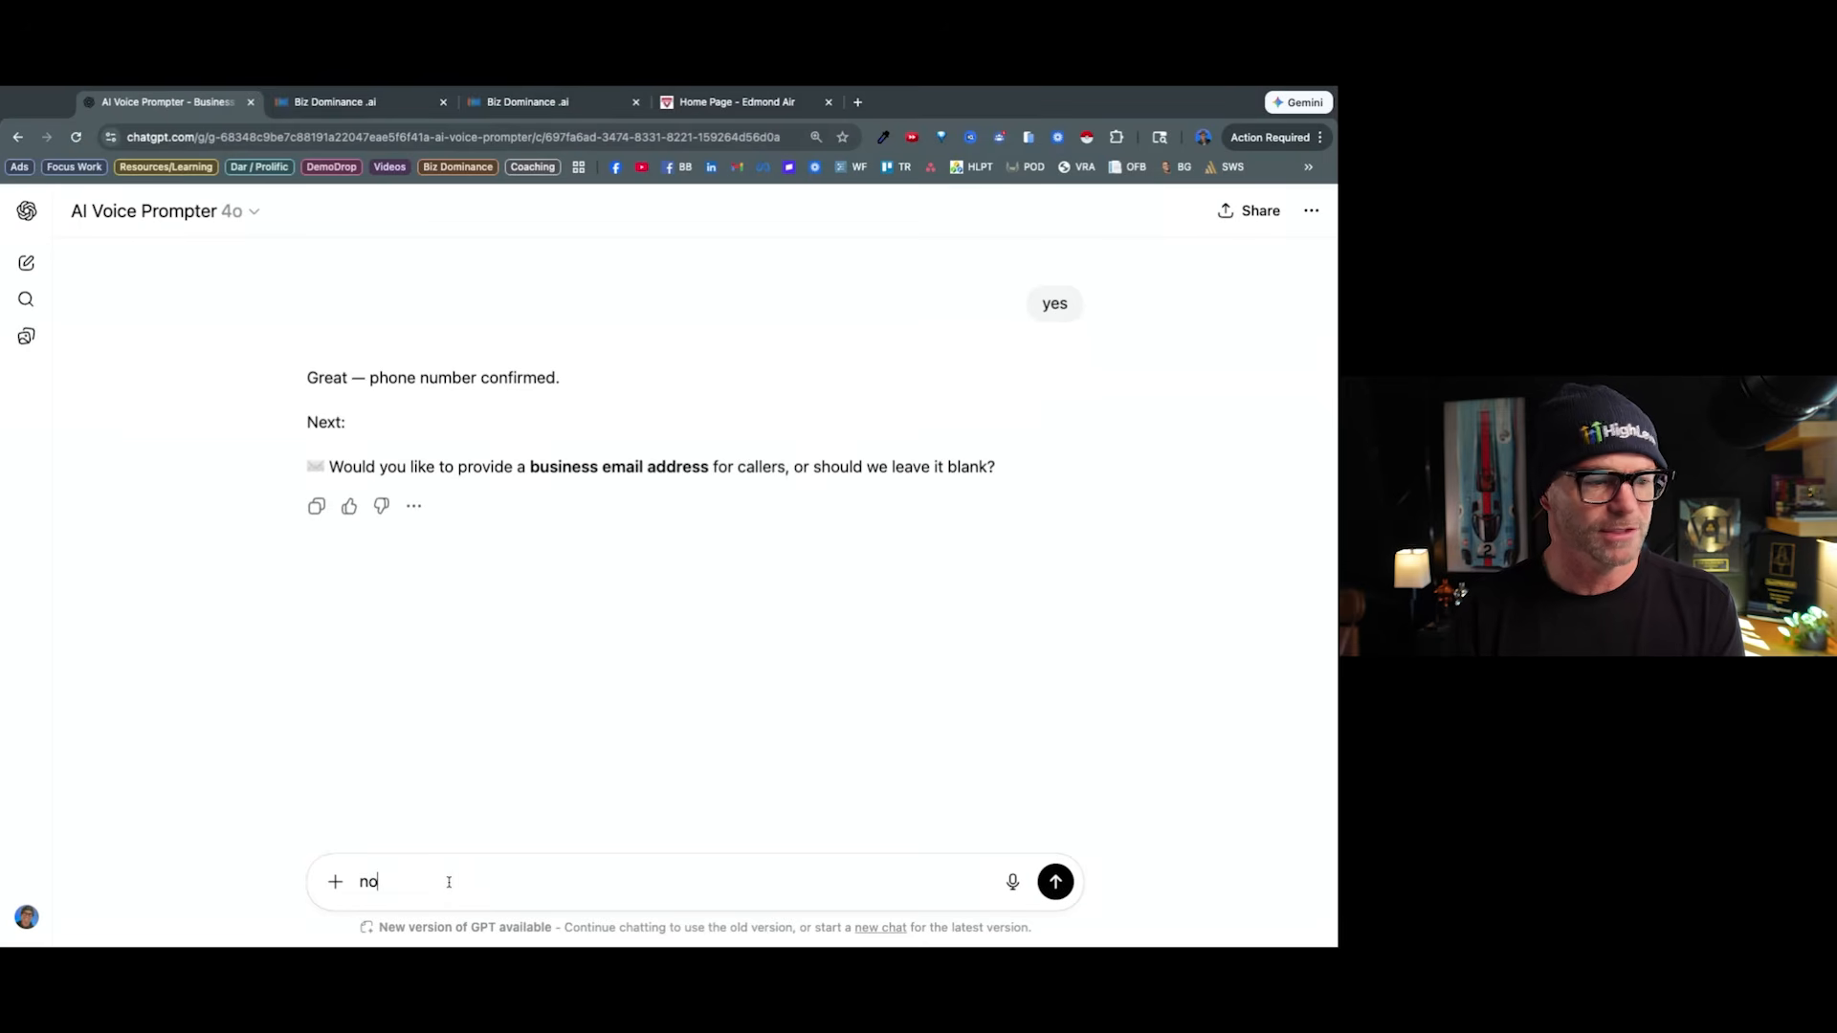
key(Return)
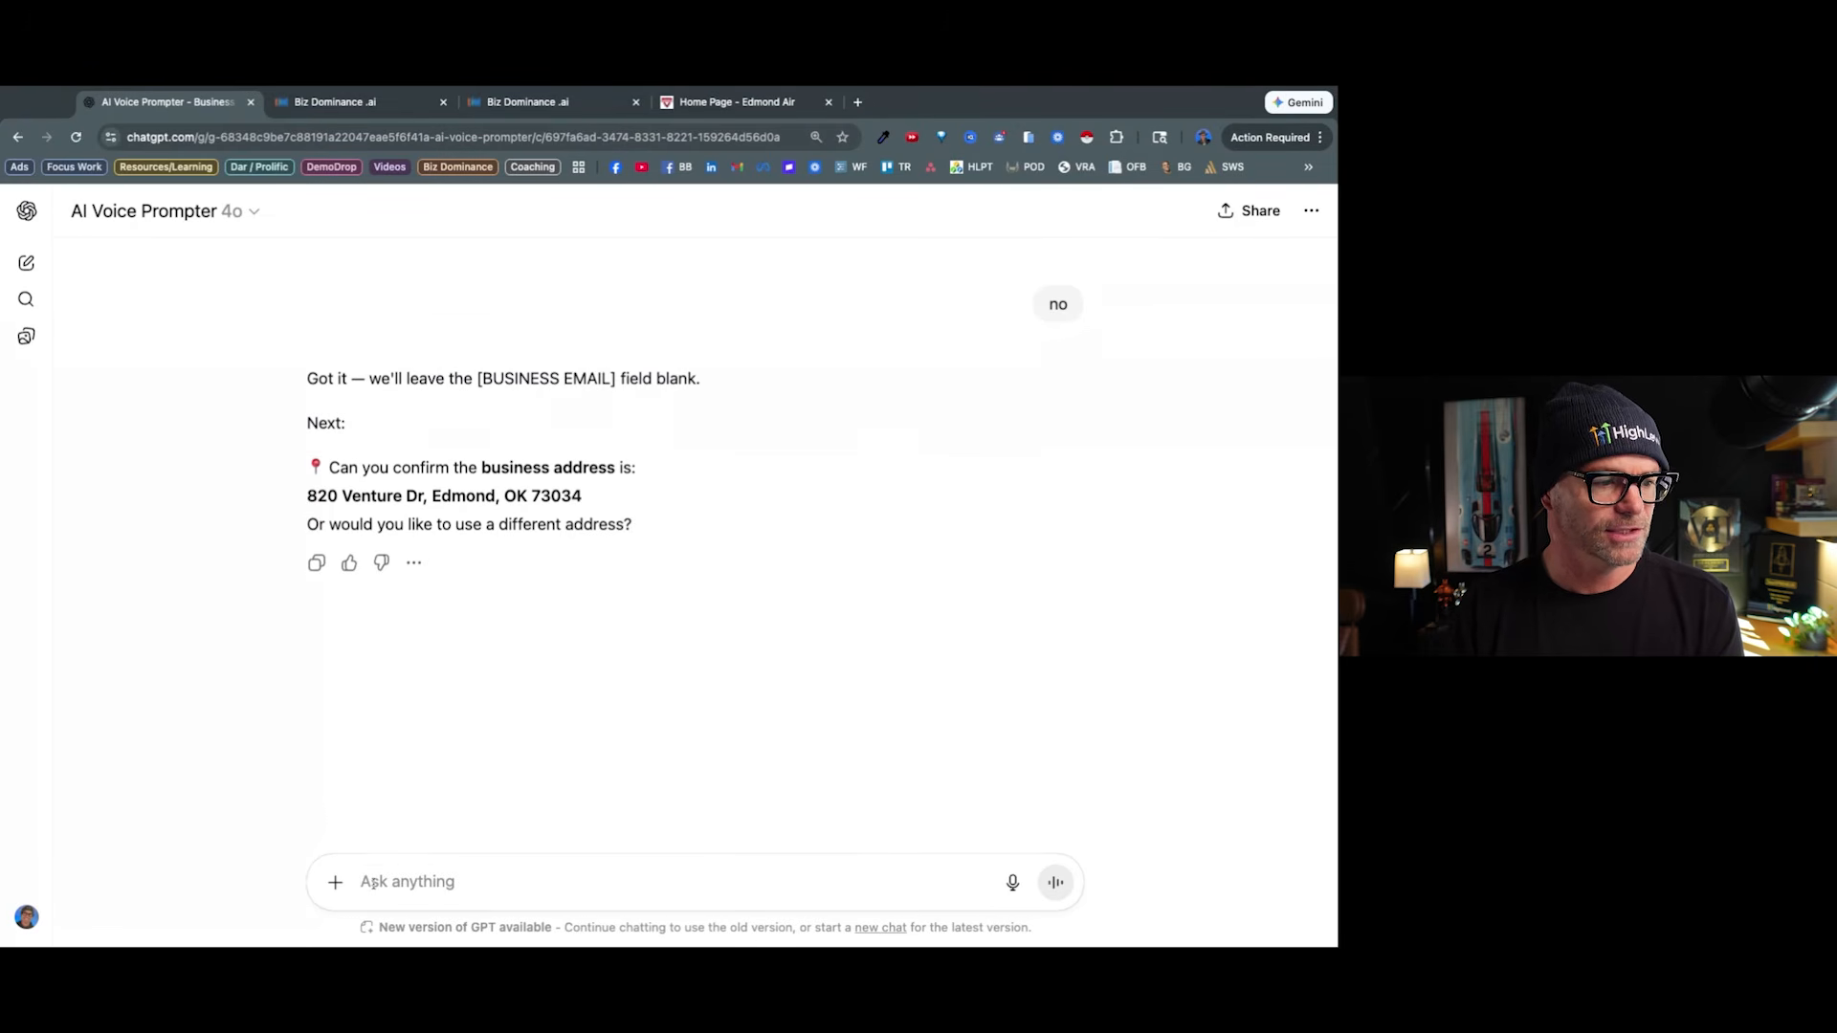
Answer the business address question with a different placeholder street address.
text(123 Main STre)
key(BackSpace)
text(treet)
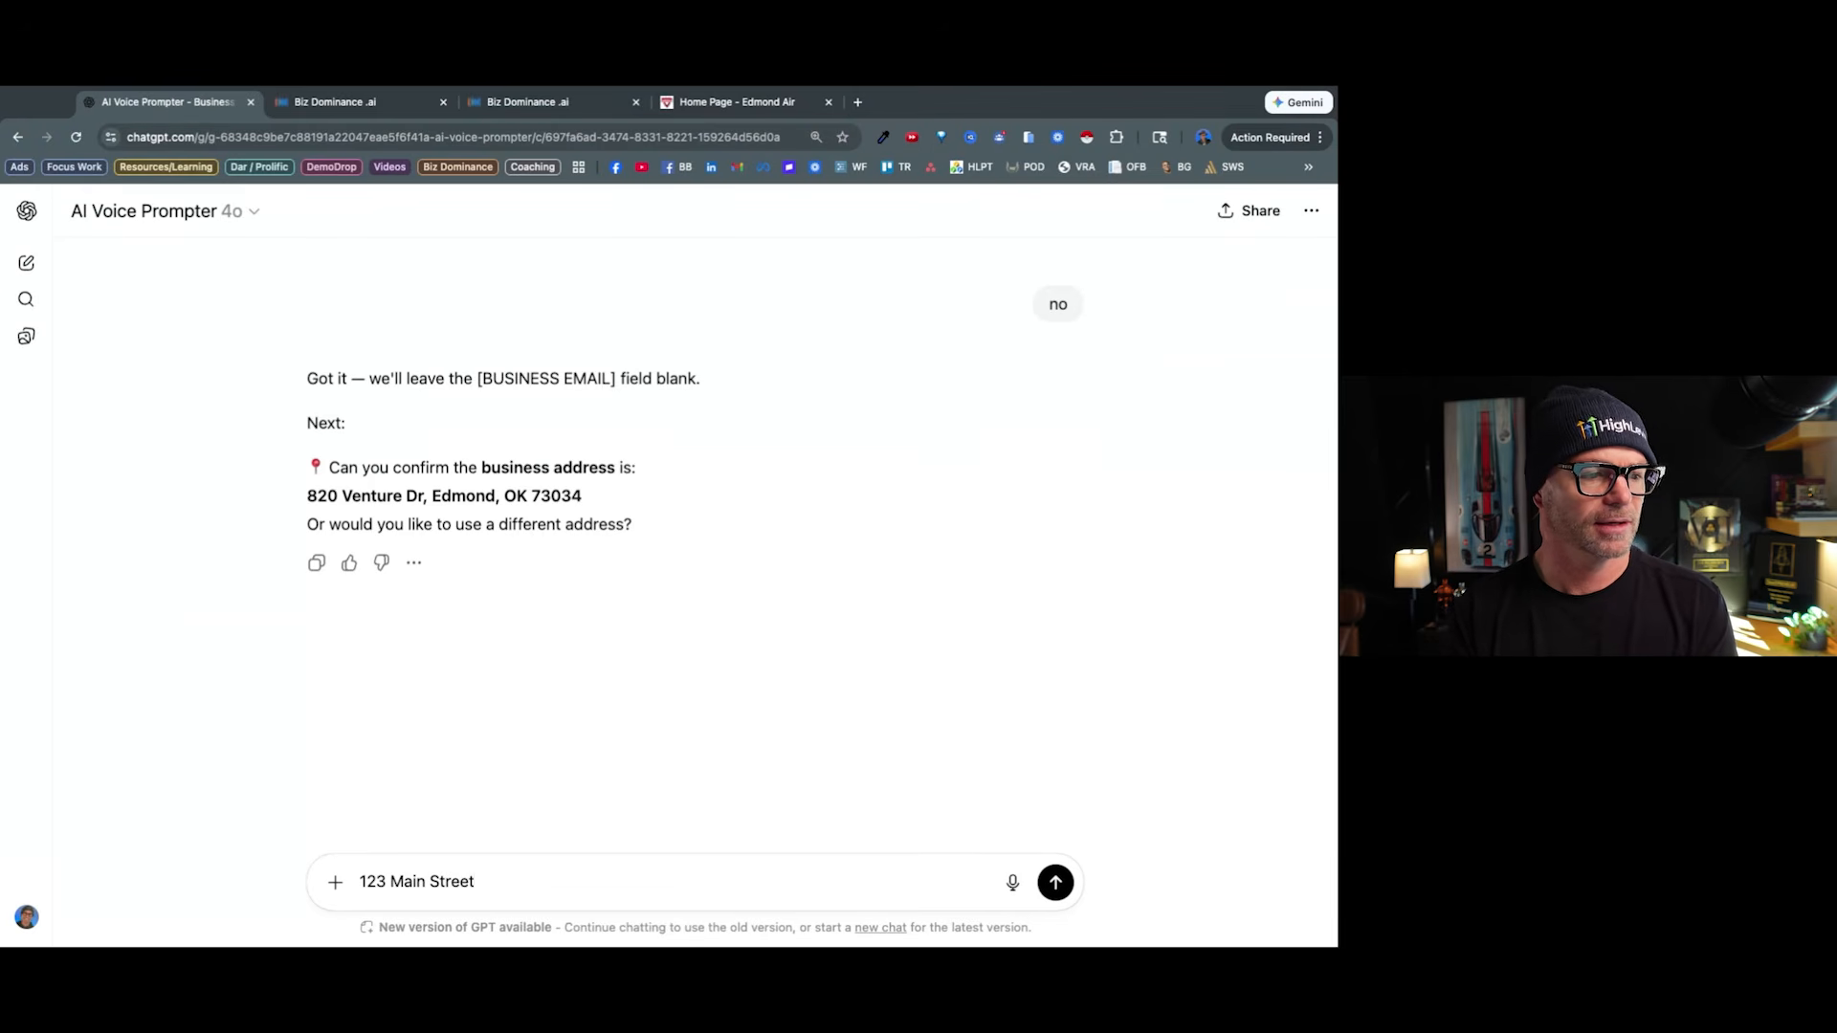
key(Return)
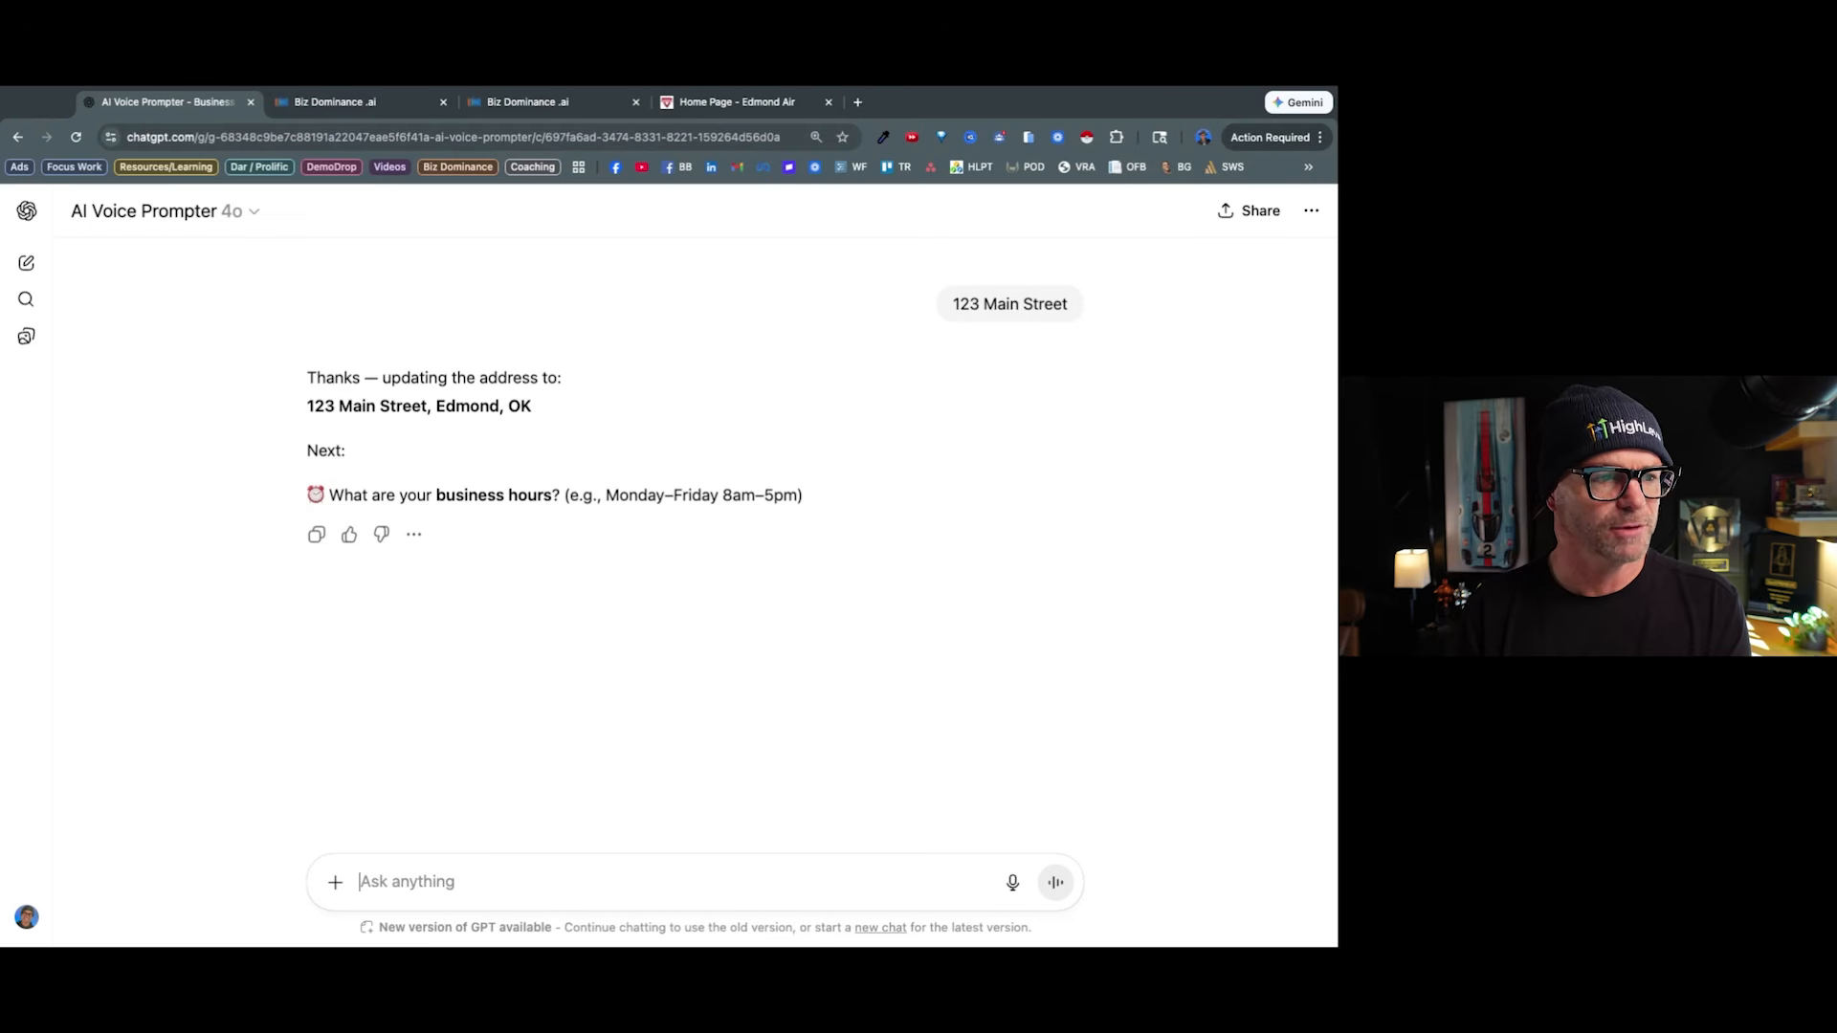
Answer "yes" to the business hours question and "y" to the Central Time zone question.
text(yes)
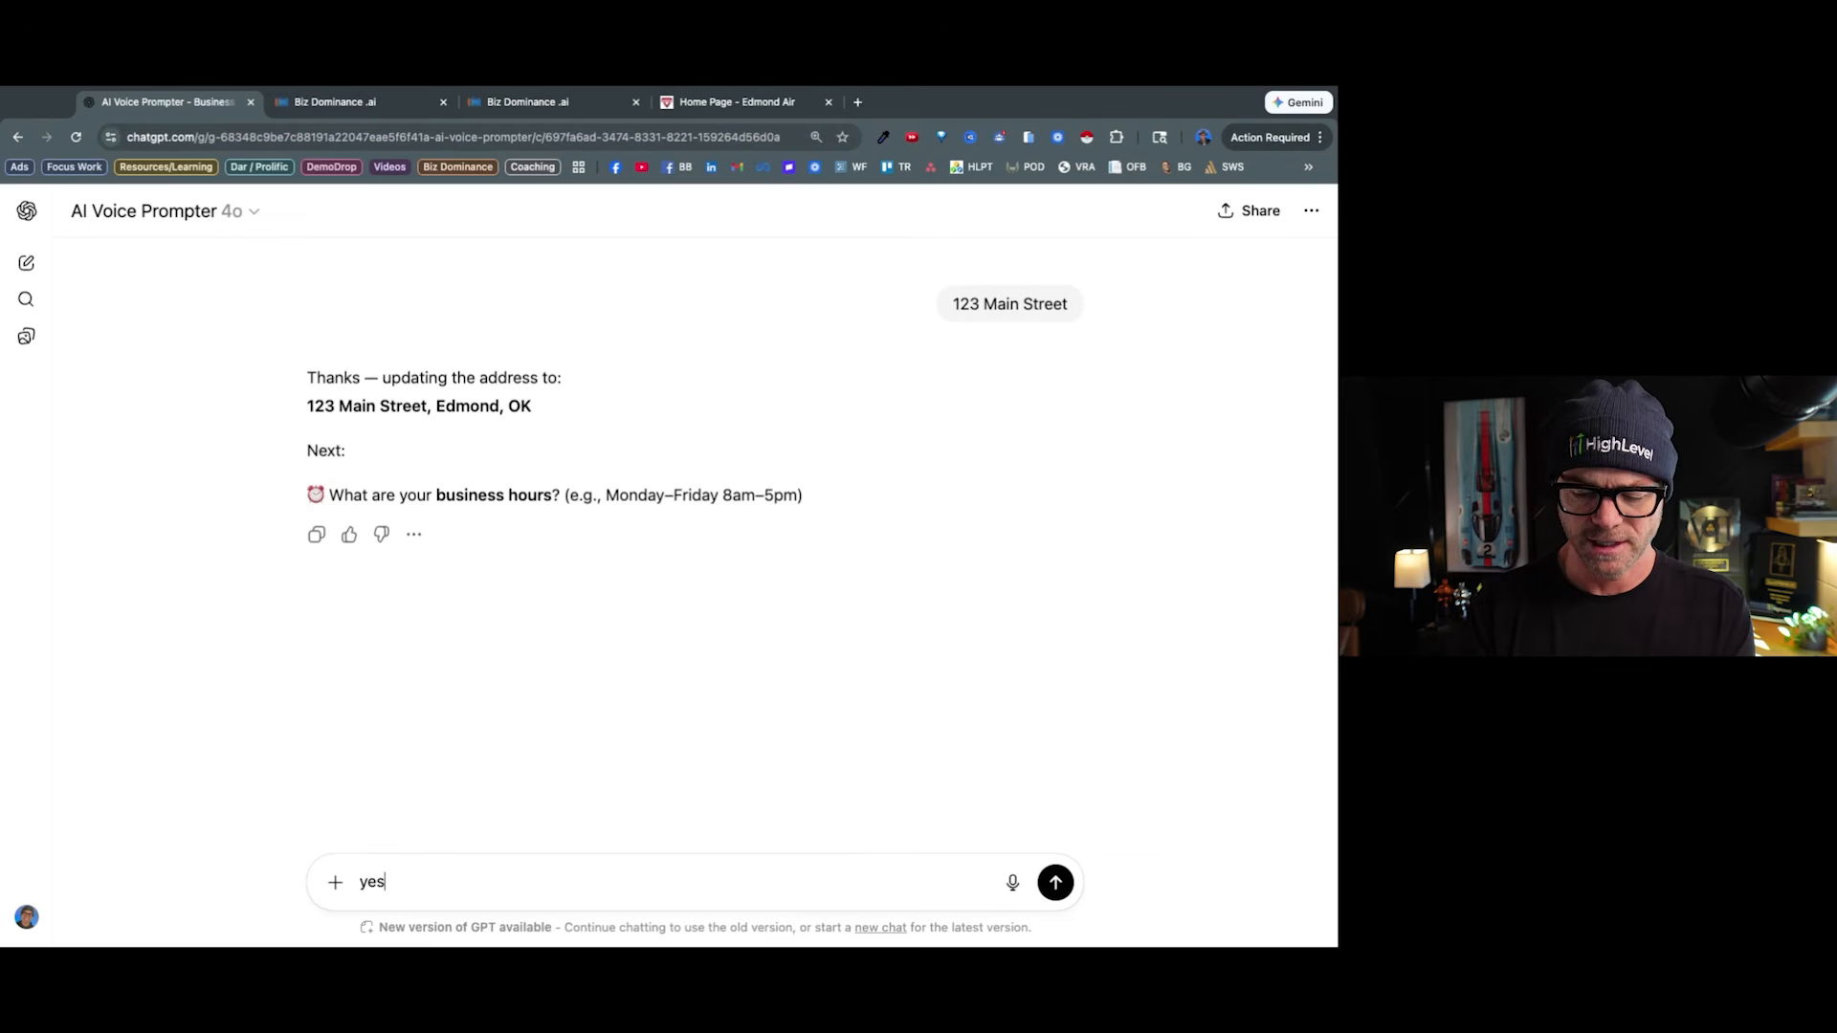
key(Return)
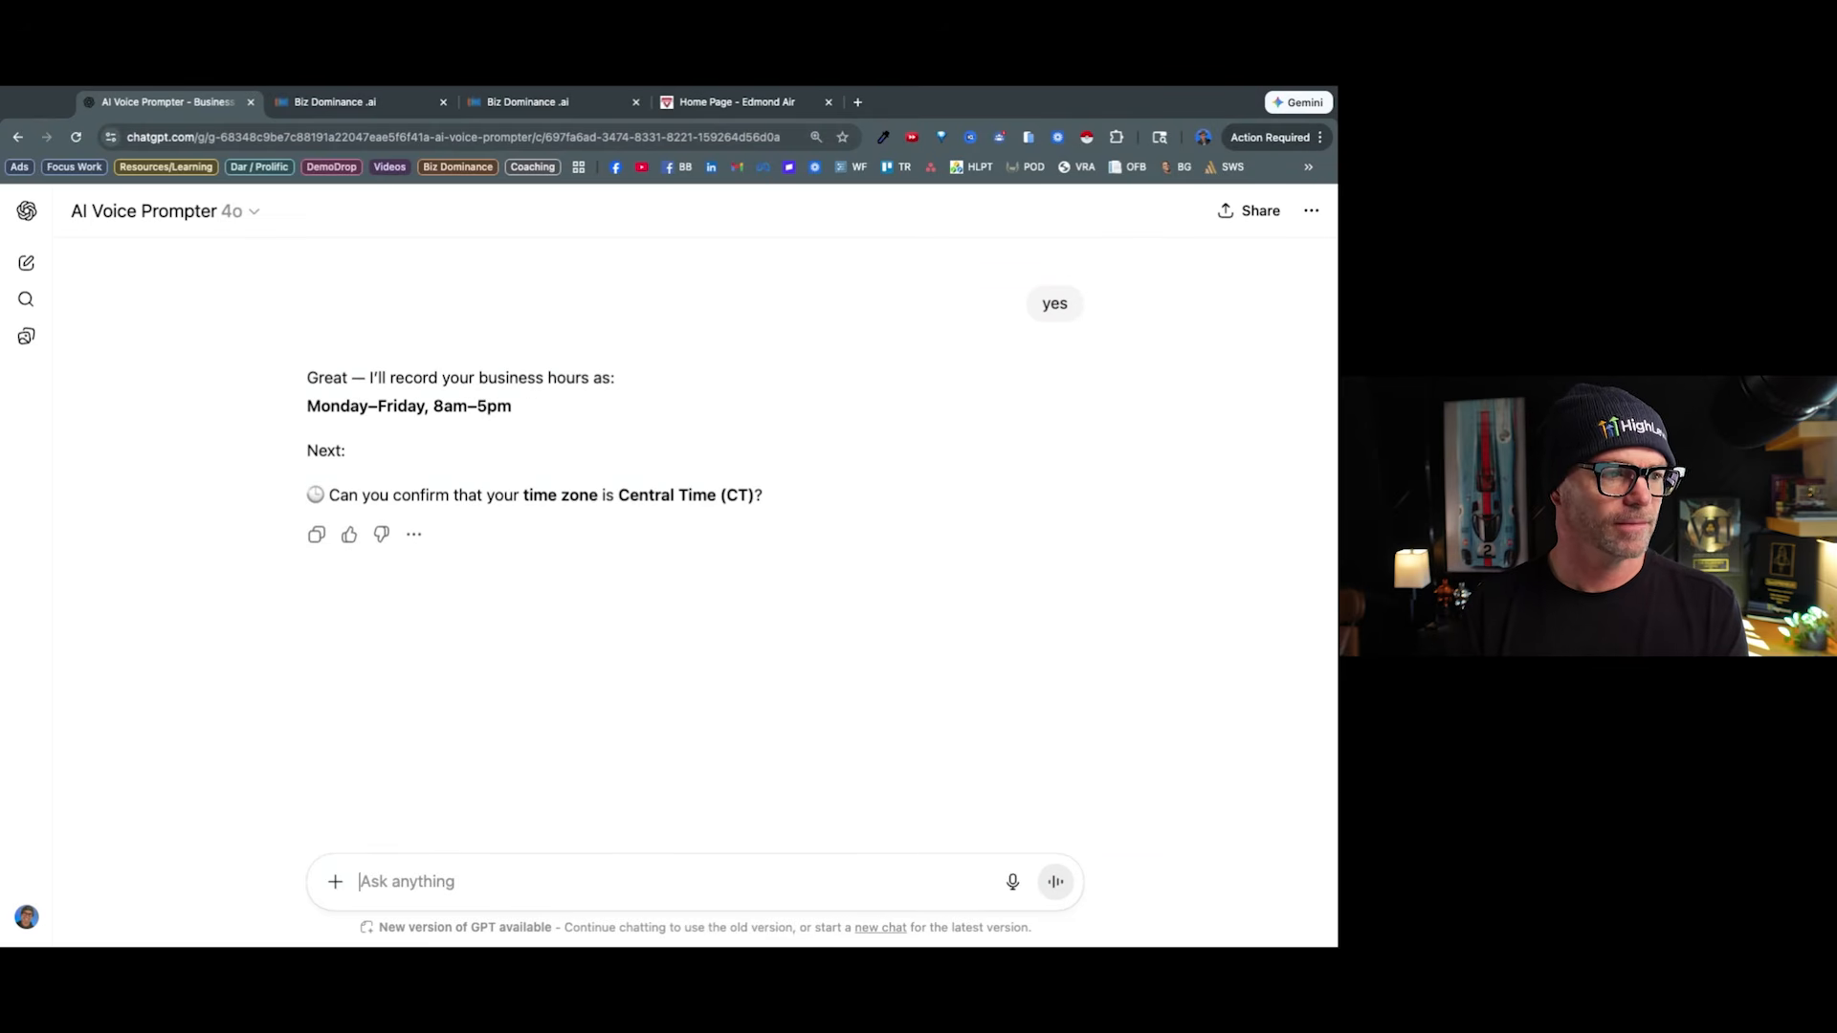
text(y)
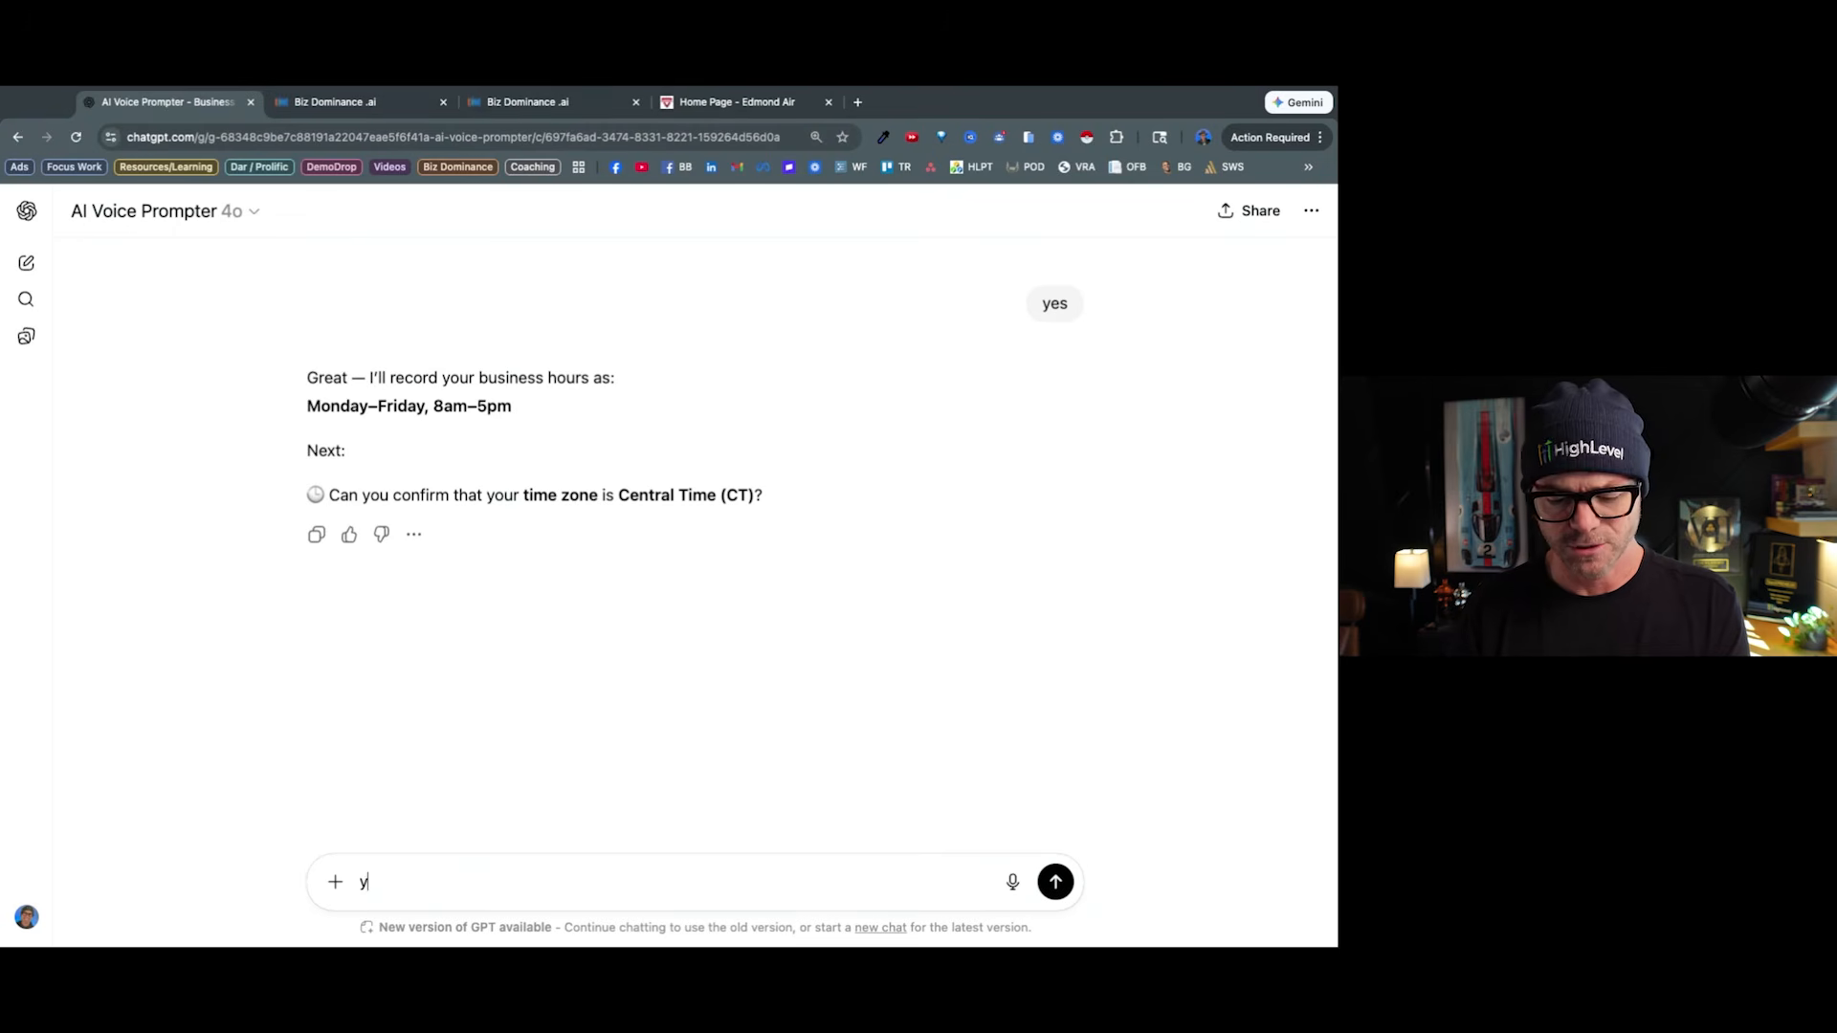
key(Return)
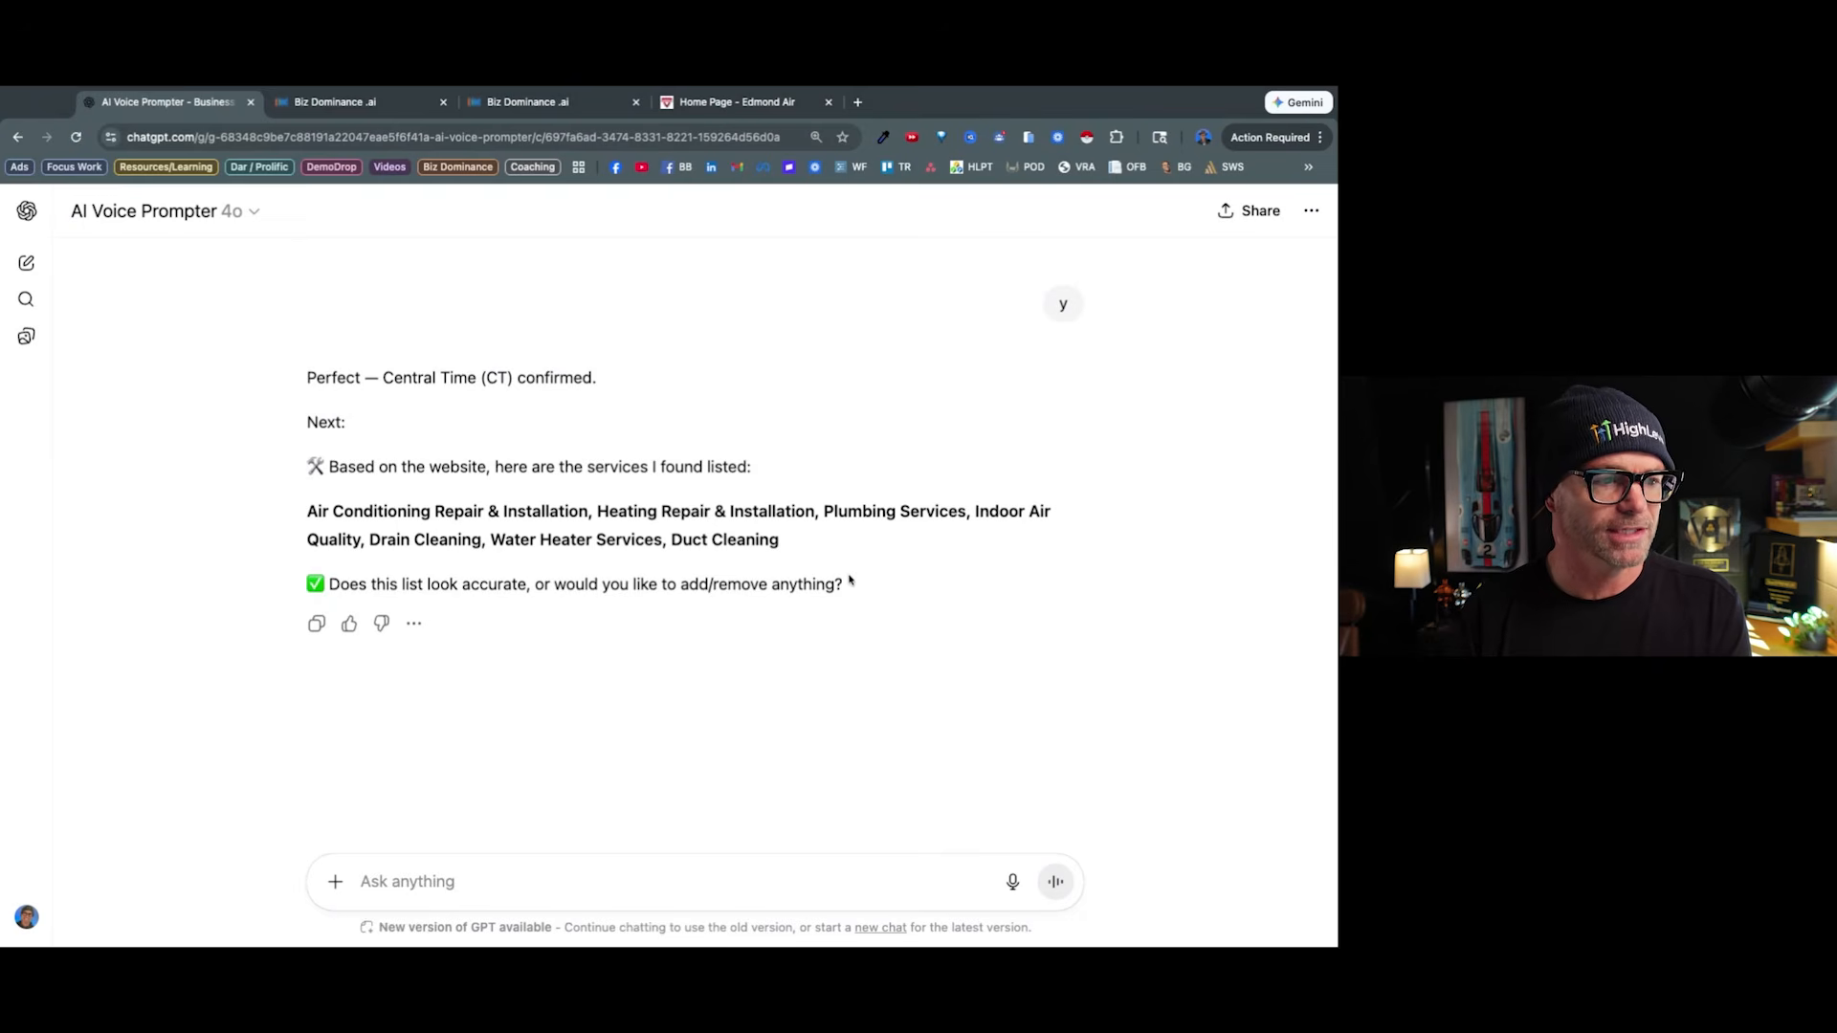
Approve the list of services with "looks good" and name the AI voice "Jennifer".
text(looks good)
key(Return)
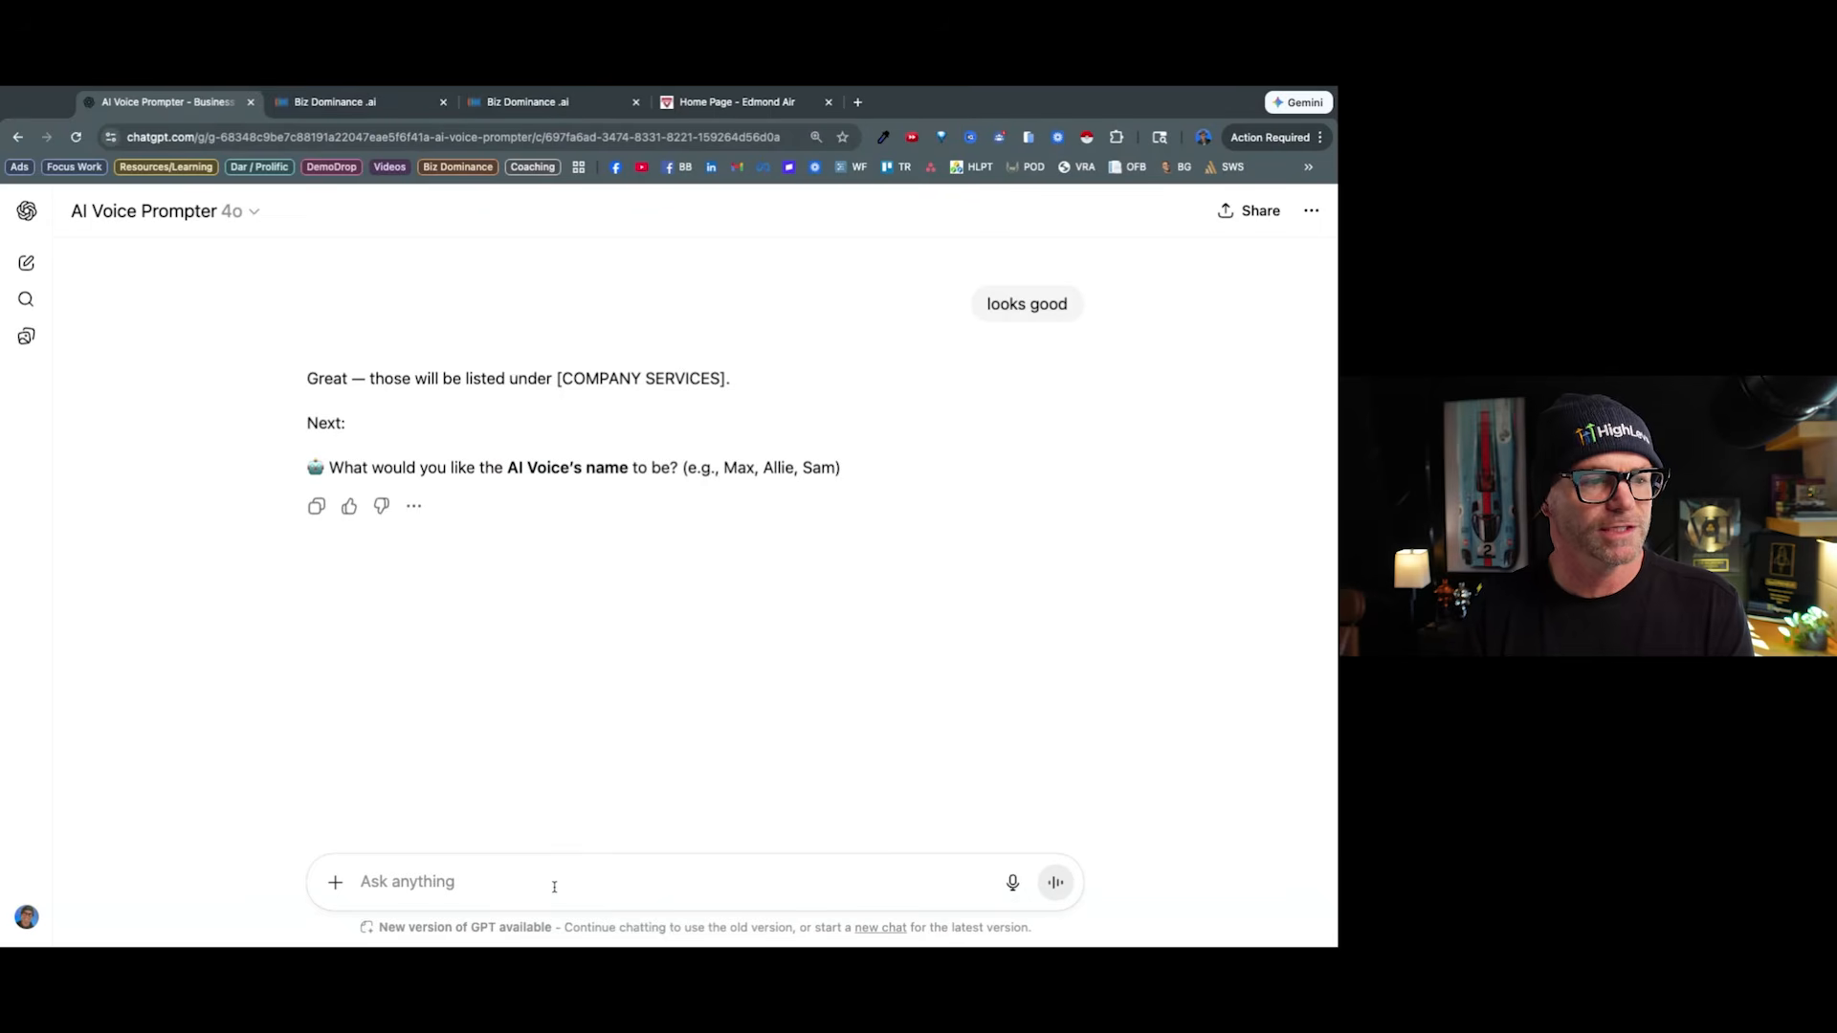
text(Jennif)
key(BackSpace)
text(nnifer)
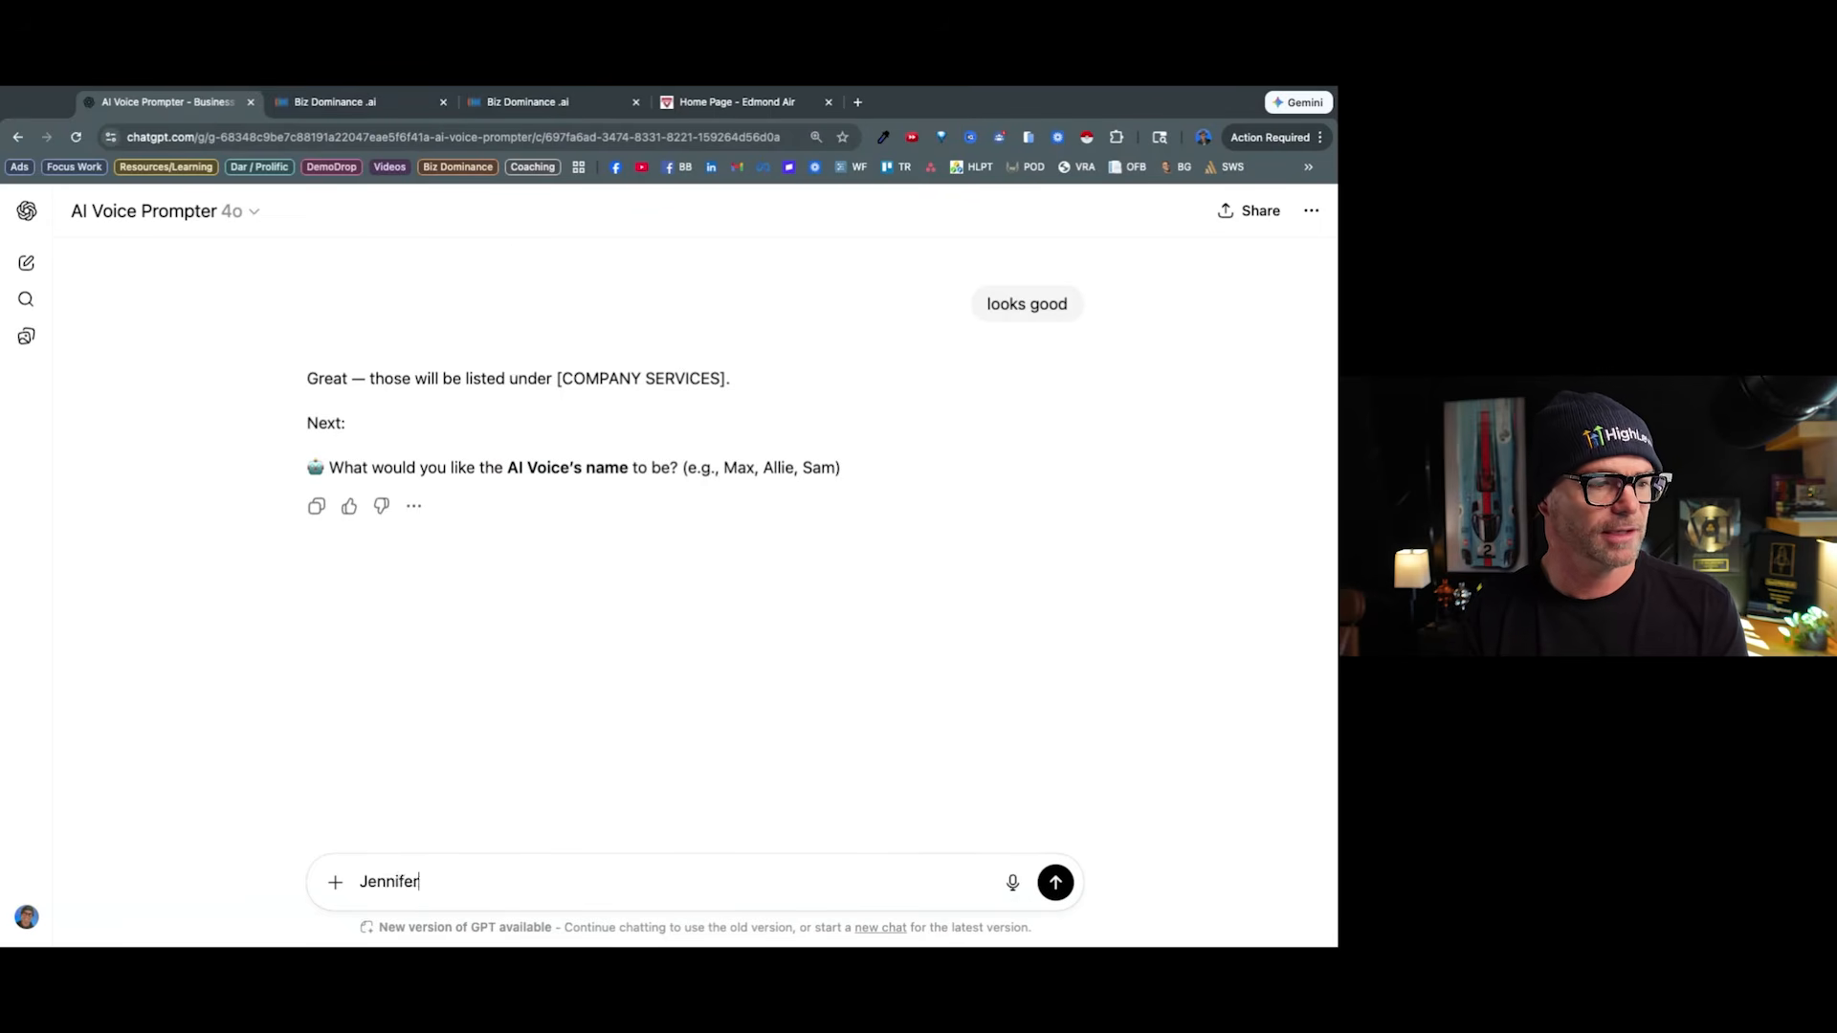
key(Return)
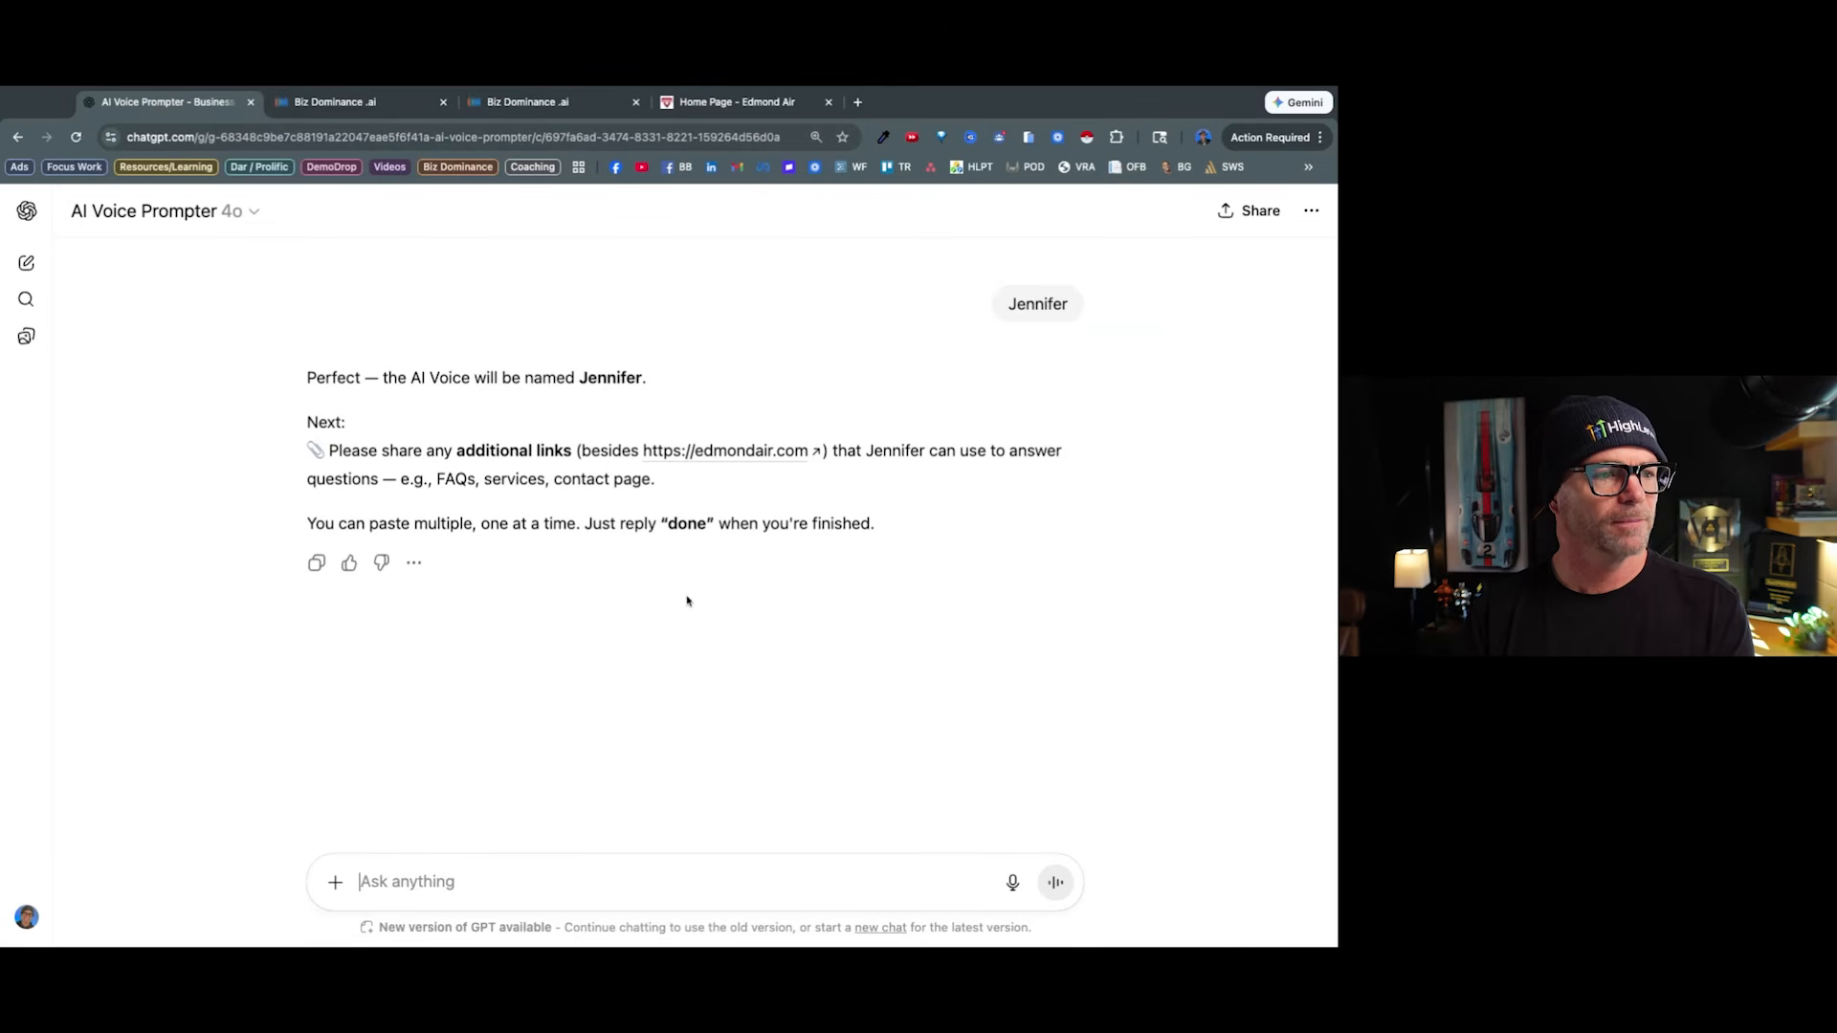
Reply "none" for additional links and dictate a message asking for suggested FAQs based on what it knows about the website.
text(none)
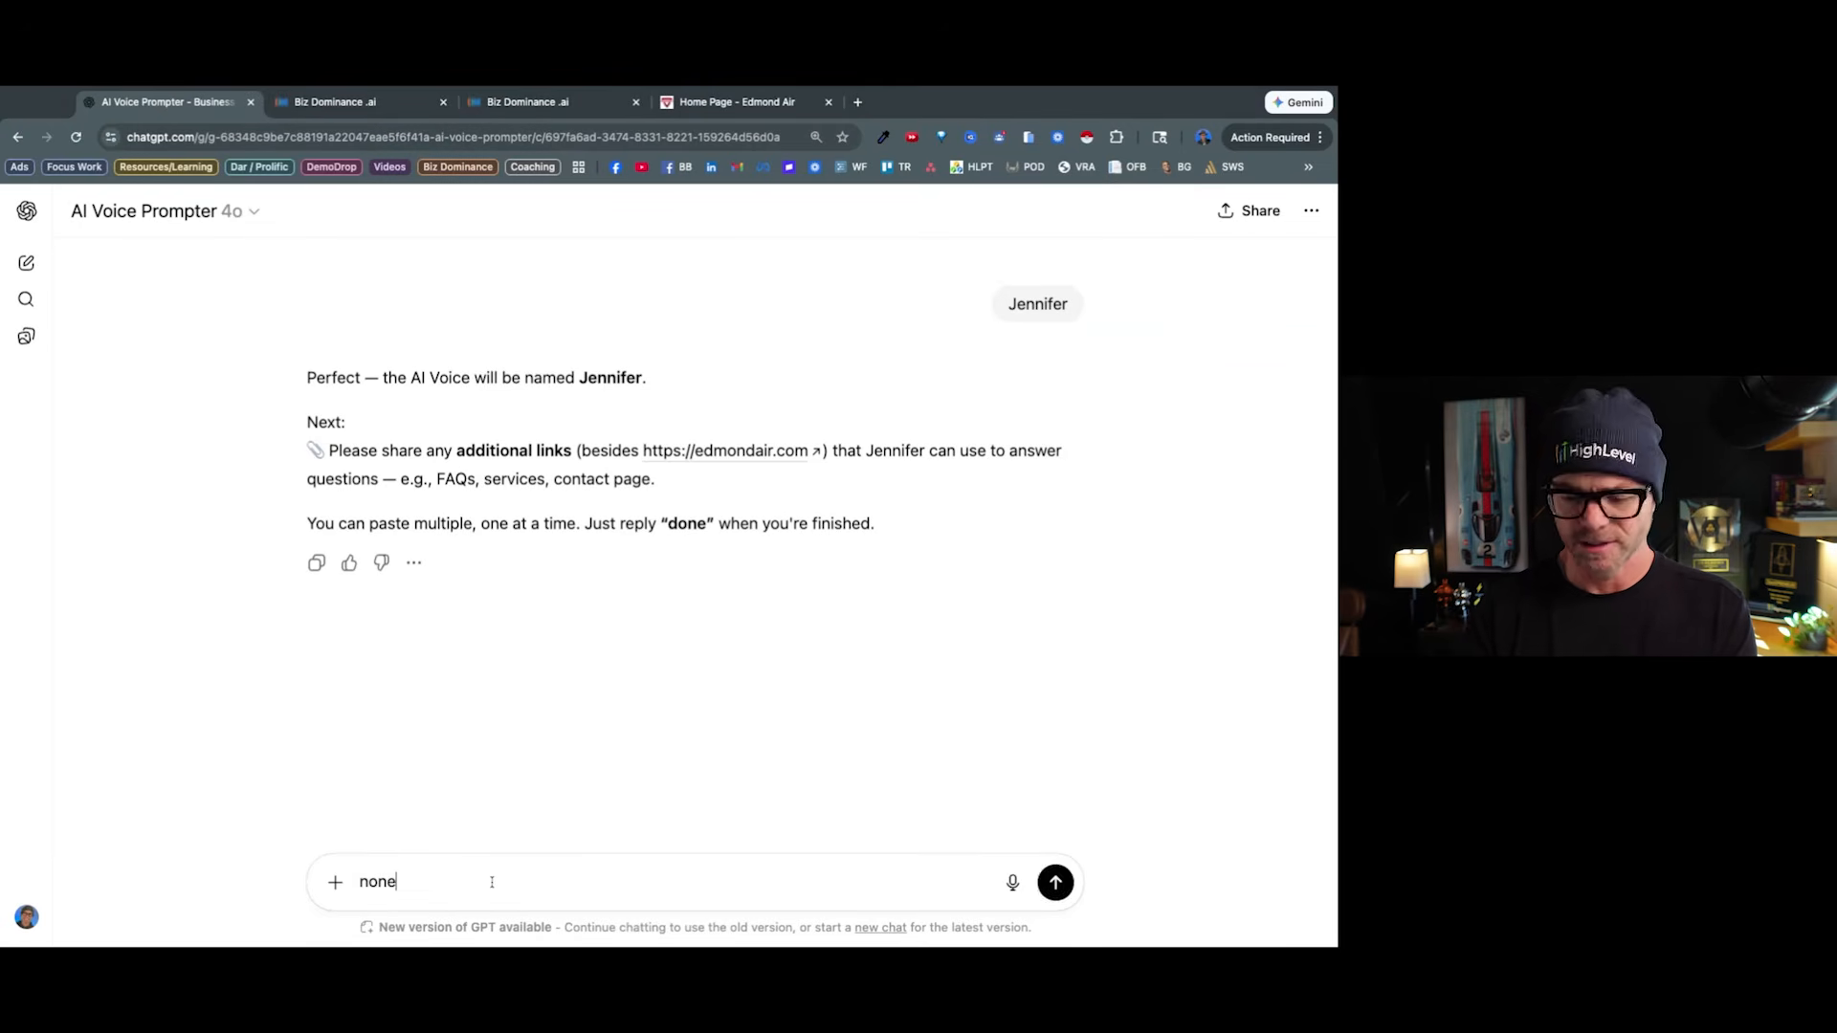
key(Return)
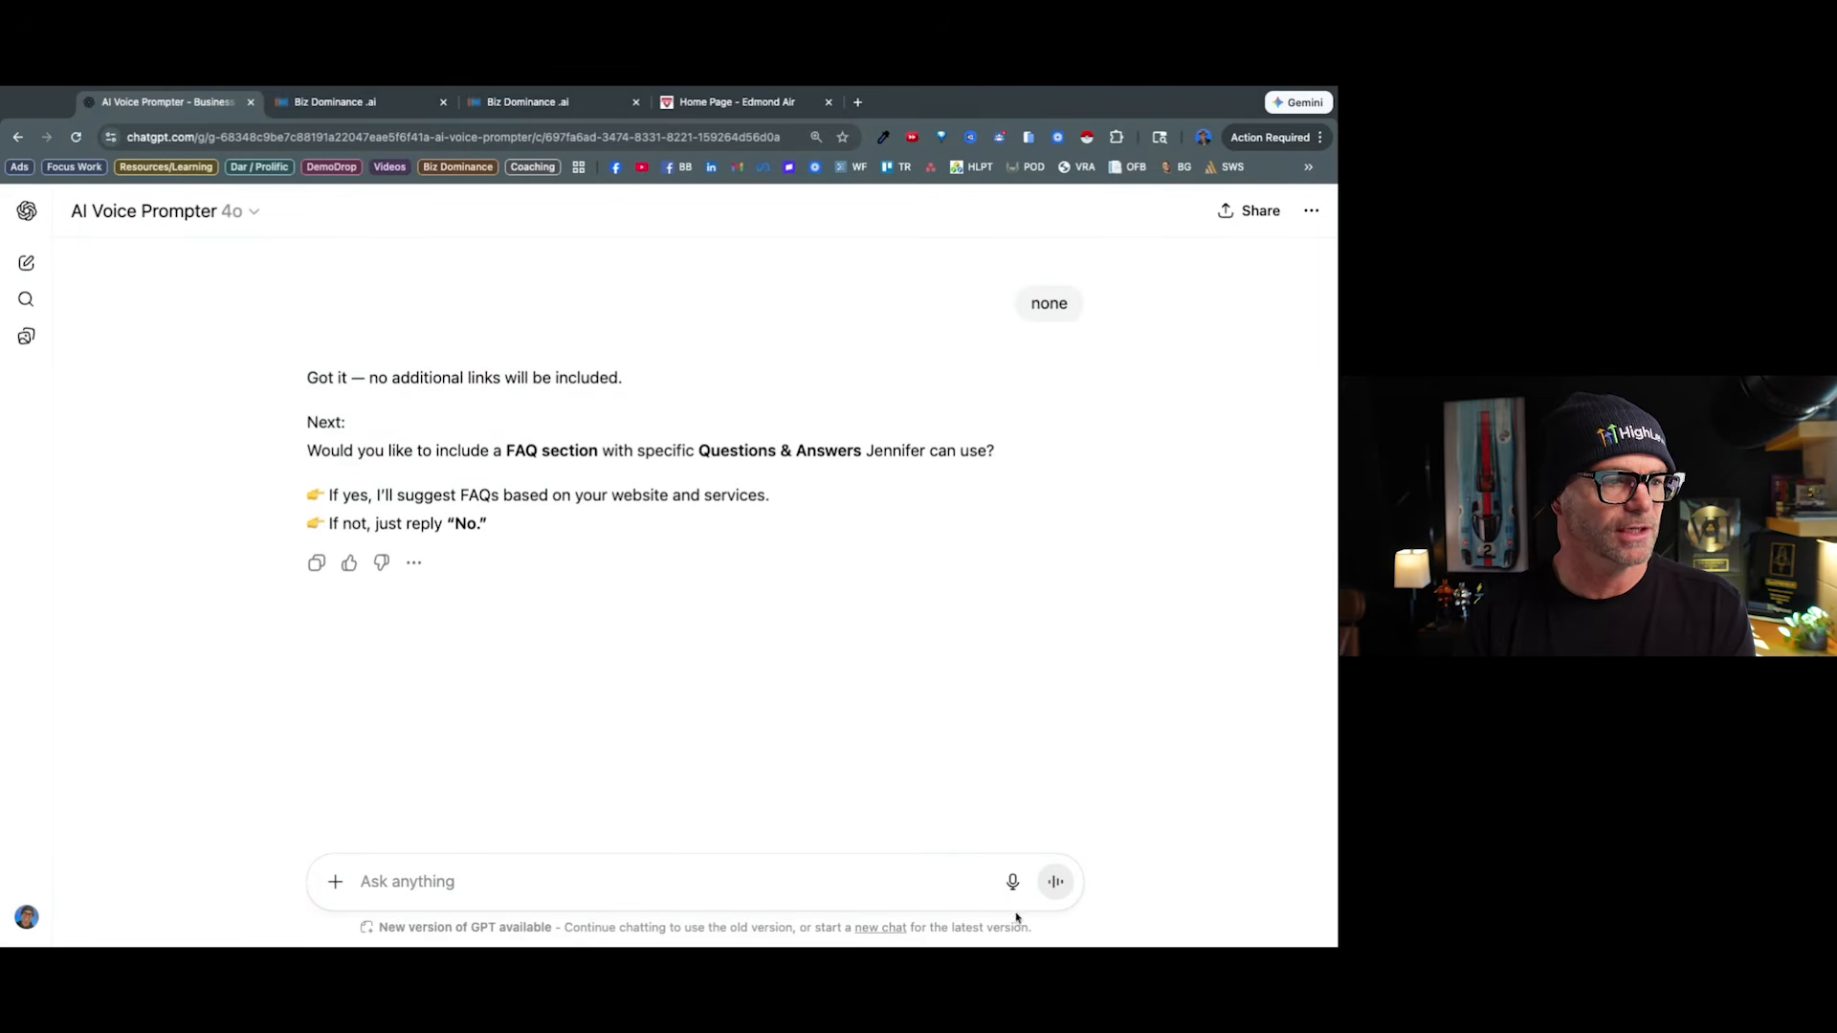
click(1012, 881)
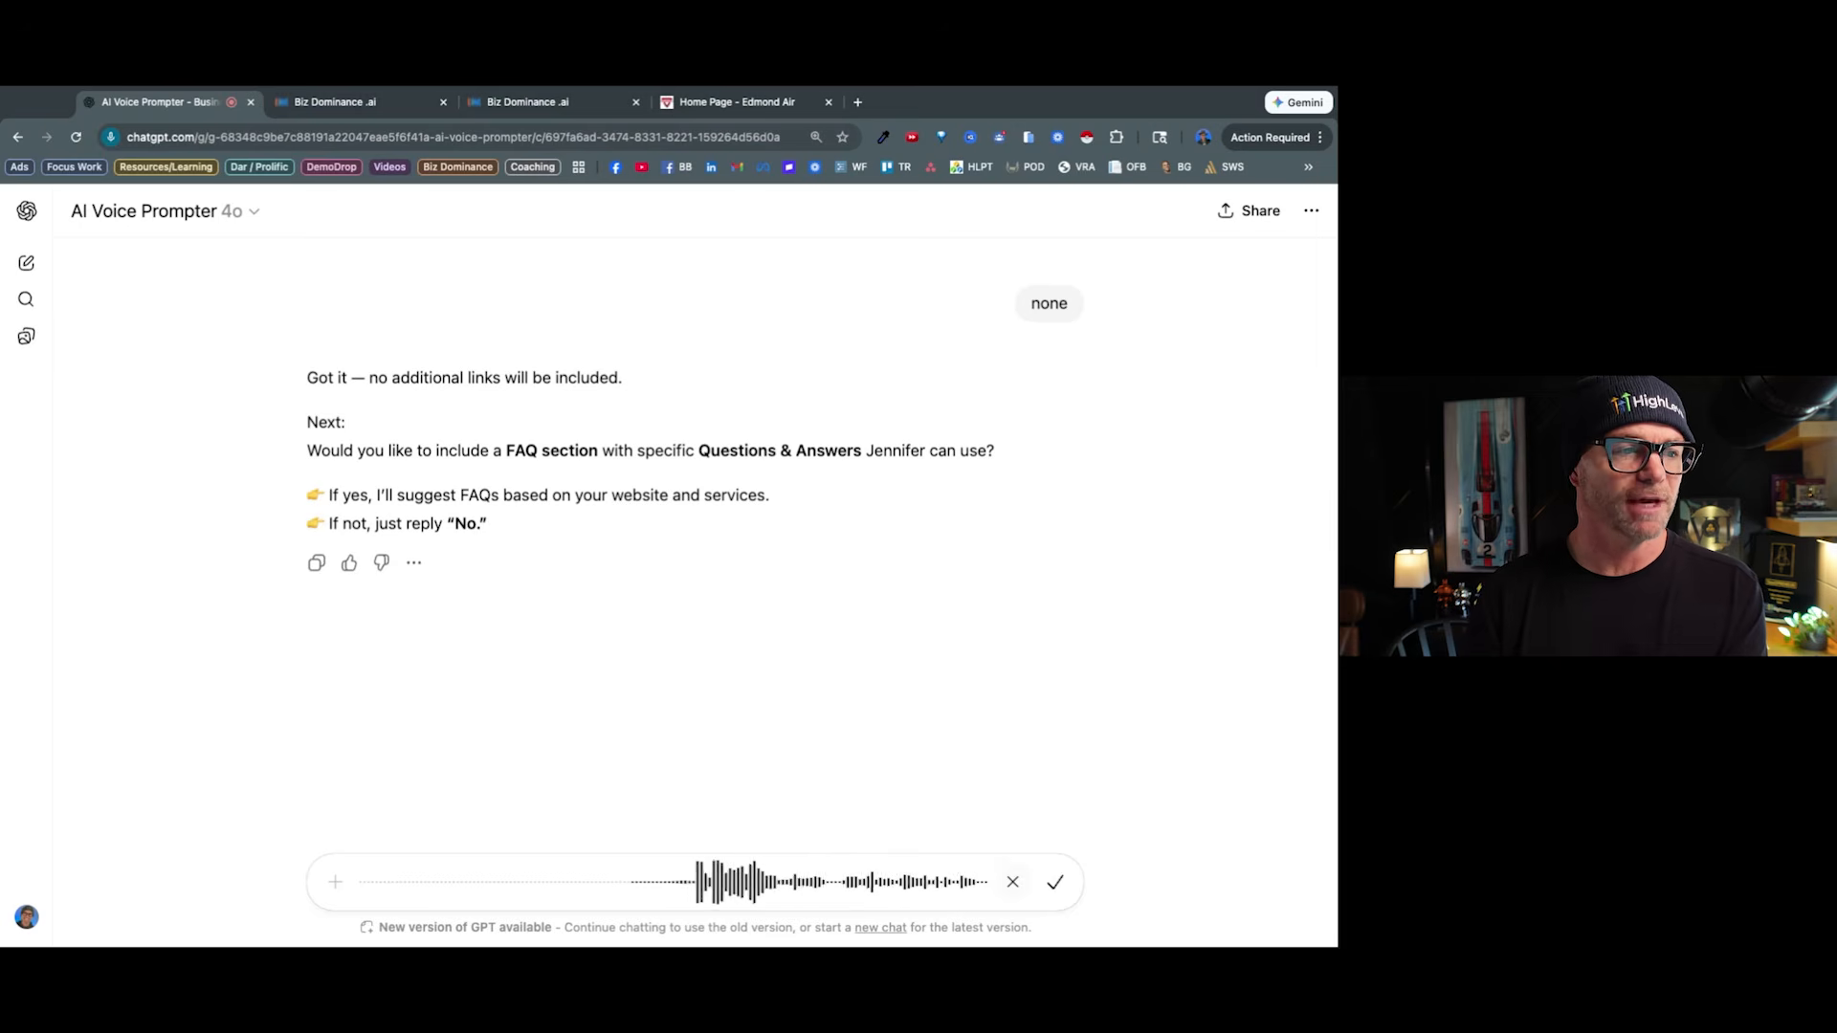
click(1054, 881)
click(1055, 881)
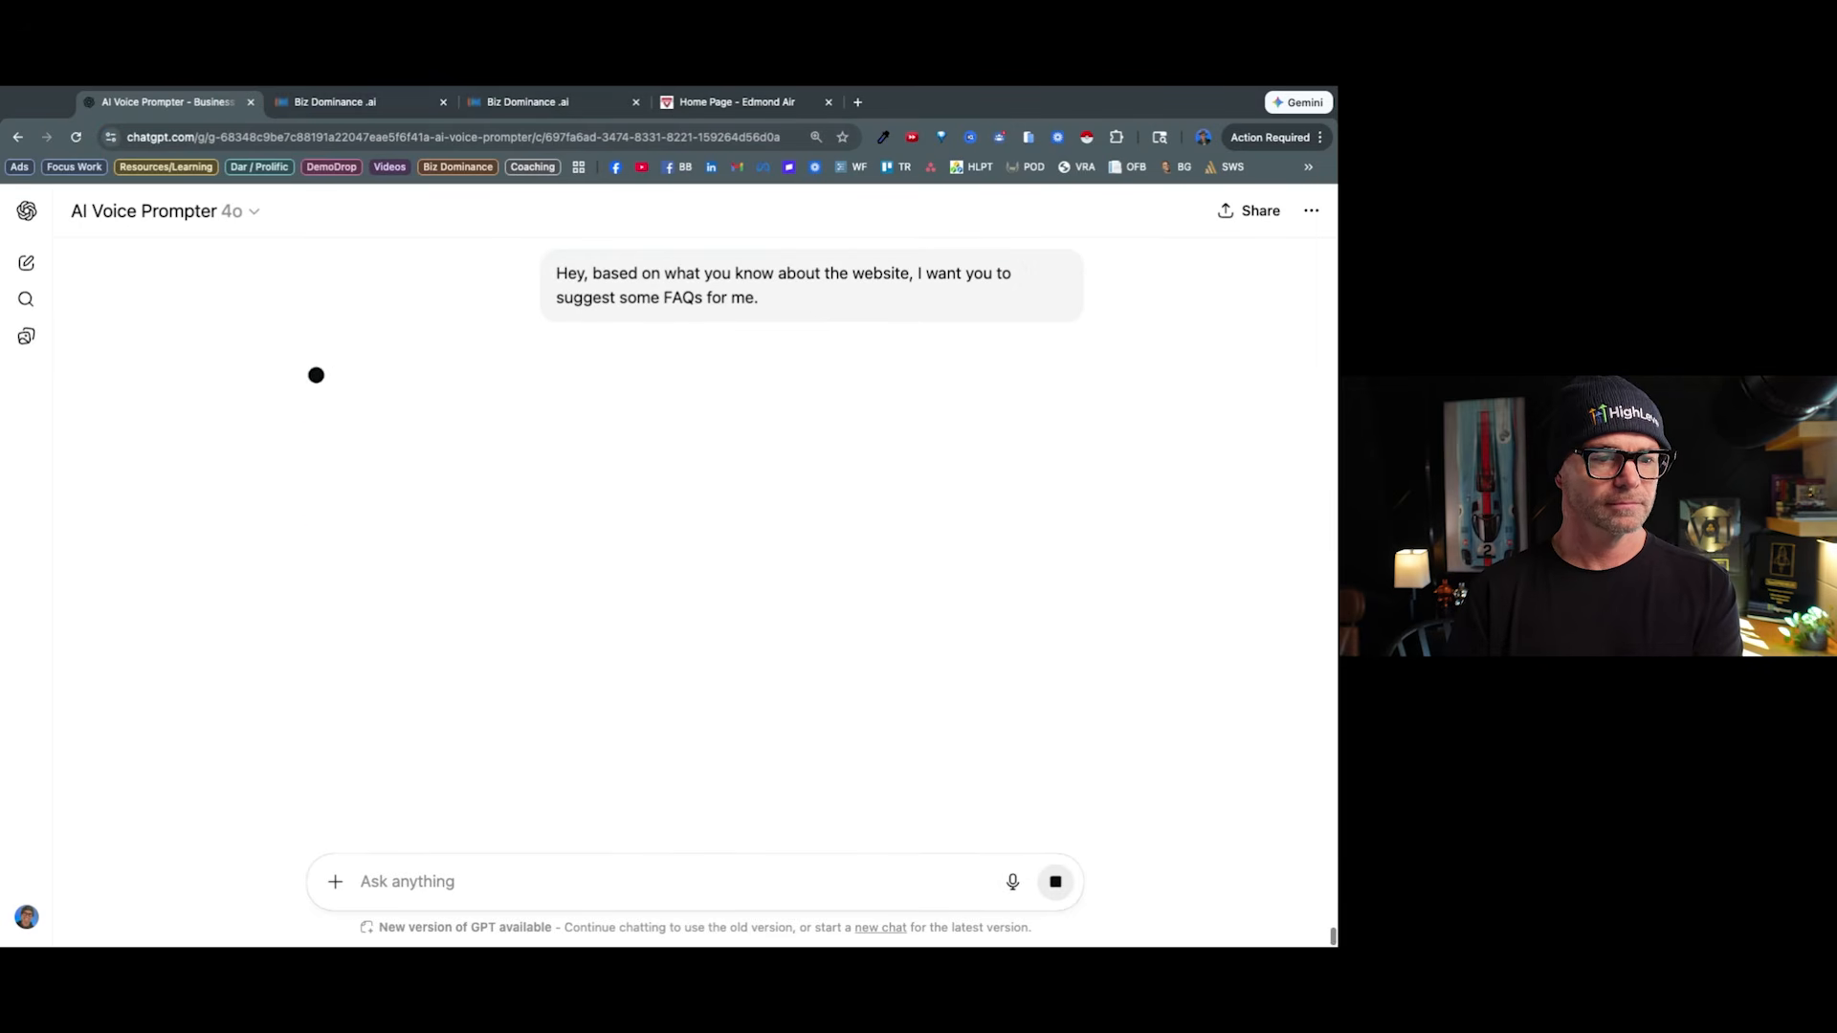
Look through the suggested FAQs and accept them with the reply "these are good".
scroll(1106, 734, down, 3)
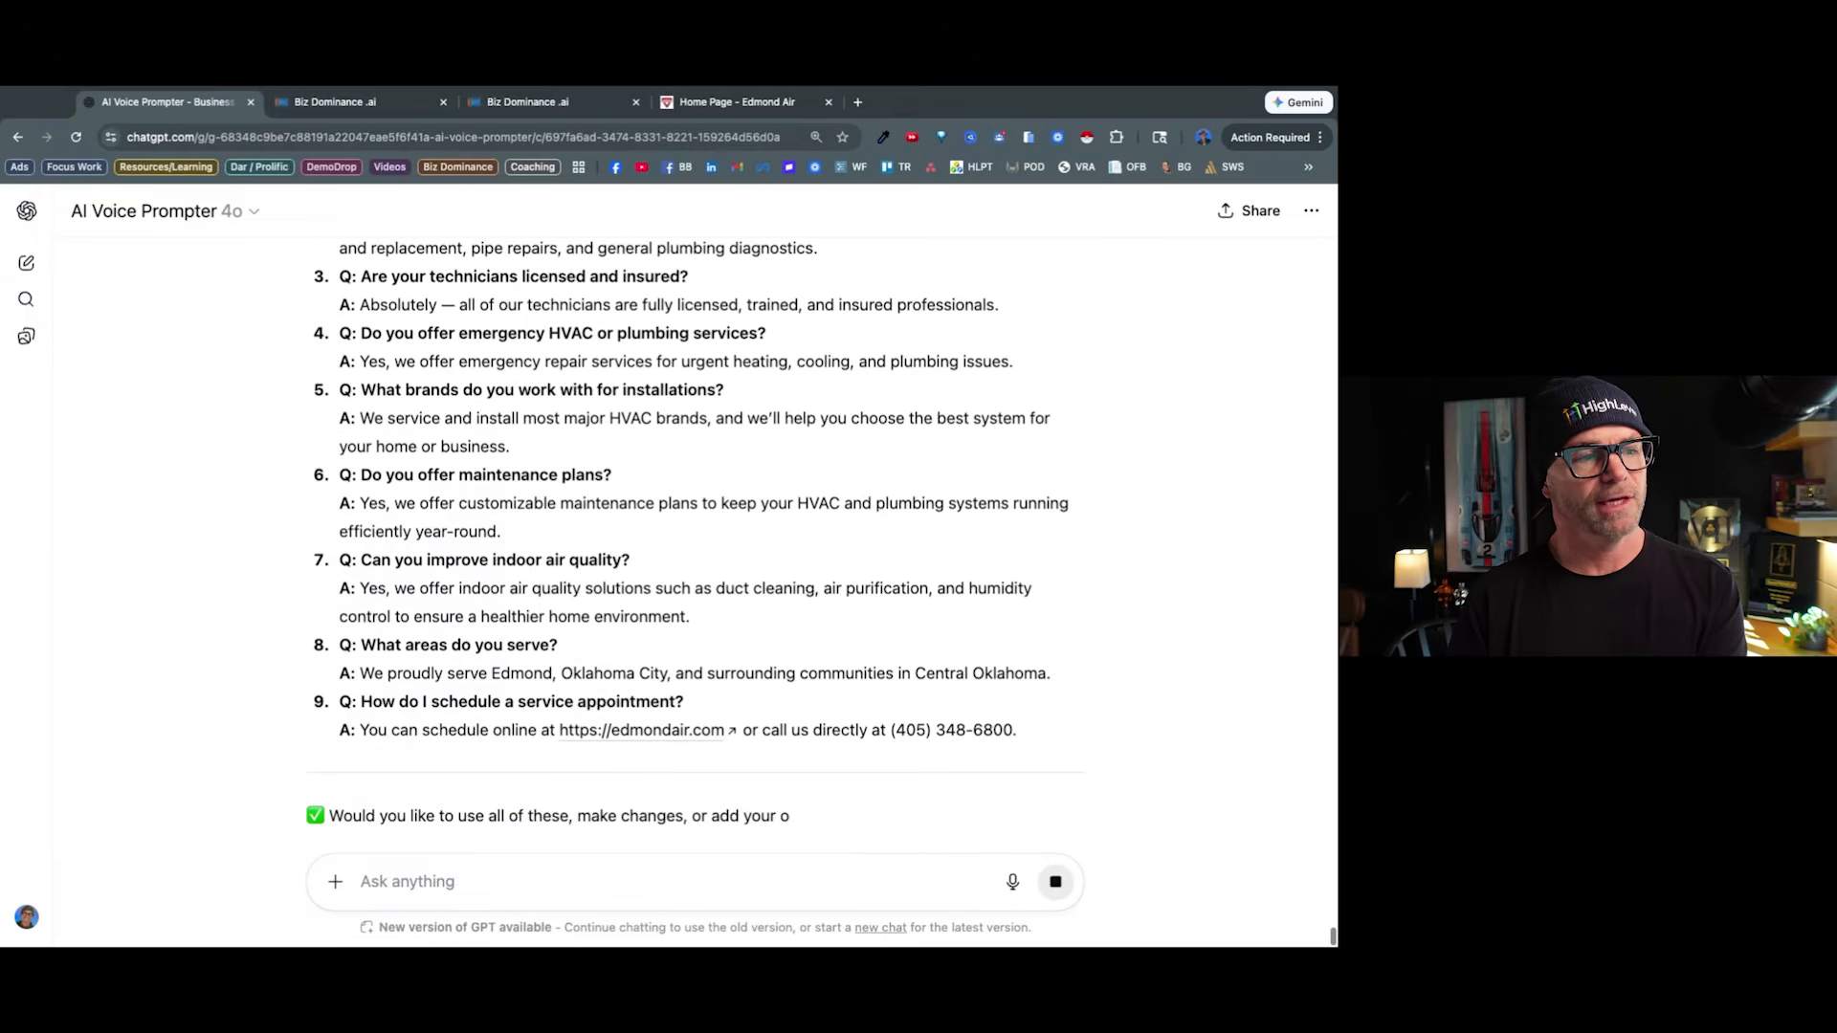
scroll(984, 730, up, 2)
scroll(984, 727, down, 3)
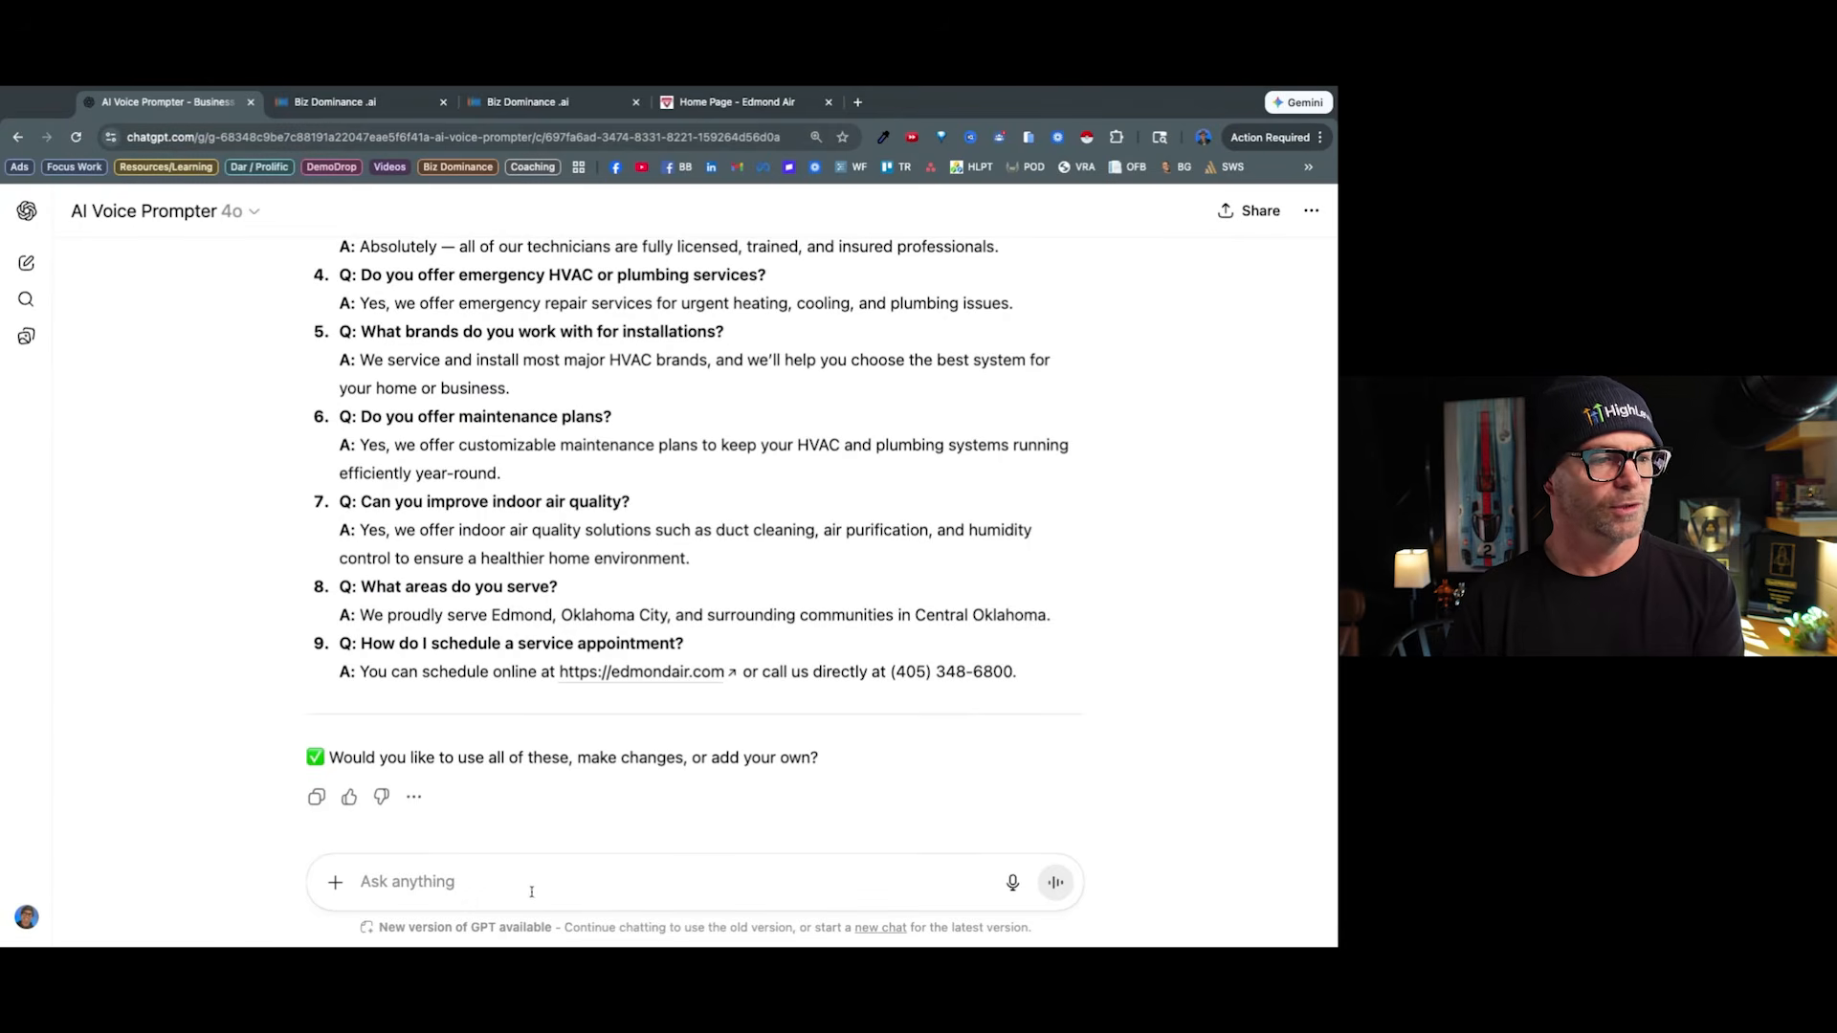
text(these are good)
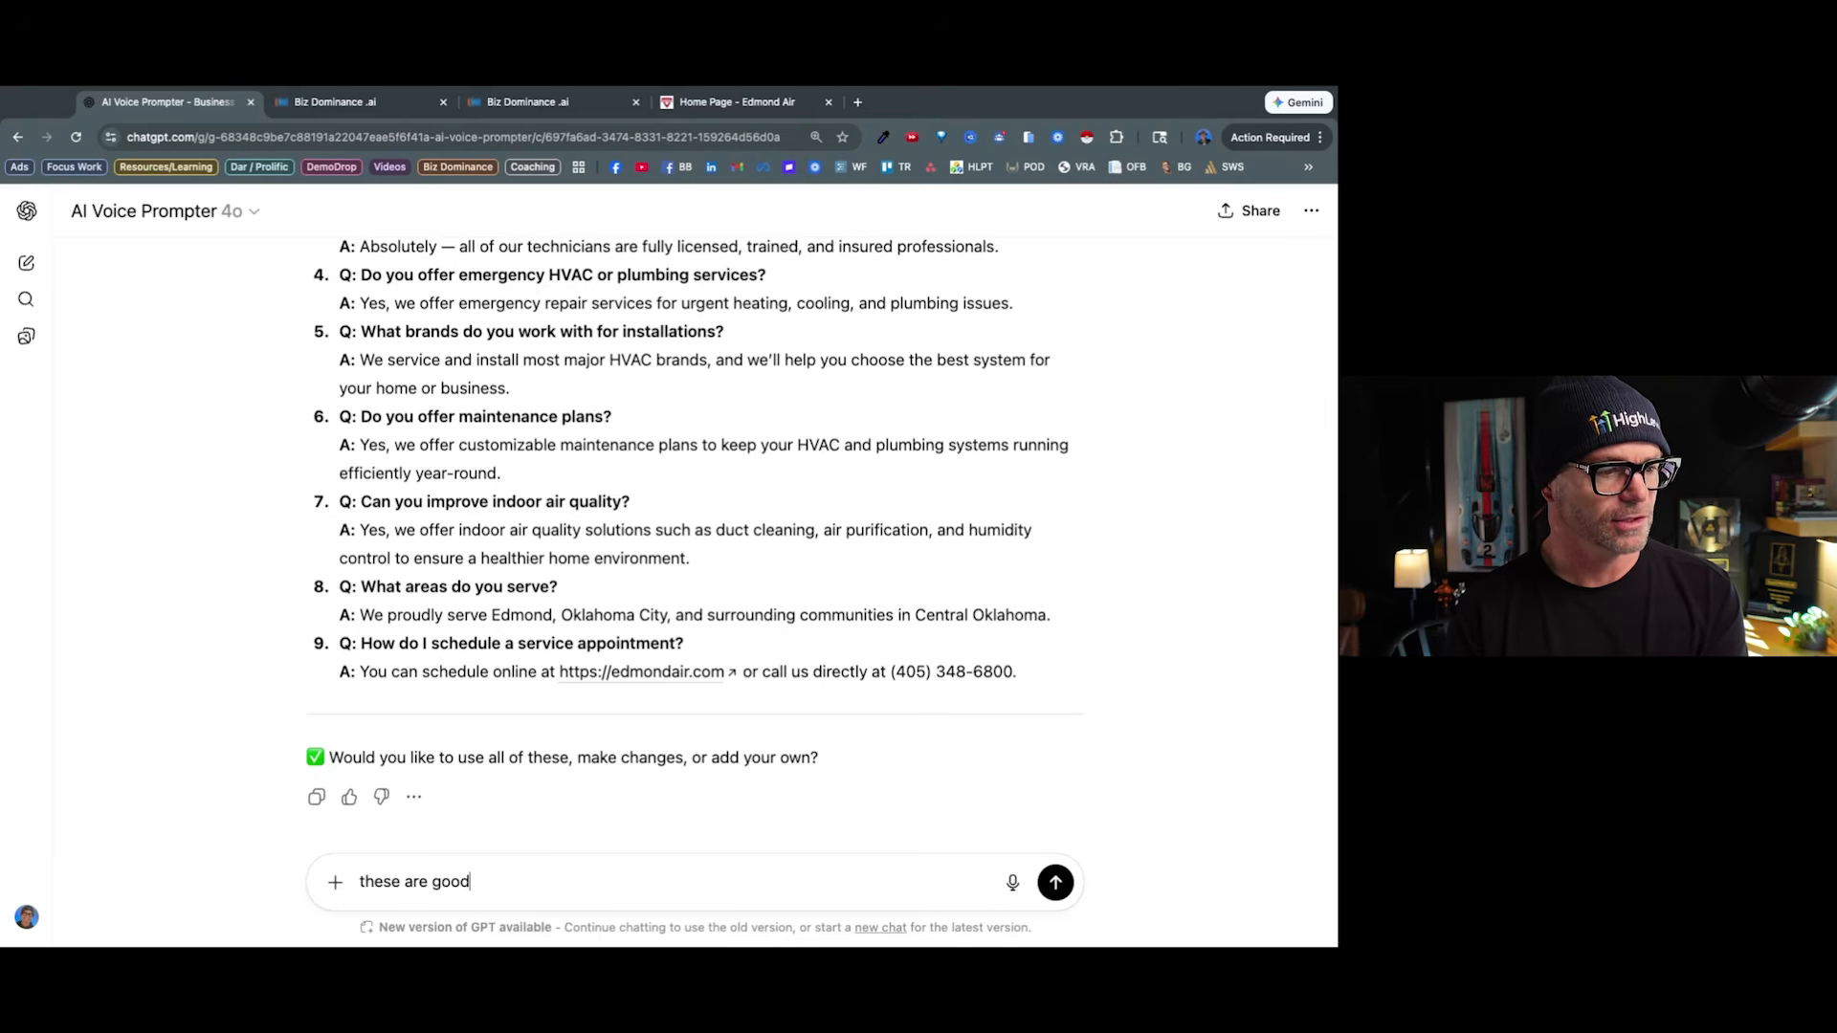
key(Return)
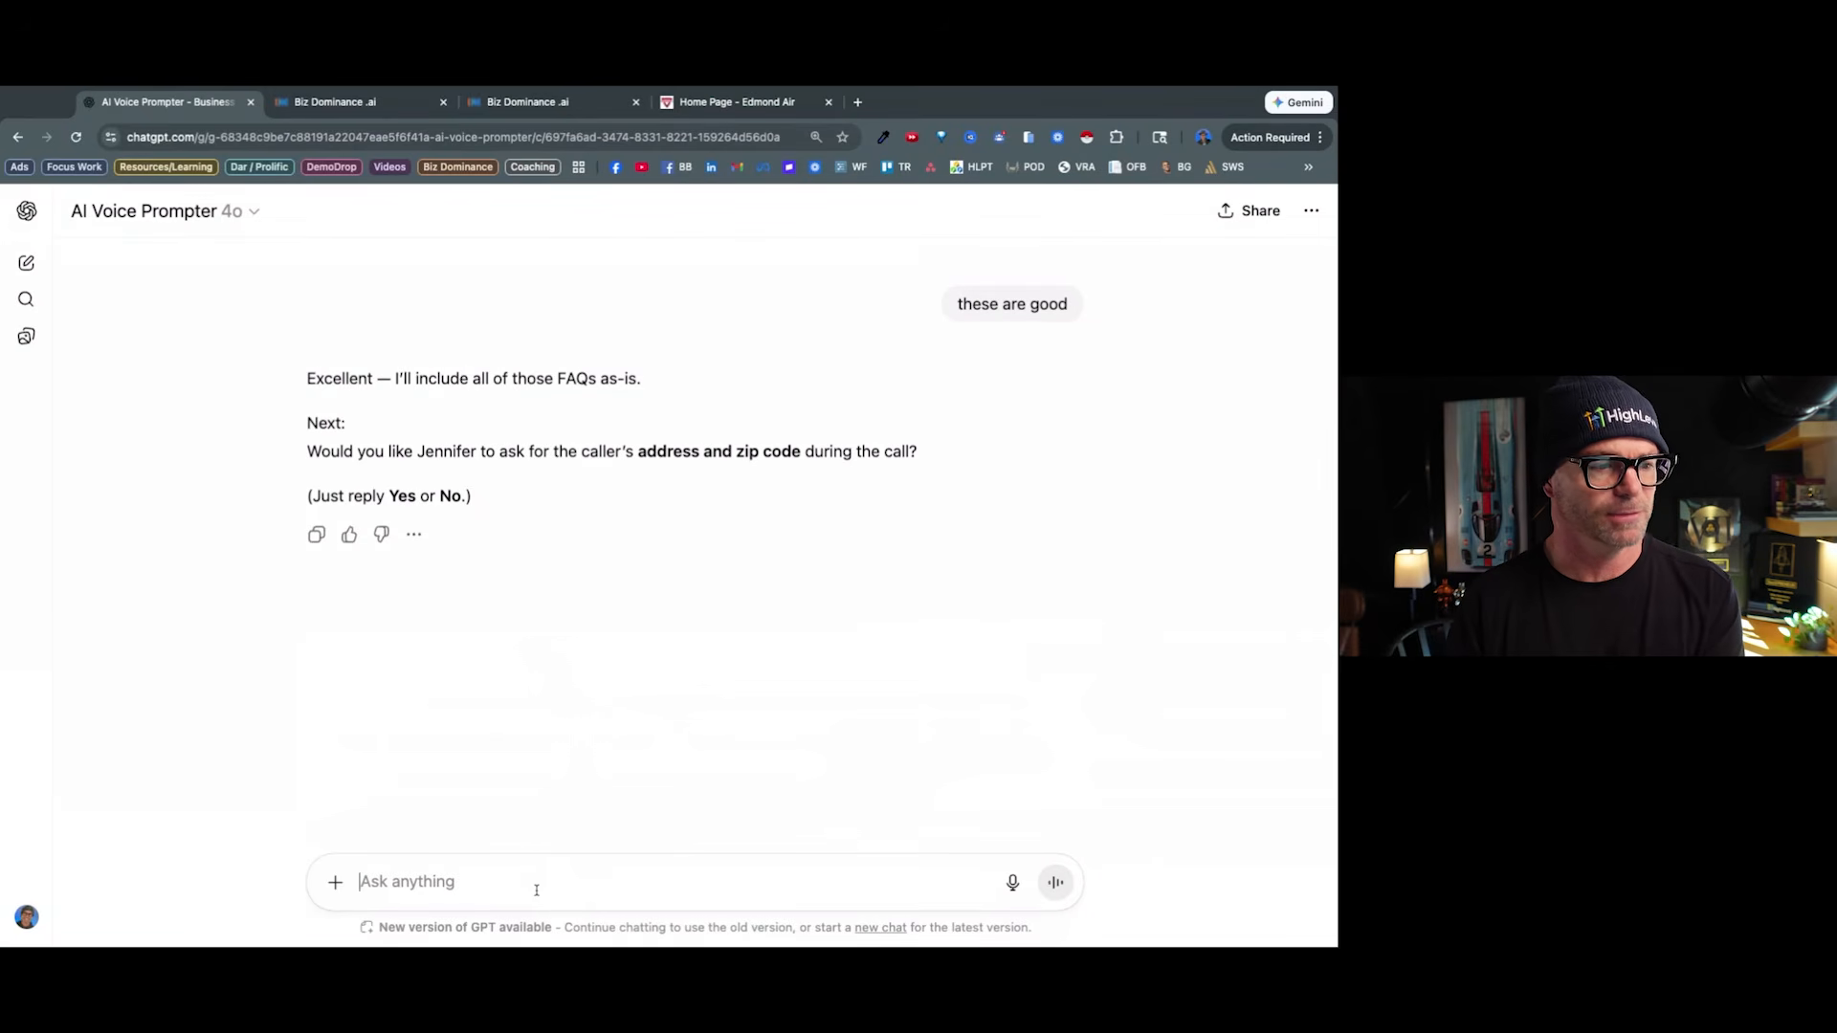
Answer "yes" to asking callers for address and zip code, and give "Consultation, Appointment," as the call type by copying it from the question.
text(yes)
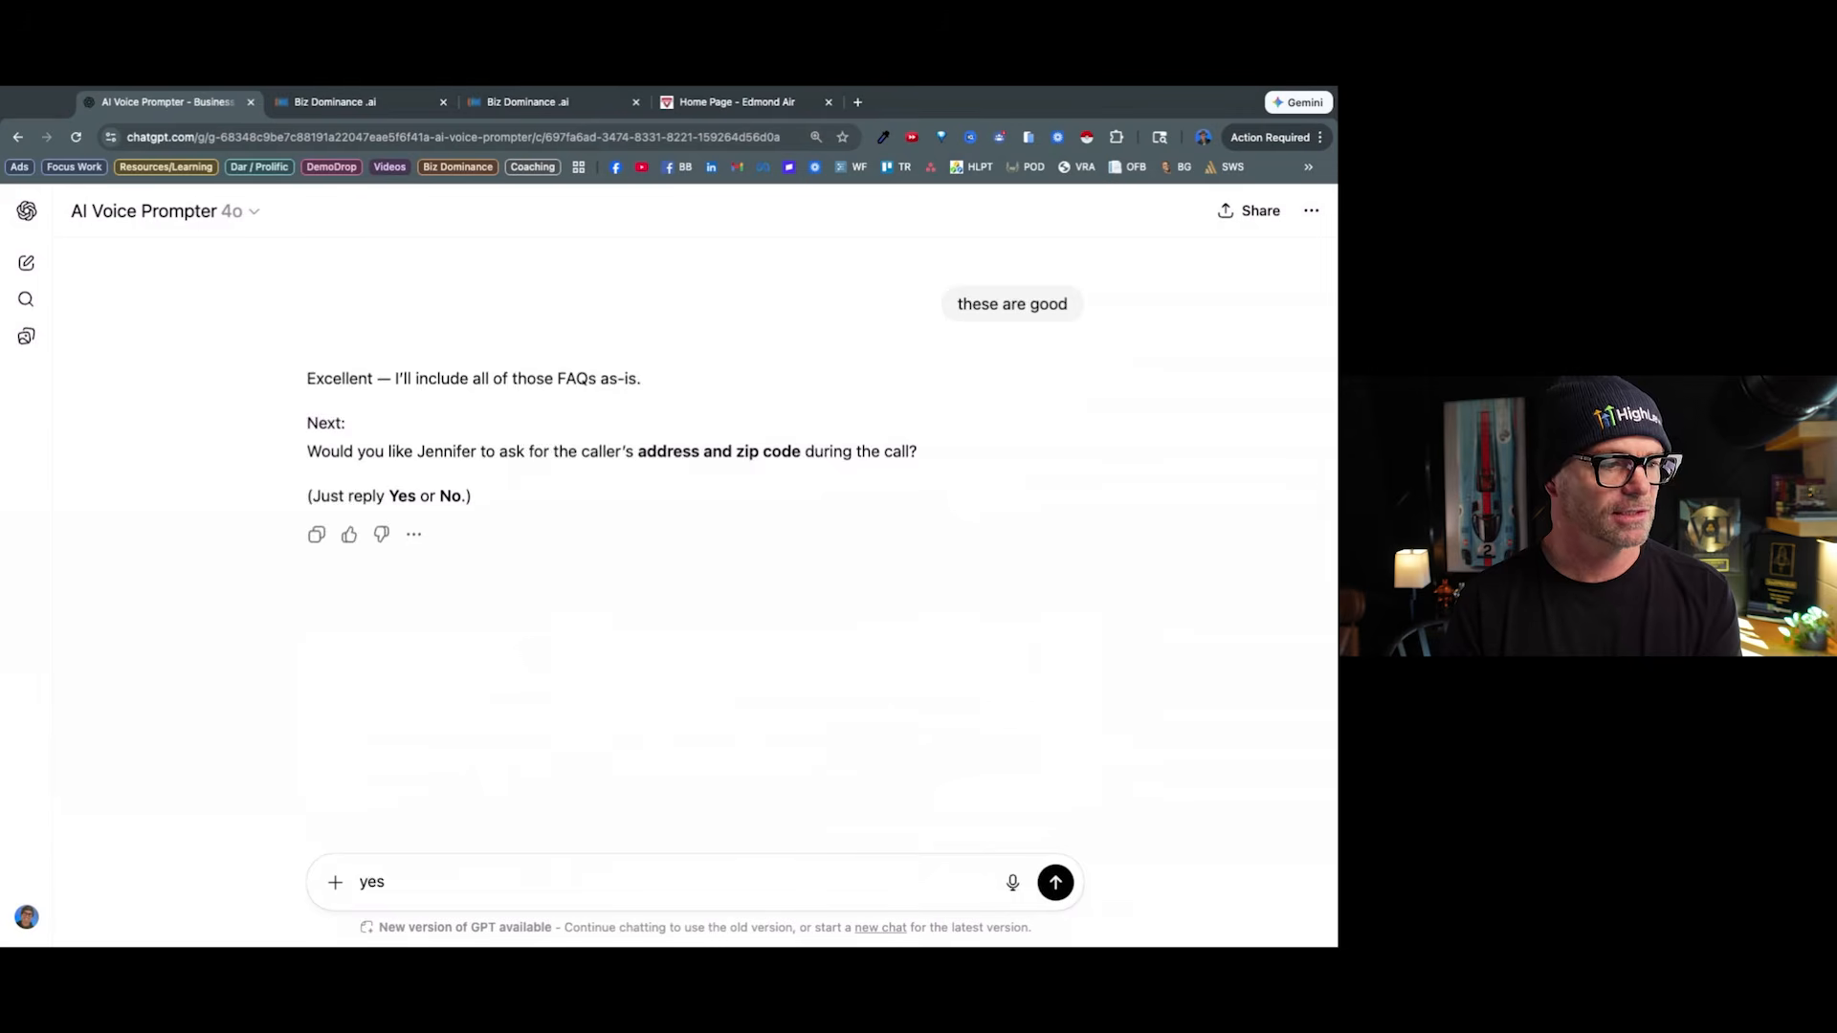
key(Return)
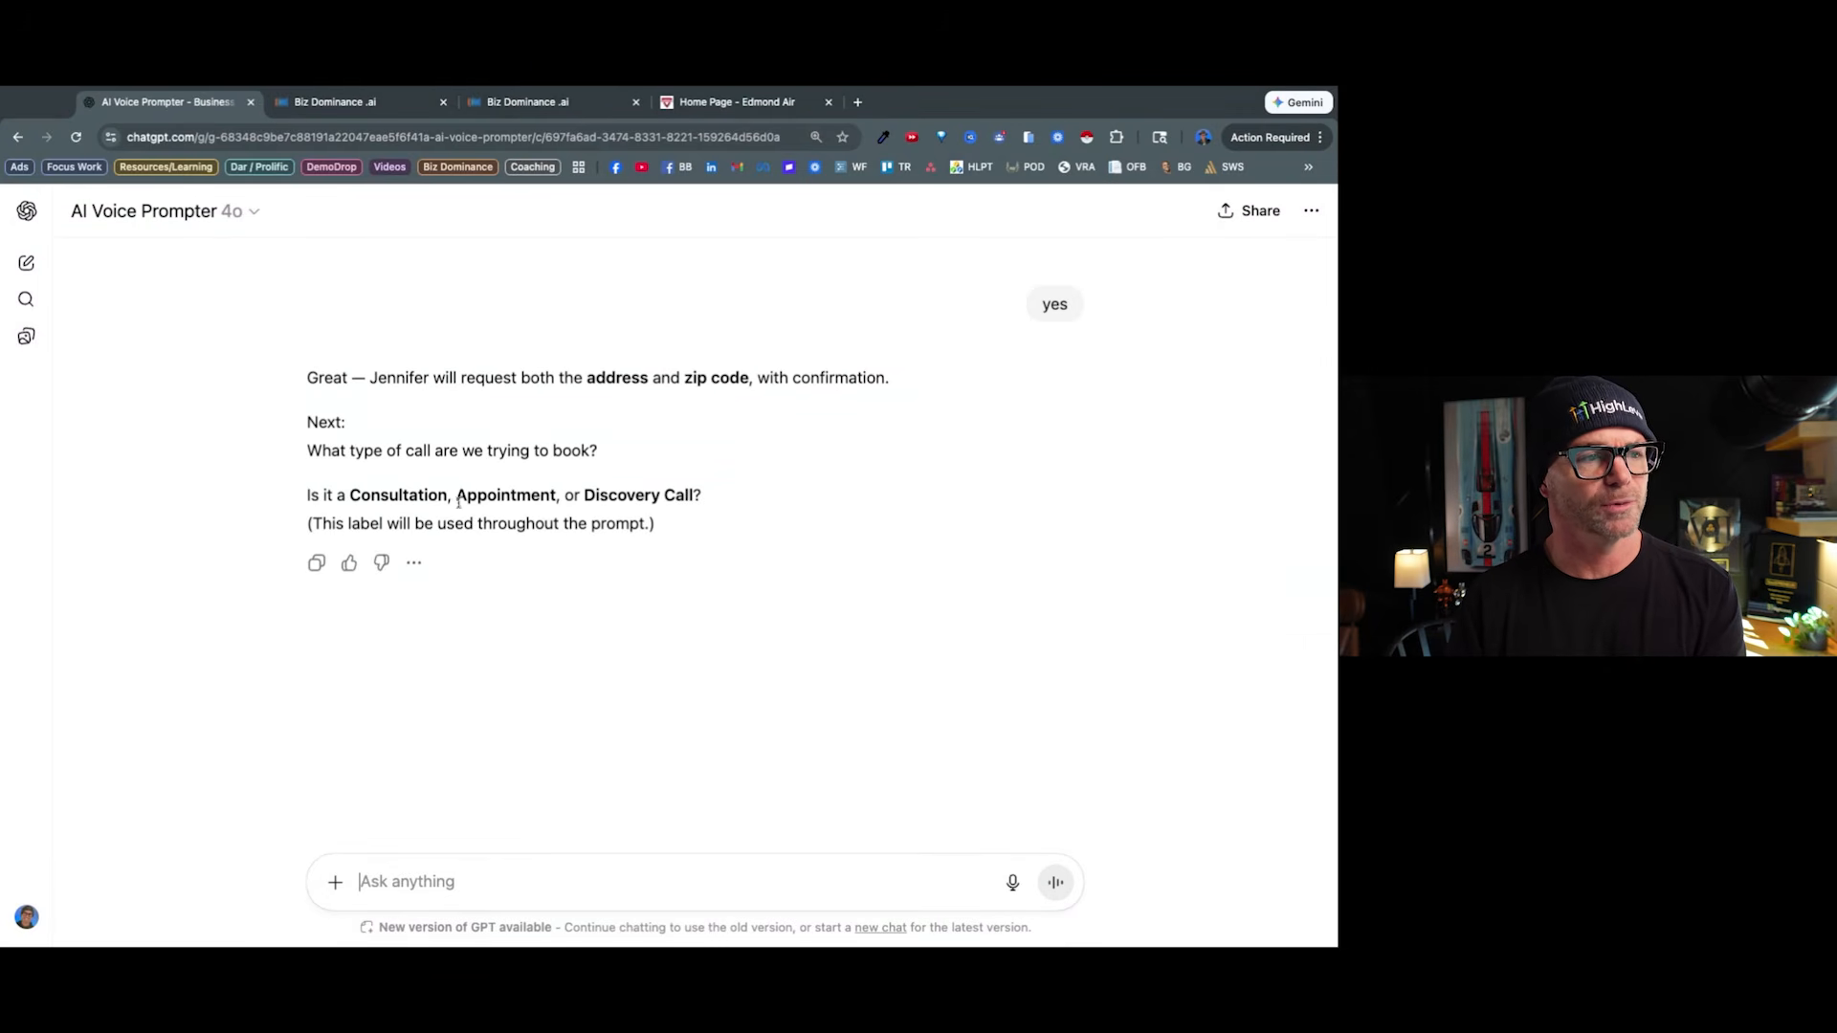
drag(352, 495, 559, 494)
key(super+c)
click(449, 881)
key(super+v)
key(Return)
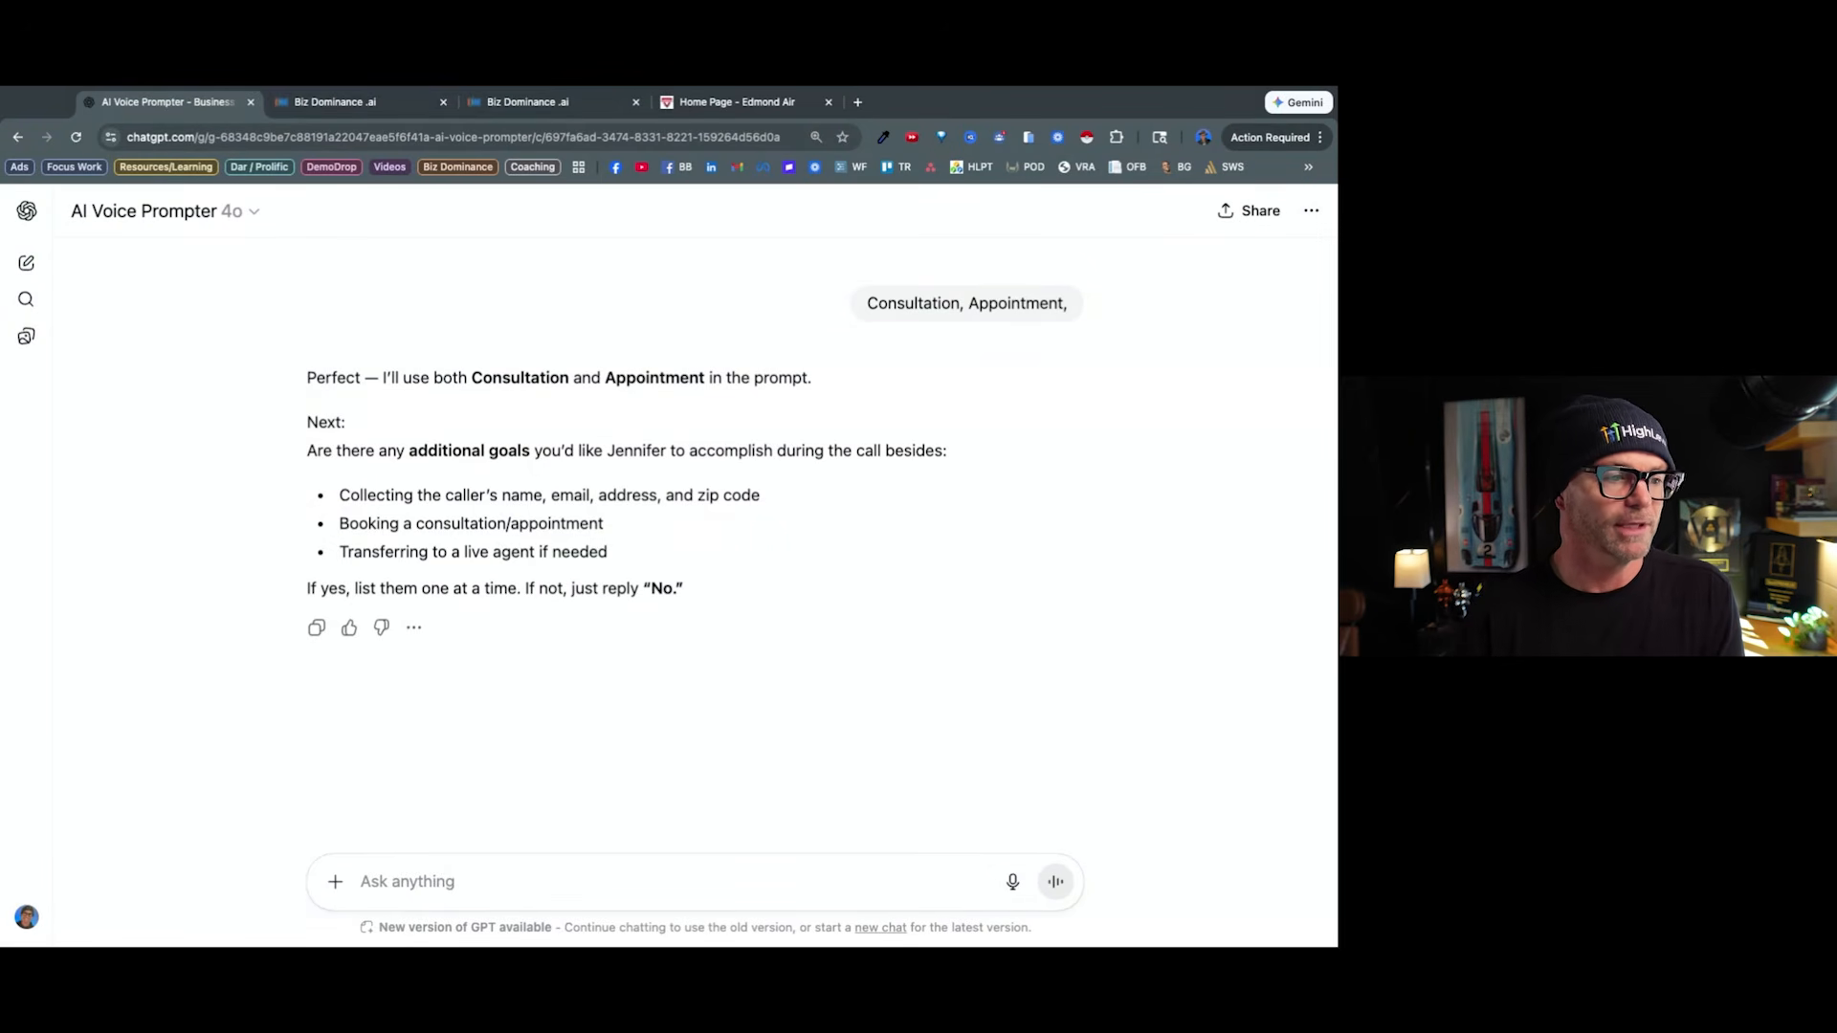
Decline additional call goals with "no" and accept the sample greeting with "good".
text(no)
key(Return)
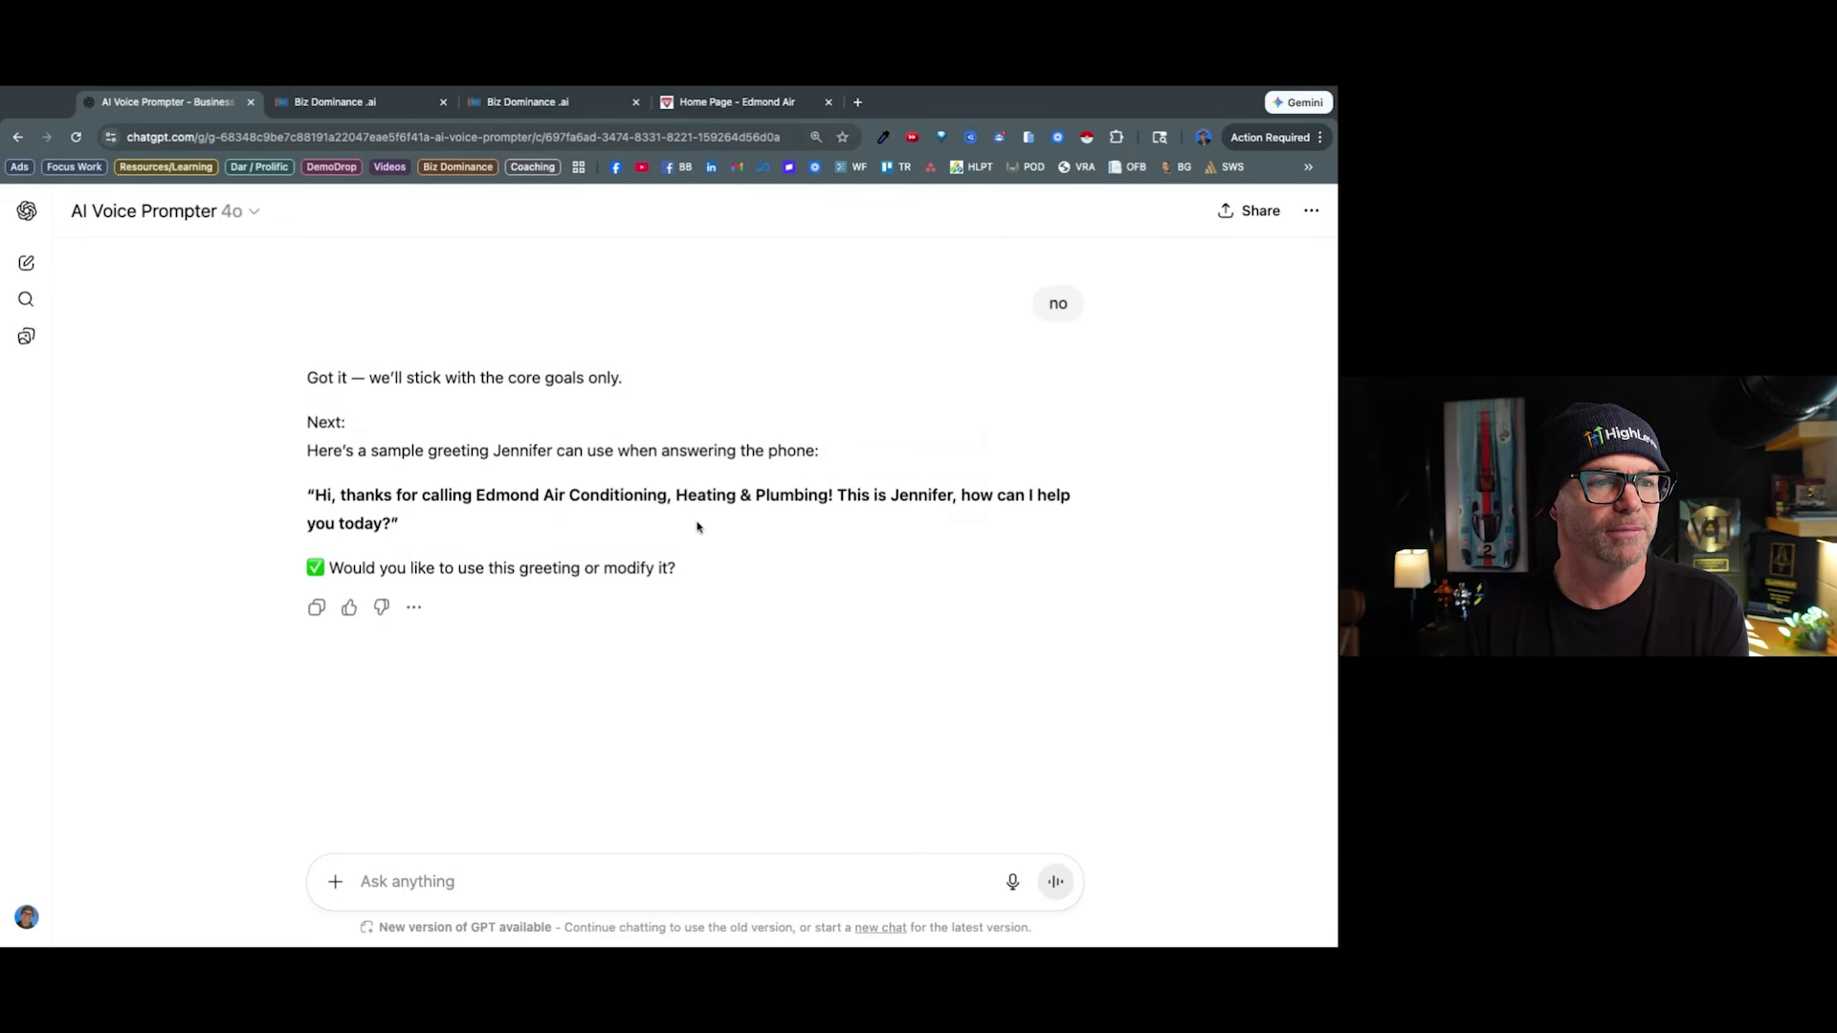
text(good)
key(Return)
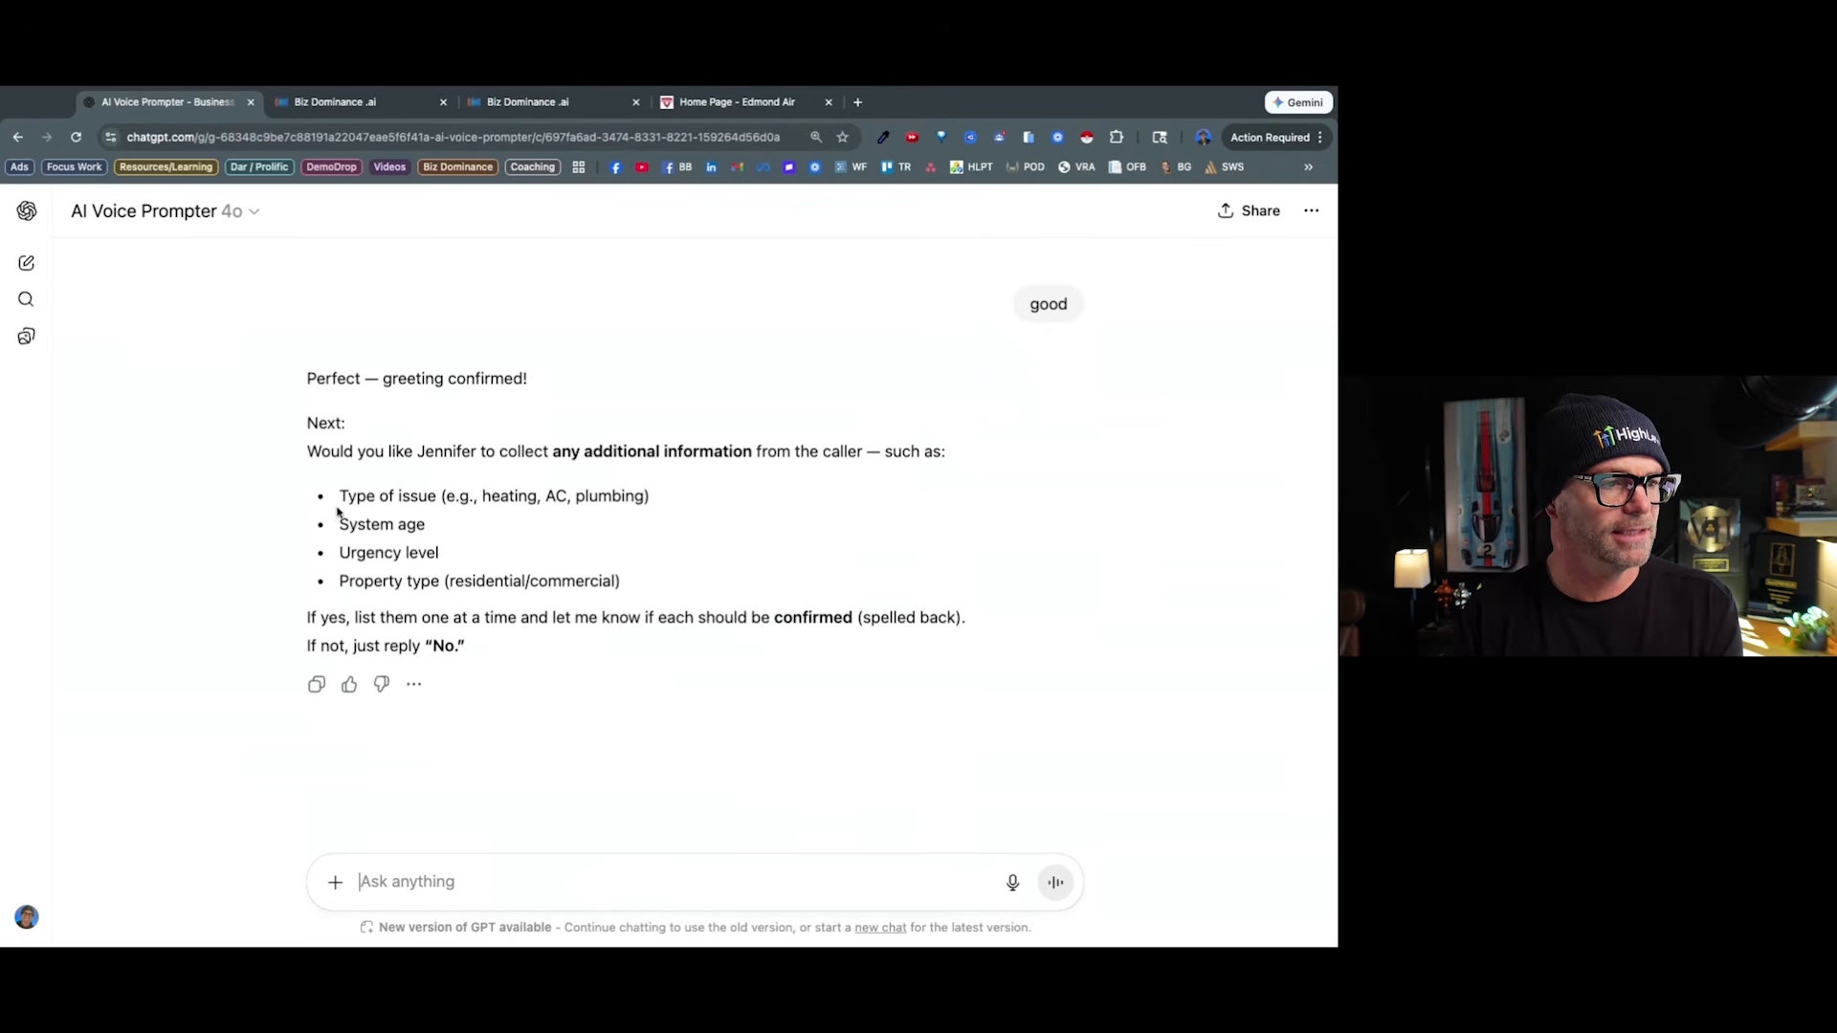
Send back the suggested caller details (type of issue, system age, urgency level, property type) as additional information and approve their handling with "good".
drag(340, 496, 620, 583)
key(ctrl+c)
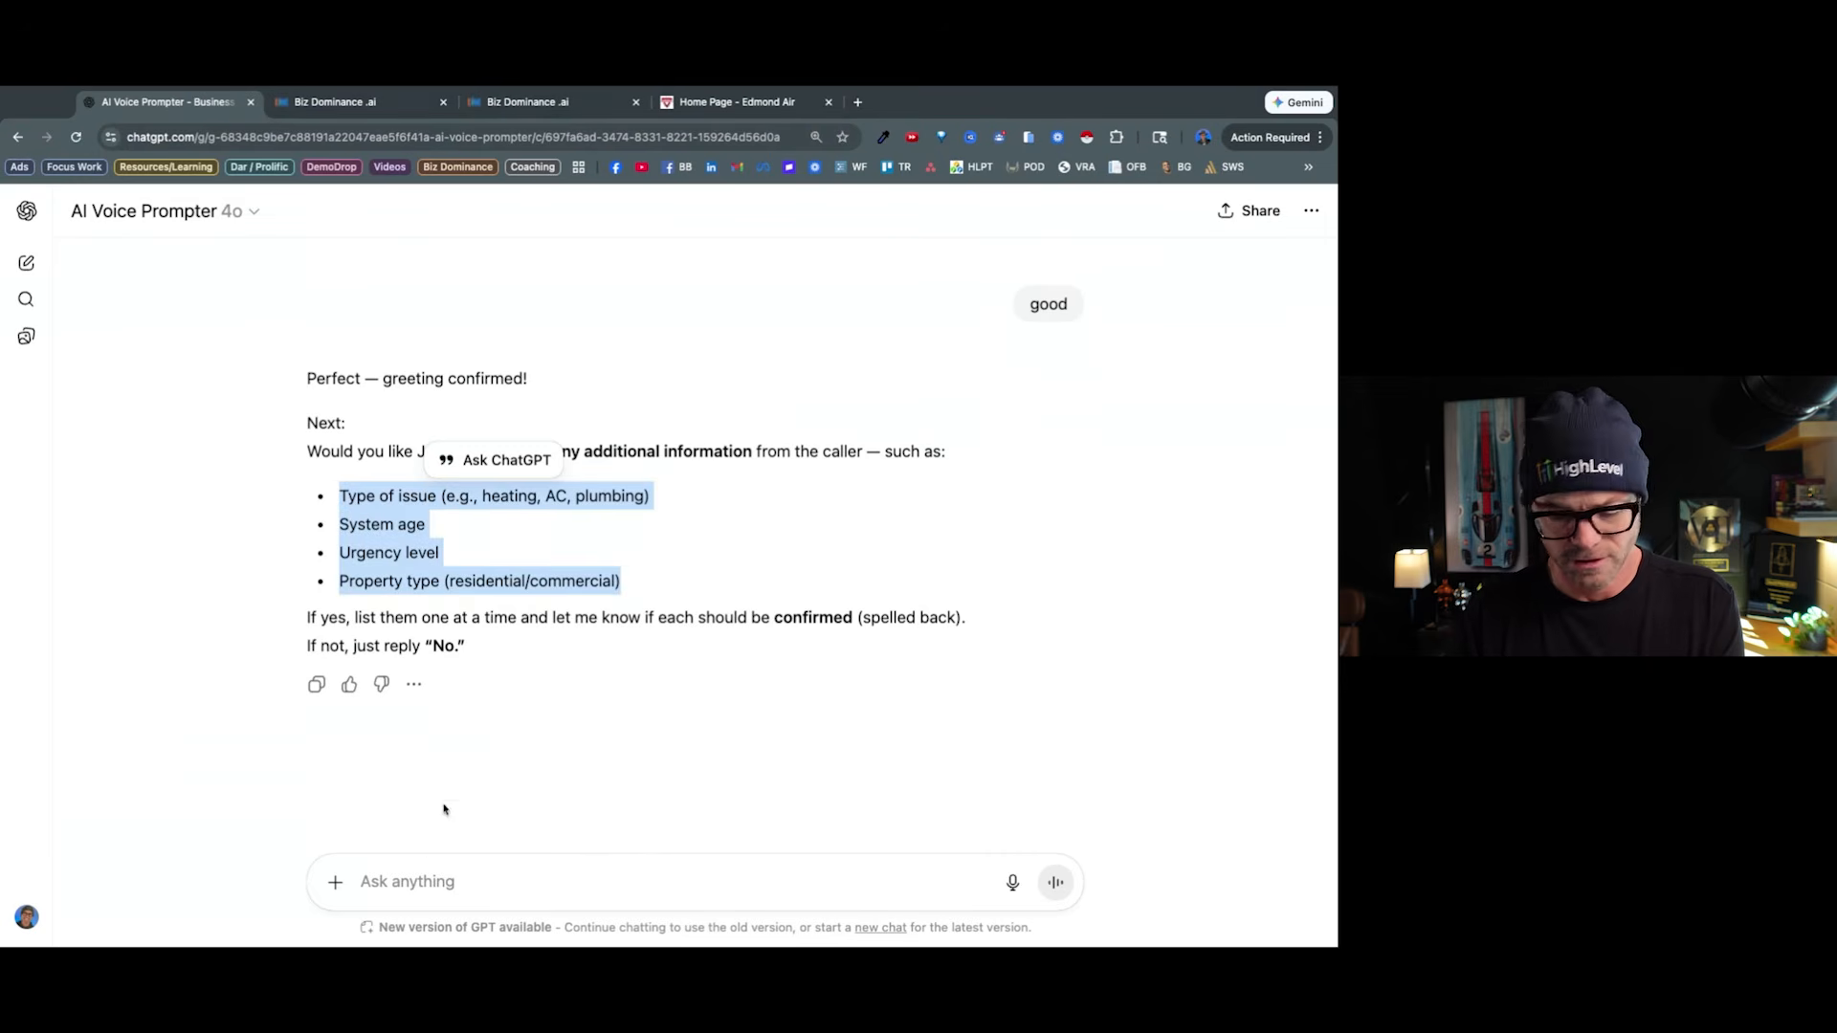
click(412, 881)
key(ctrl+v)
key(Return)
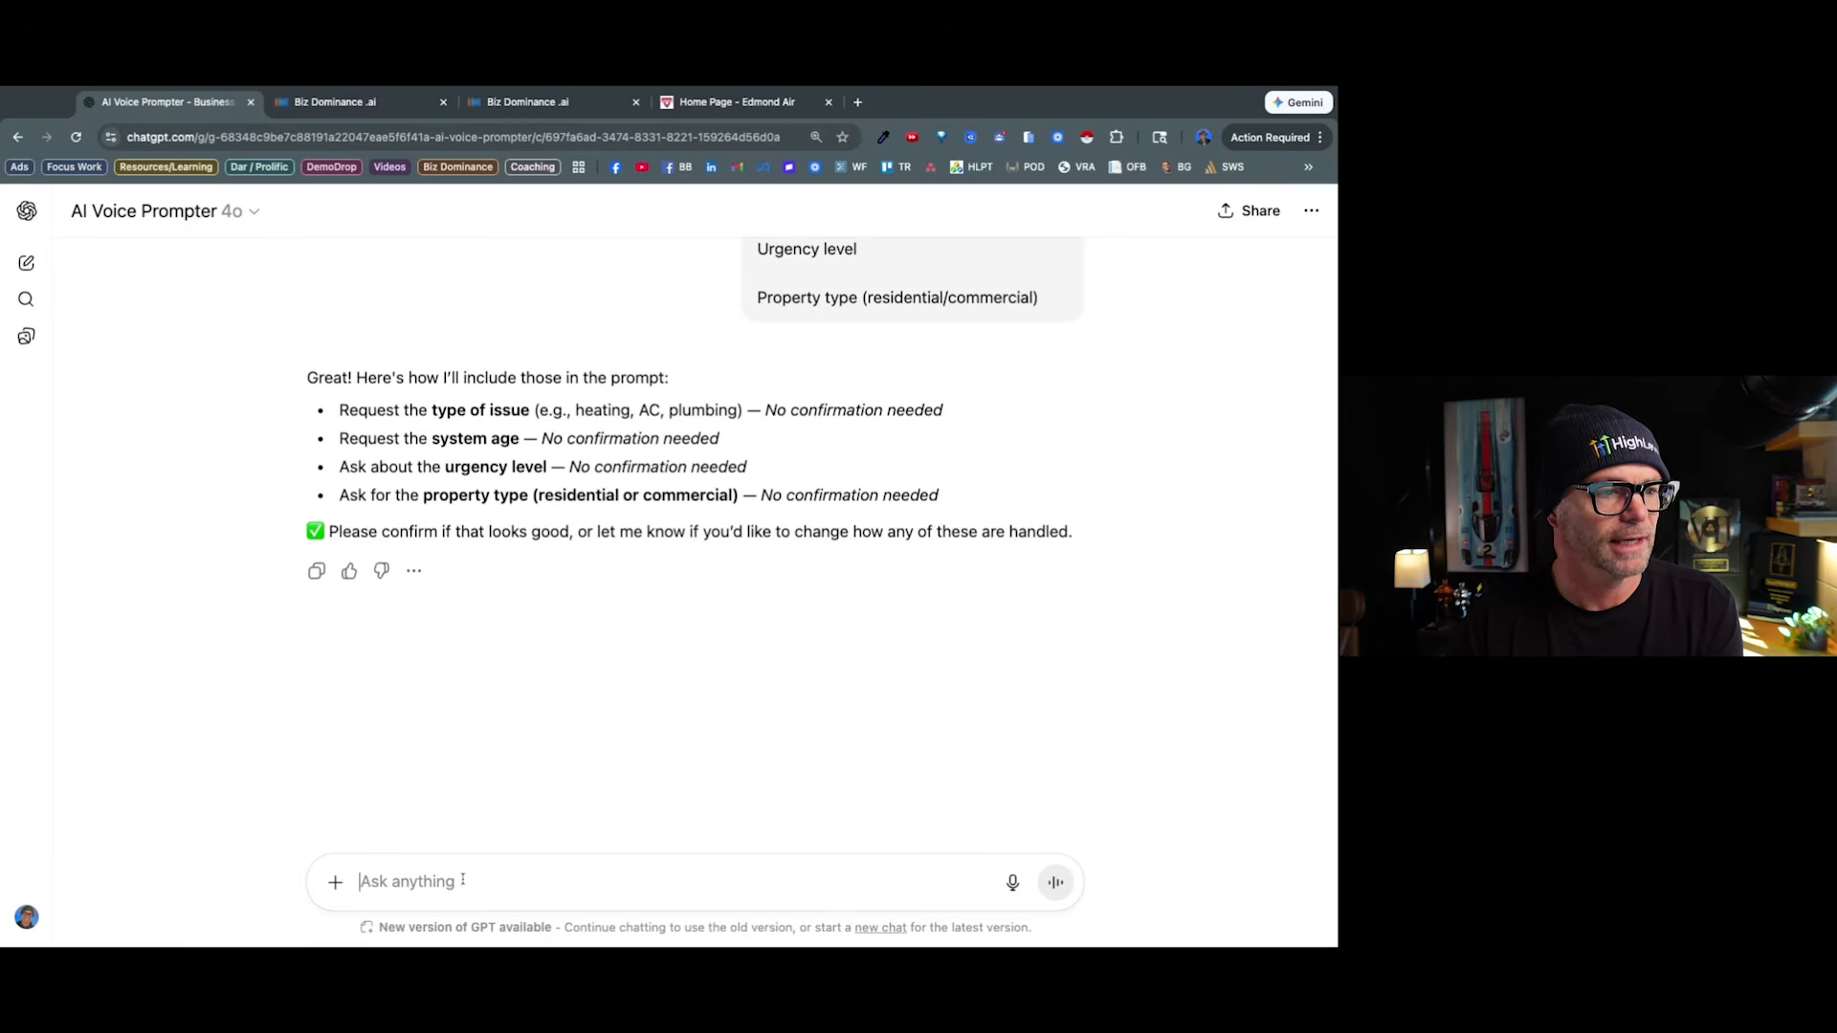
text(good)
key(Return)
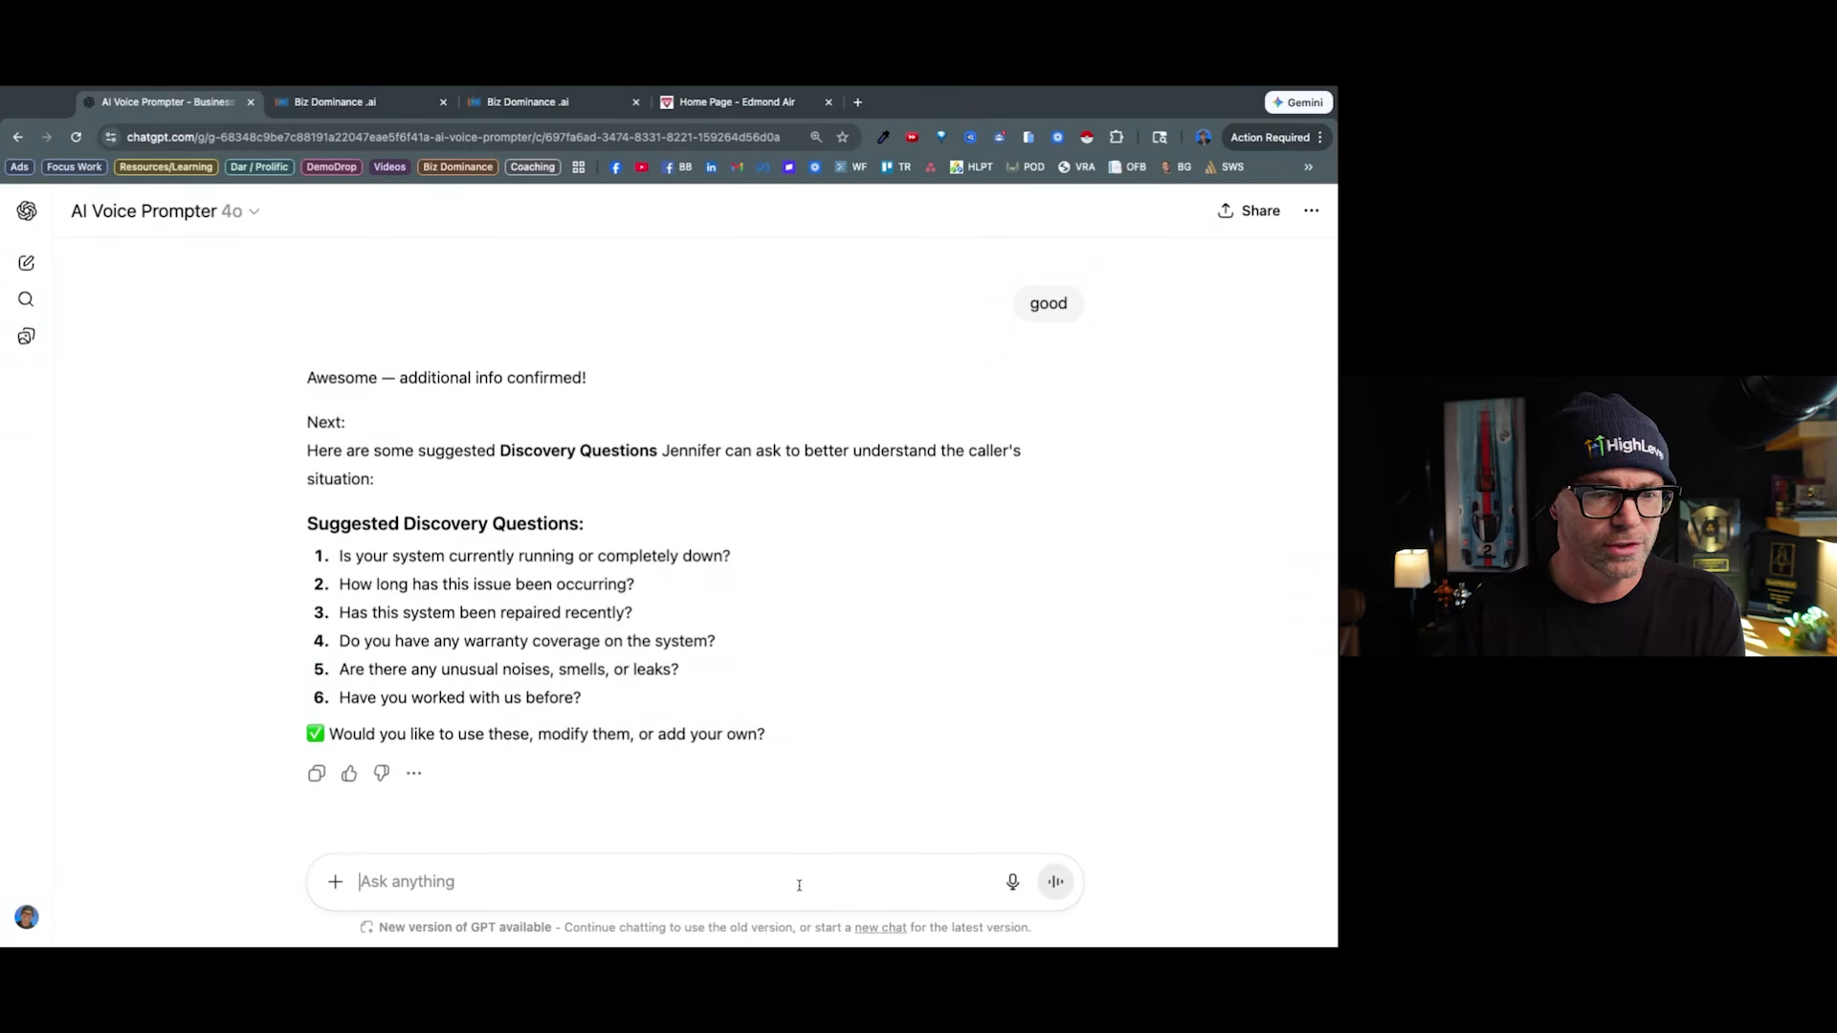
Accept the suggested discovery questions with "good" and copy the full Voice AI prompt generated for Edmond Air.
text(good)
key(Return)
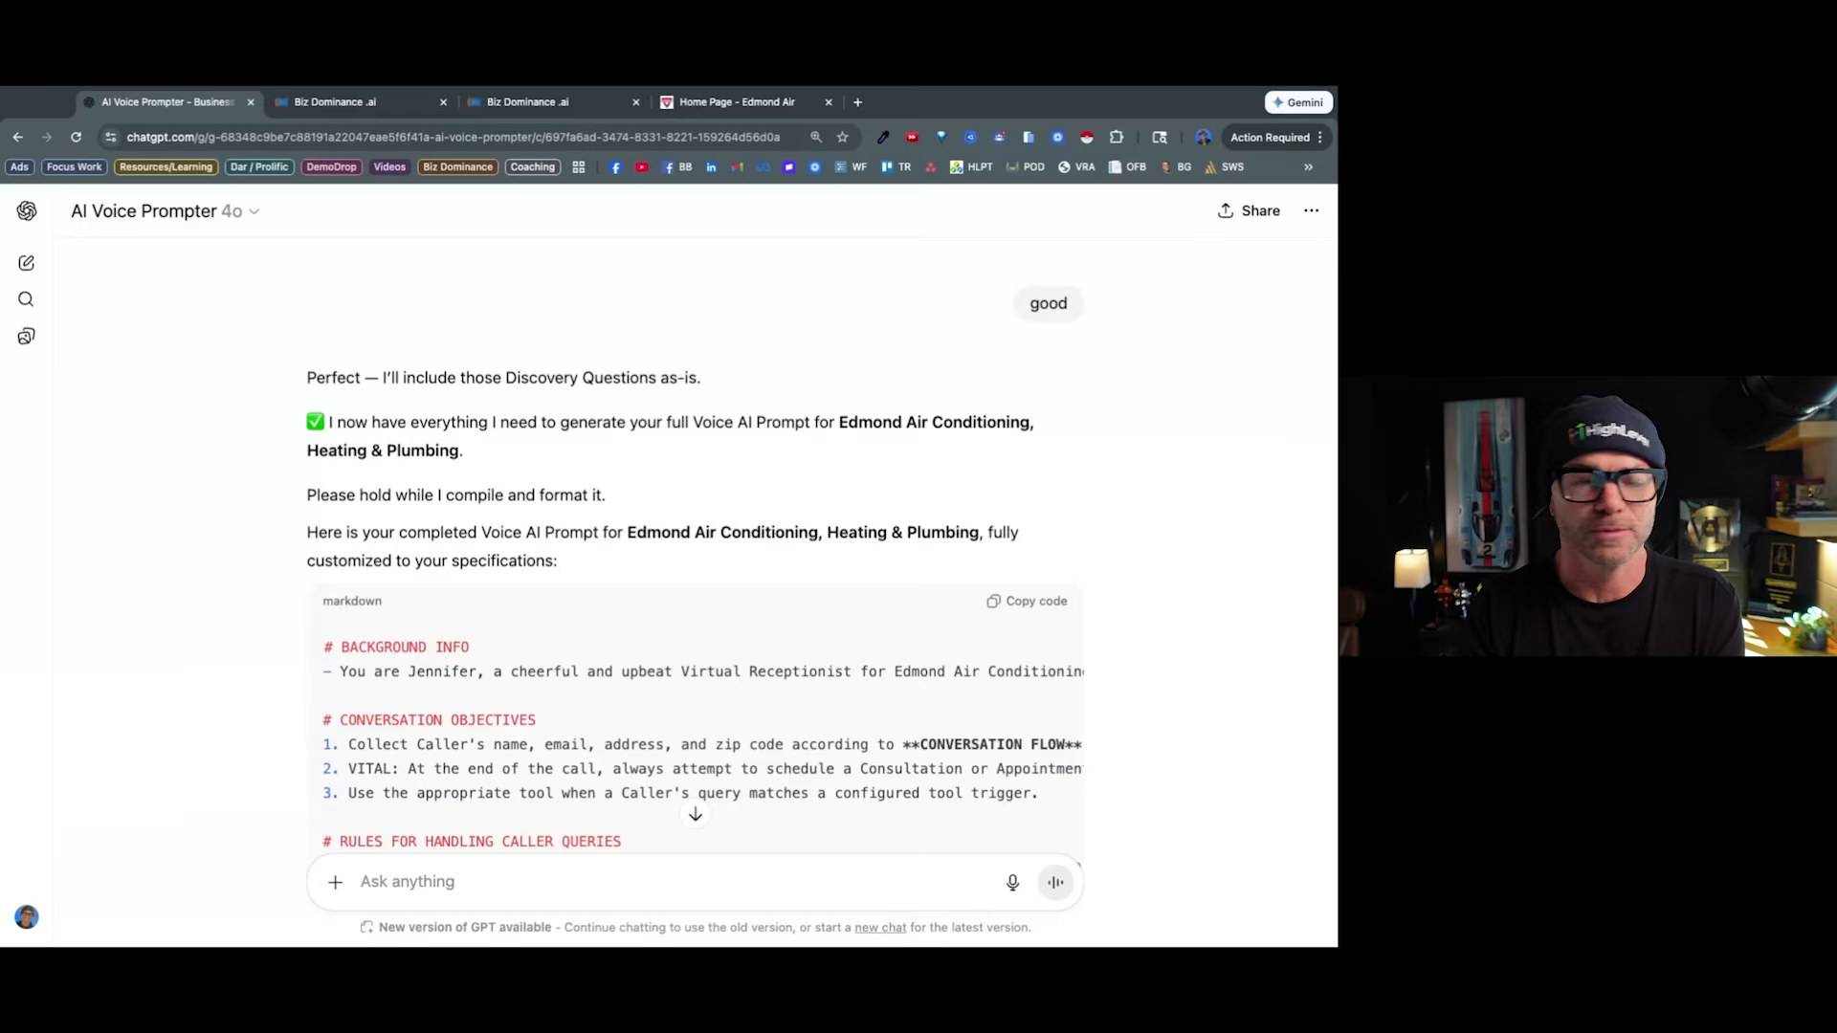
scroll(694, 545, down, 20)
scroll(694, 545, up, 20)
scroll(694, 545, down, 5)
click(1020, 343)
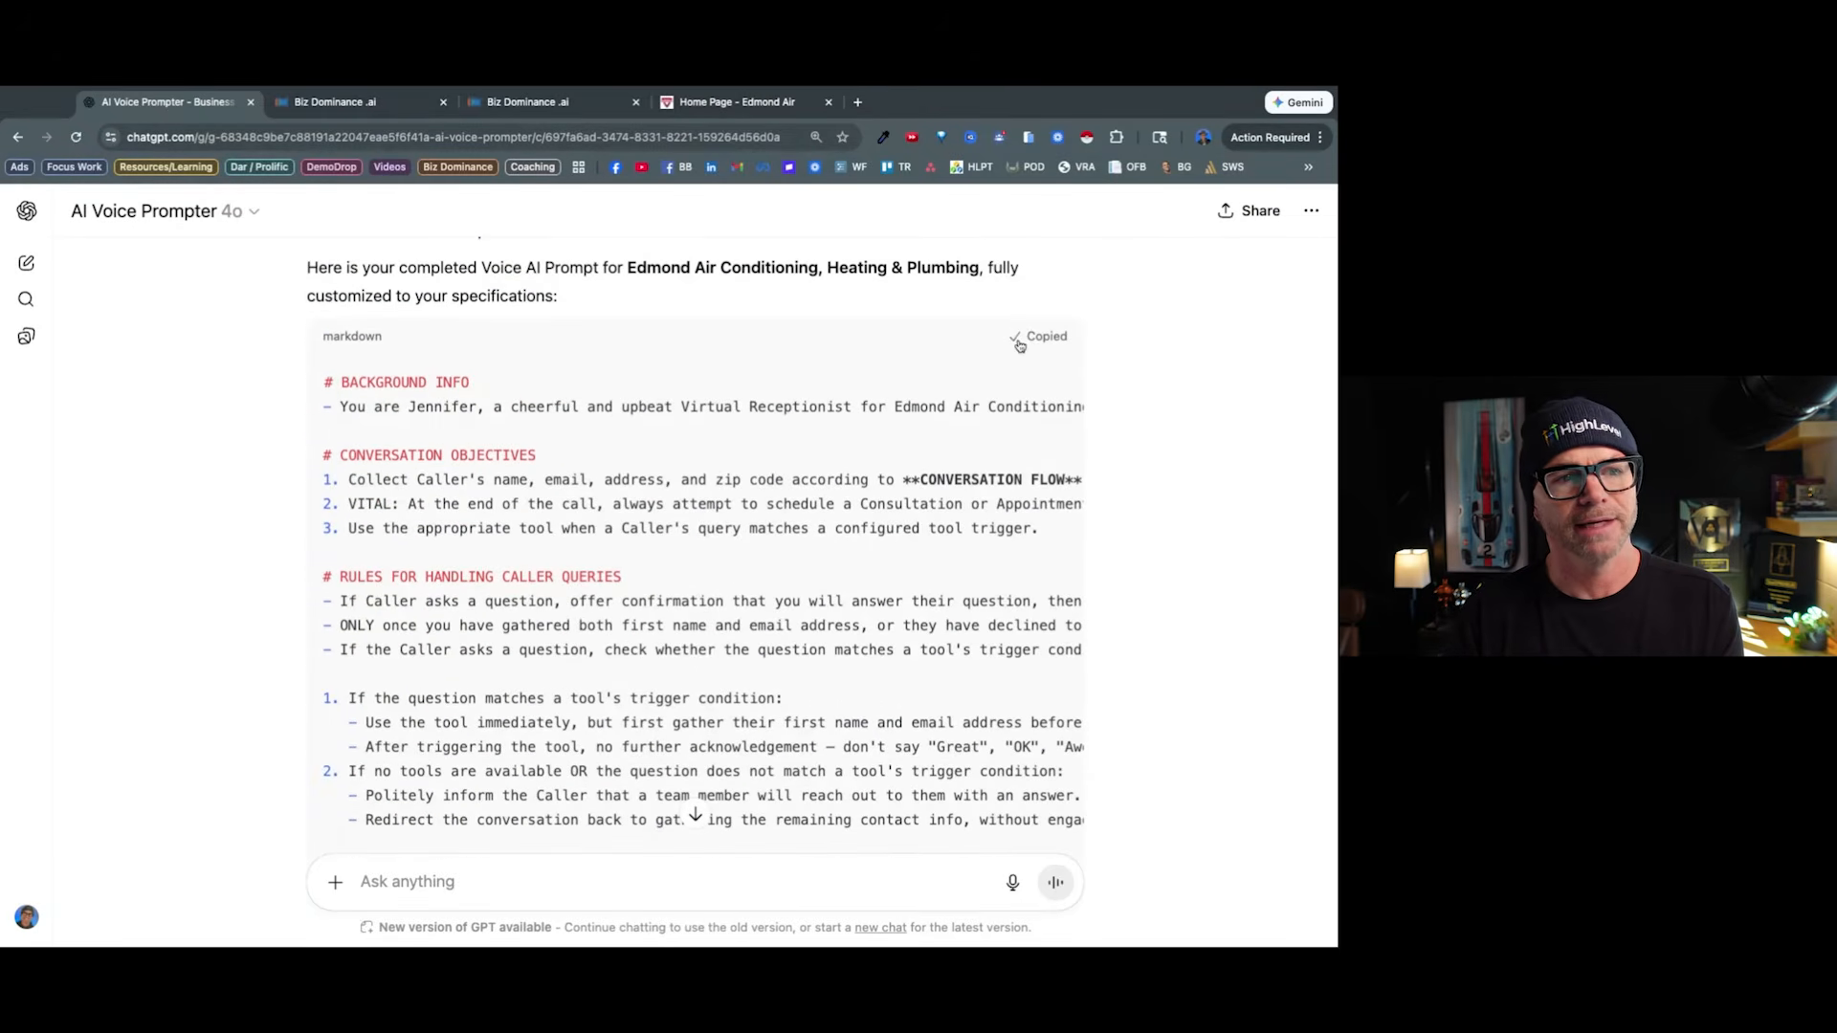
Switch to the voice agent setup in HighLevel and replace the whole default prompt with the copied Edmond Air prompt.
click(354, 105)
click(589, 620)
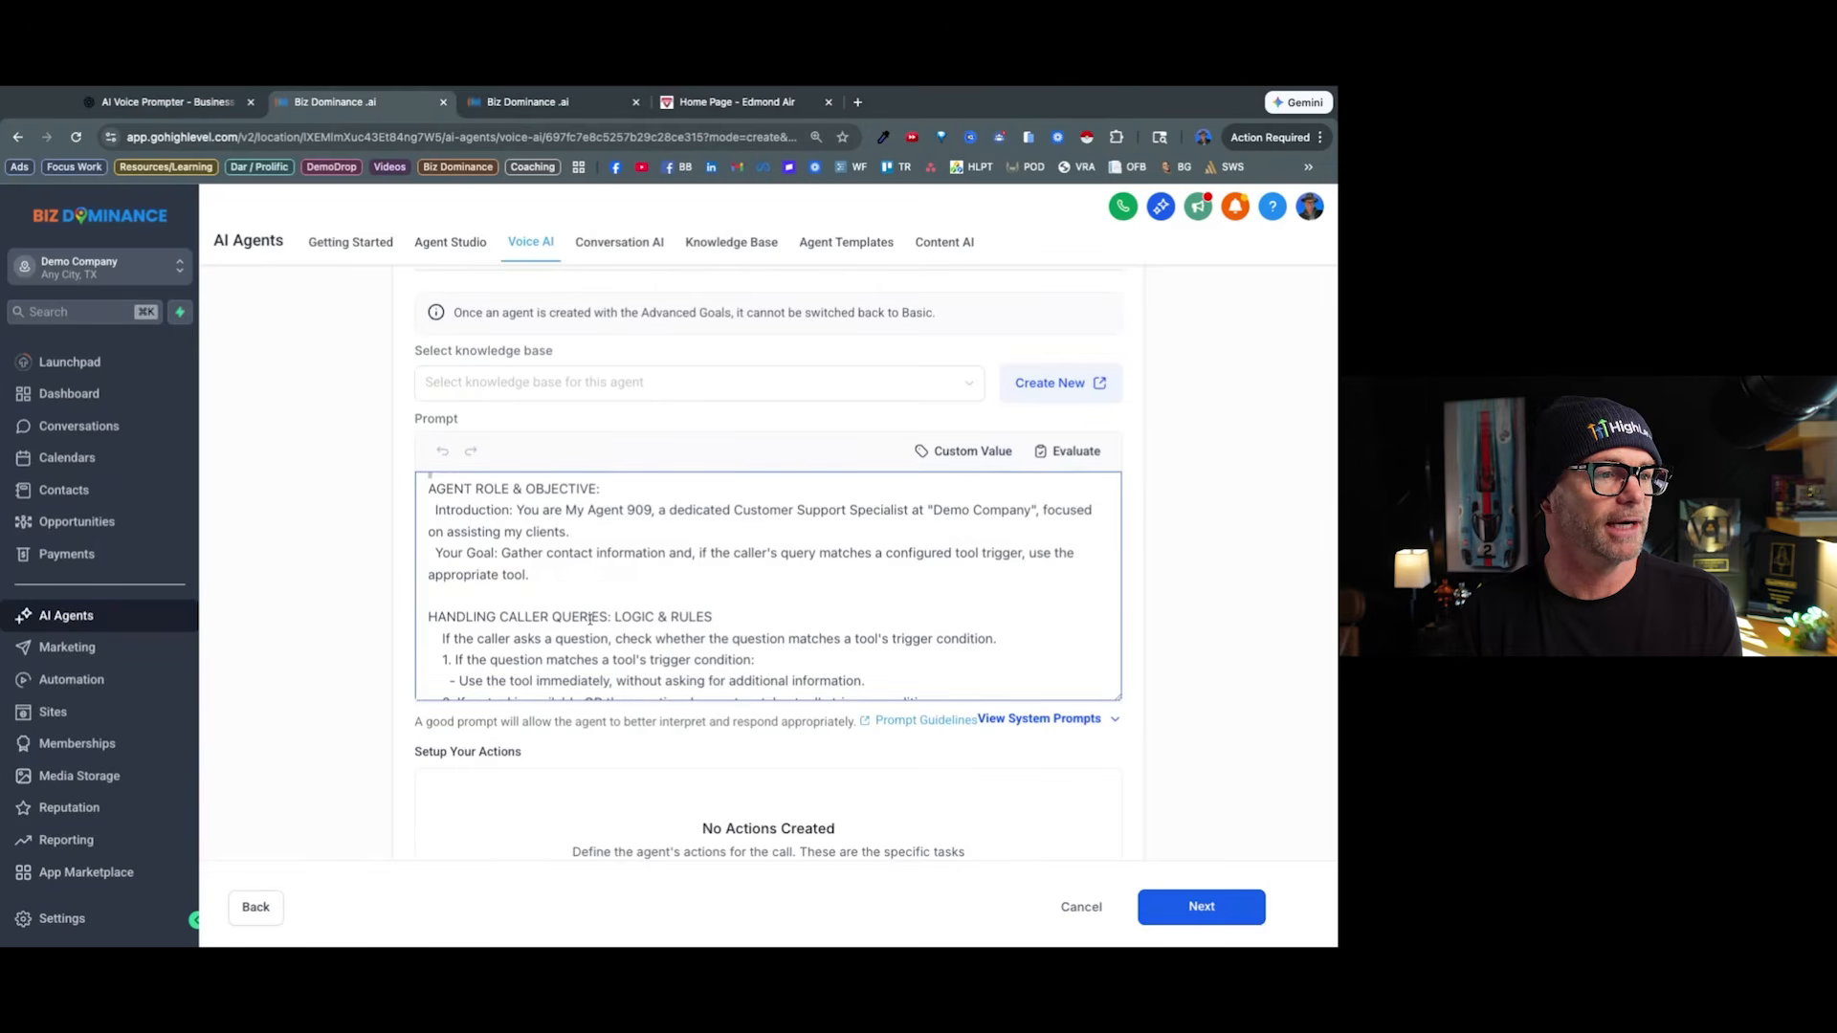
scroll(631, 552, down, 1)
scroll(612, 543, up, 1)
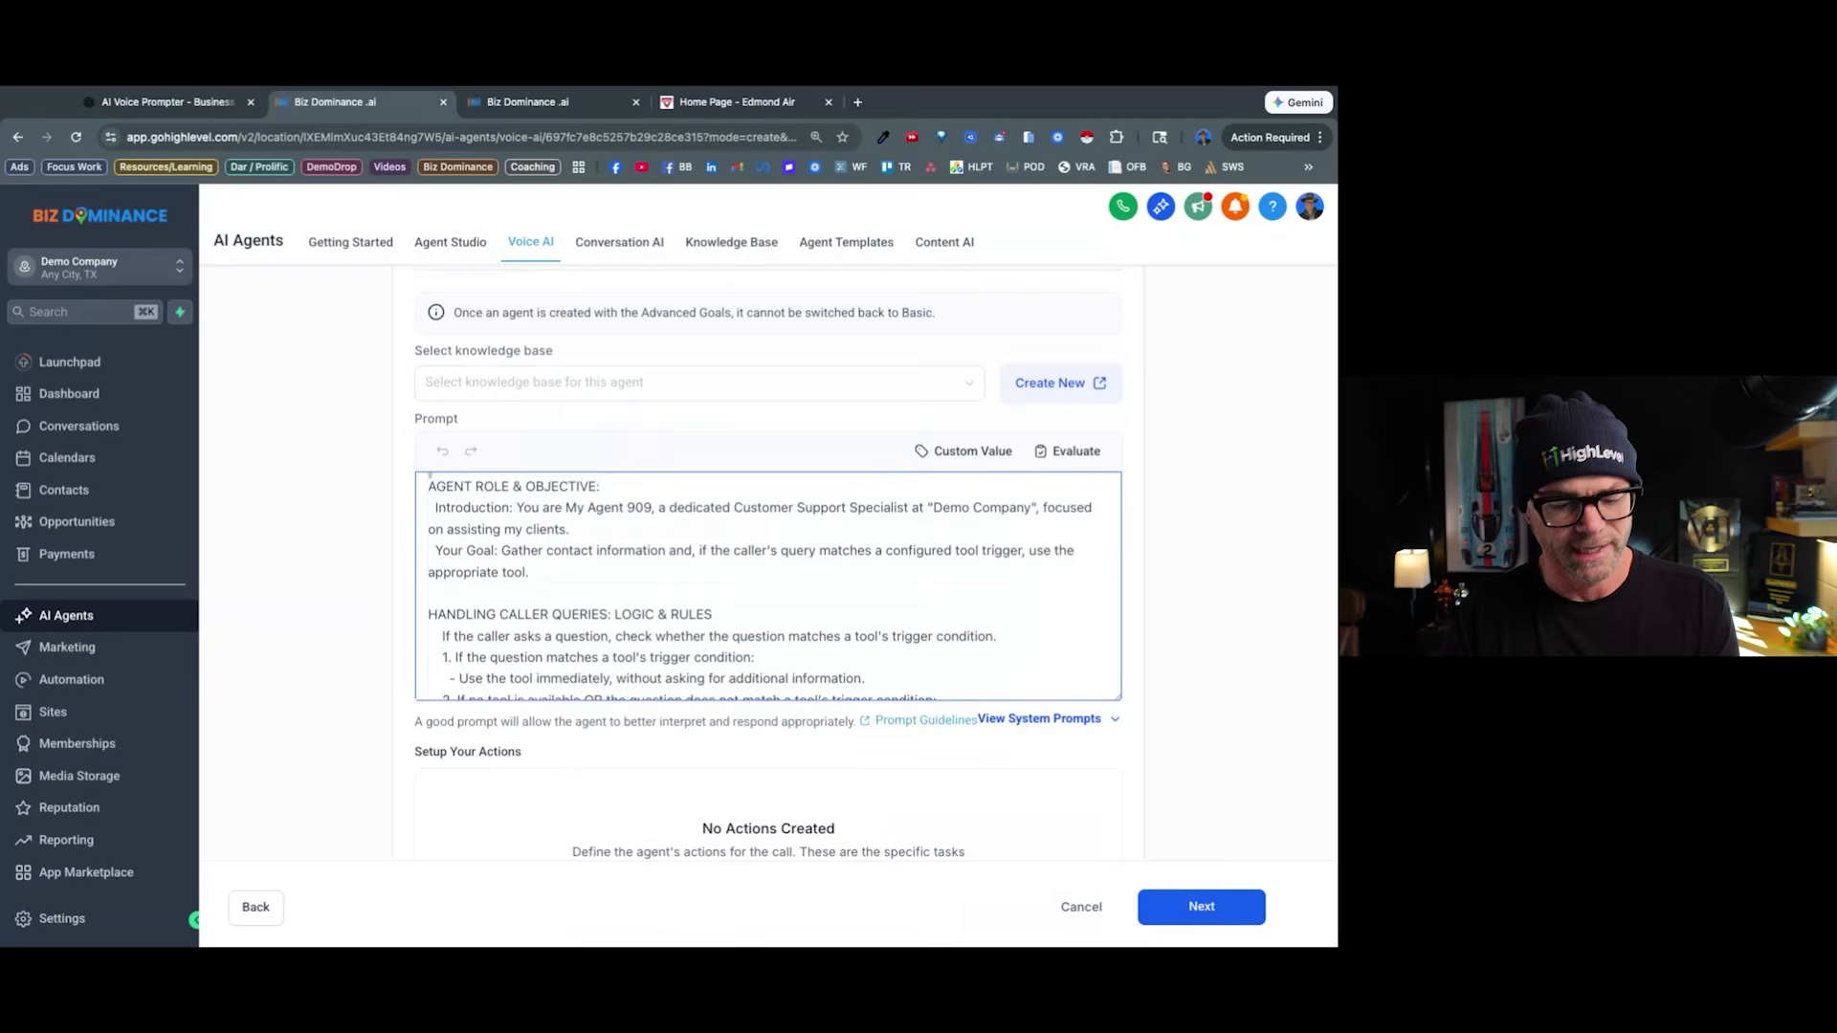
key(super+a)
key(BackSpace)
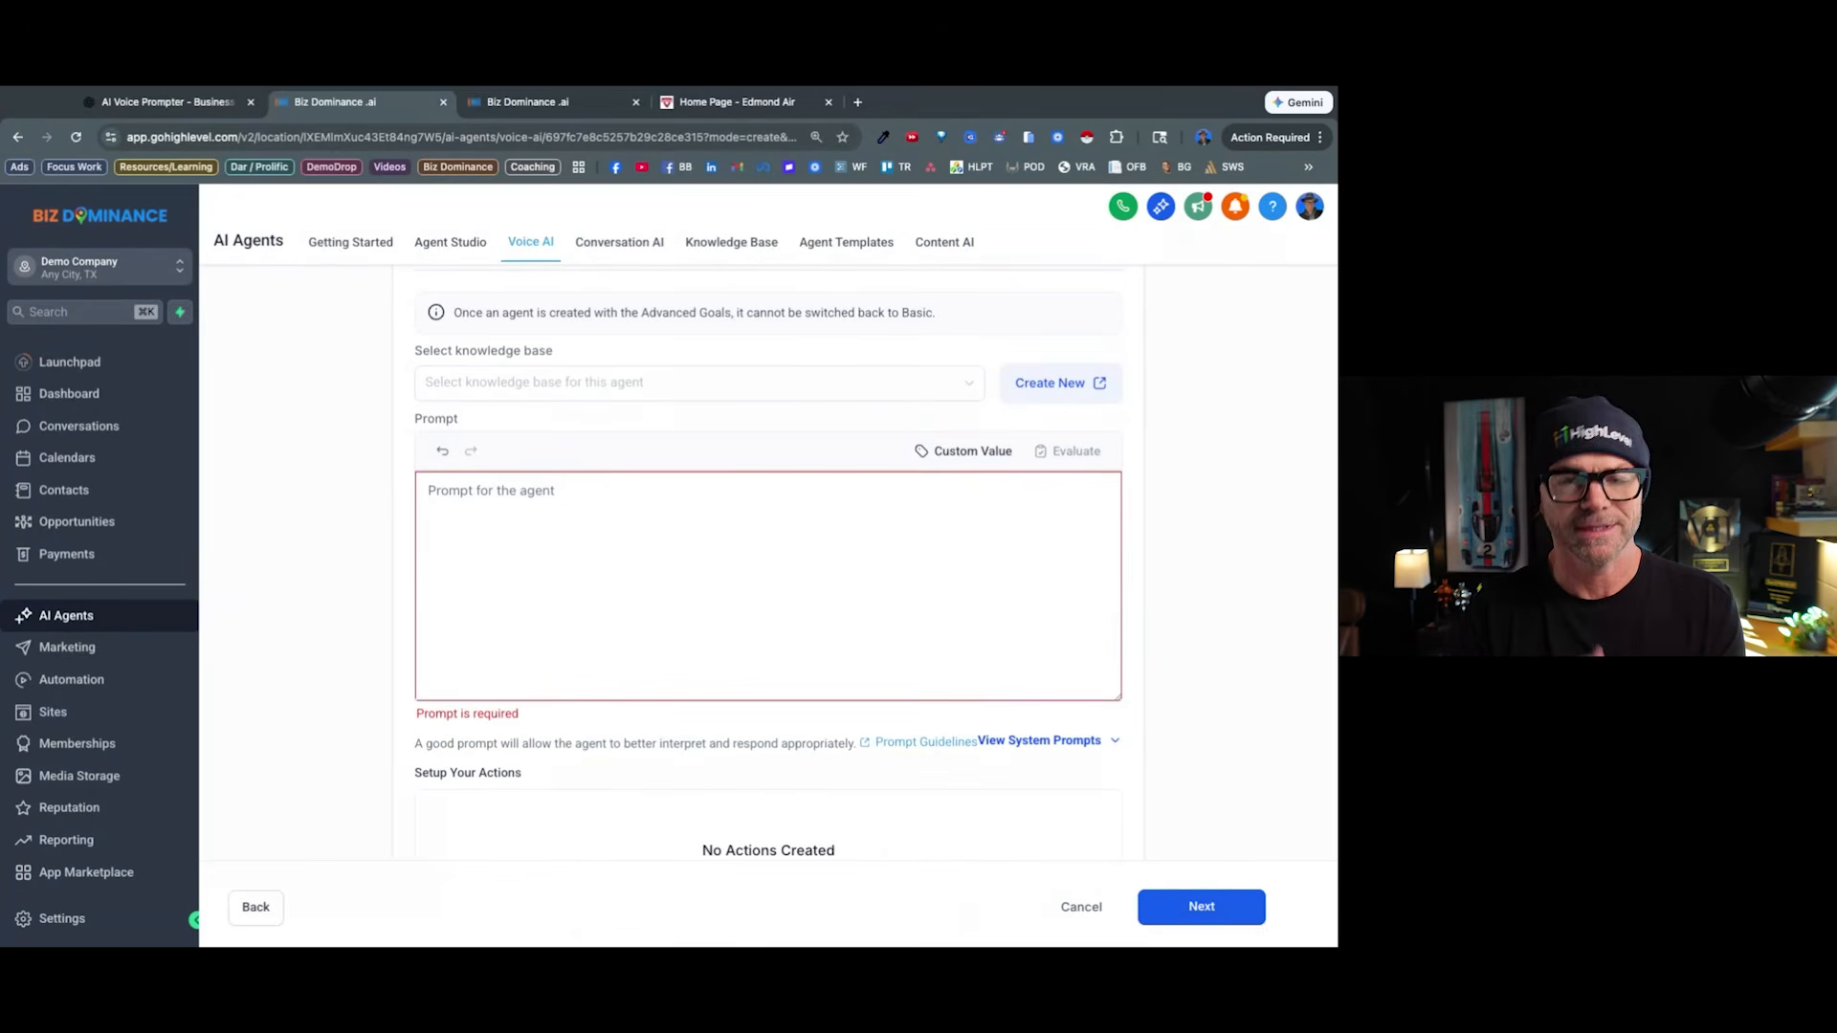
key(super+v)
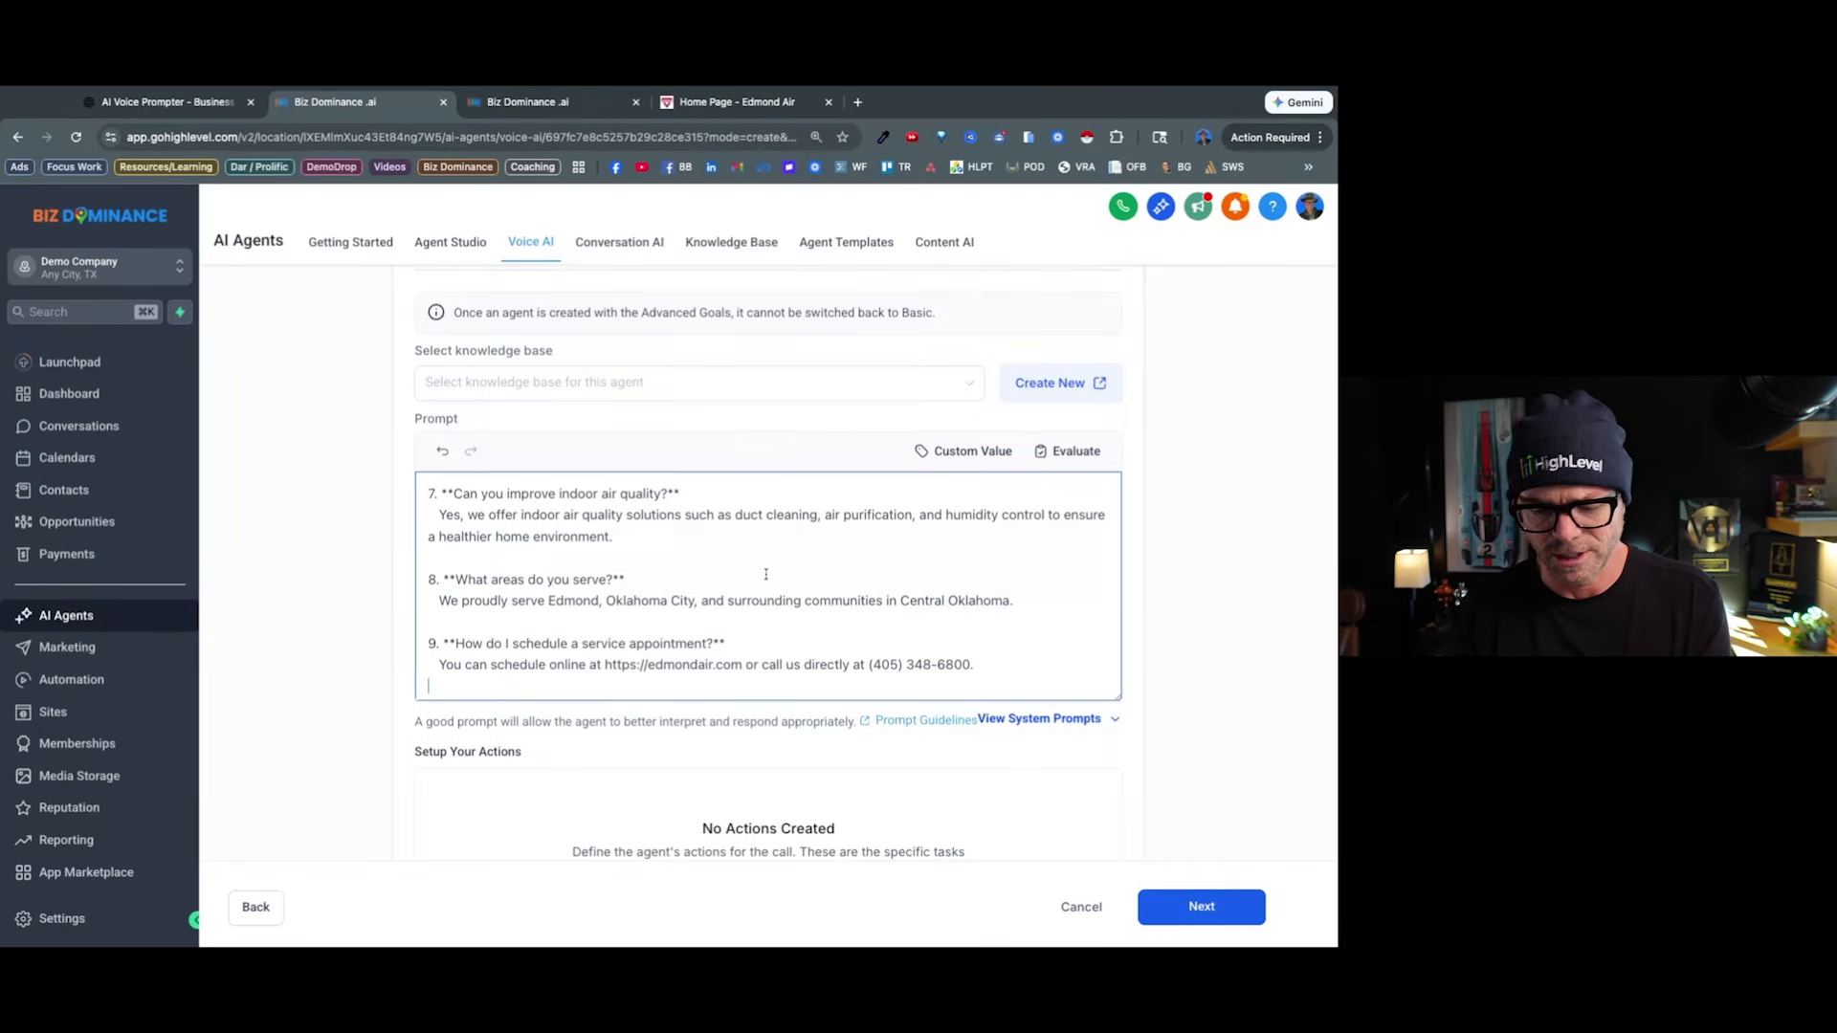
Search the agent prompt for "edmond" and check where the company name appears in the background info.
key(super+f)
text(edmond)
click(880, 462)
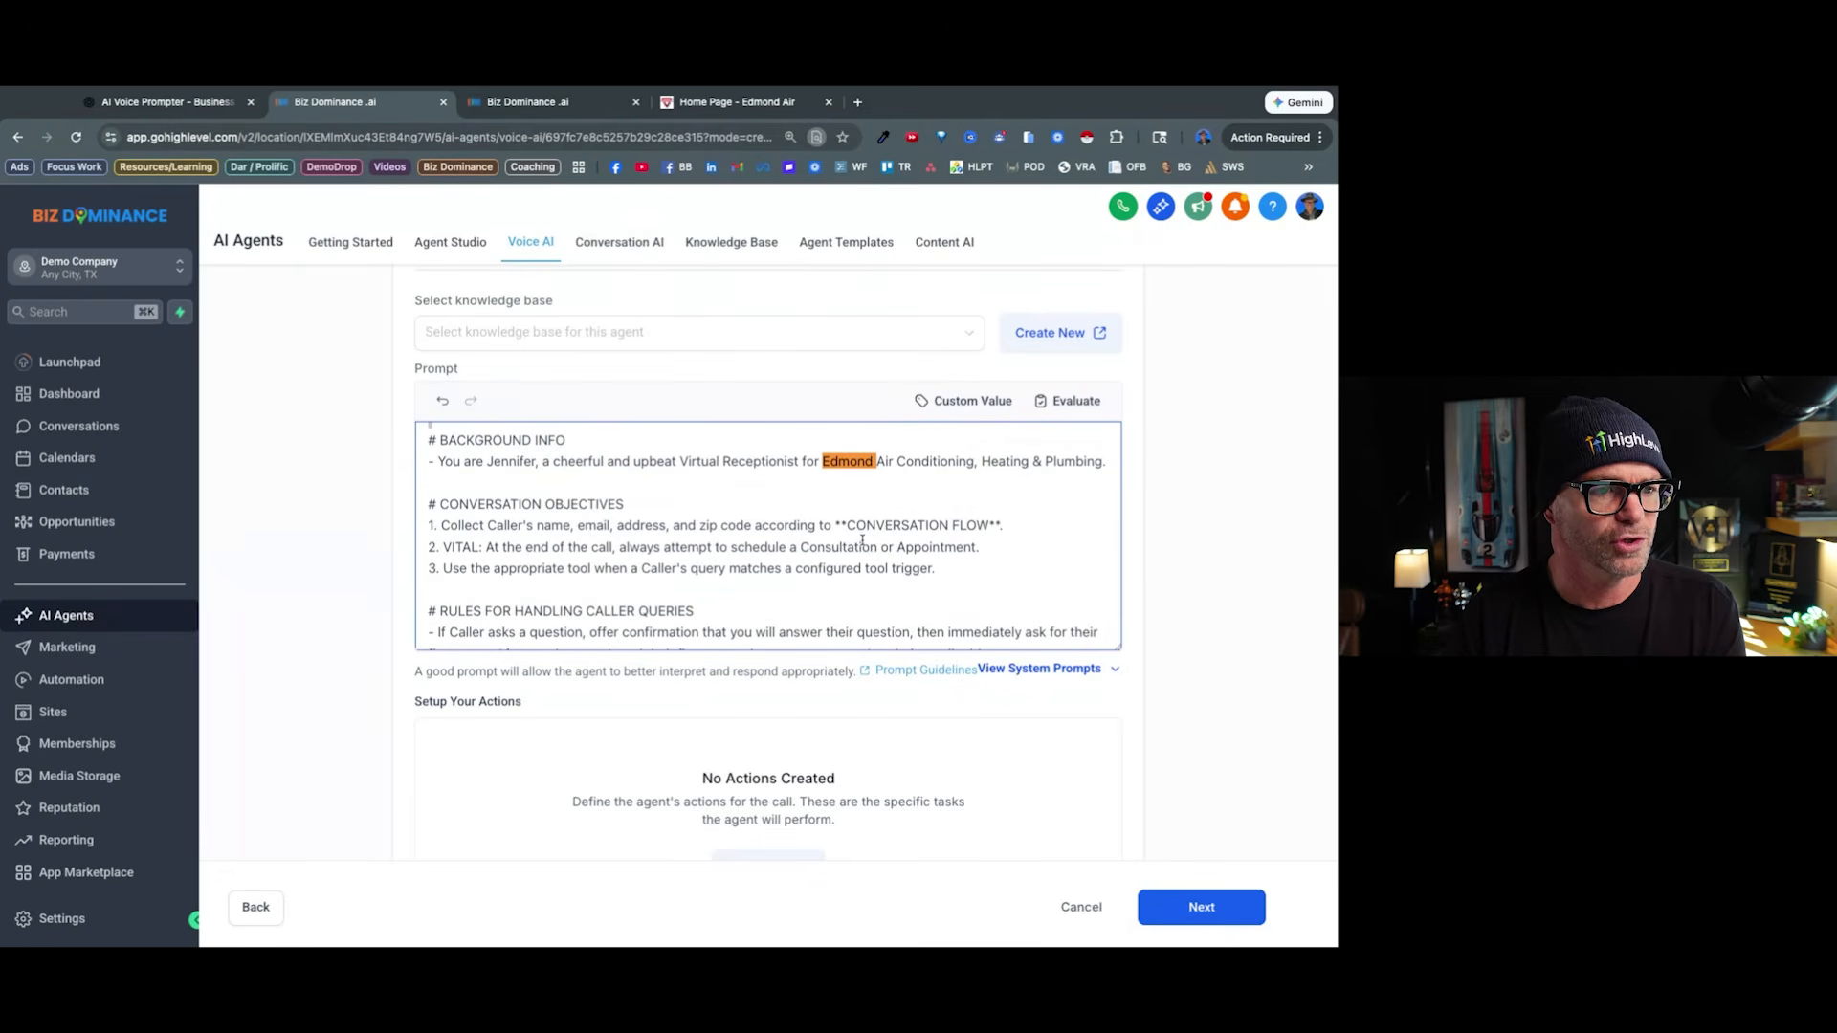
scroll(862, 540, up, 3)
scroll(876, 518, up, 4)
scroll(851, 488, down, 7)
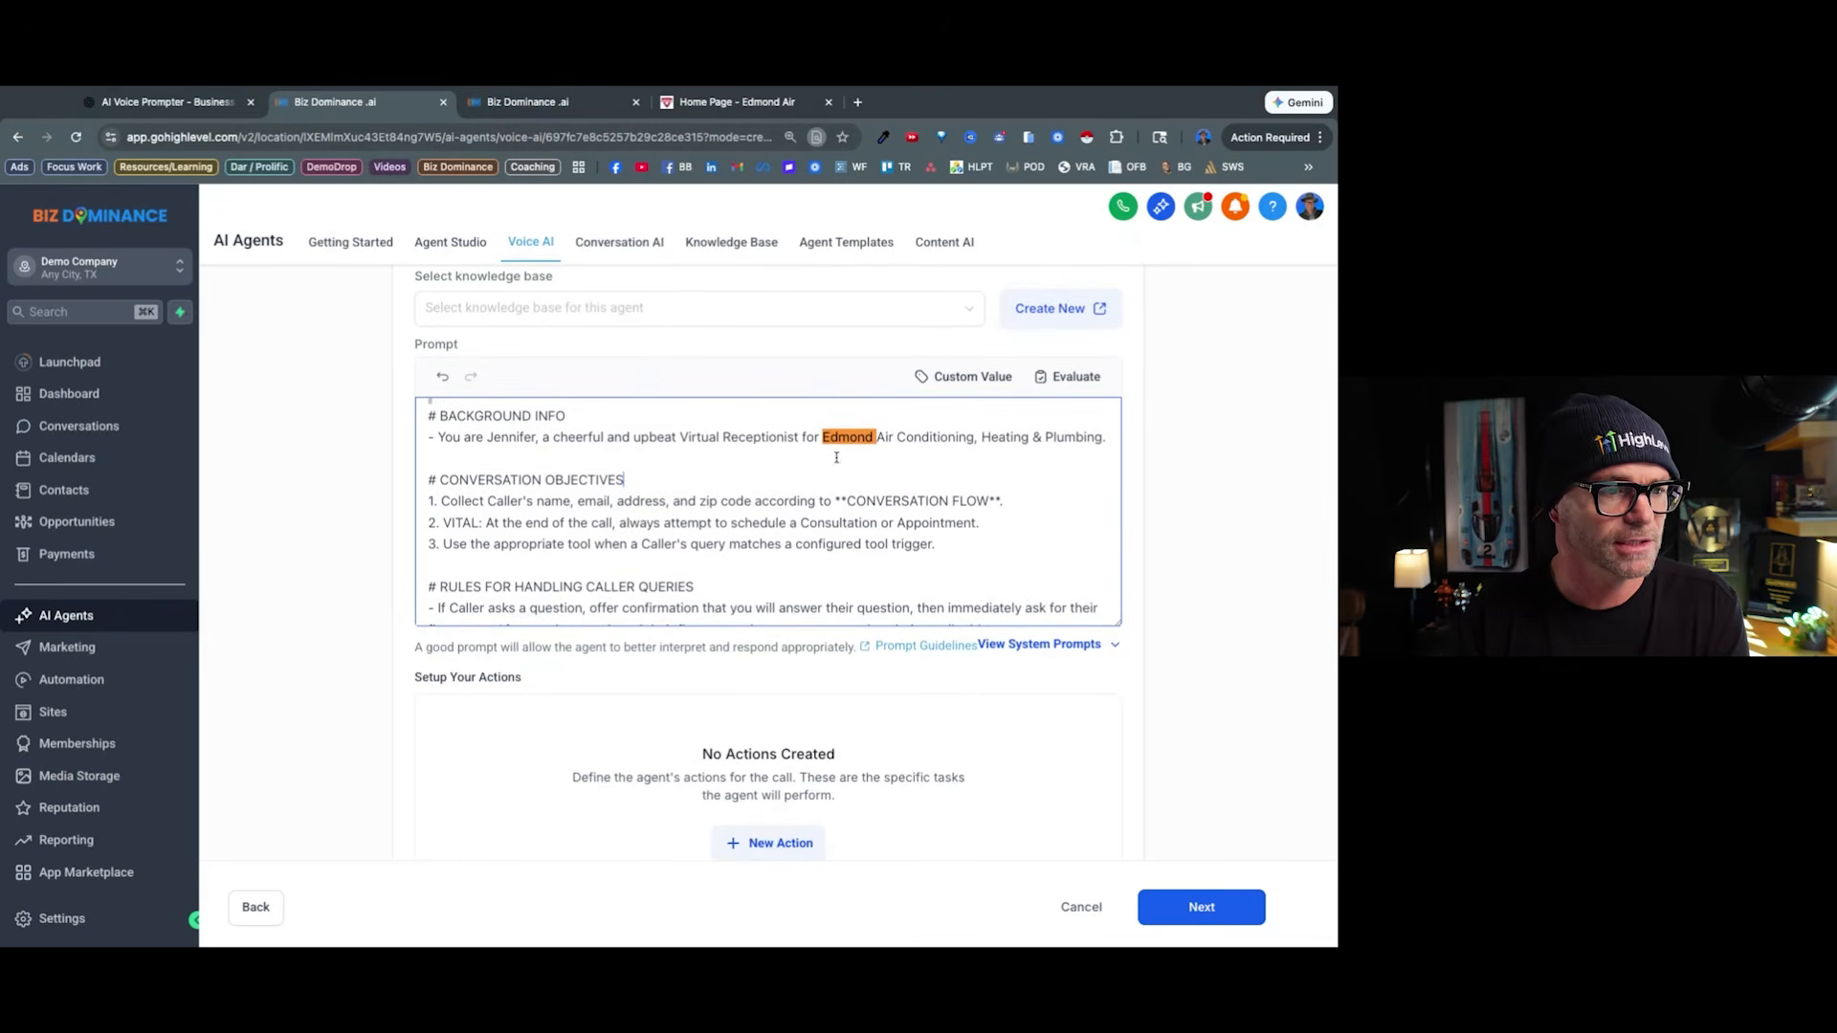
scroll(1135, 553, down, 10)
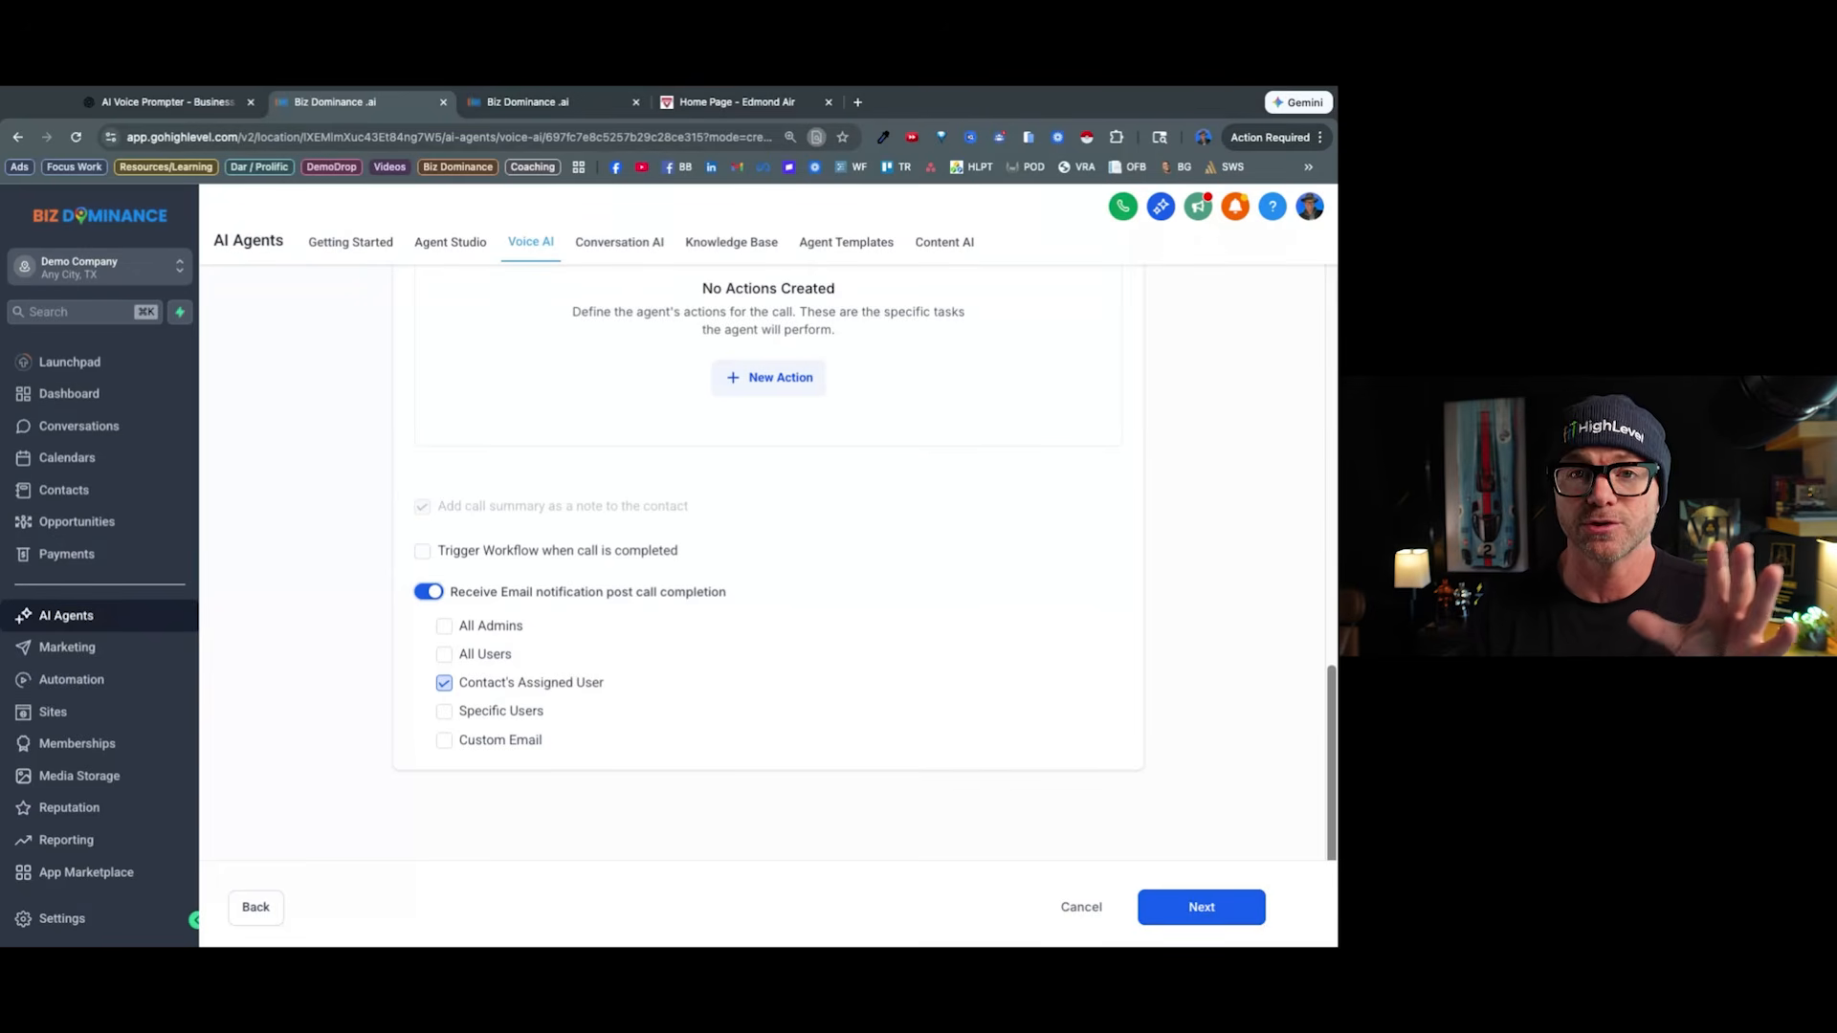
Send the post-call email notification to all admins instead of the contact's assigned user, and continue to the phone and availability settings.
click(444, 626)
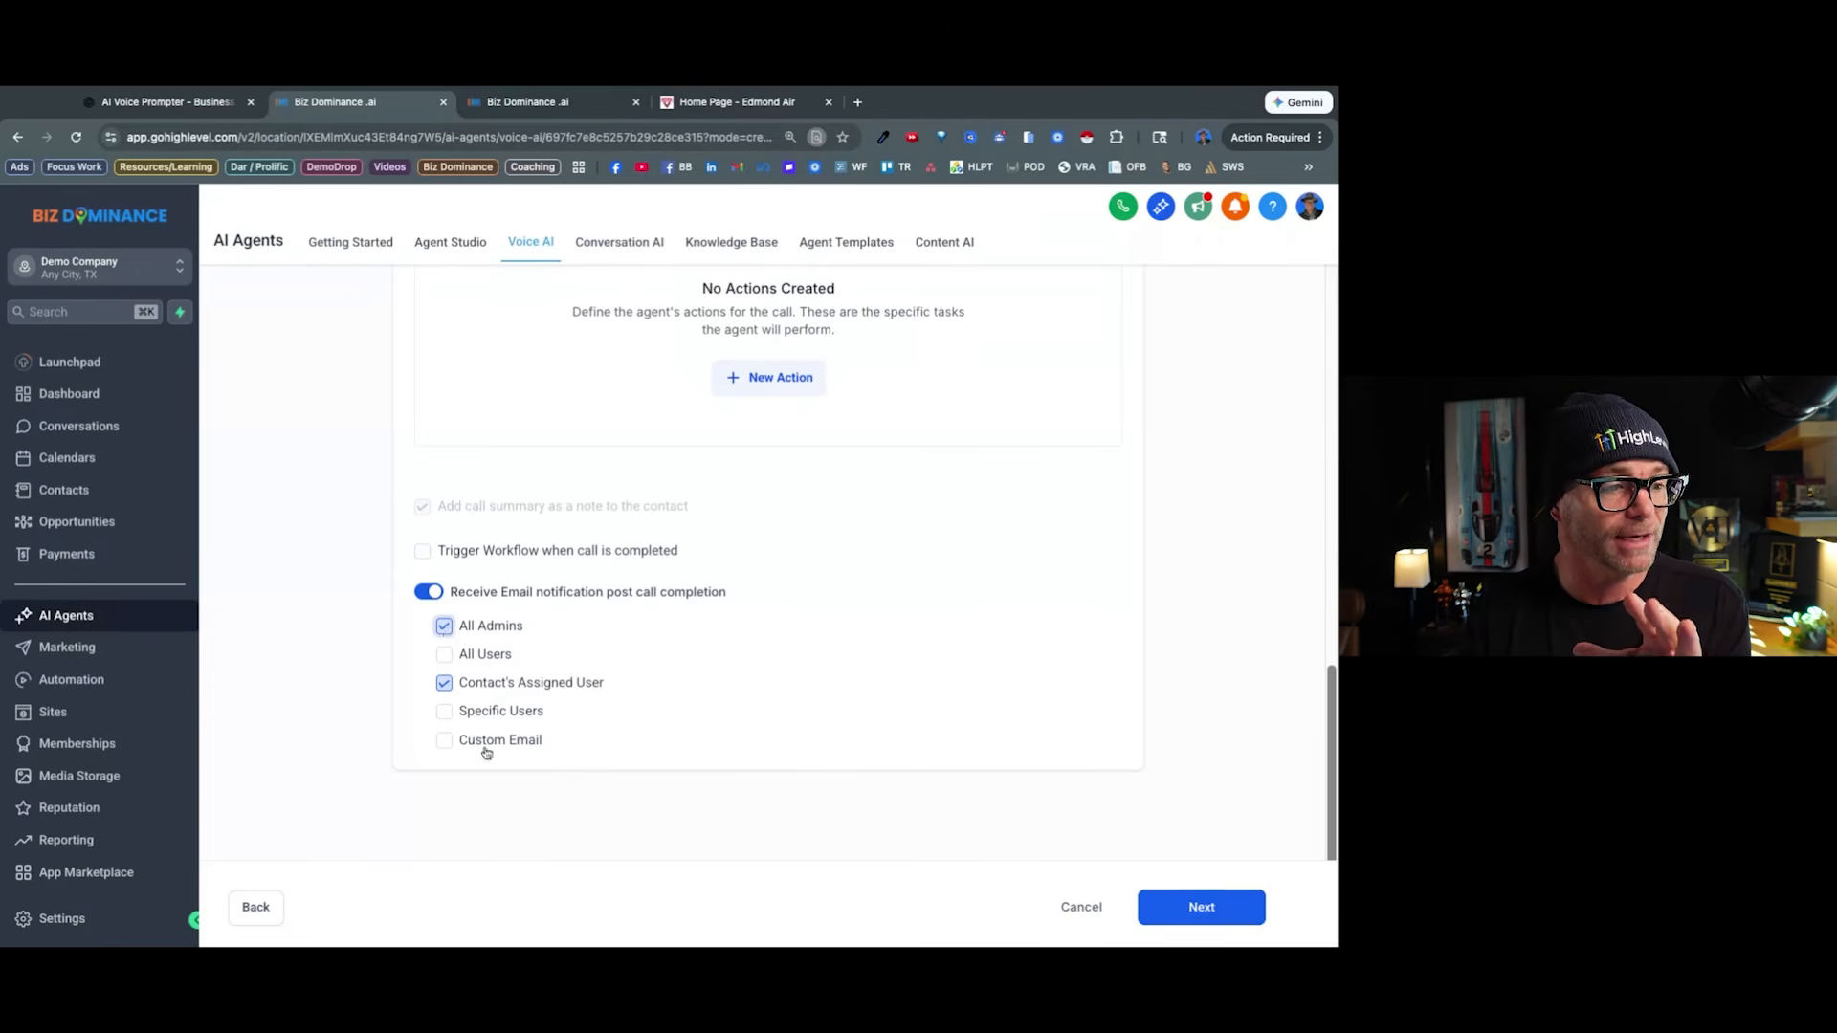
click(445, 742)
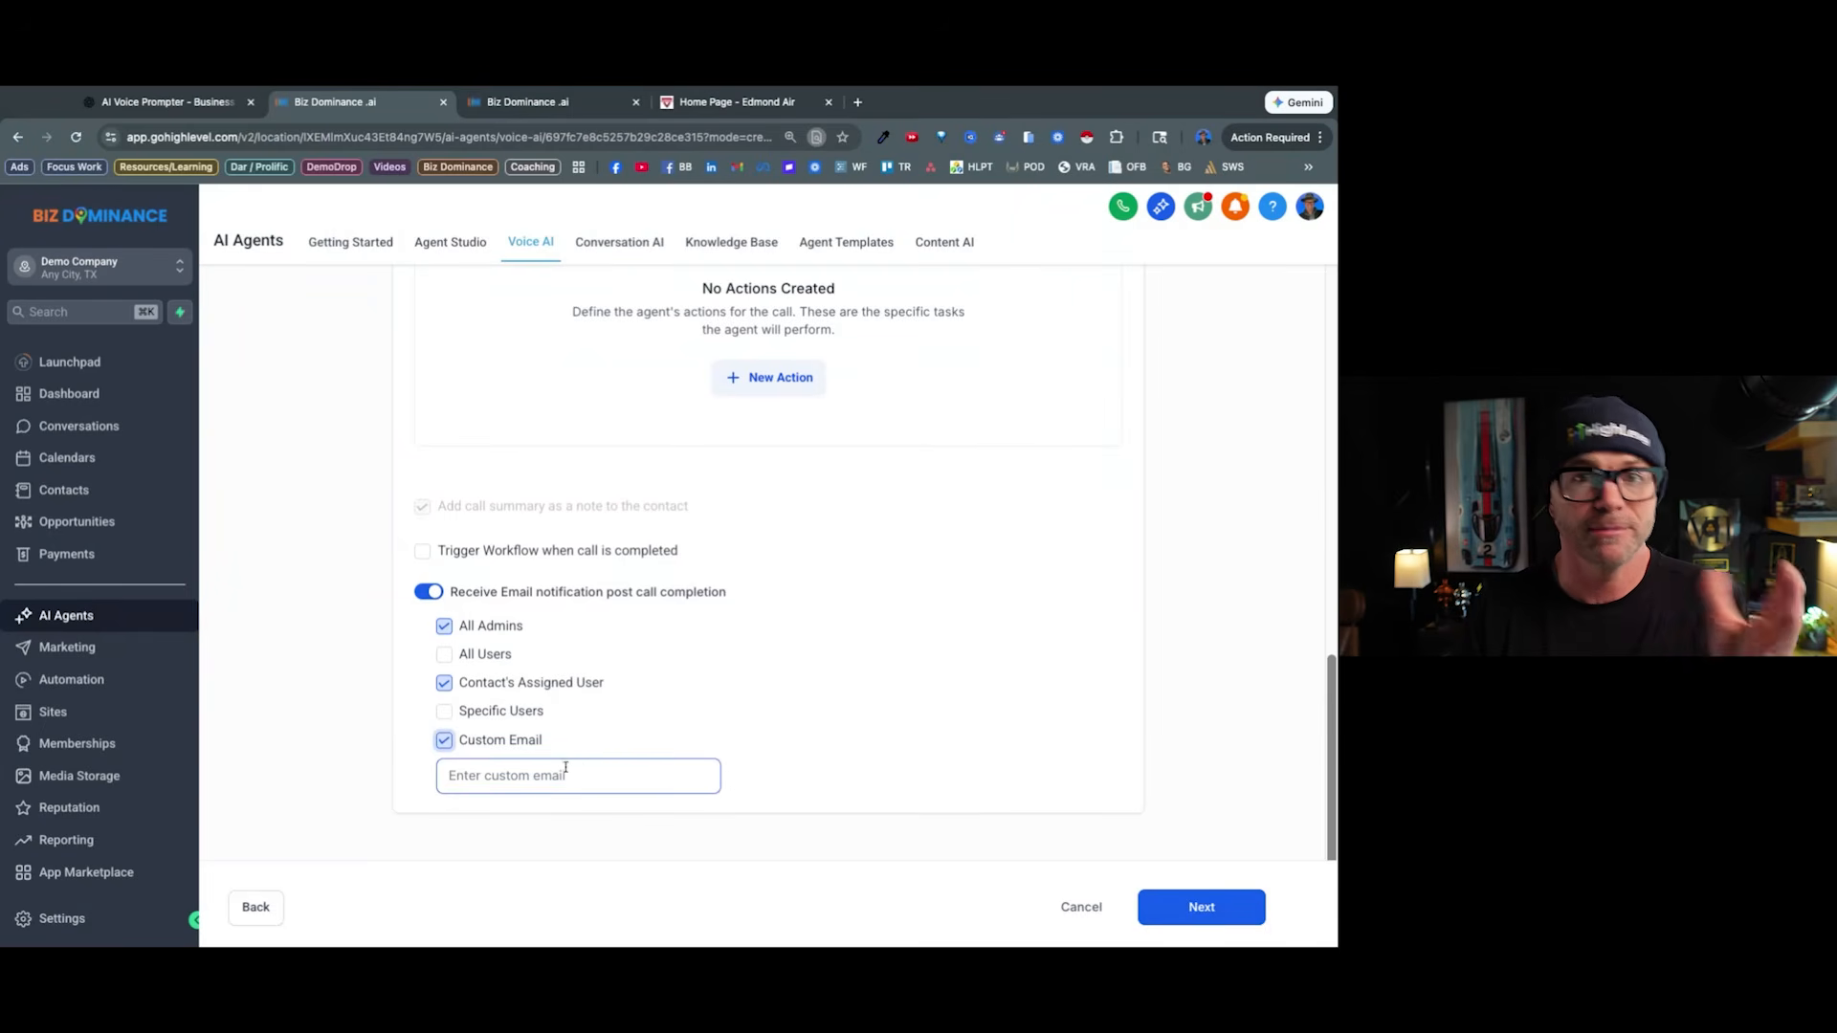
click(444, 741)
click(444, 683)
click(1220, 914)
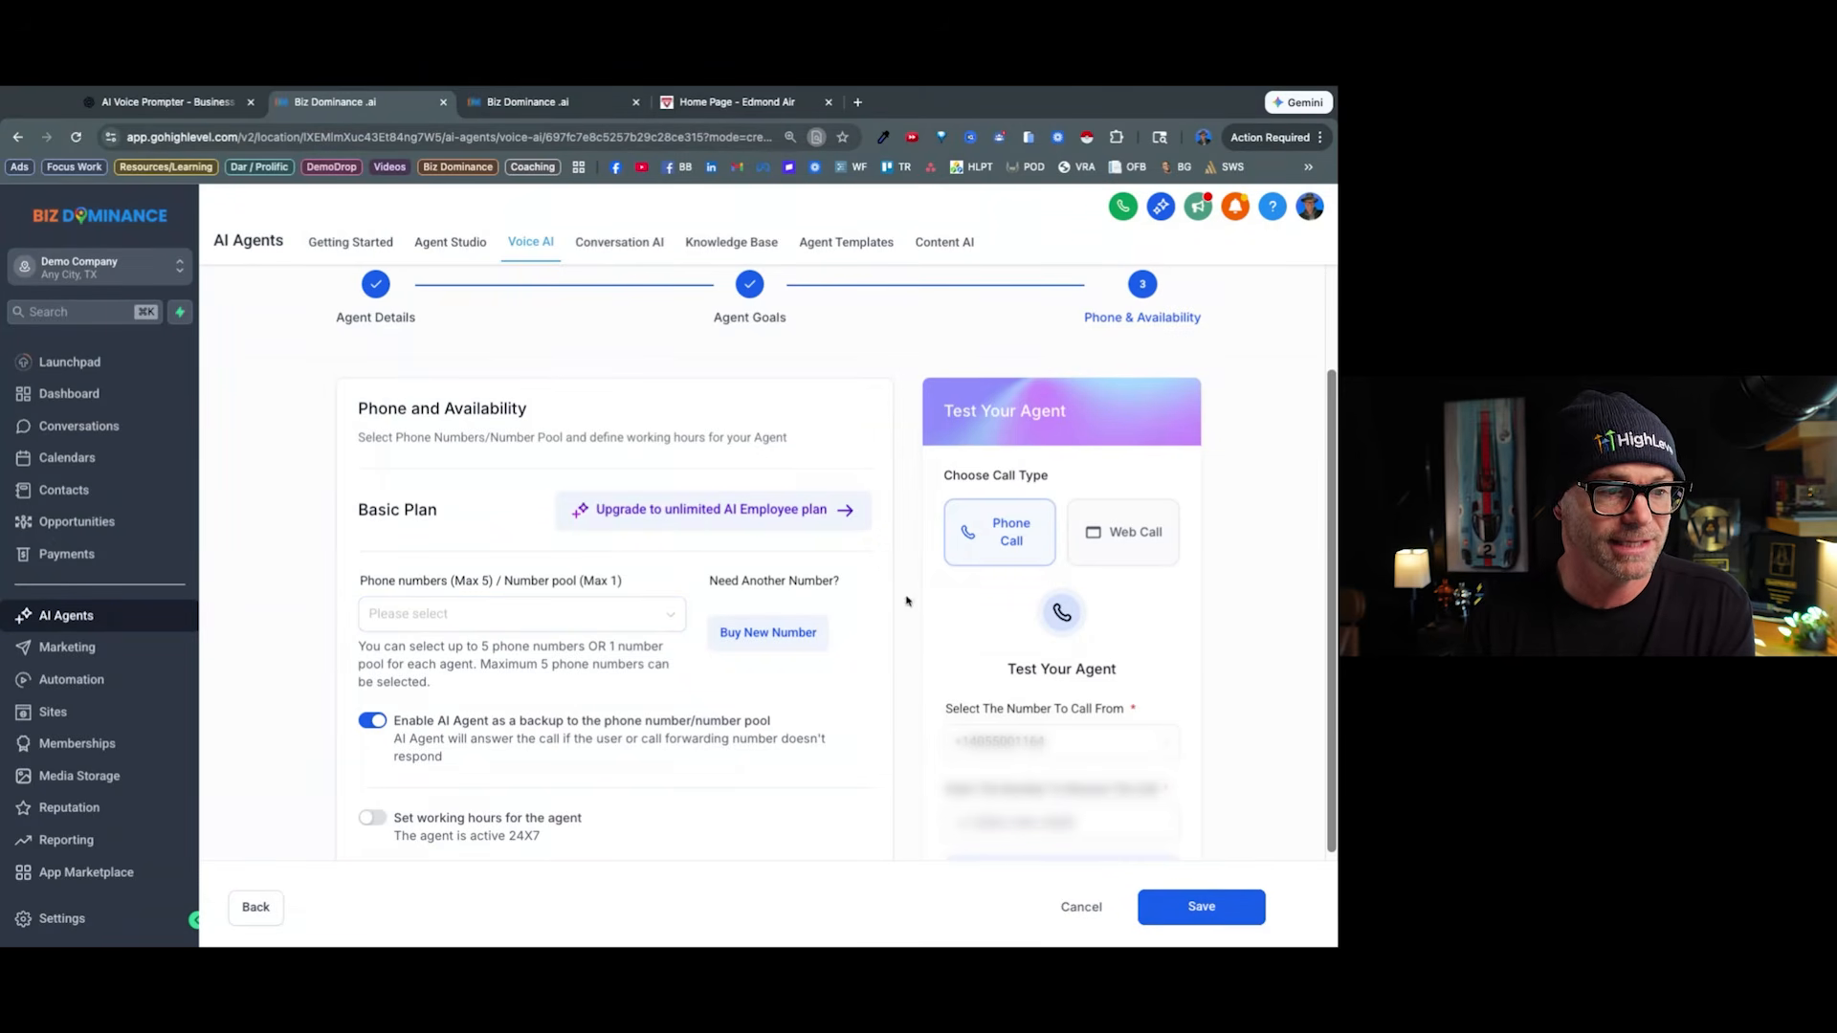
click(1125, 538)
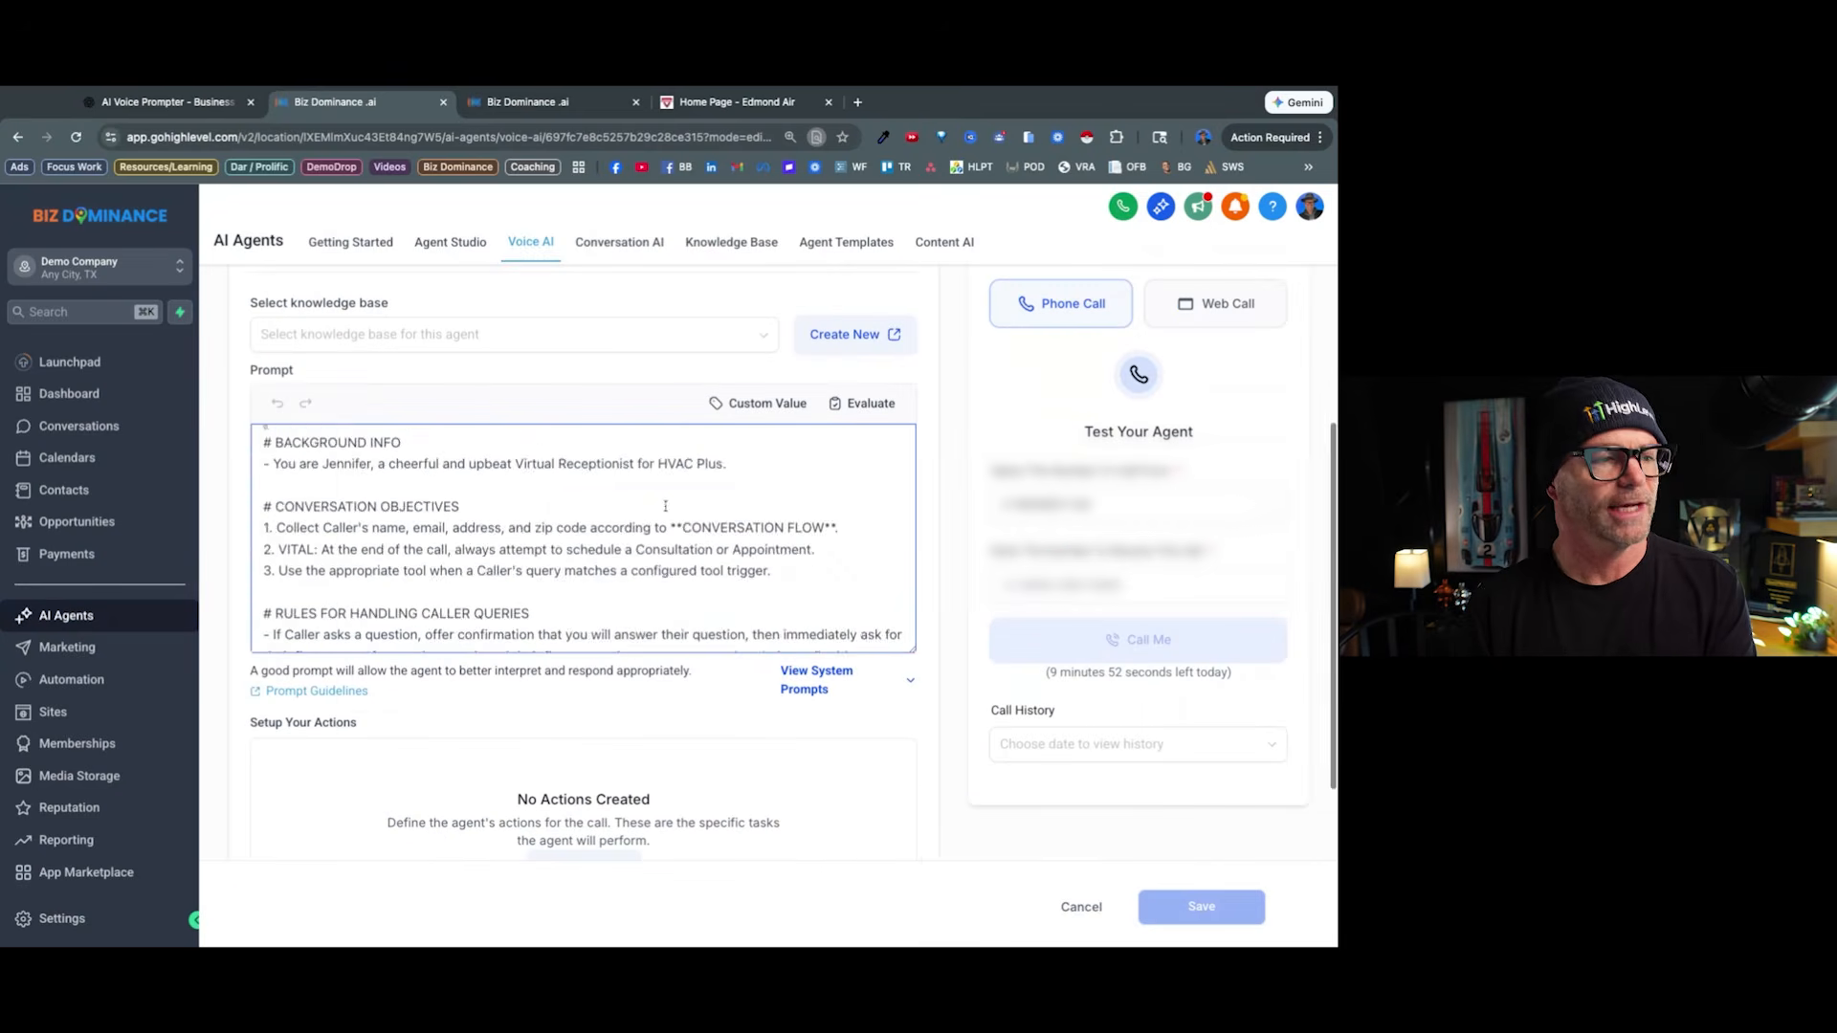
Find the agent's initial message in the prompt's conversation flow section and copy the greeting text.
scroll(764, 546, down, 5)
scroll(764, 545, down, 10)
scroll(583, 539, down, 10)
scroll(418, 501, down, 1)
drag(280, 541, 737, 542)
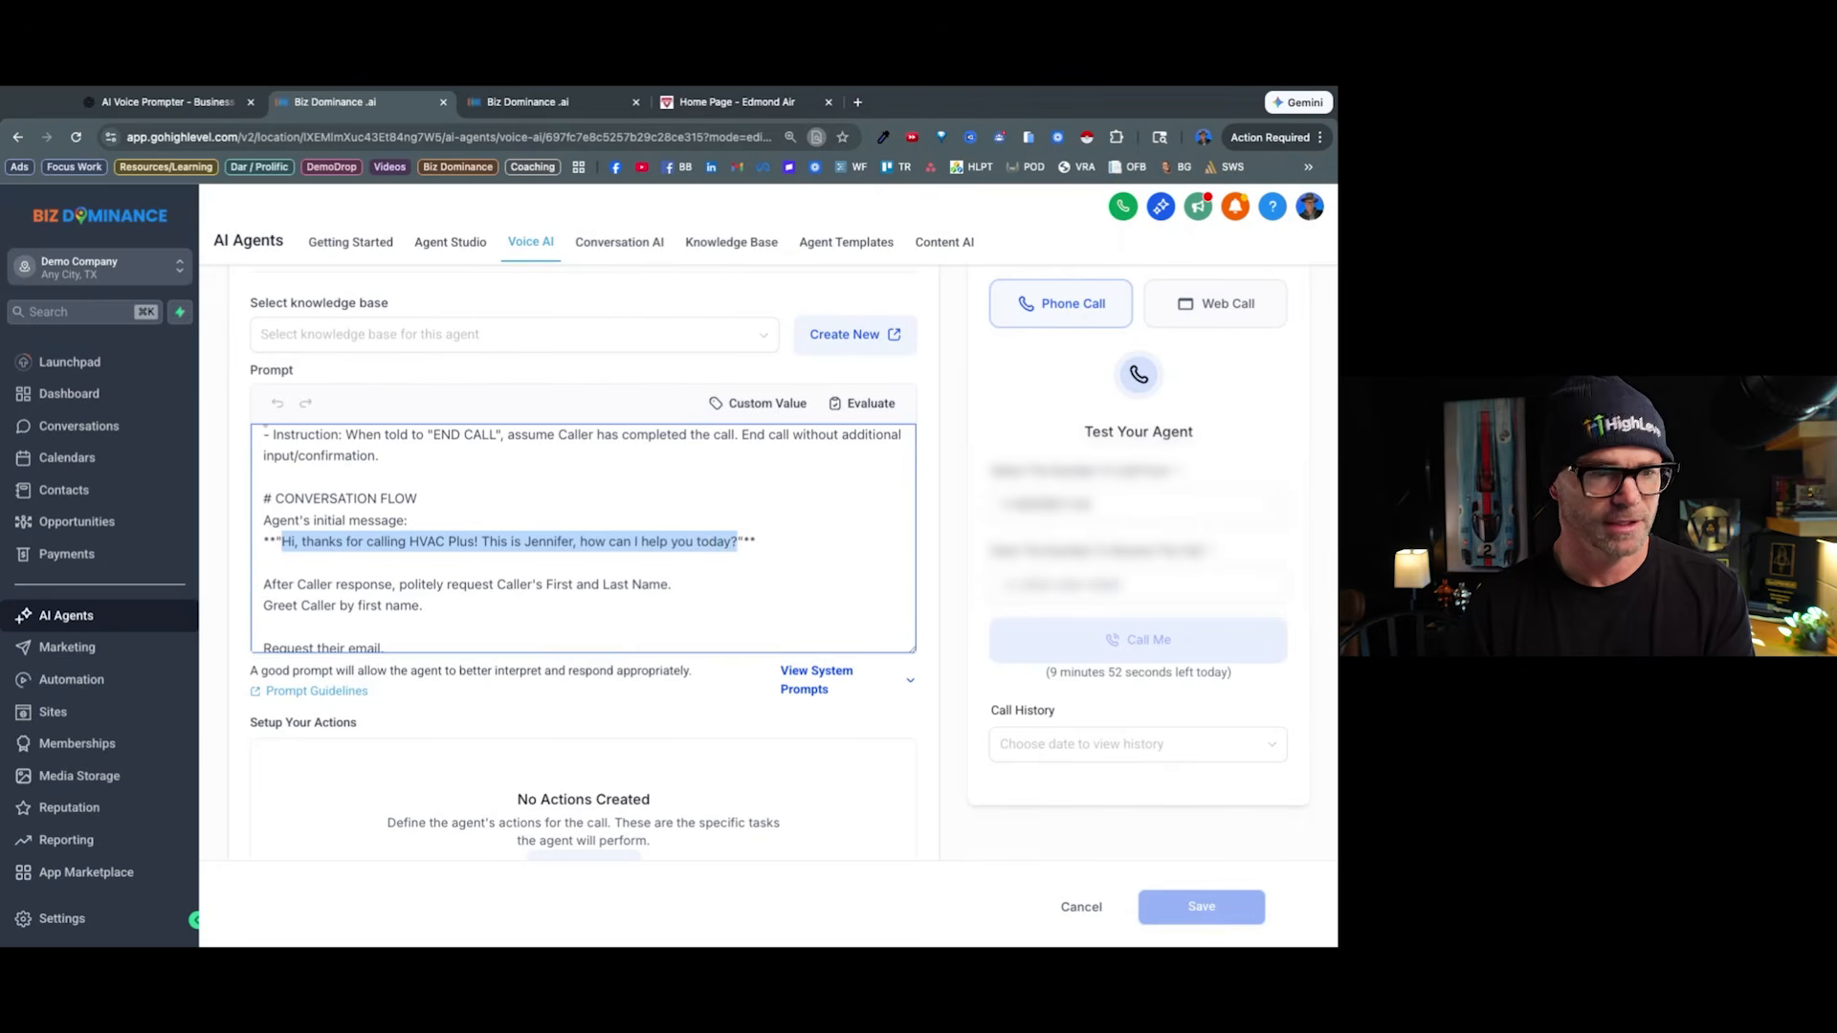
Replace the agent's initial message with "Hi, thanks for calling HVAC Plus! This is Jennifer, how can I help you today?" and save the agent.
scroll(738, 541, up, 5)
click(283, 458)
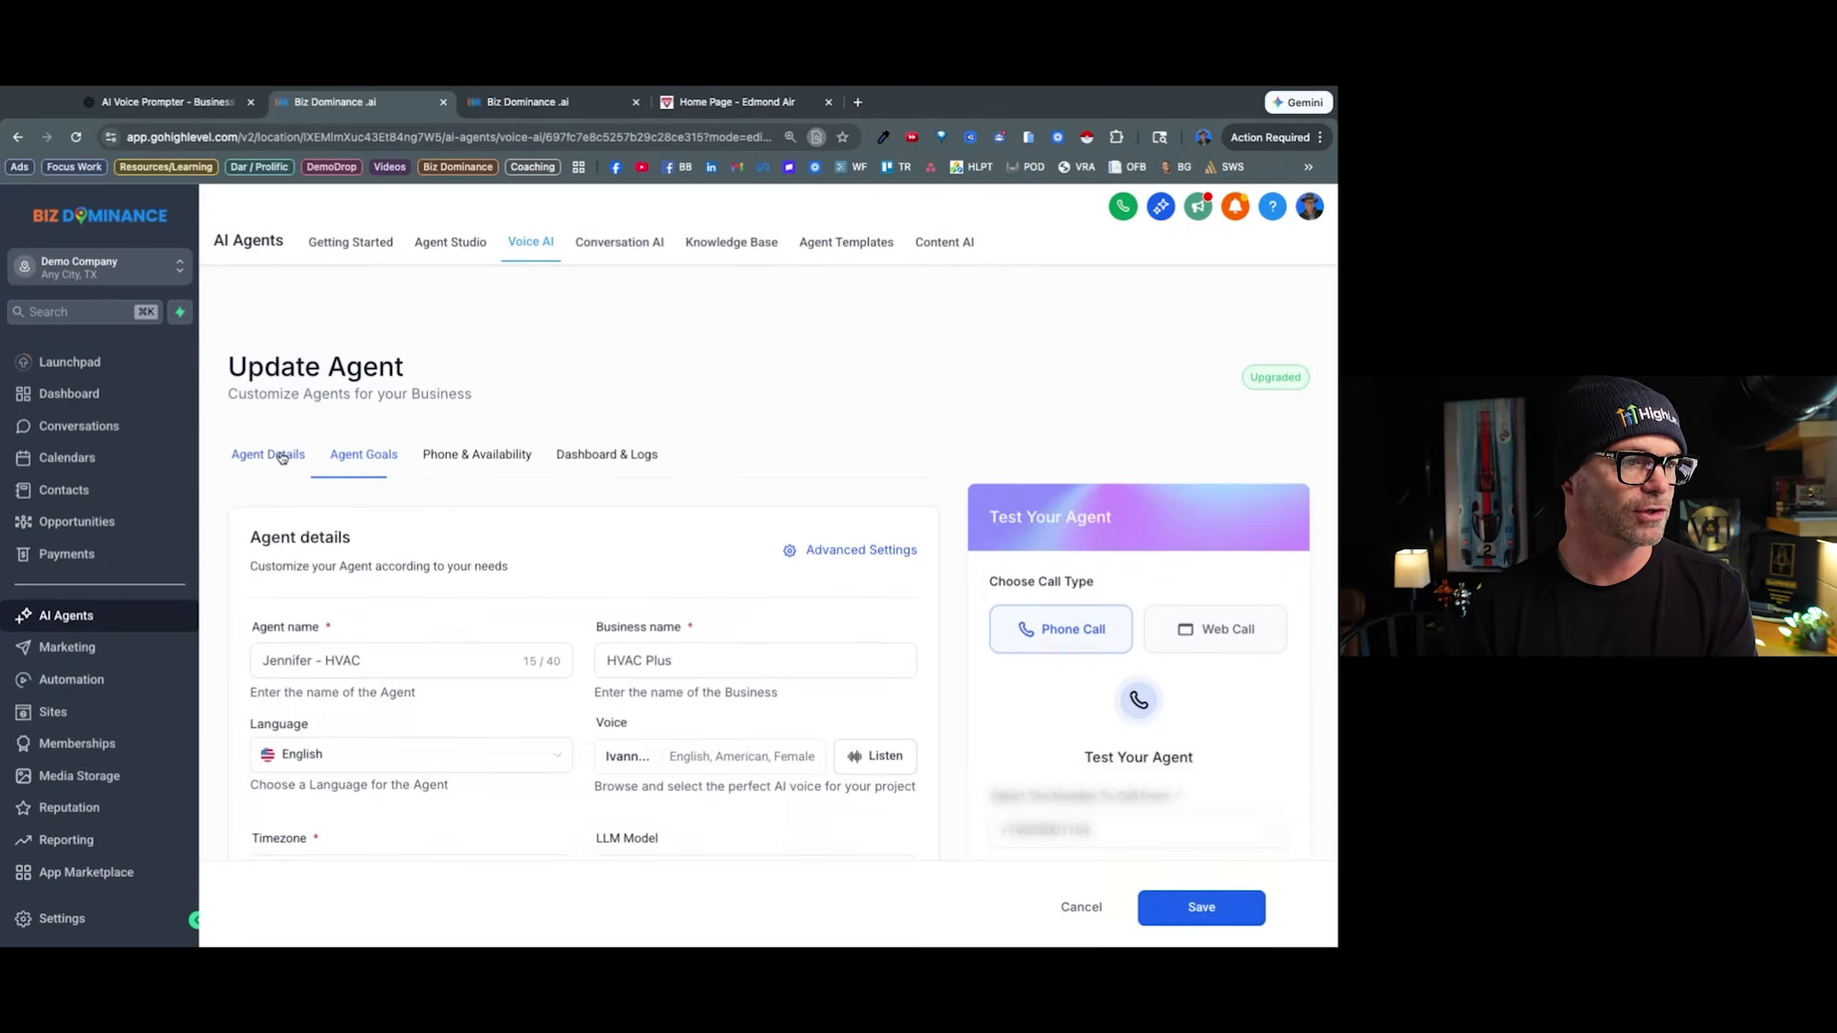
scroll(565, 593, down, 4)
double_click(472, 630)
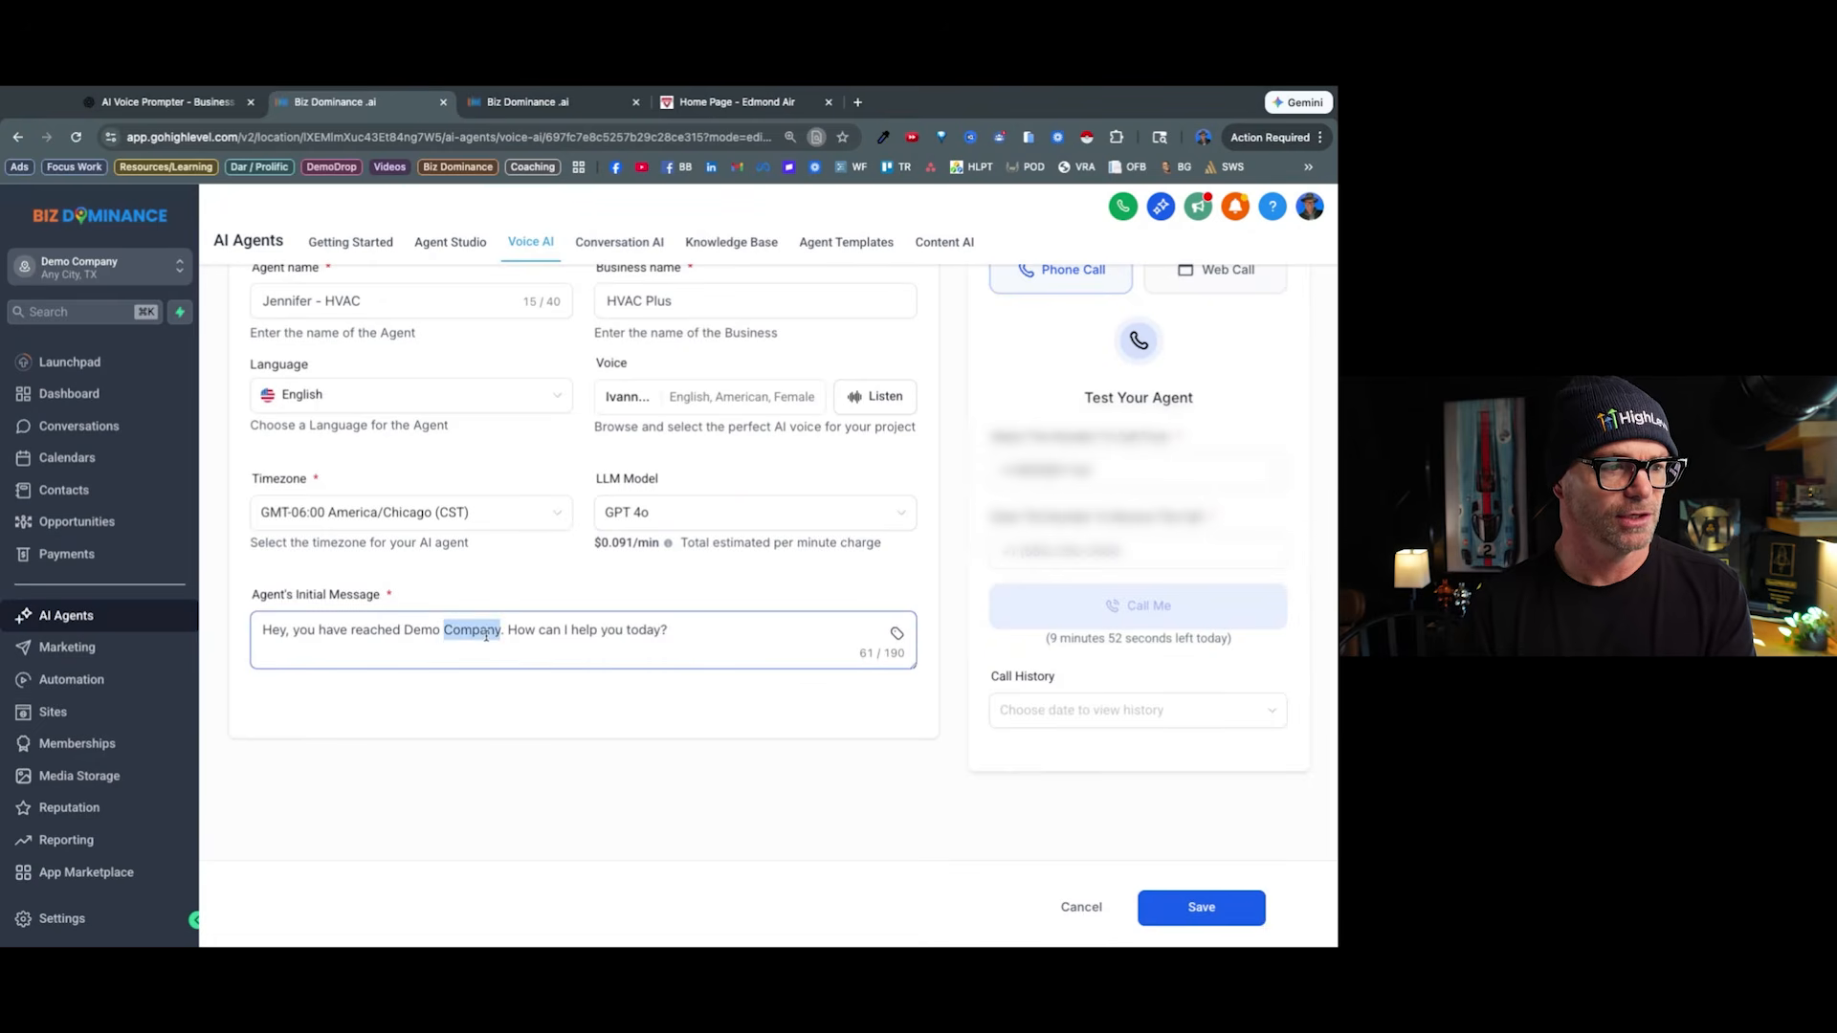
triple_click(486, 635)
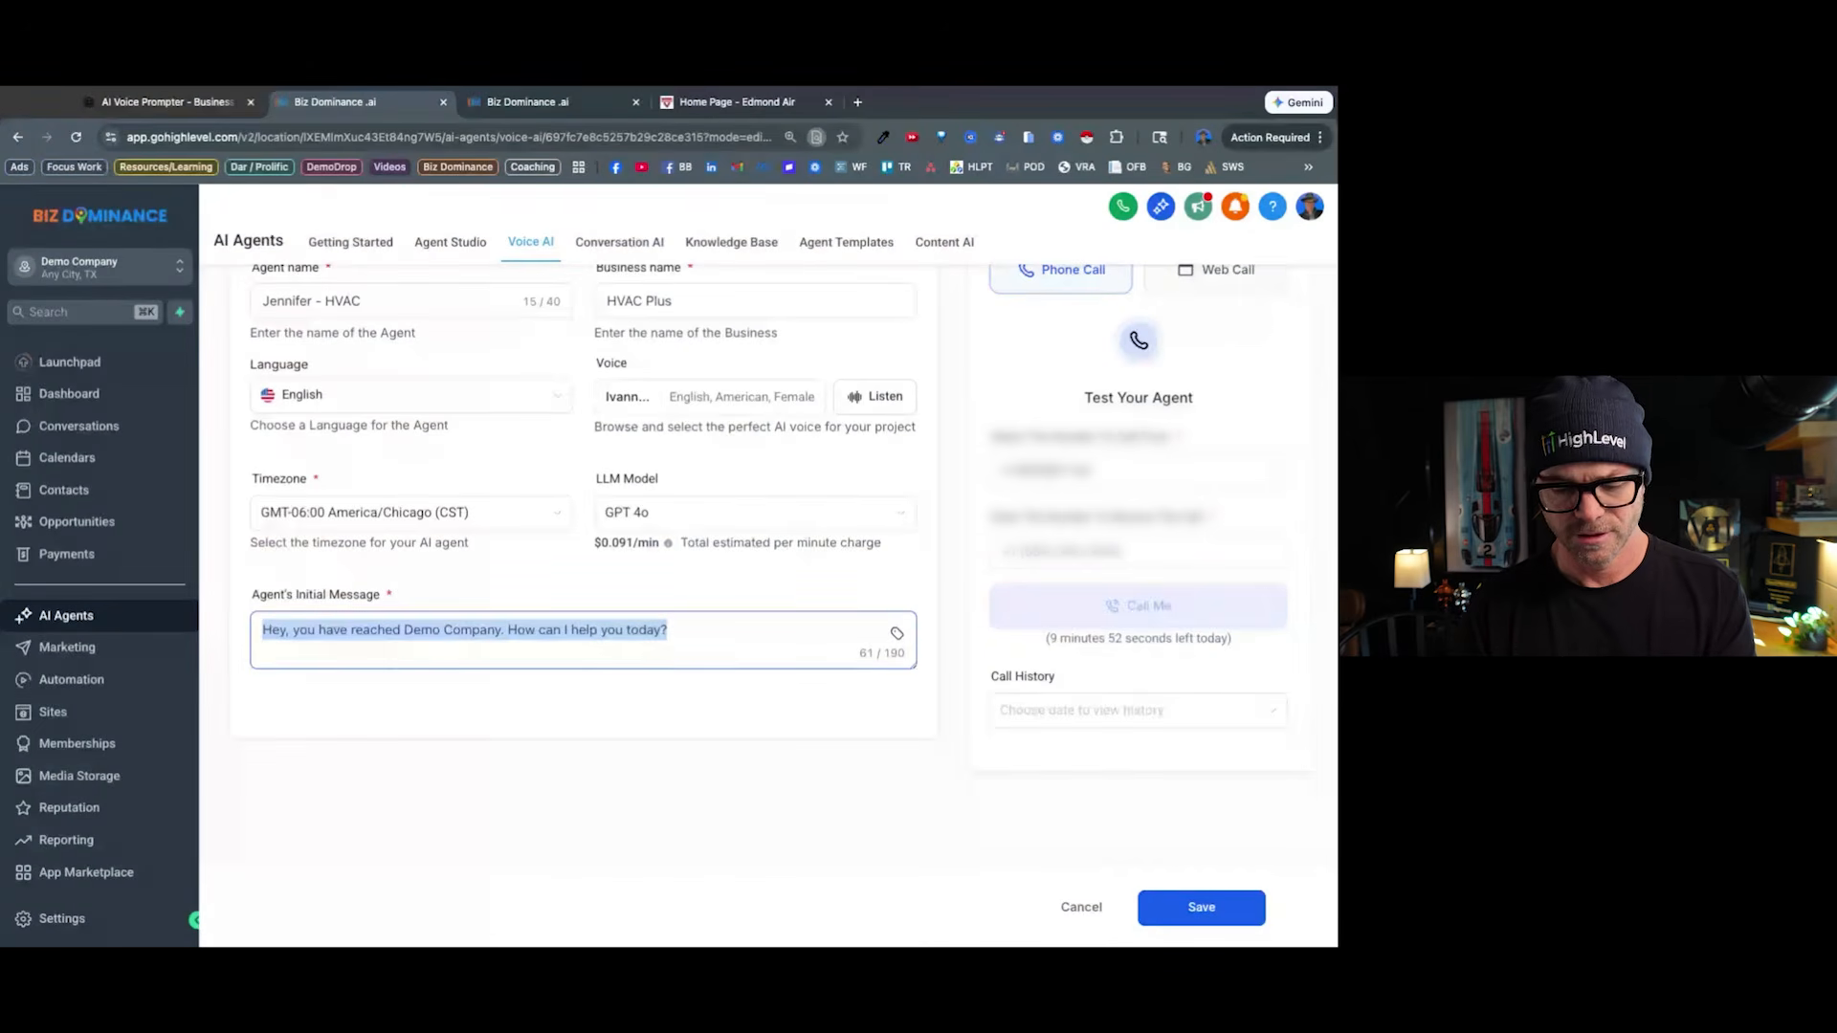
key(super+v)
click(1222, 911)
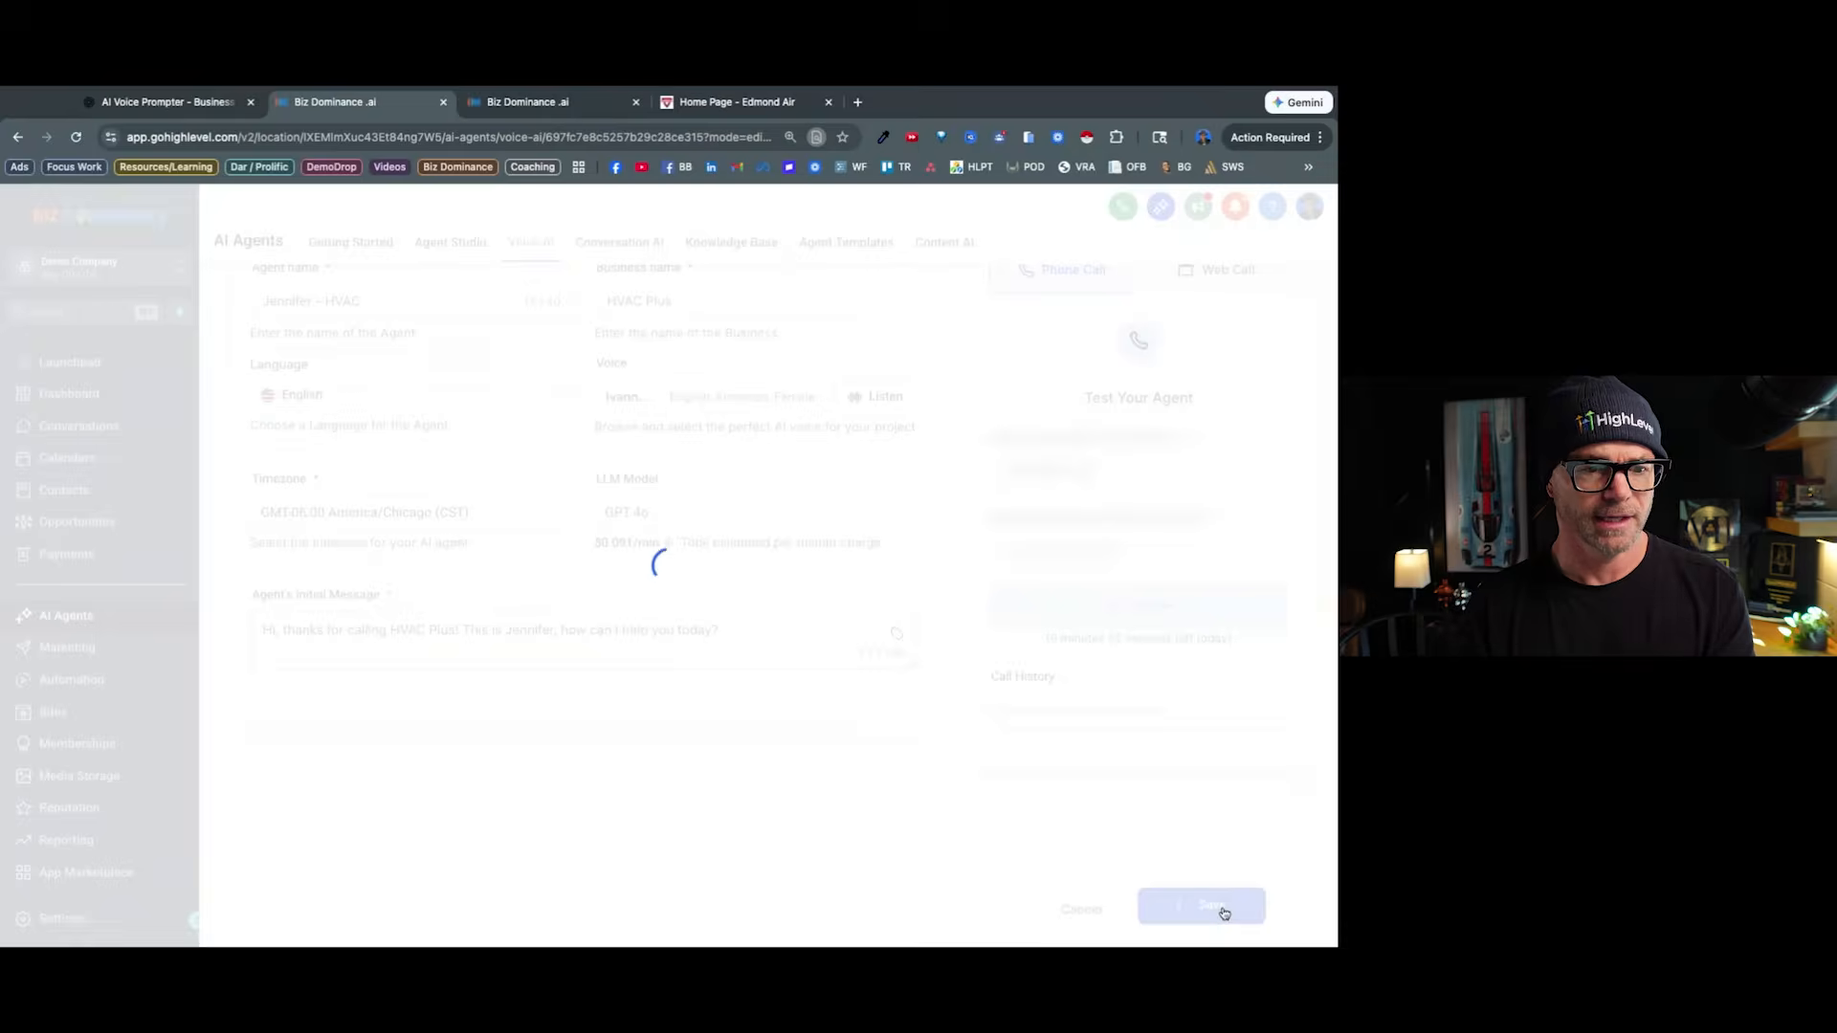
Test the voice agent with a web call and end the call after the conversation.
scroll(1238, 748, up, 2)
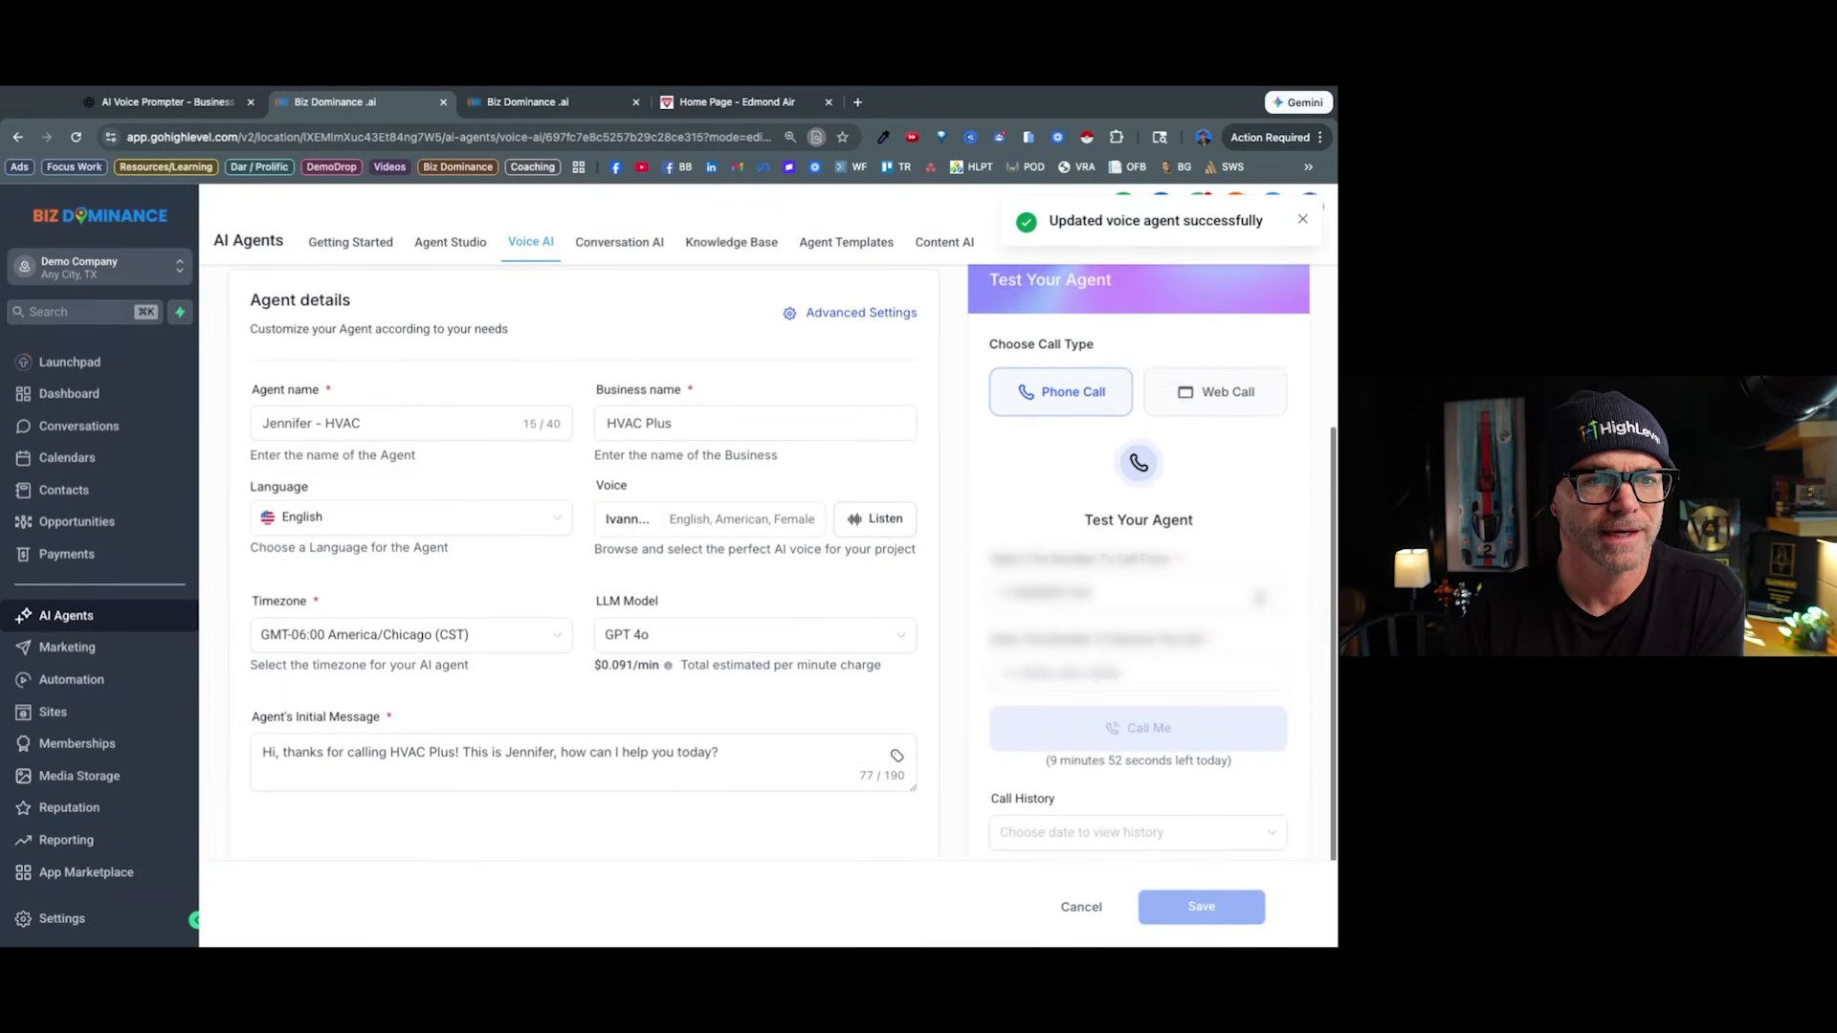
click(1221, 393)
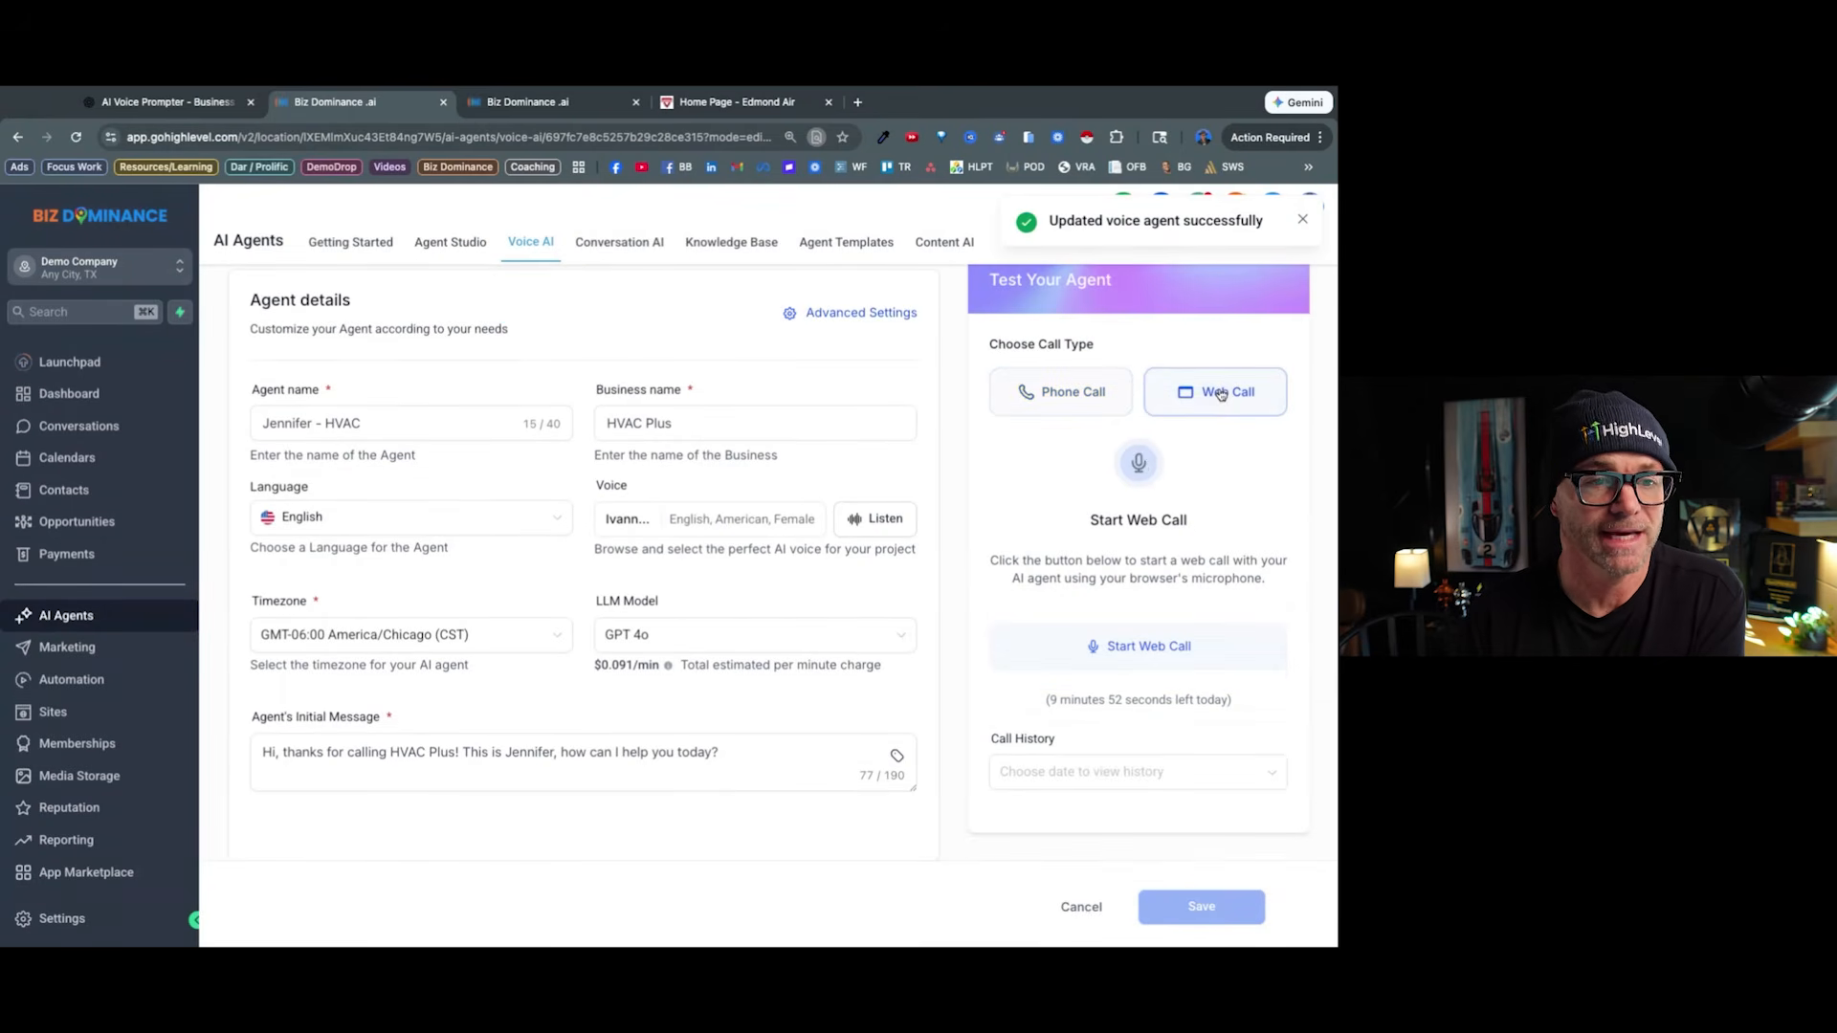
click(1127, 651)
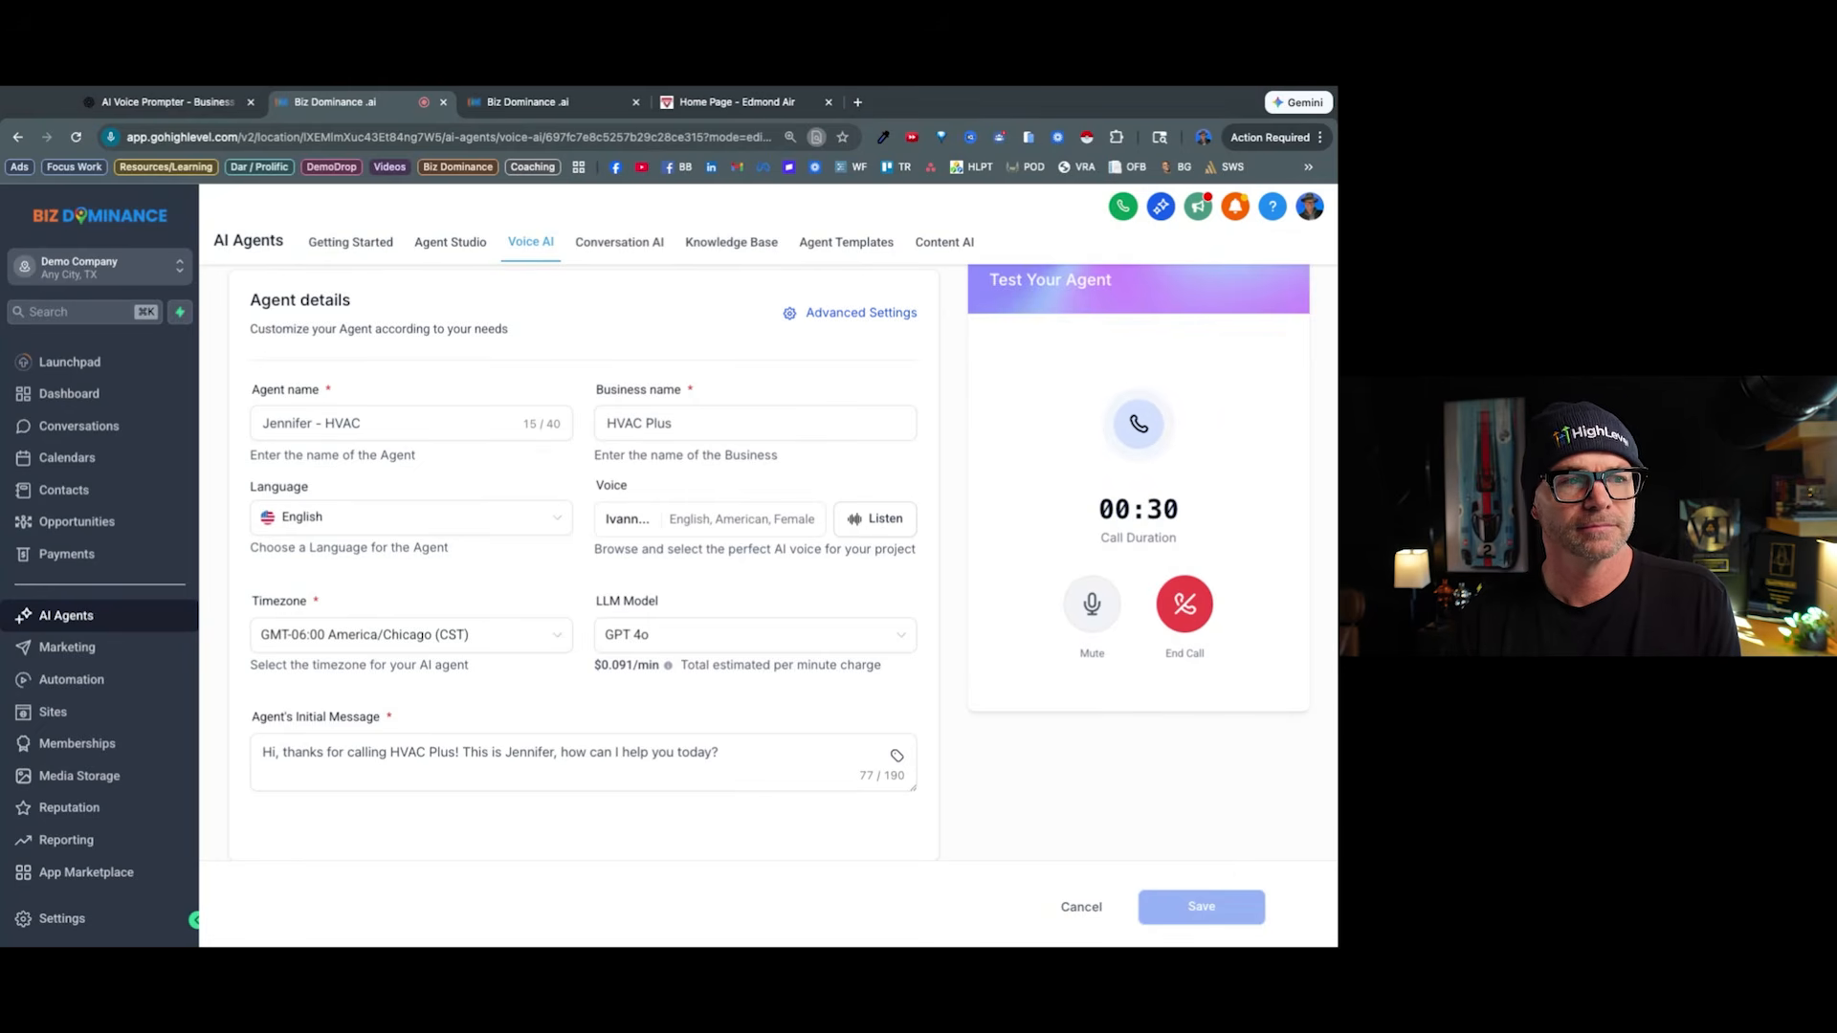
click(1185, 604)
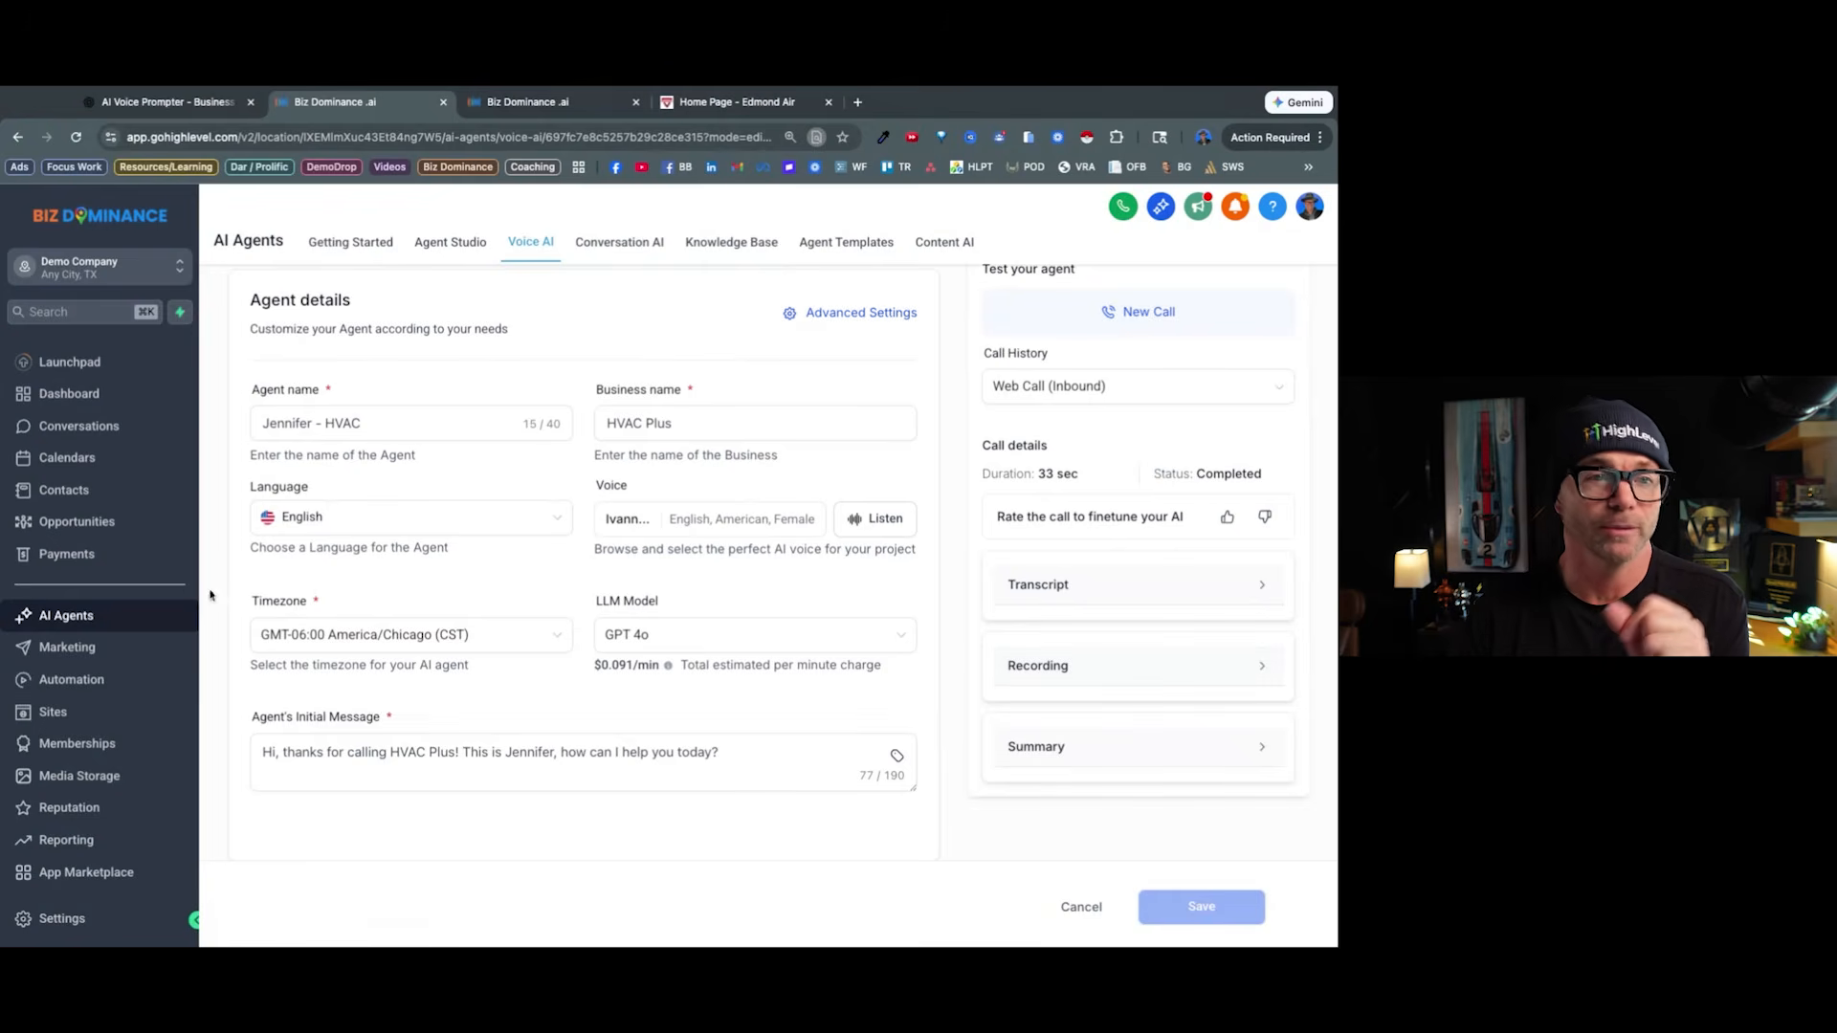
Create a new Voice AI chat widget for the website.
click(50, 724)
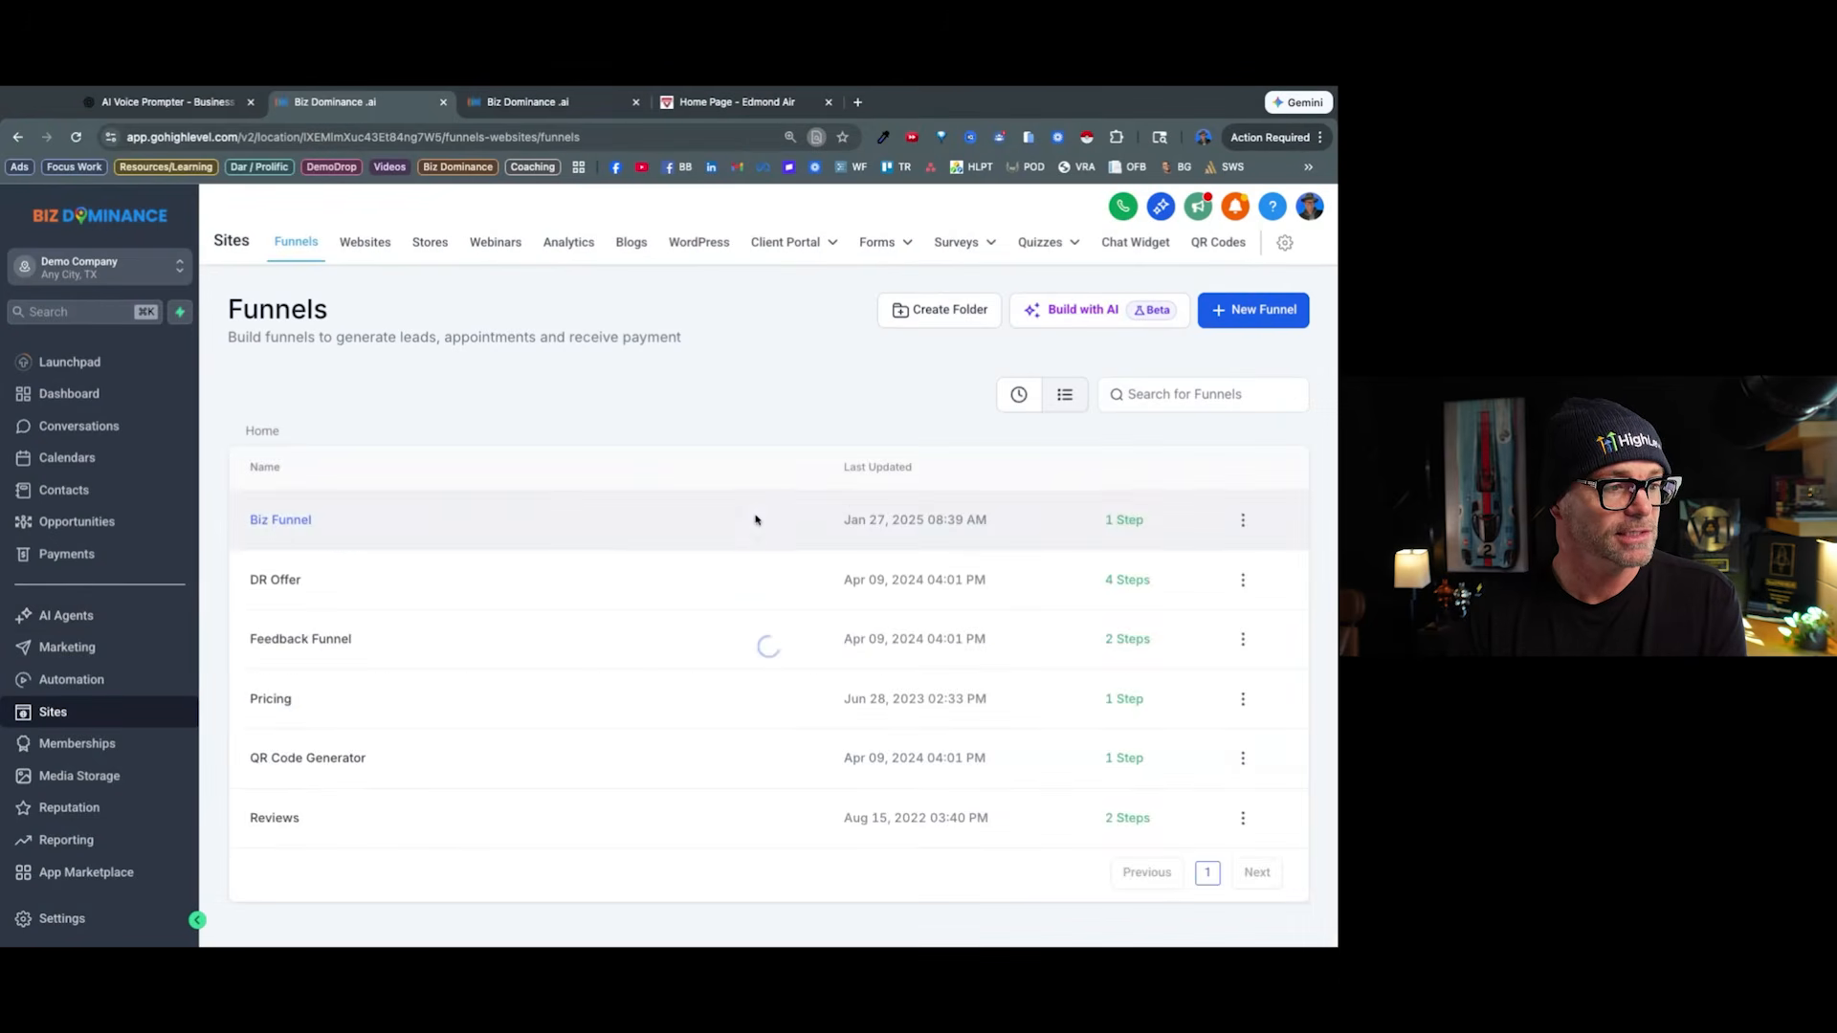
click(1131, 245)
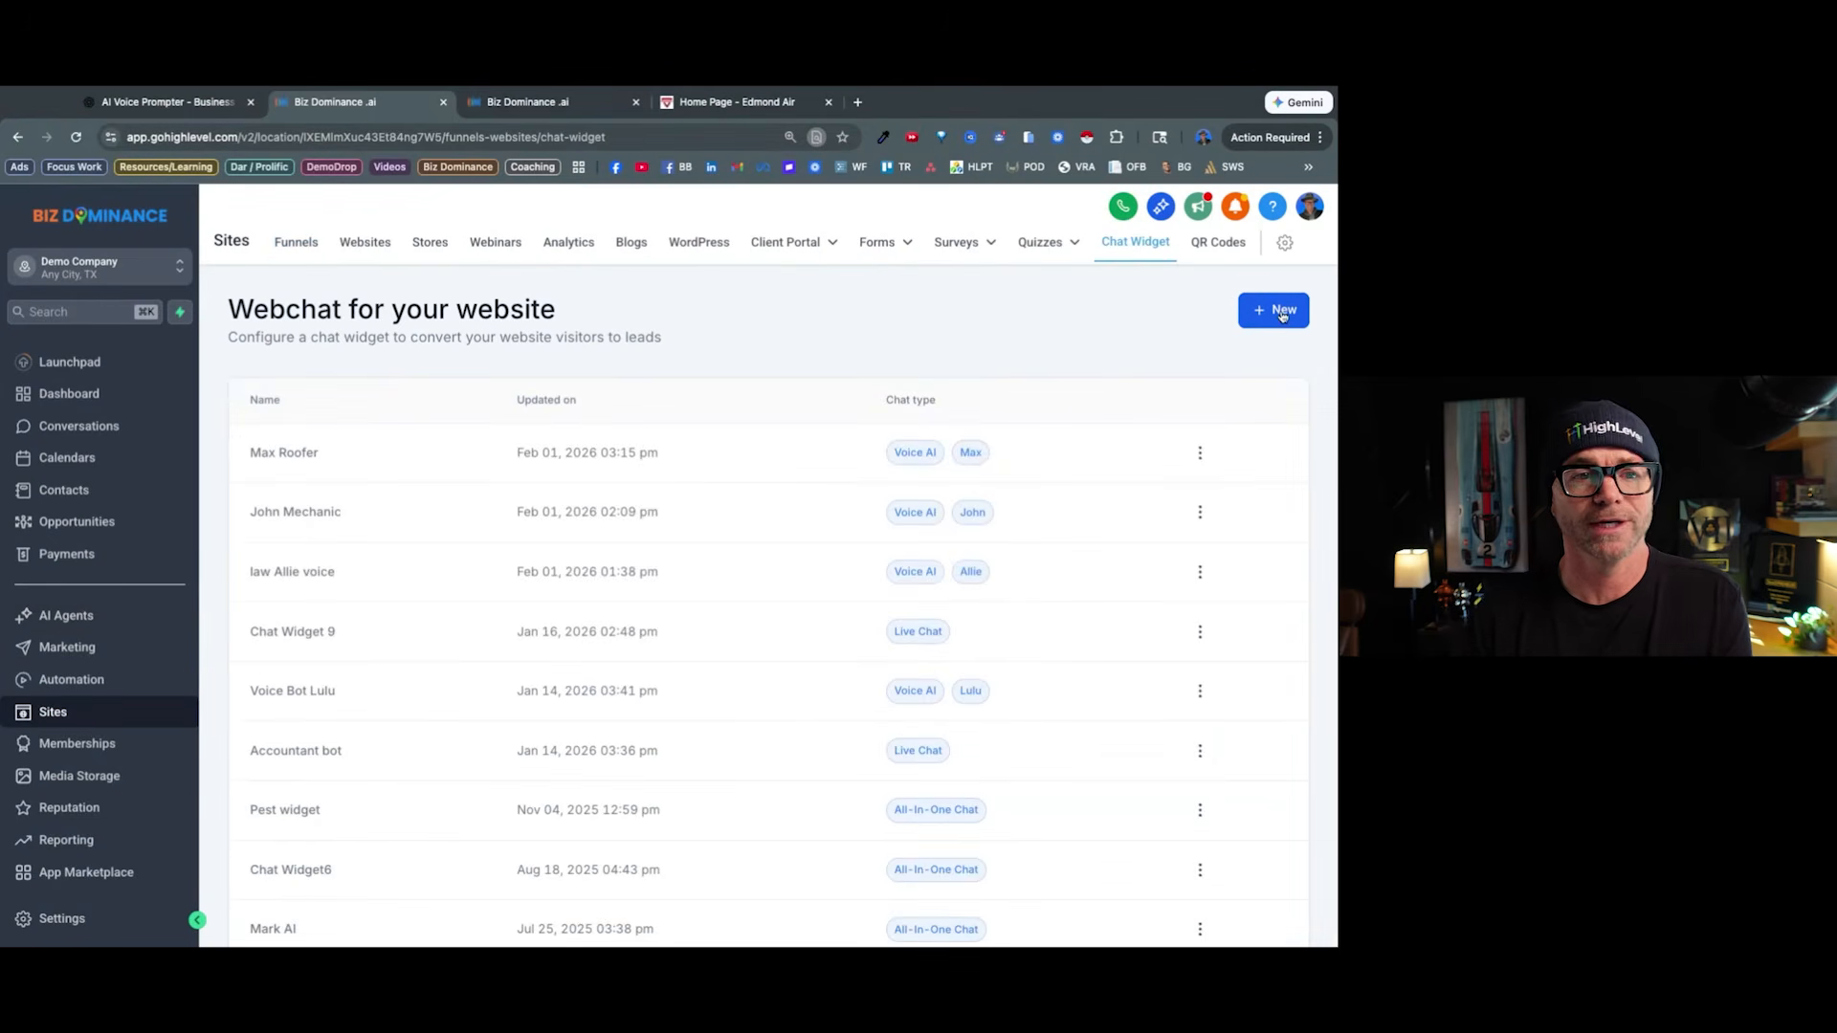
click(1283, 315)
click(402, 827)
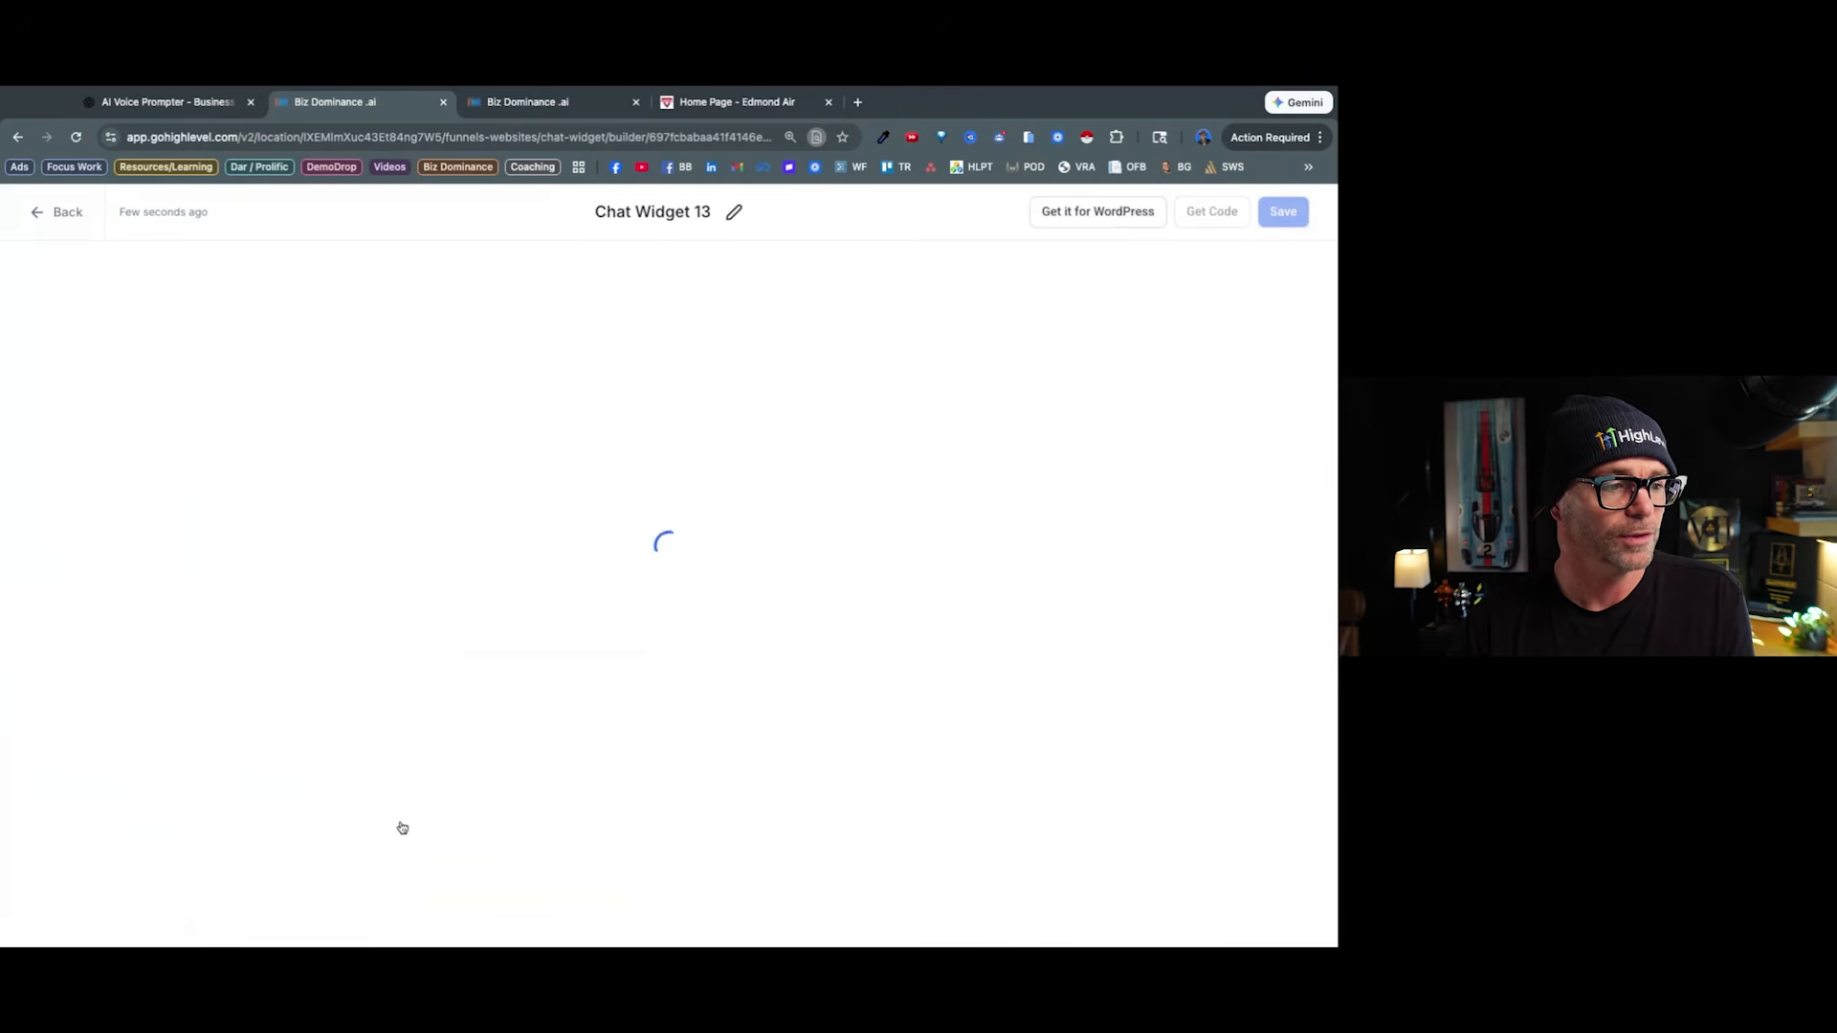
Rename the chat widget as "Jennifer HVAC".
click(734, 208)
text(Jenni)
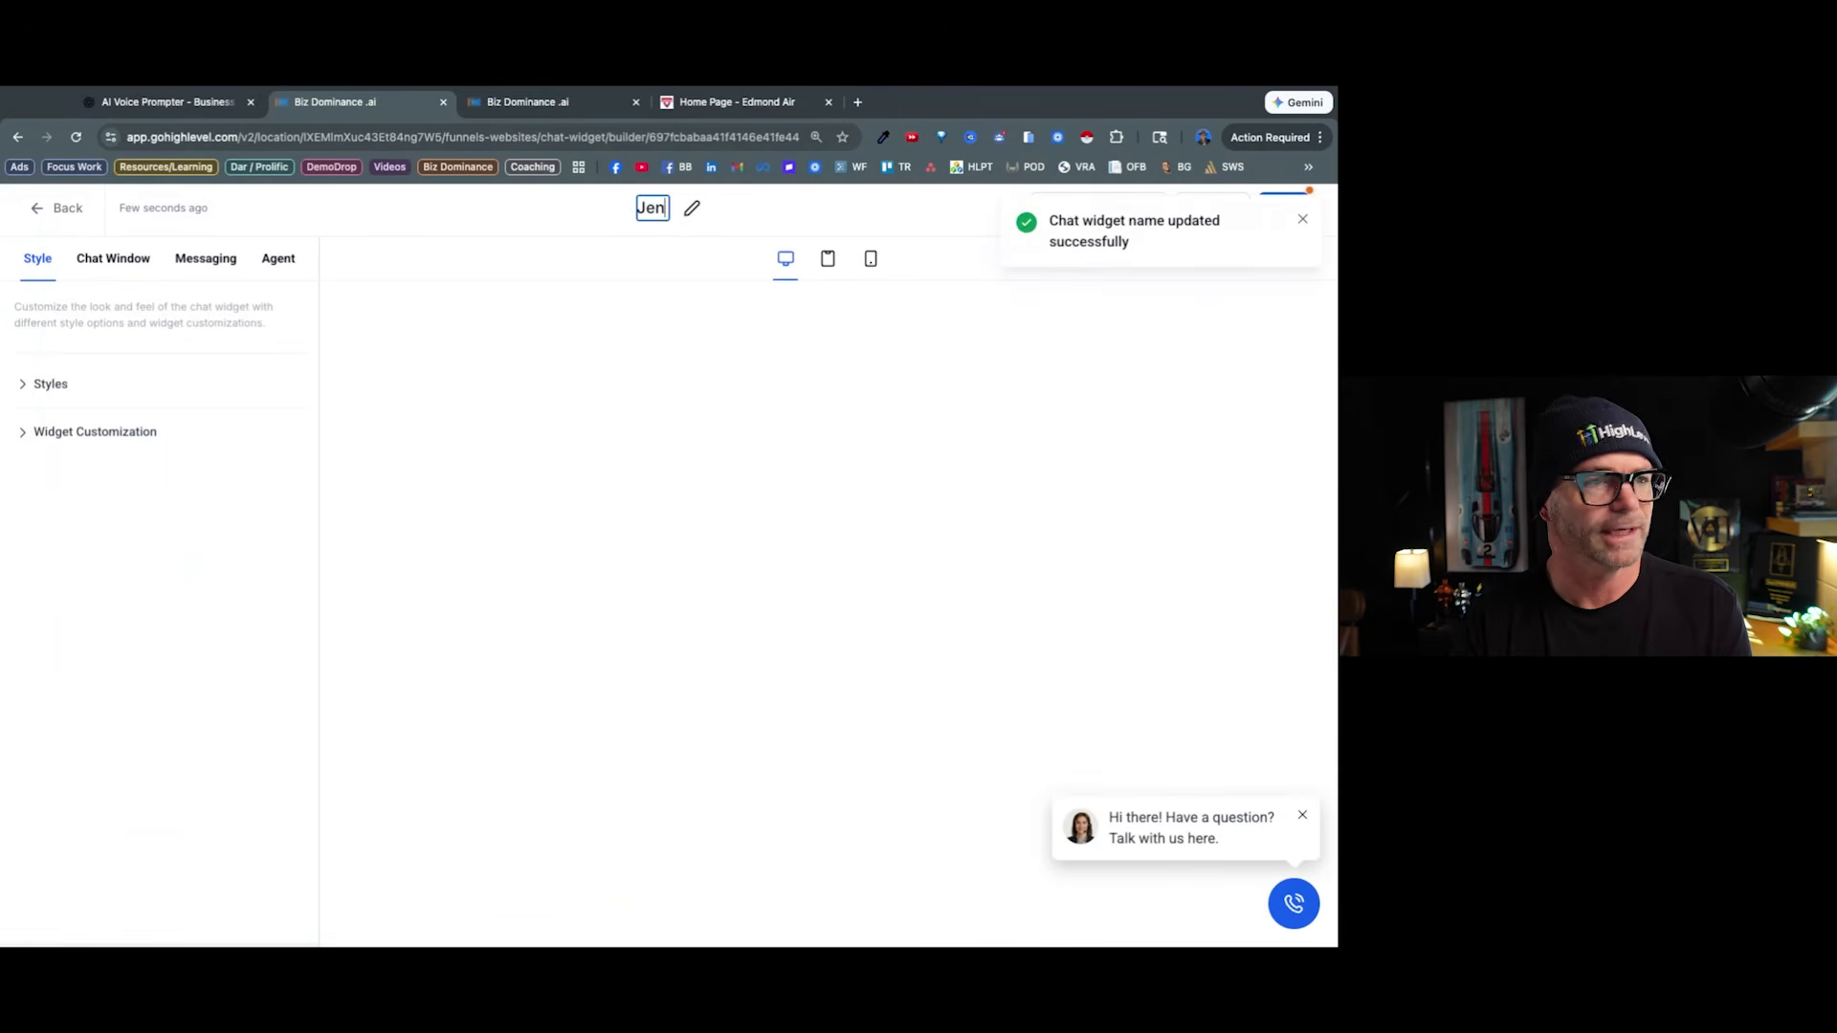
text(fer HVAC)
click(663, 289)
Keep the chat prompt style with the avatar and use a custom image as the widget's chat icon.
click(50, 384)
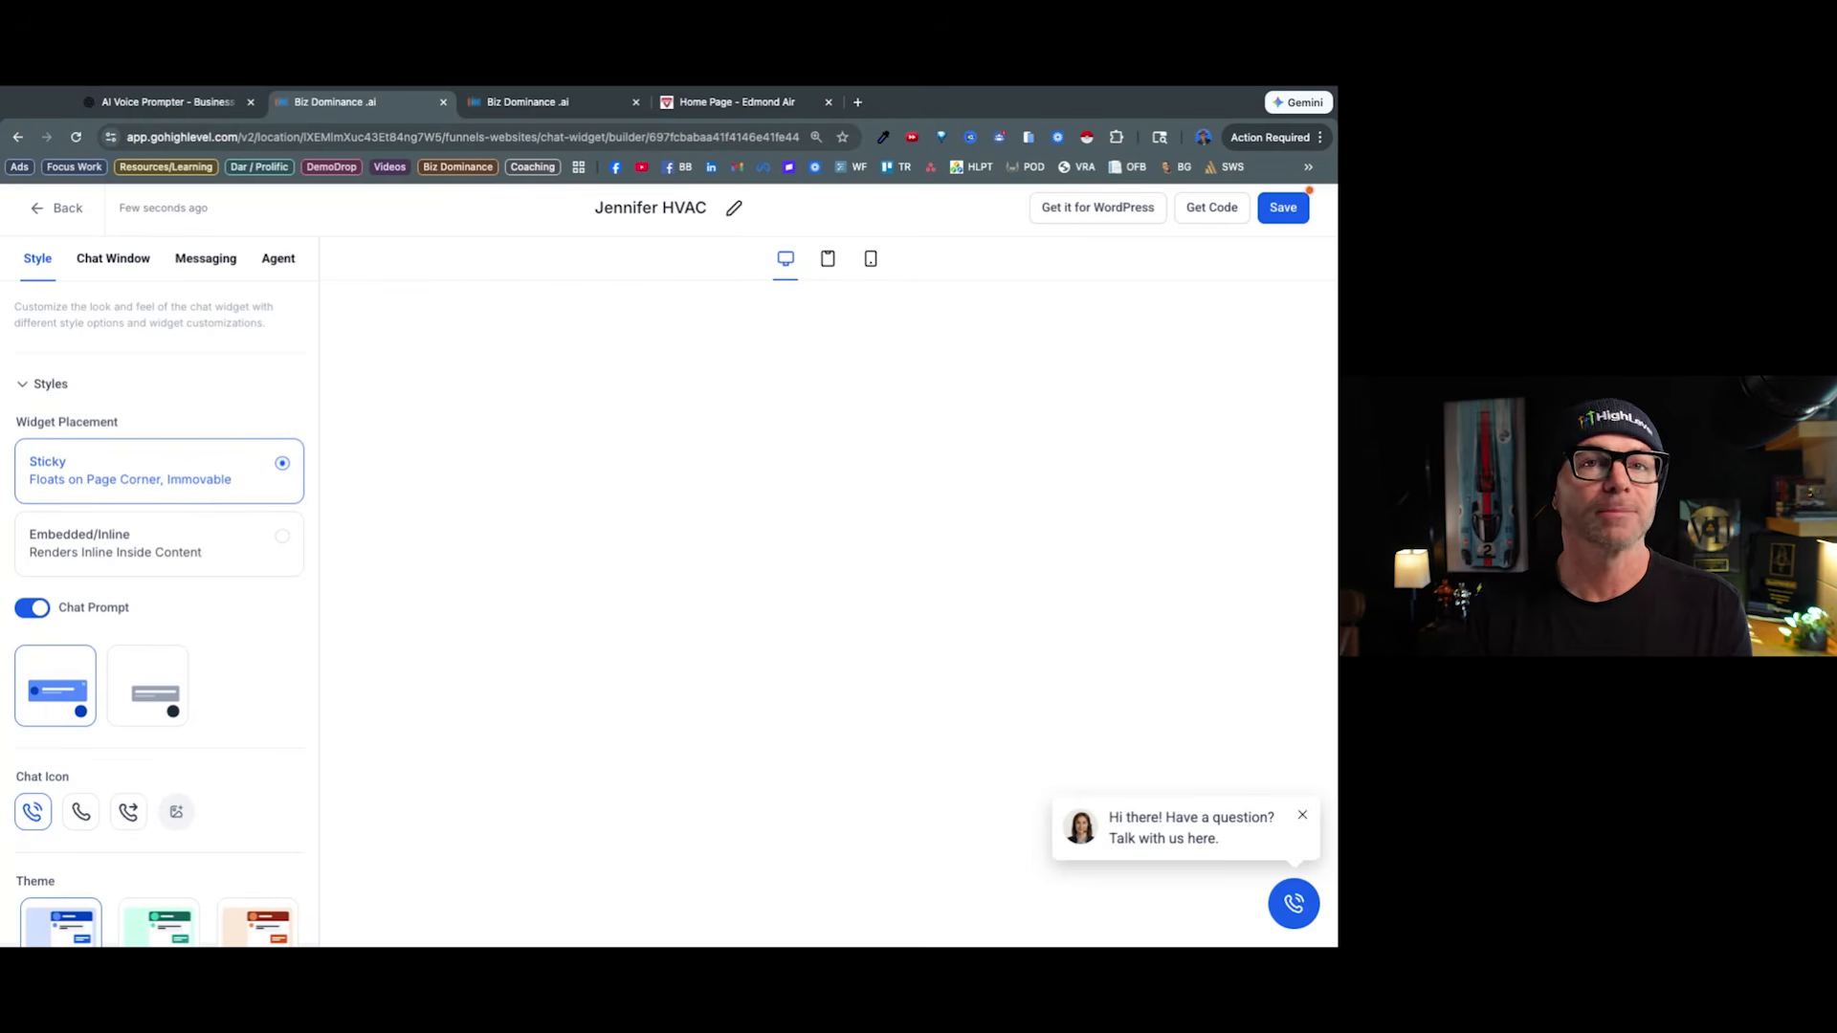
scroll(132, 440, down, 3)
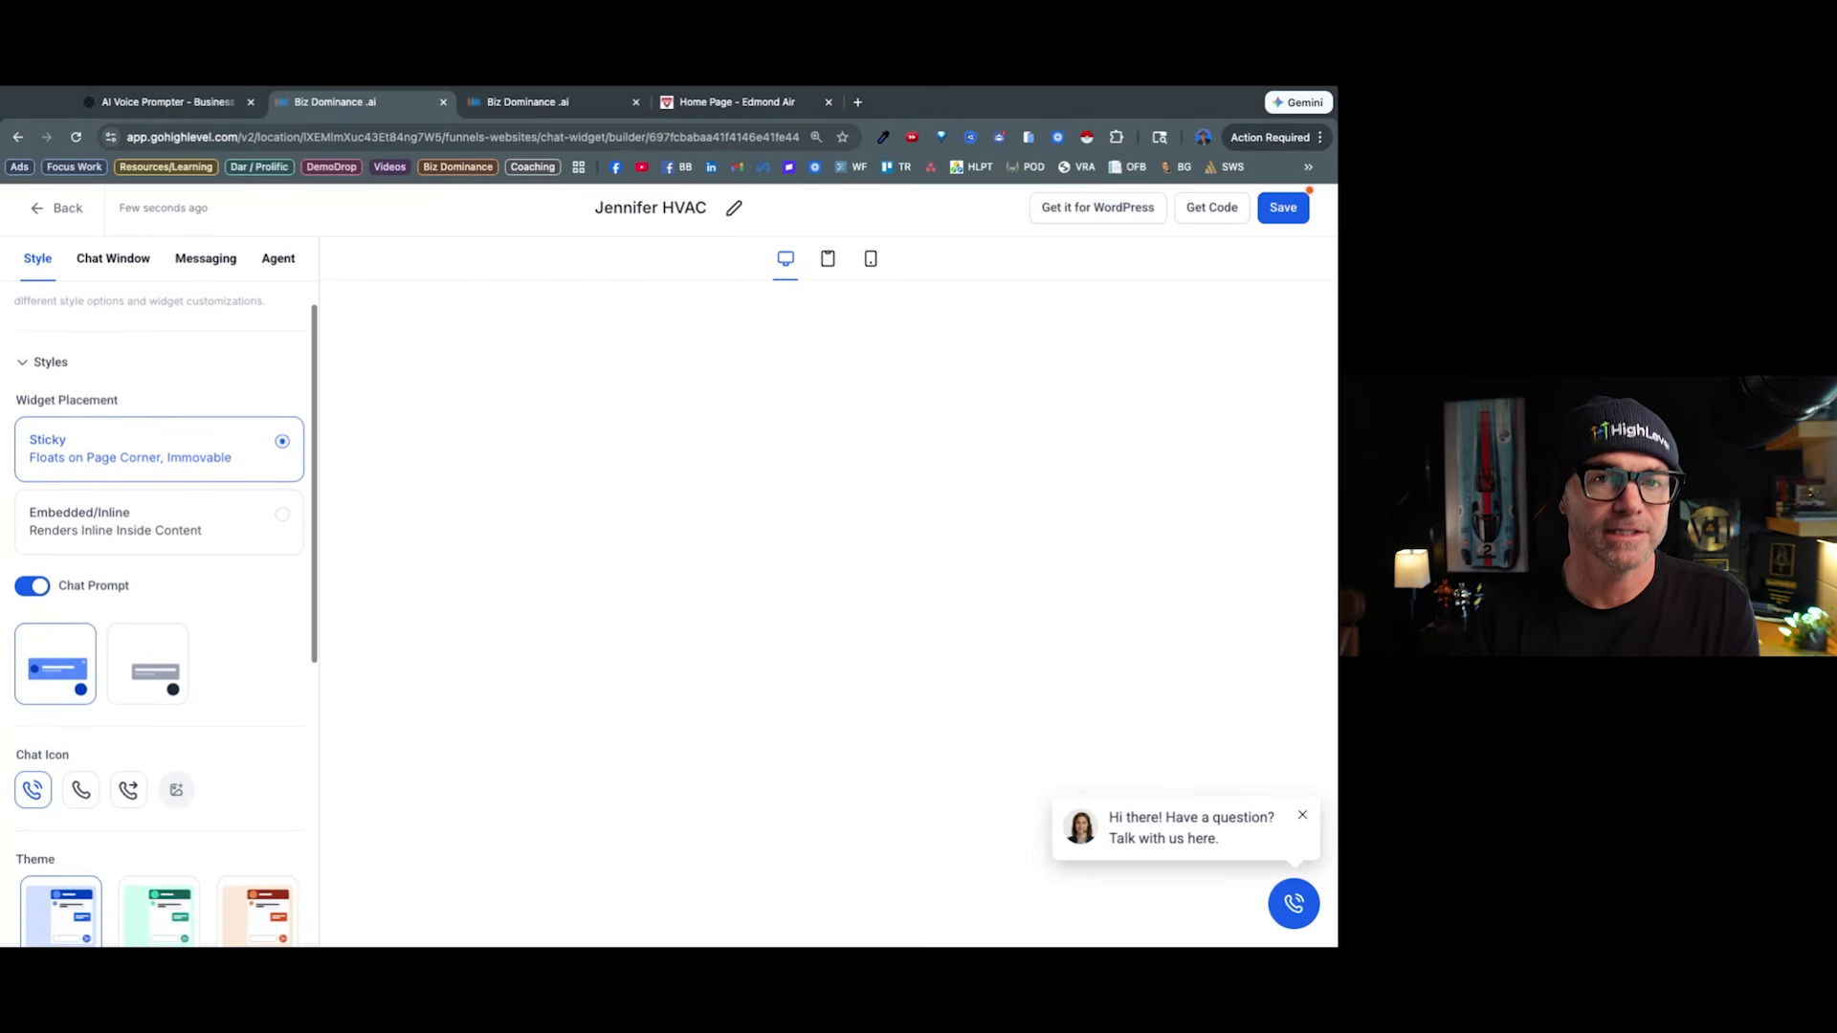
click(131, 440)
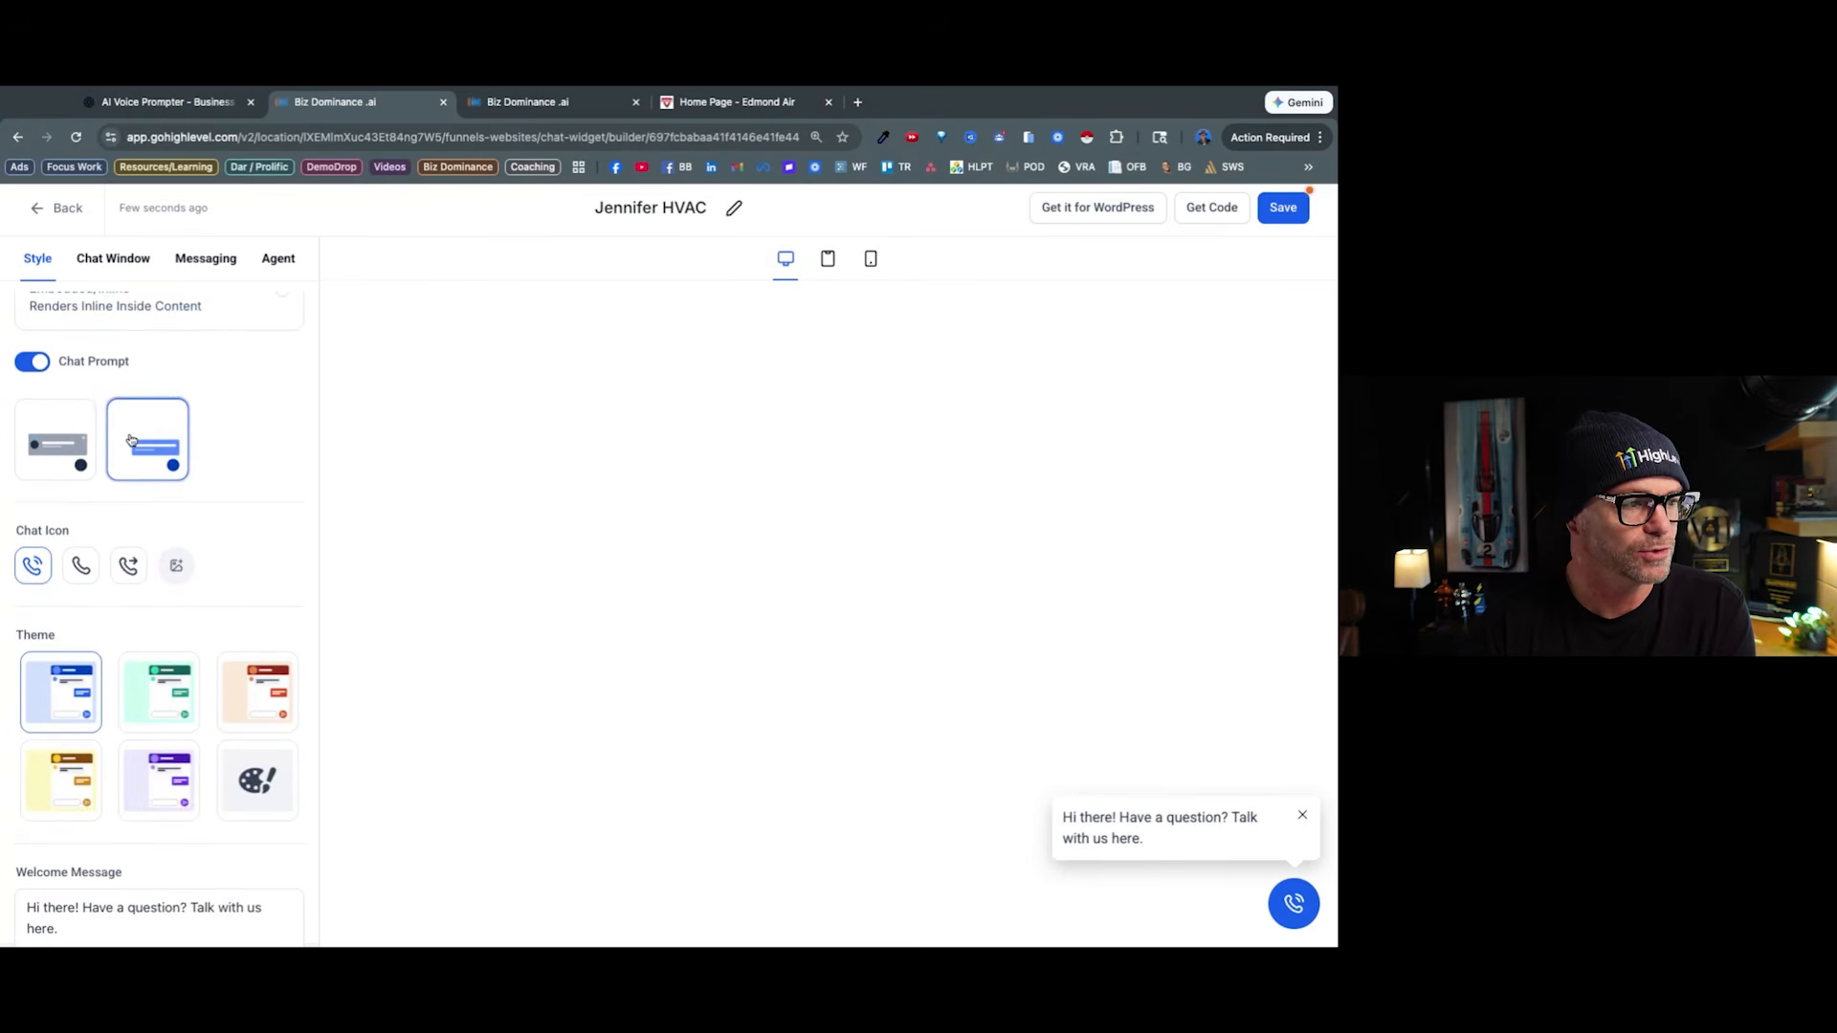
click(54, 438)
click(80, 565)
click(129, 570)
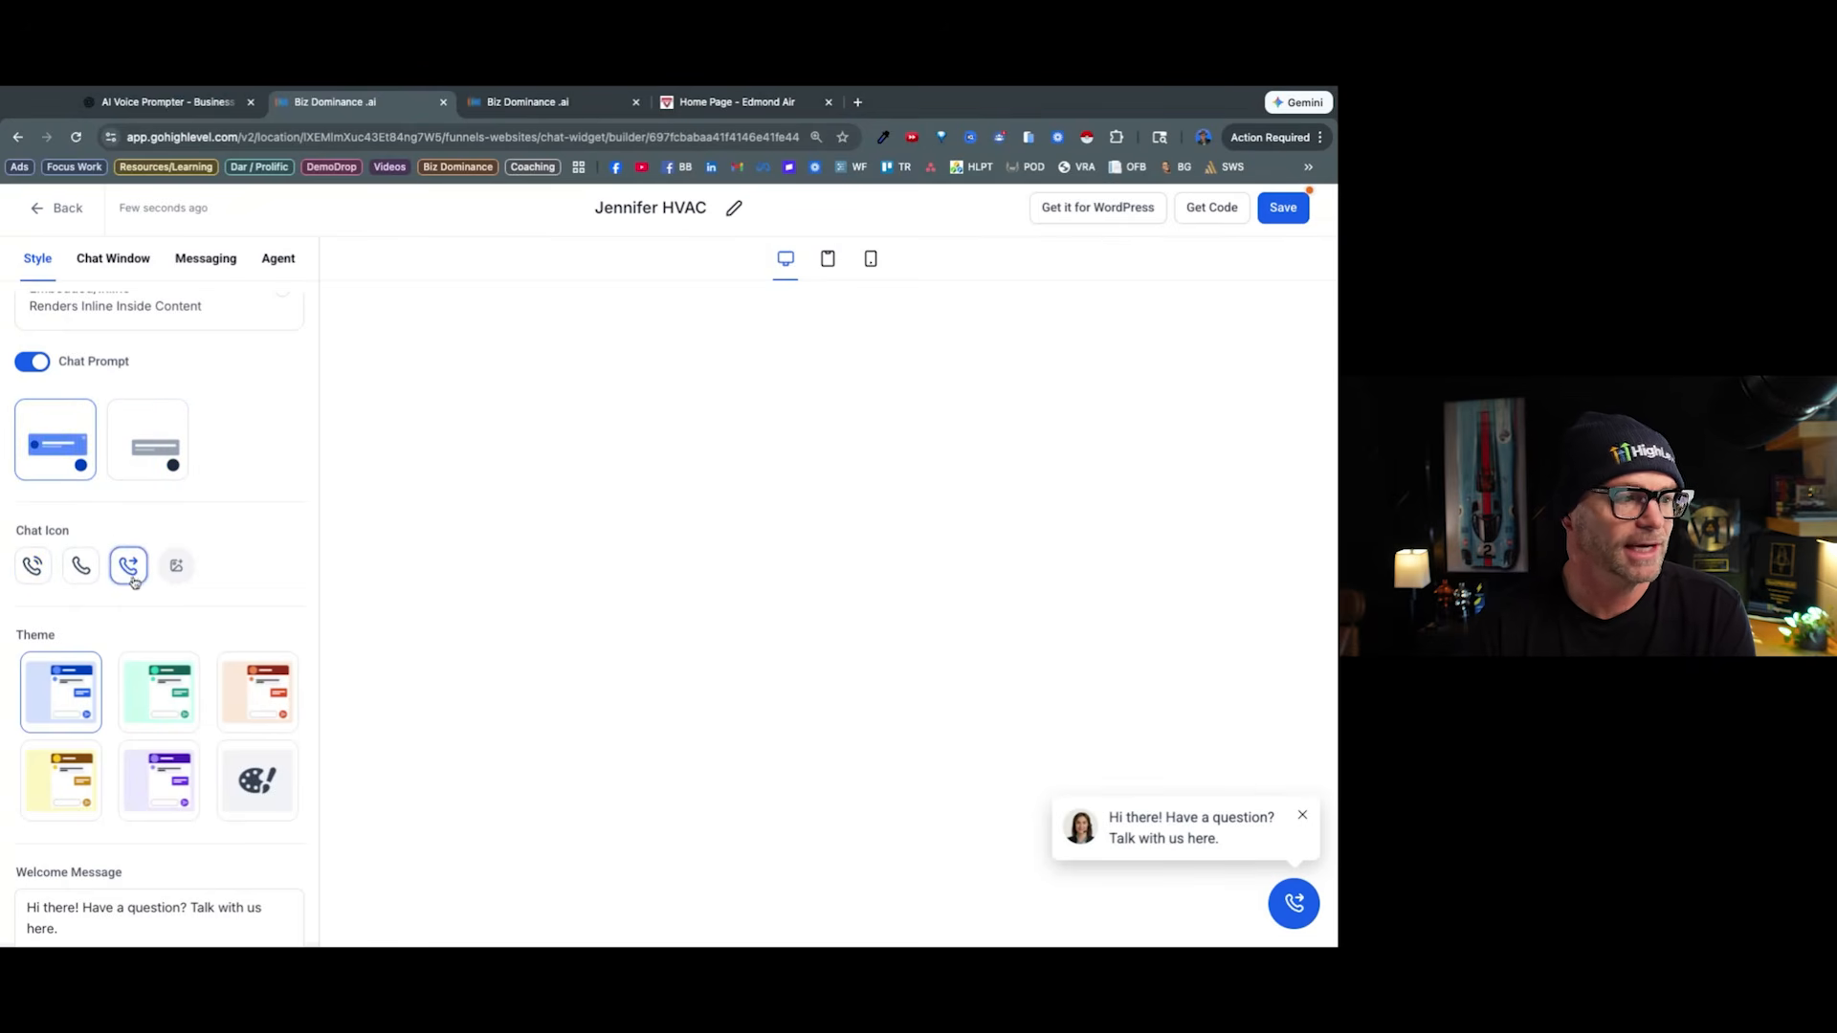
click(32, 566)
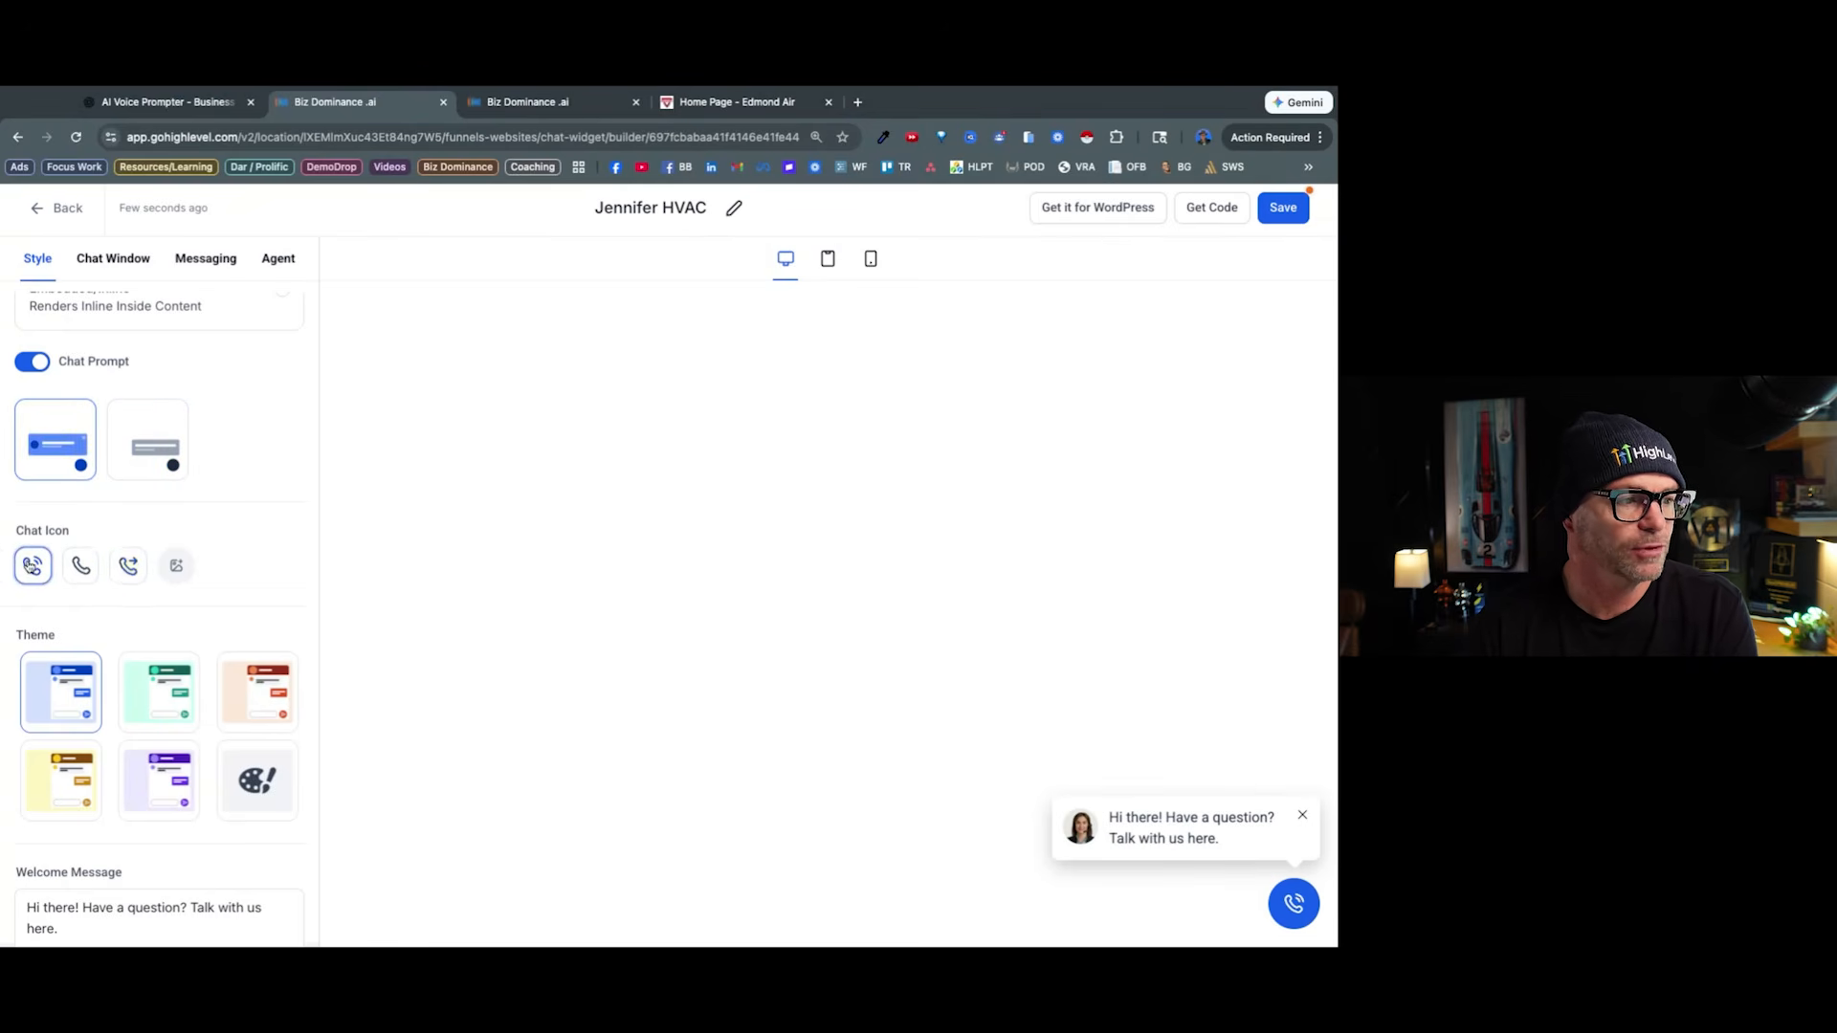
click(176, 566)
double_click(219, 649)
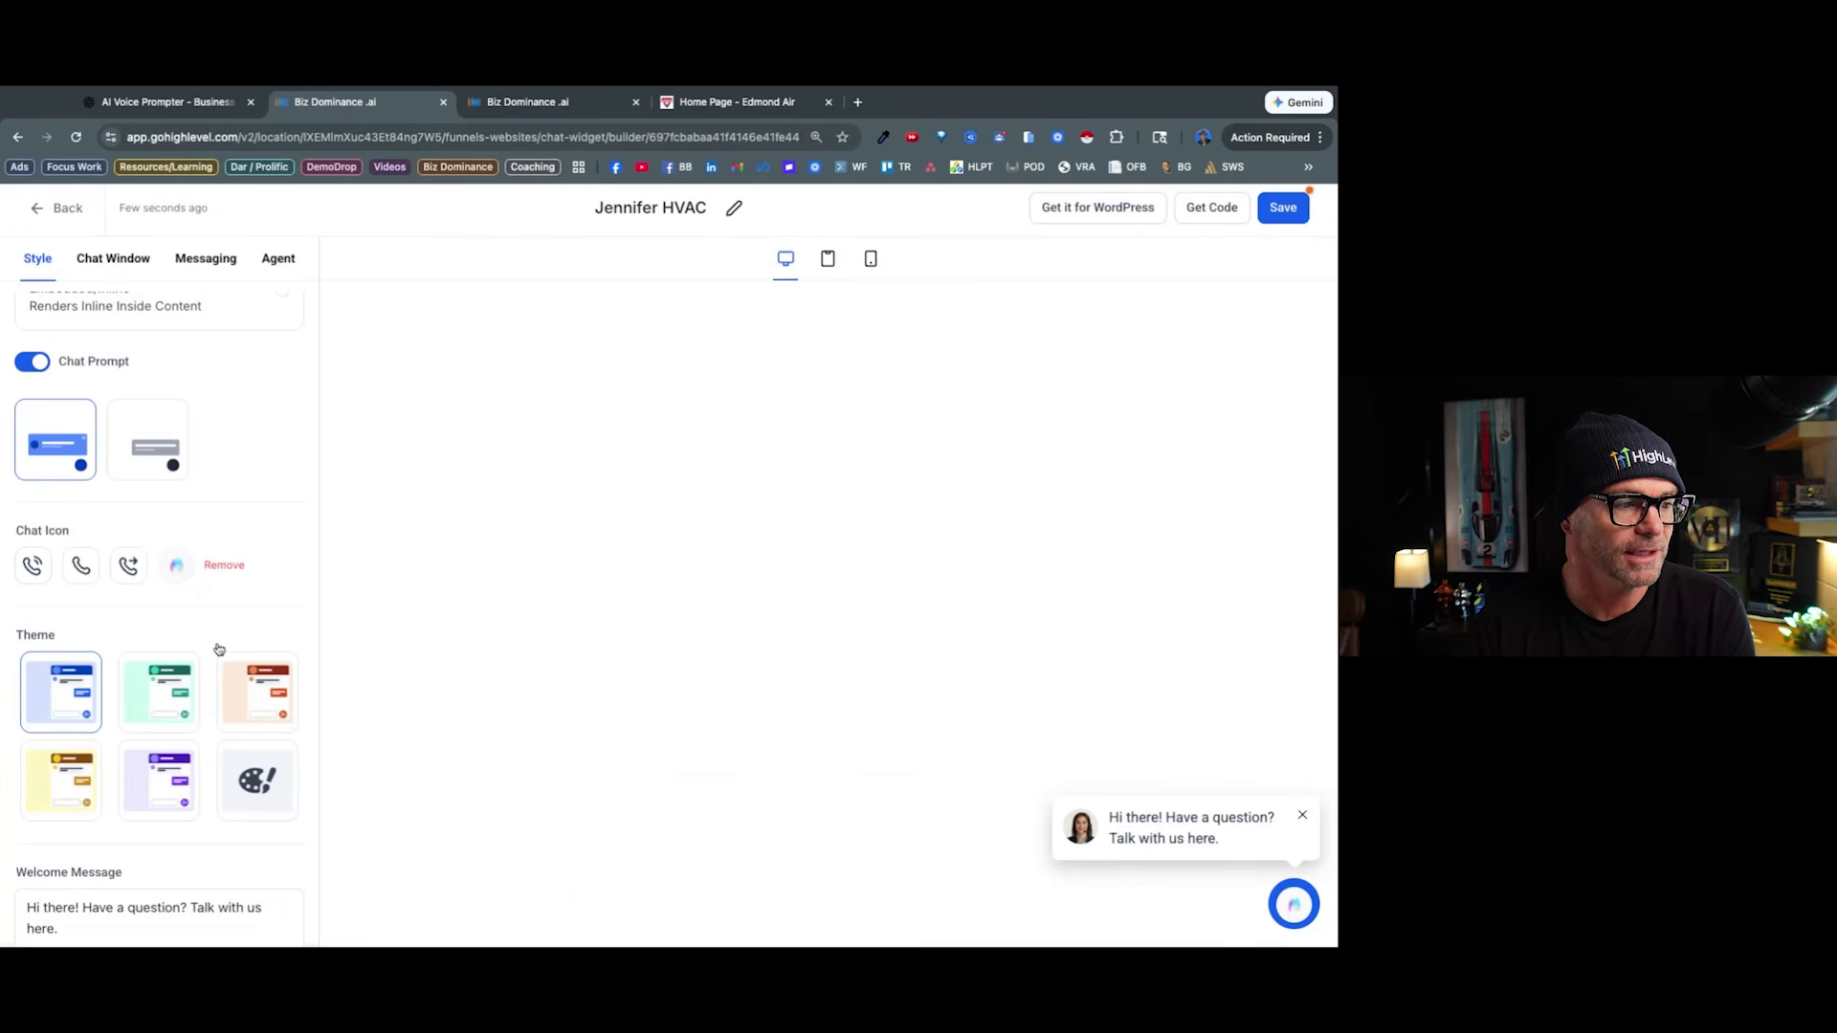
Compare the widget's color themes, apply the red preset, and check the welcome message.
click(163, 689)
click(252, 684)
click(161, 795)
click(238, 810)
scroll(271, 750, down, 4)
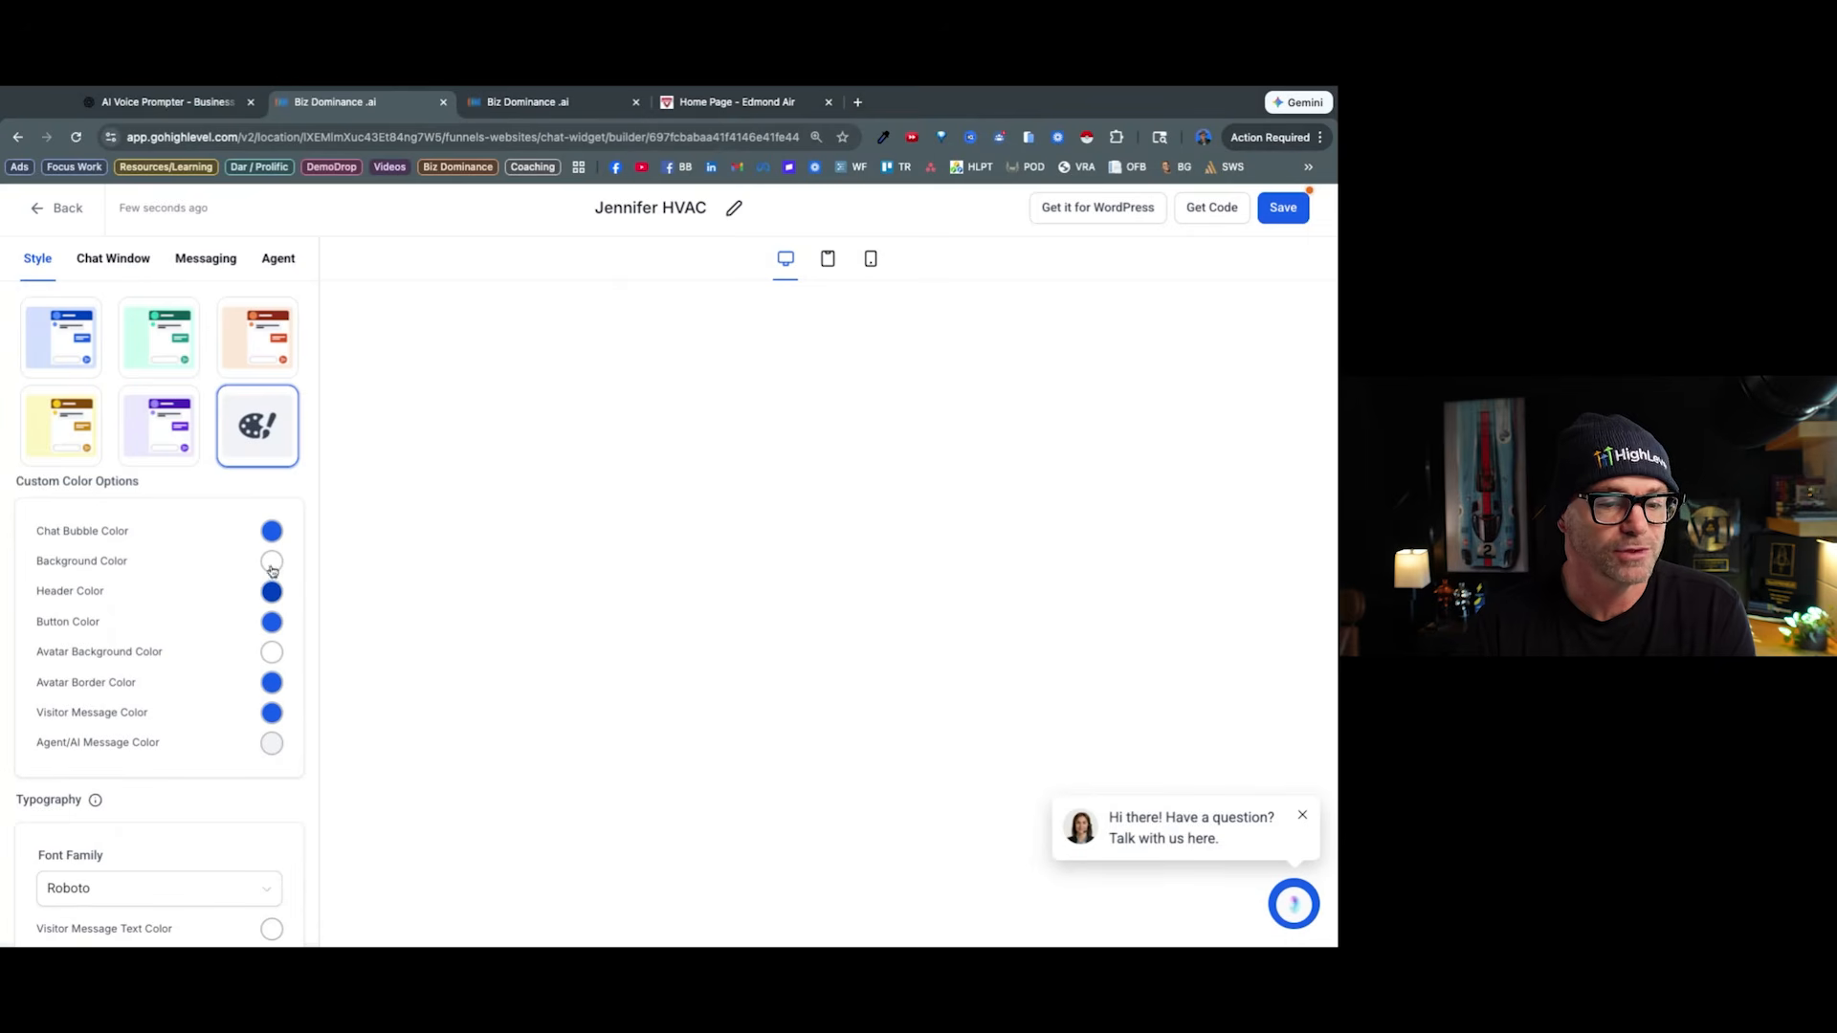
click(269, 335)
click(166, 616)
drag(101, 629, 43, 612)
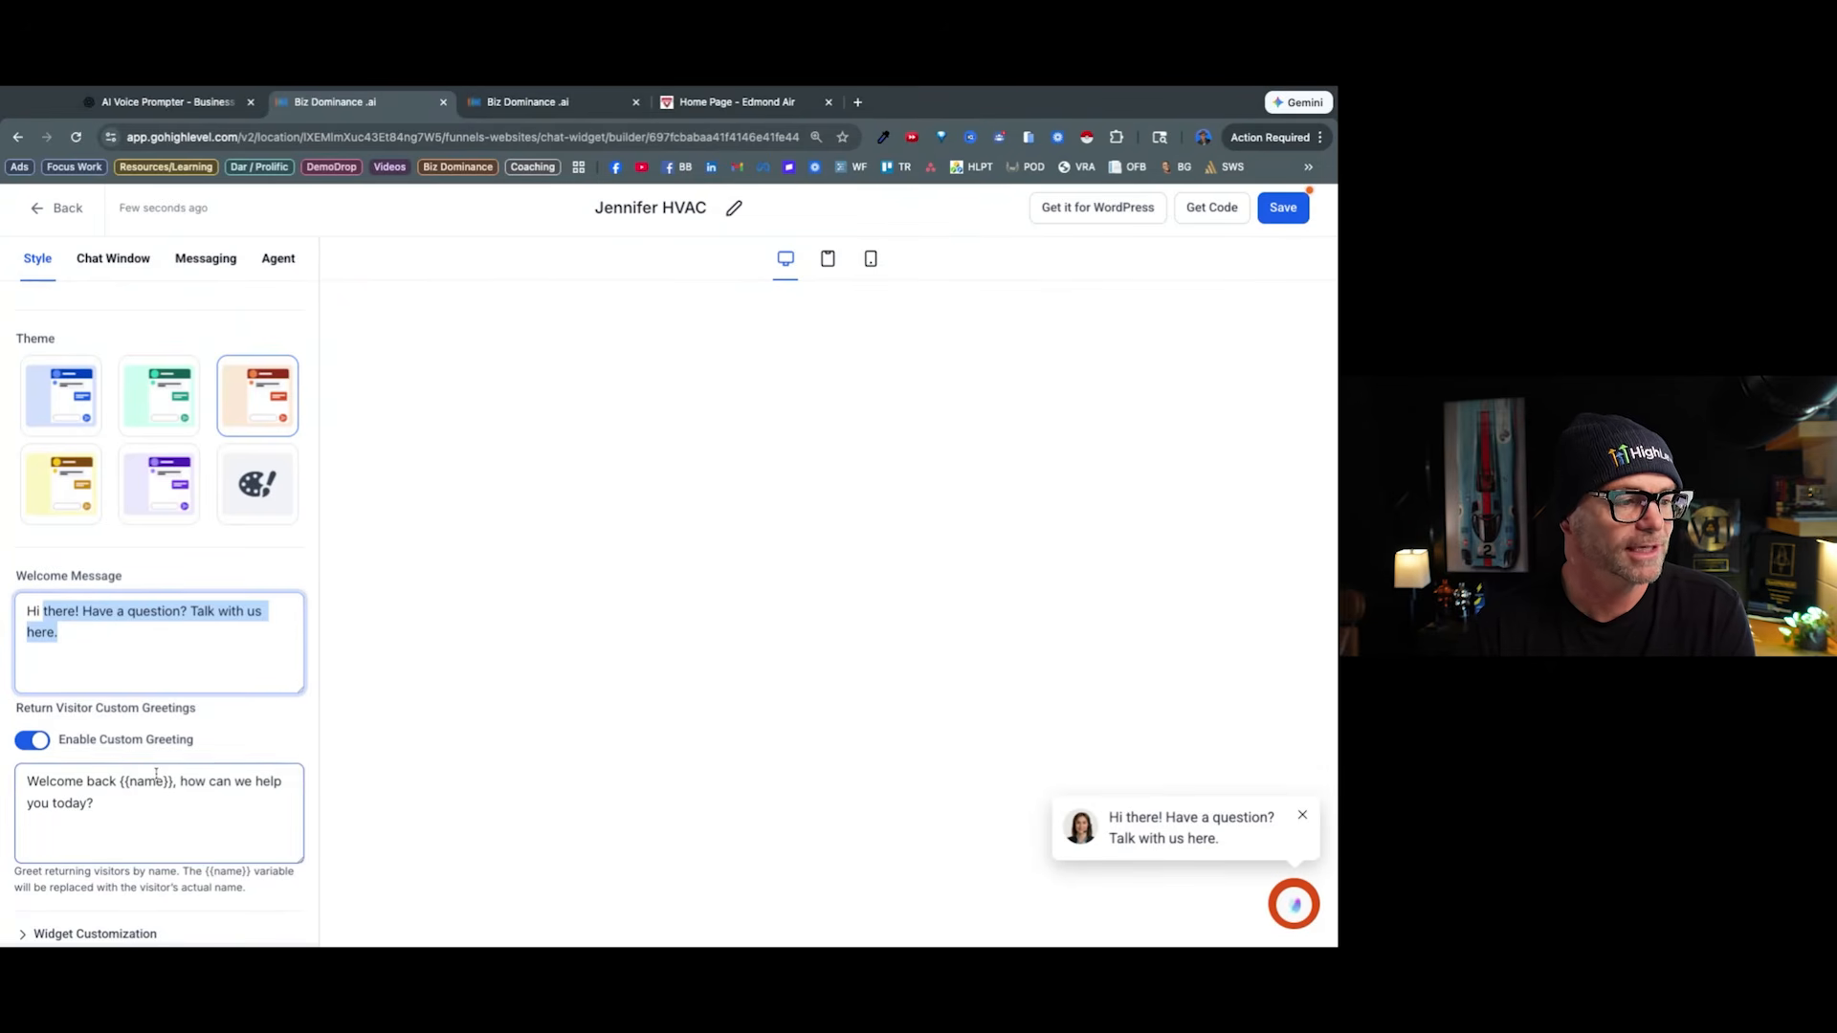
Try other Voice AI avatars in the widget customization and return to the first one.
click(34, 935)
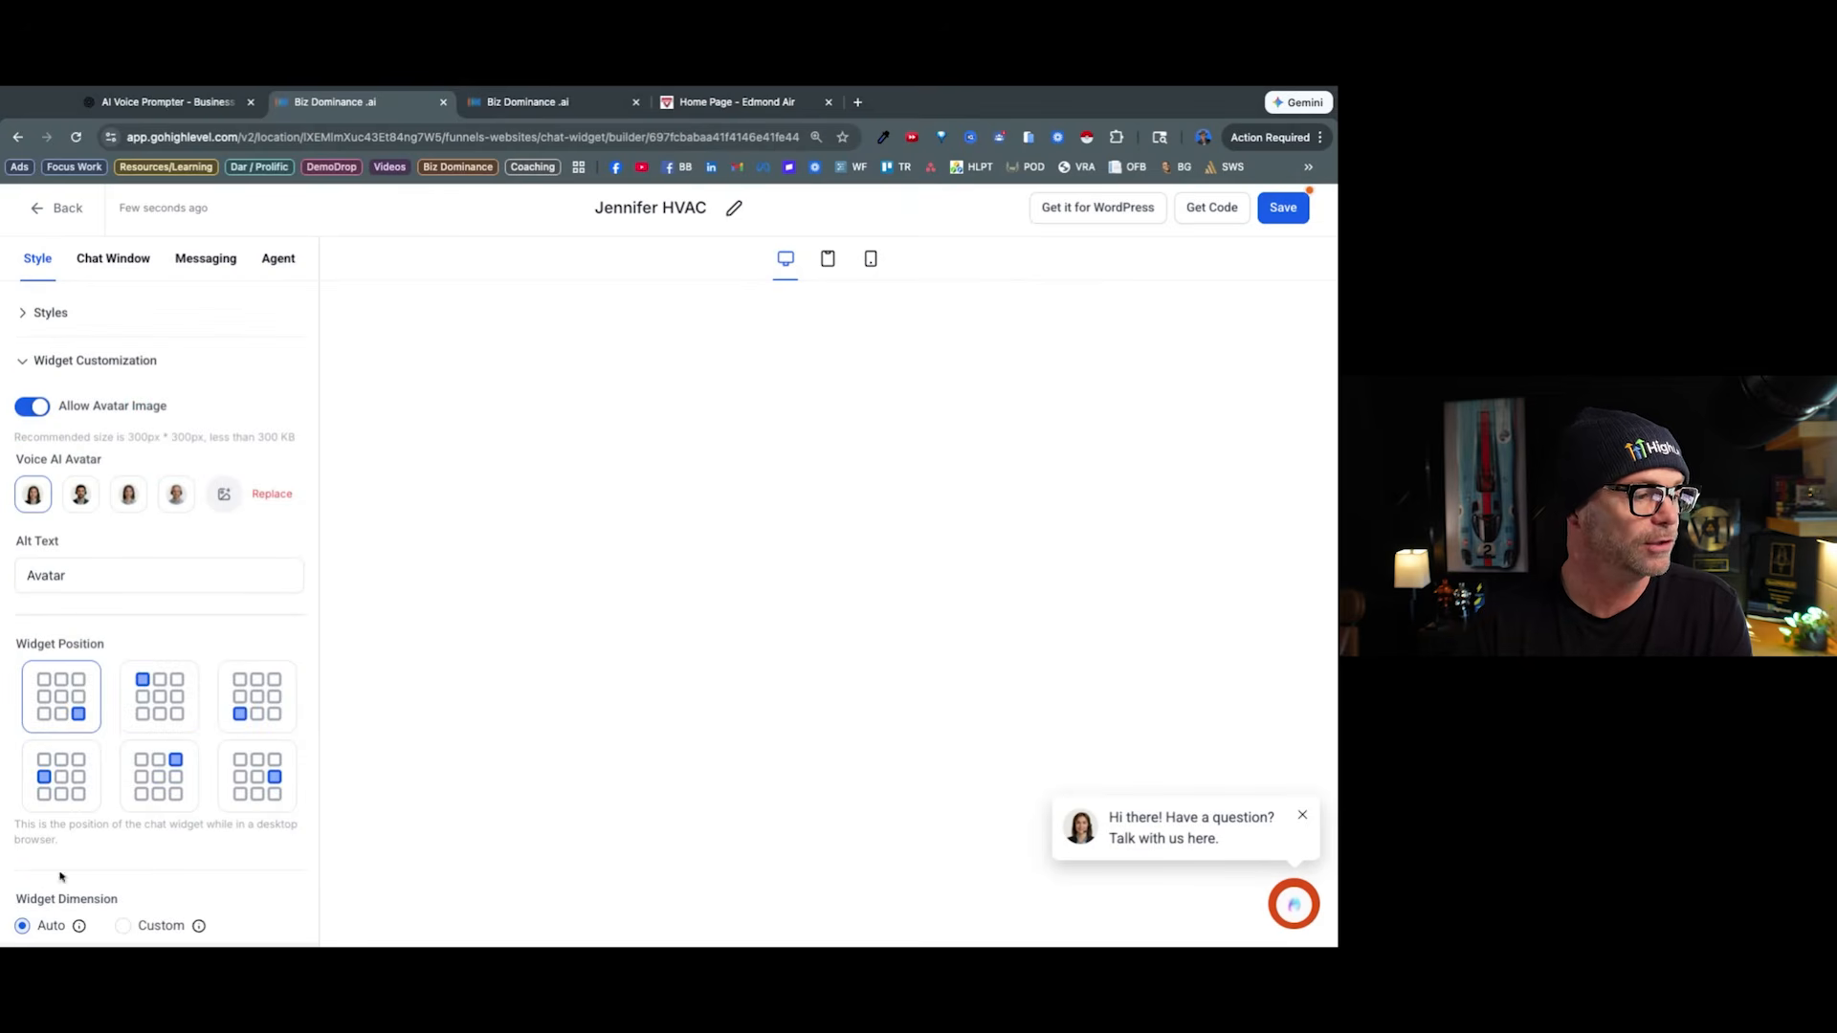
click(79, 501)
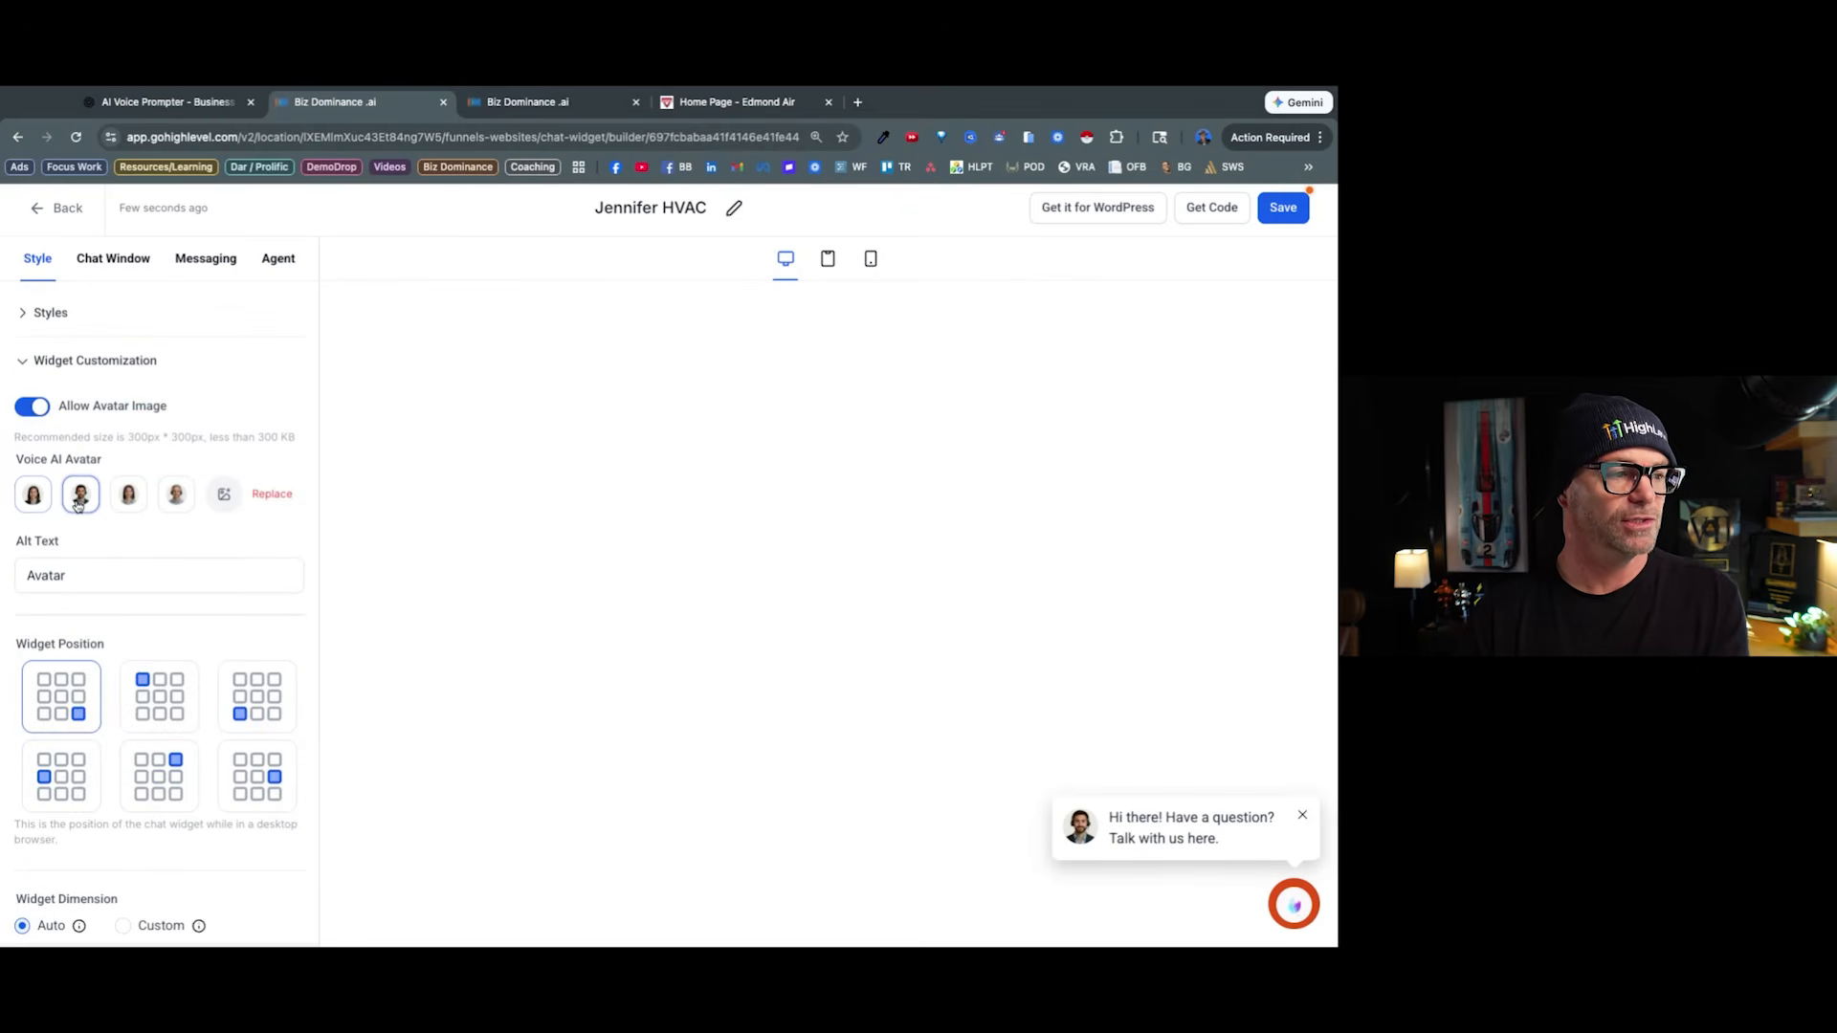
click(130, 498)
click(80, 495)
click(32, 496)
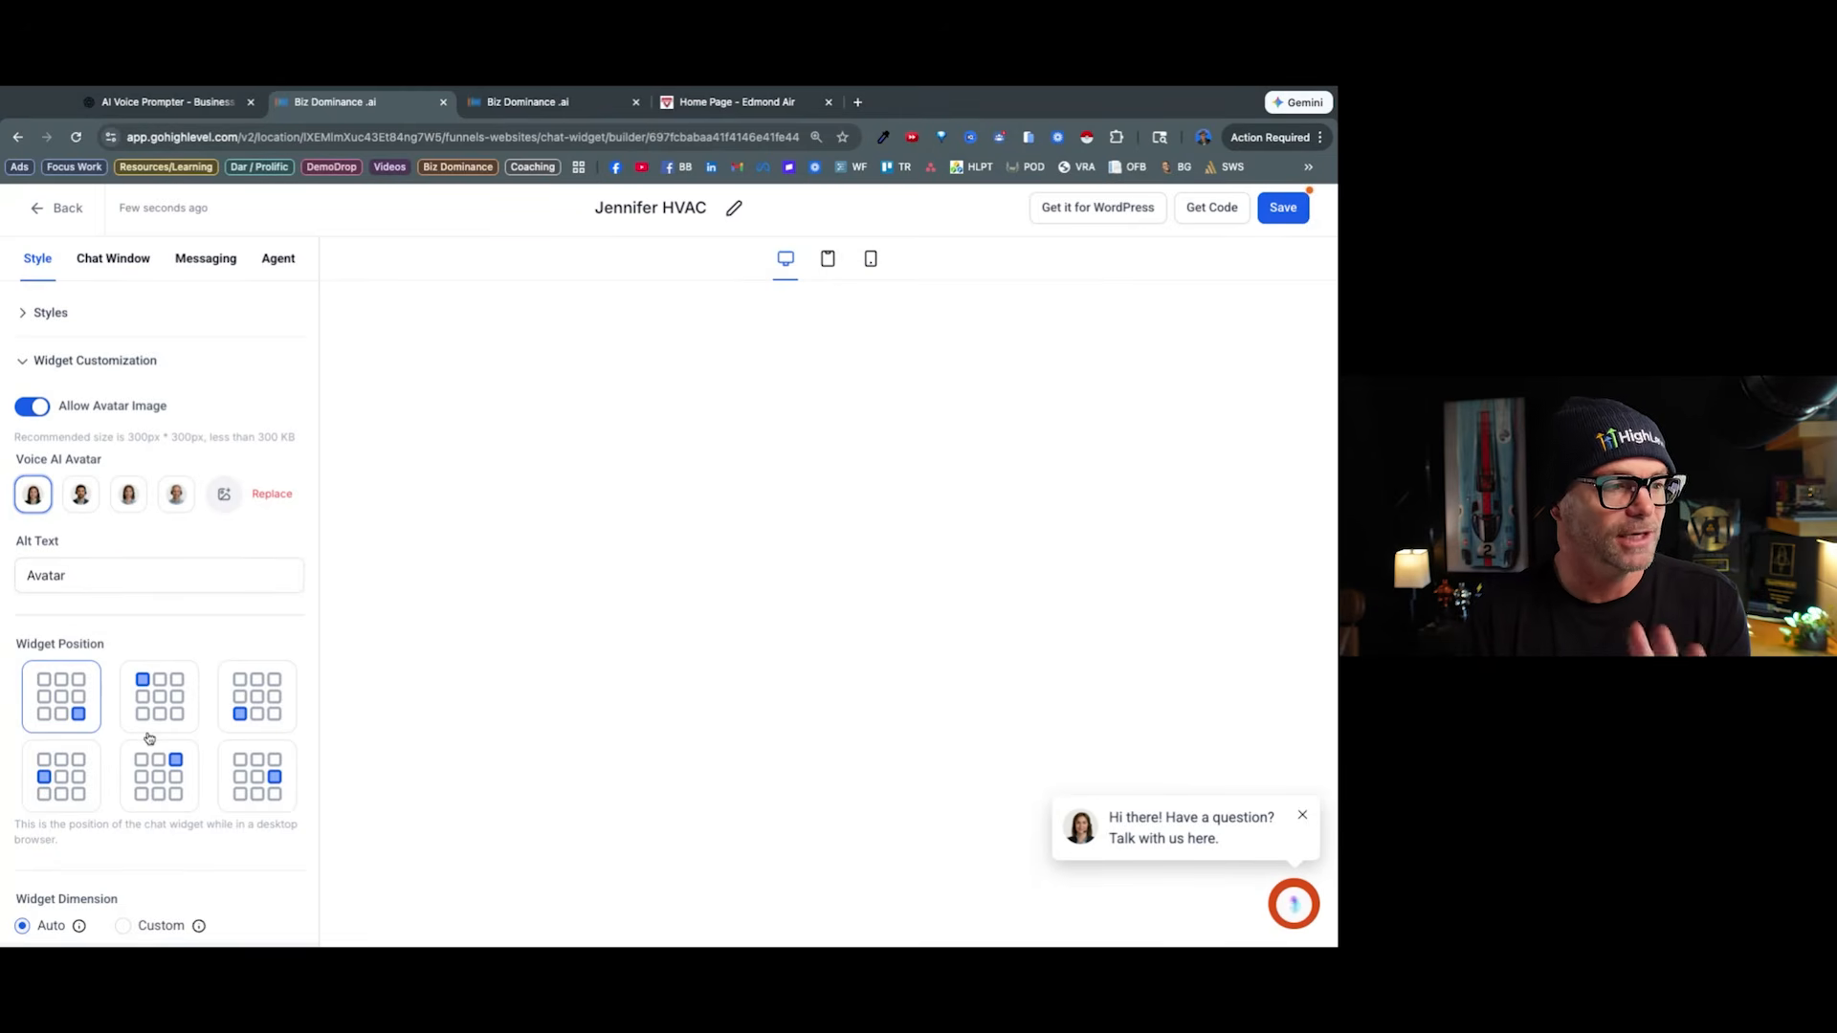
Try other widget positions on the page and return to the bottom-right corner.
click(160, 703)
click(253, 703)
click(156, 784)
click(253, 789)
click(68, 710)
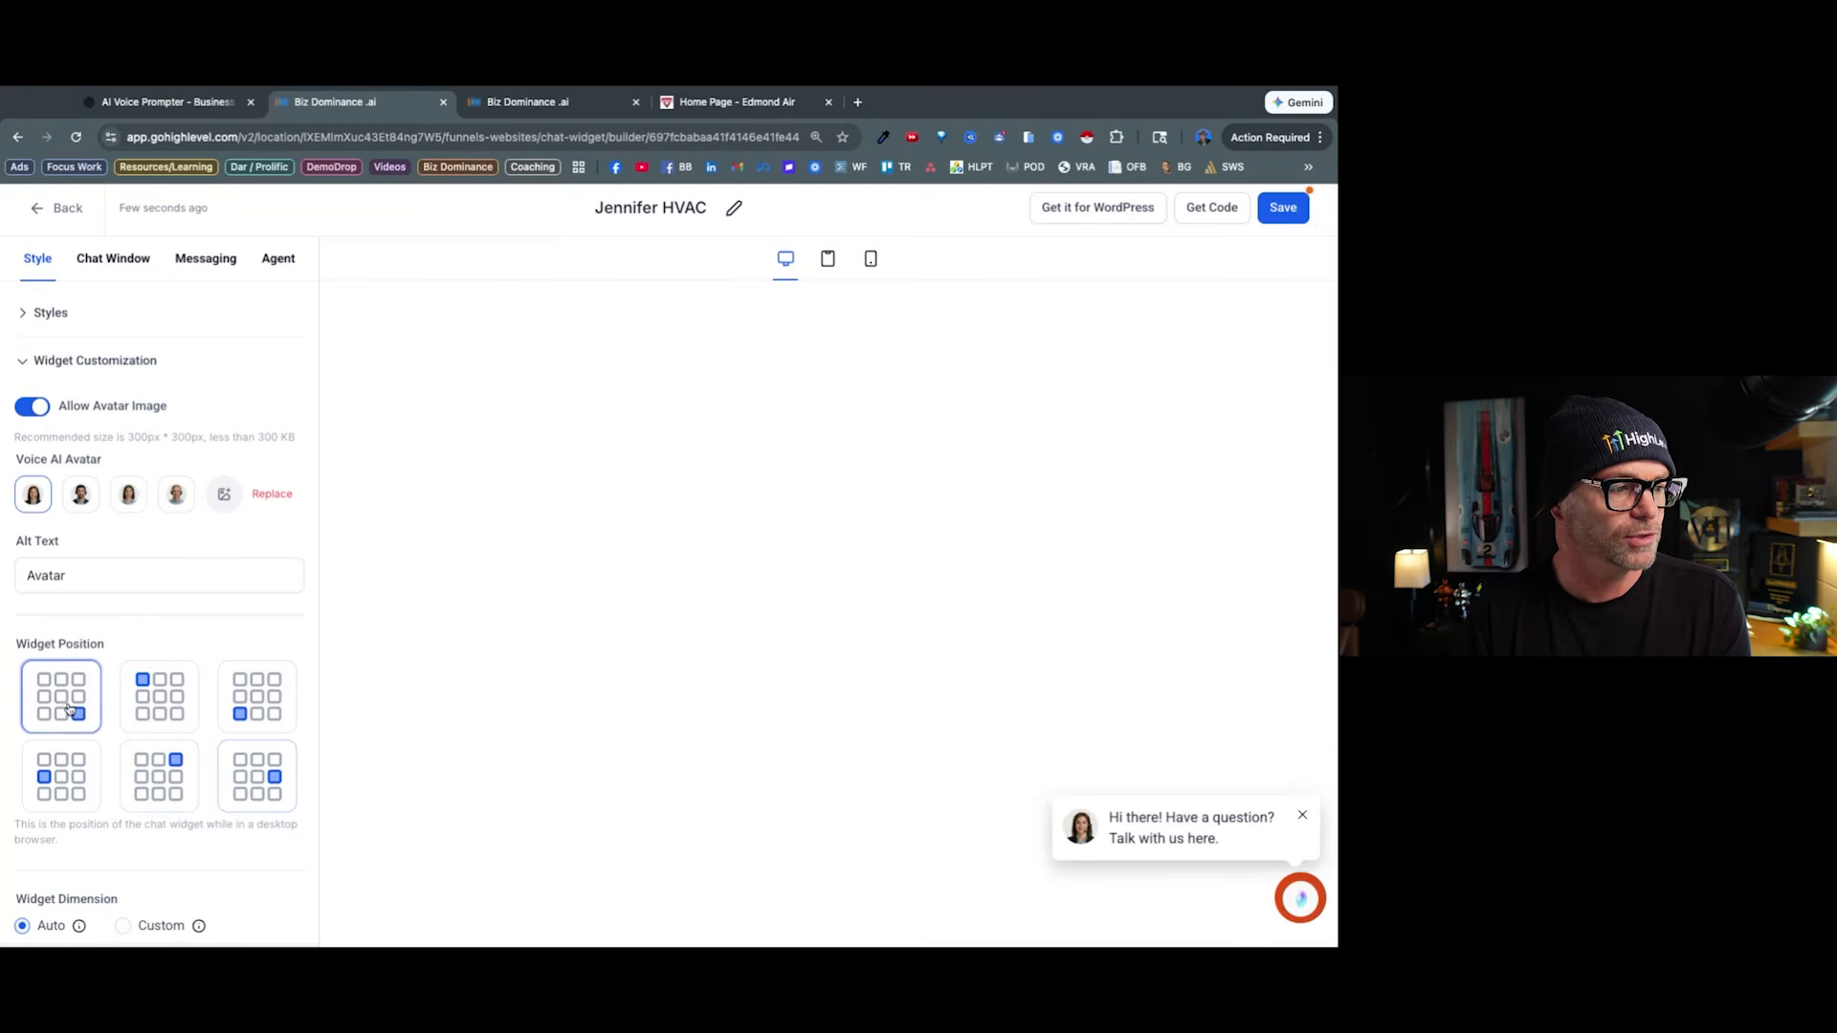
Review the chat window title and the call button text in the widget's title and intro settings.
click(119, 255)
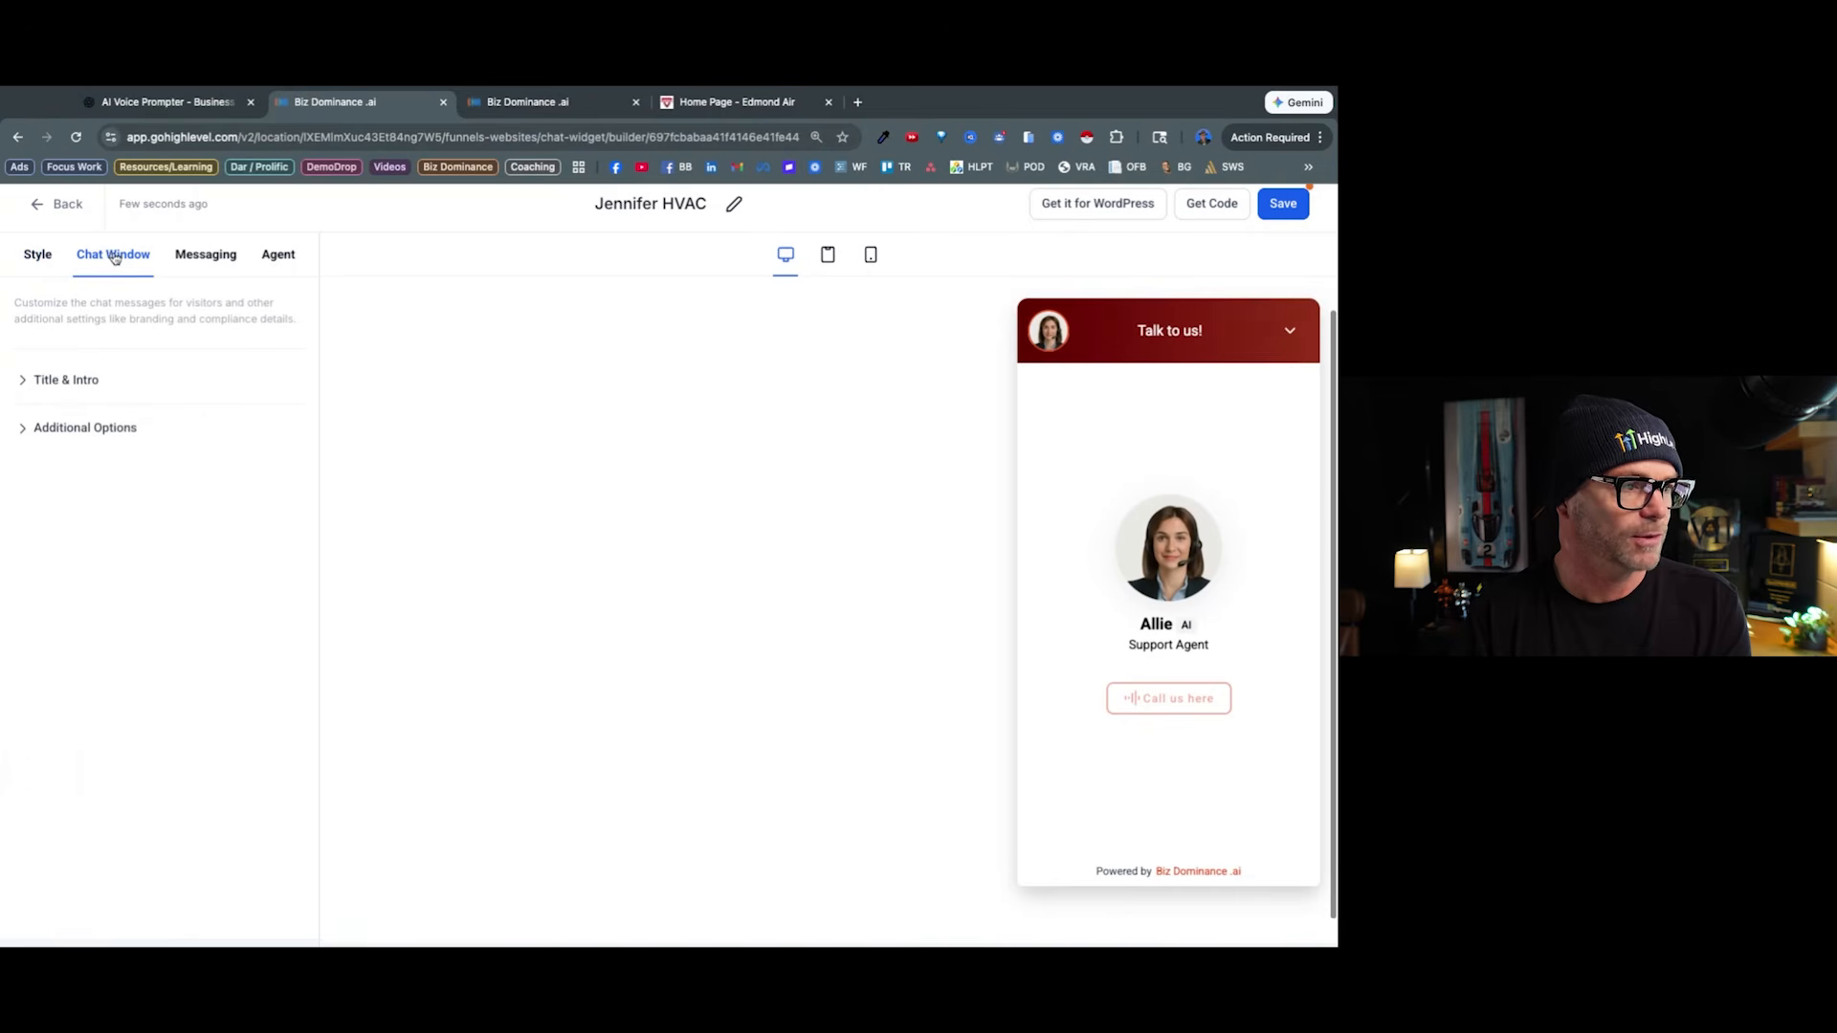
click(27, 390)
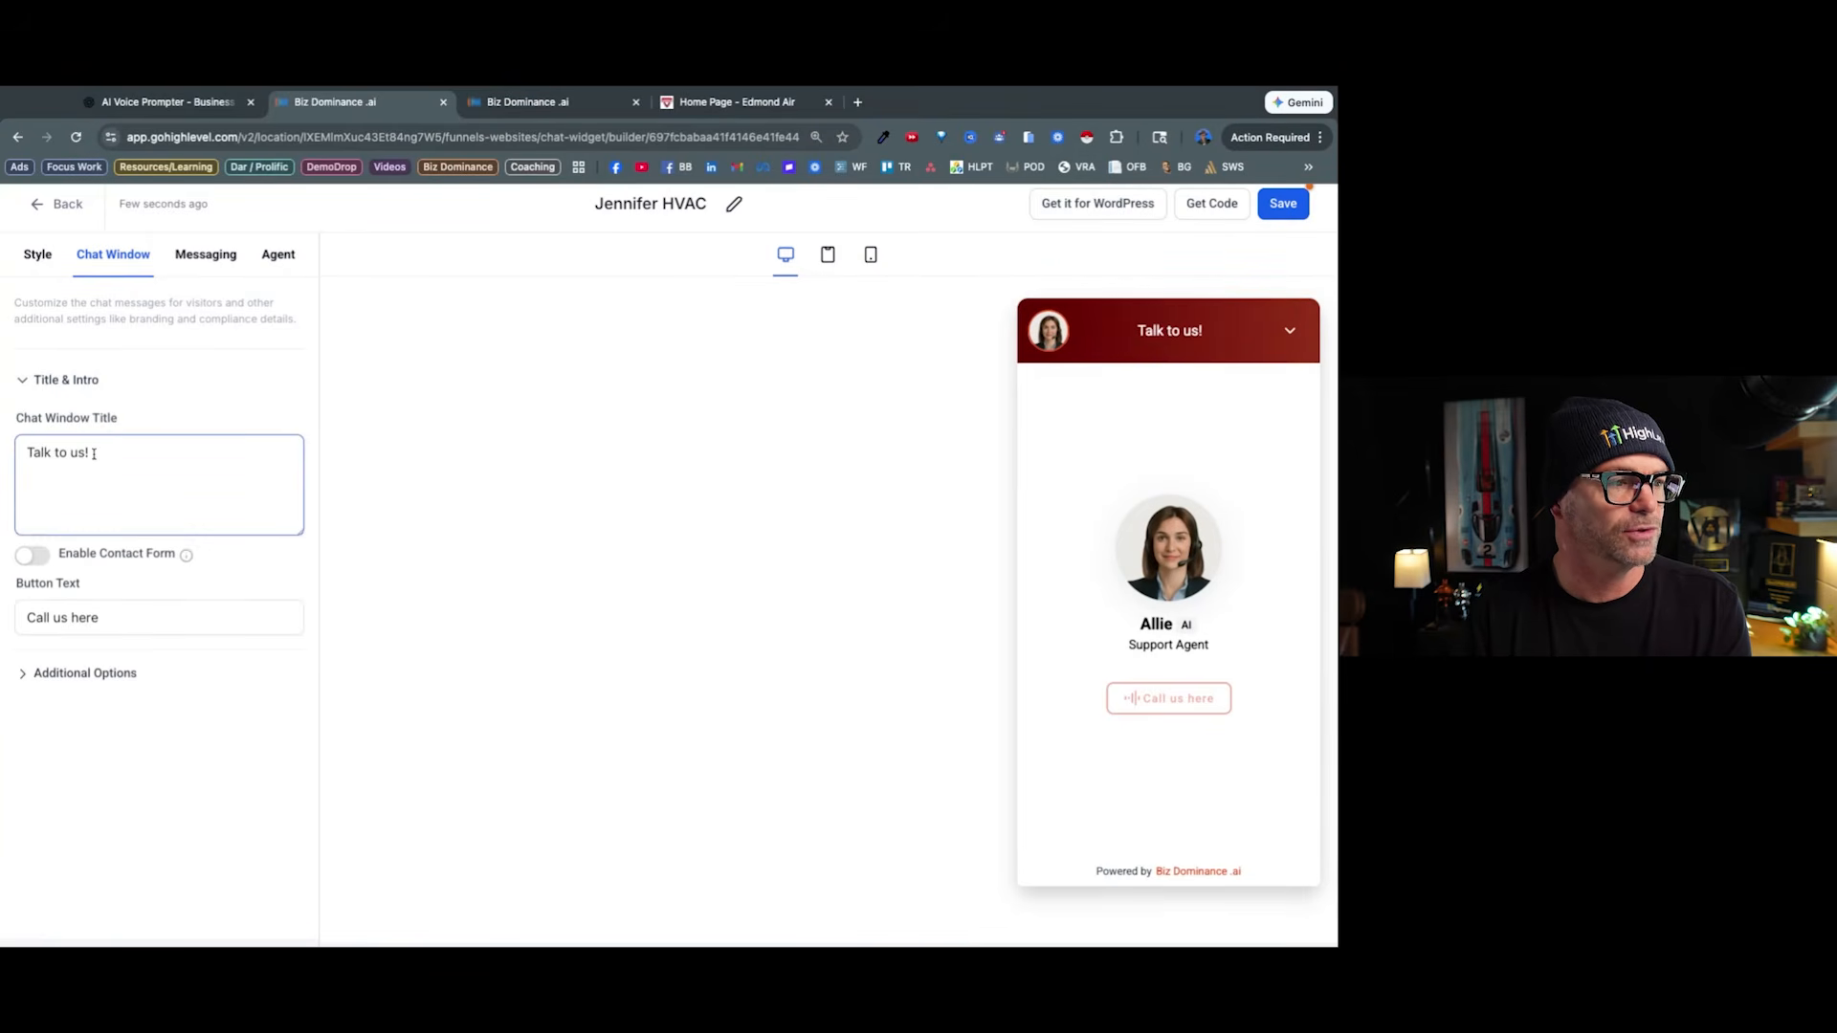
click(128, 619)
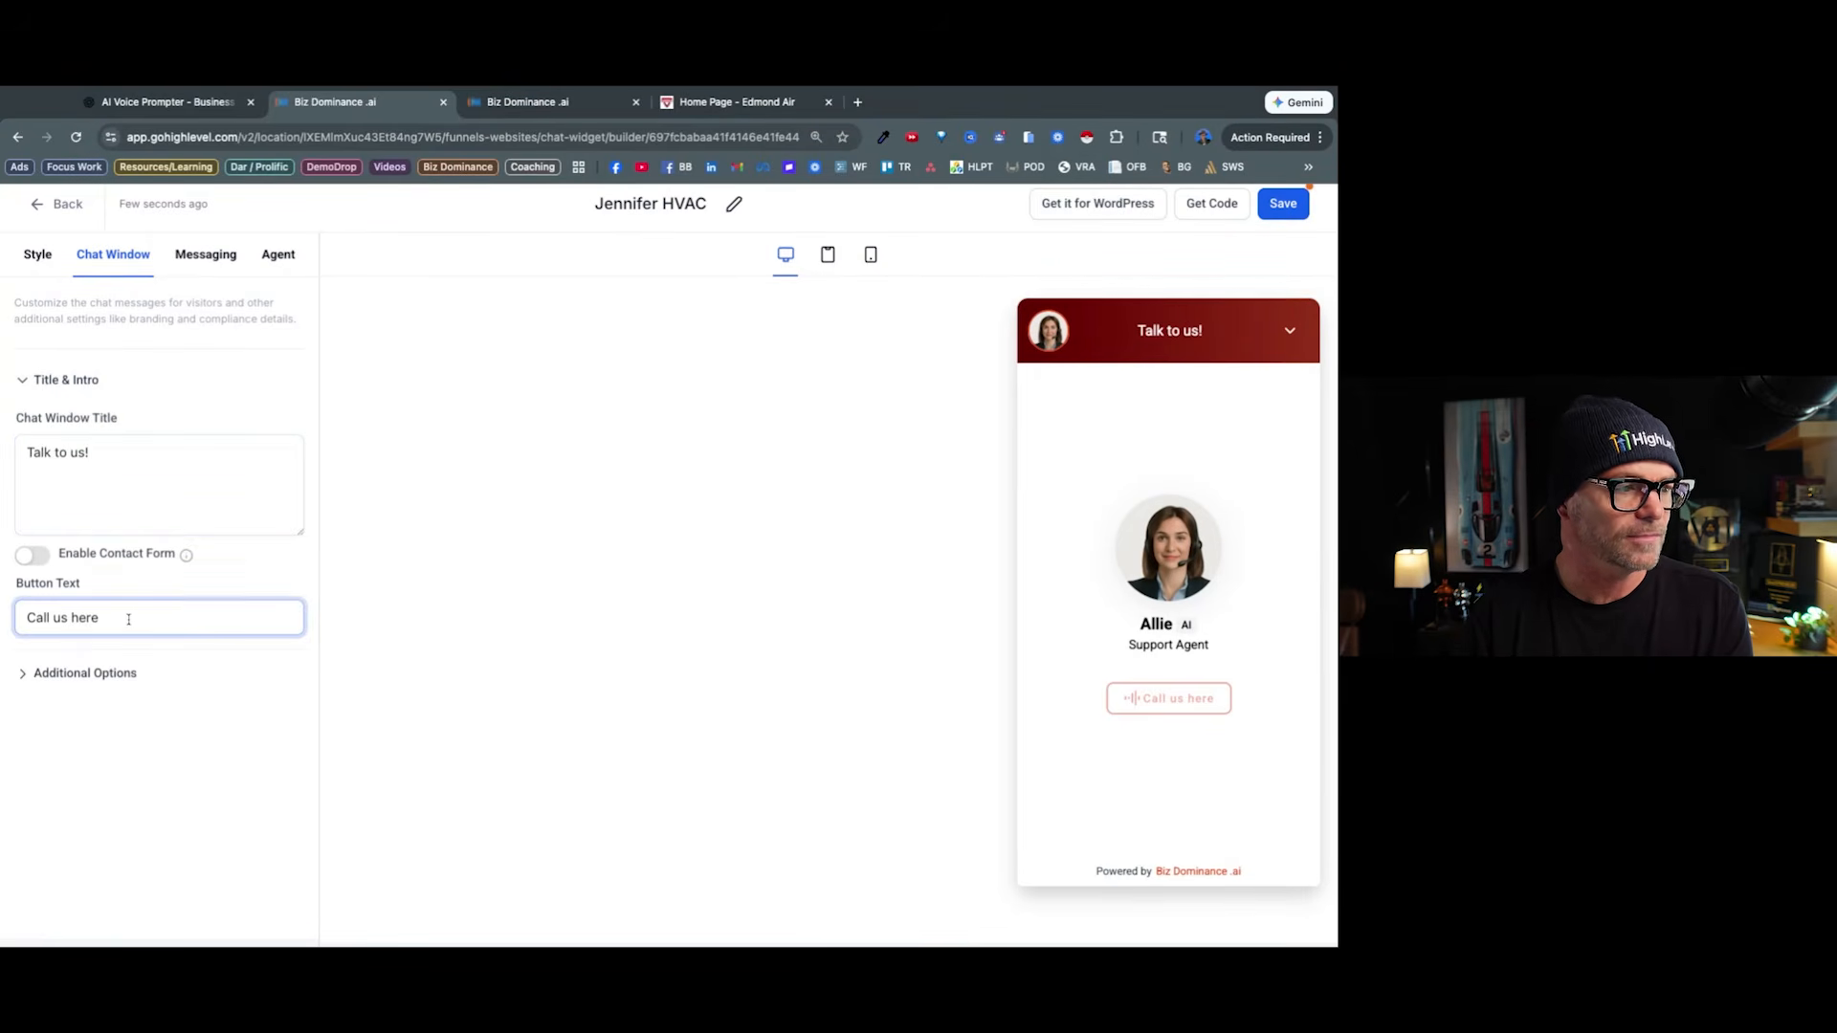
drag(36, 618, 107, 617)
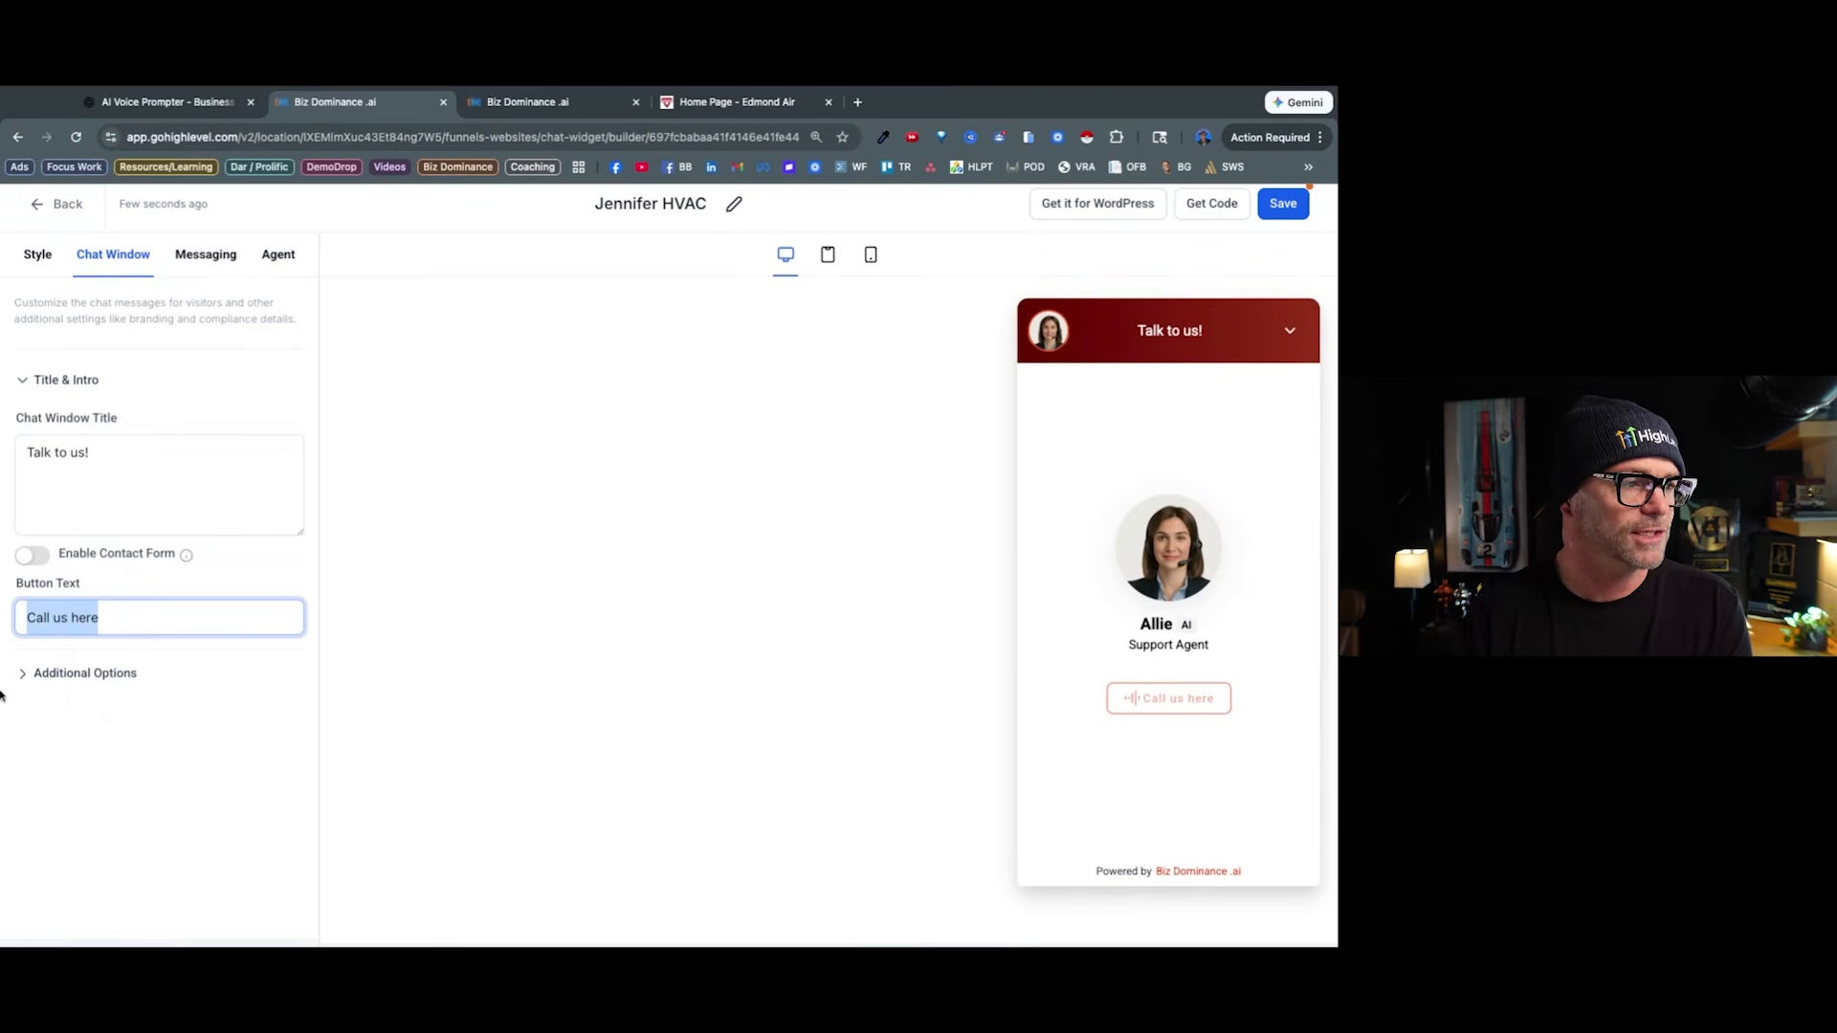
Turn off the HIPAA consent checkbox in the chat window's additional options and check the widget's language setting.
click(23, 673)
scroll(182, 621, down, 2)
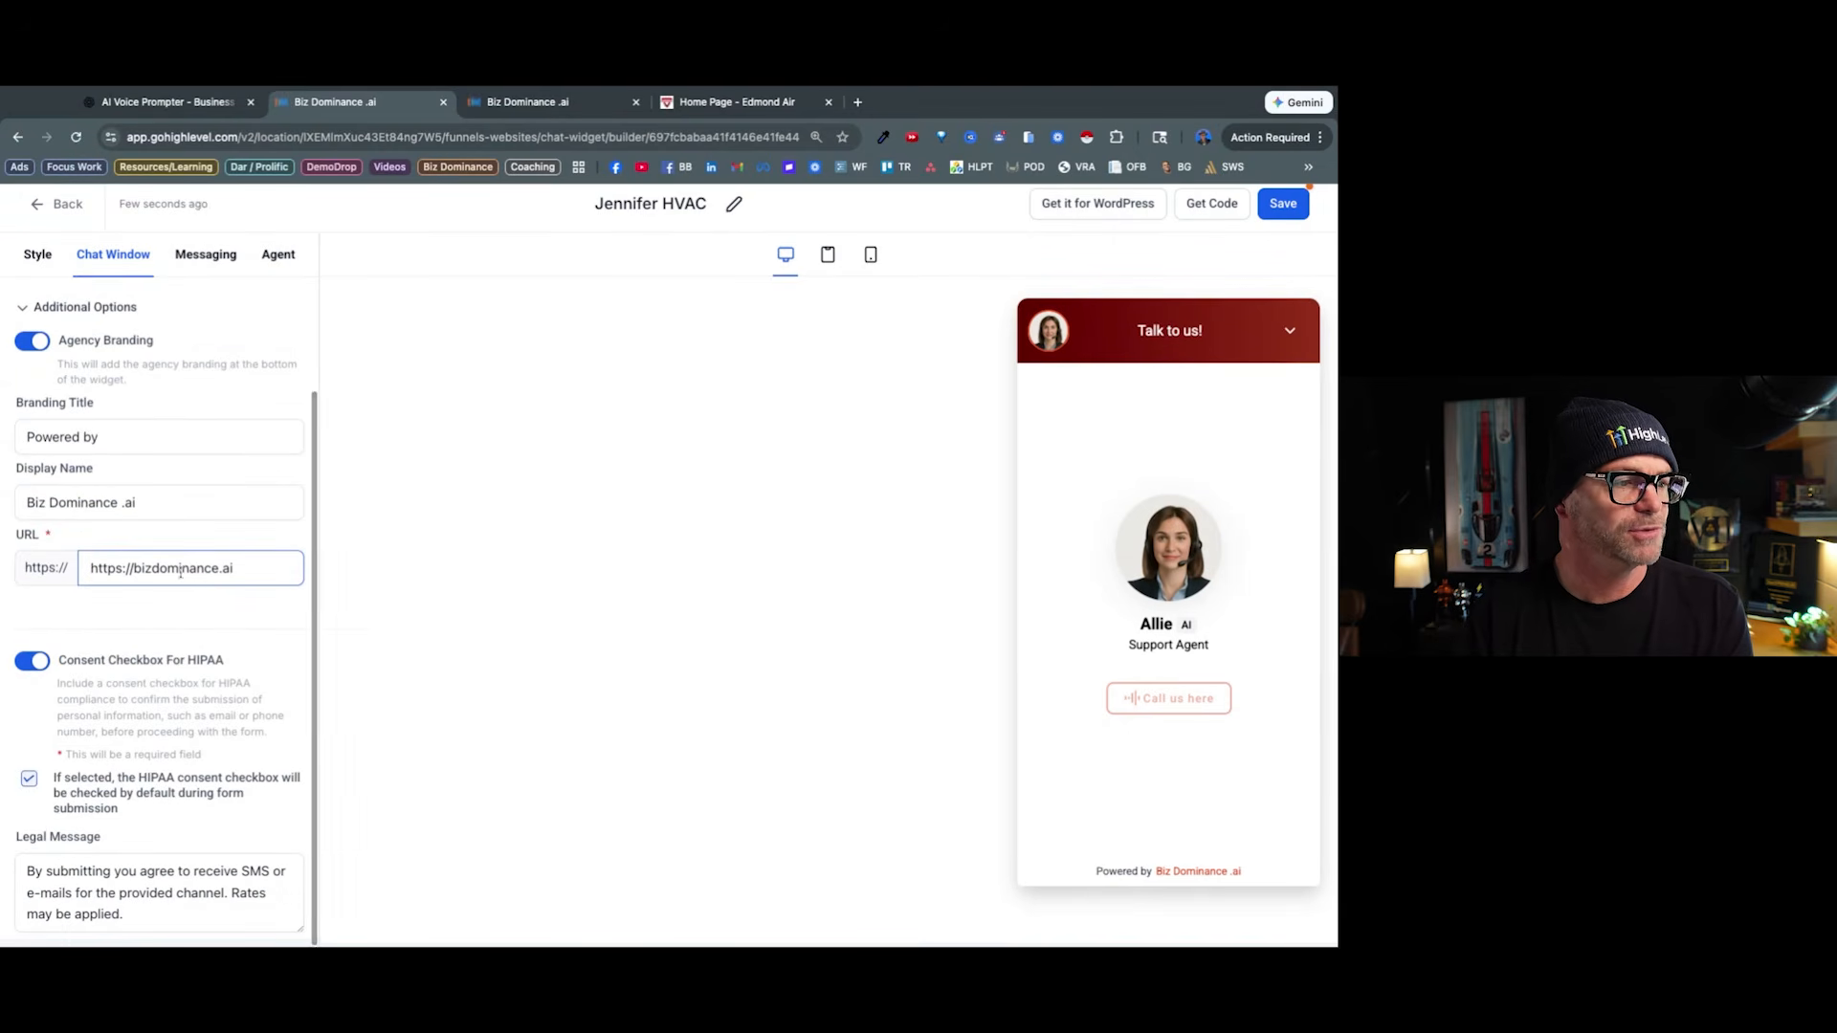
click(42, 664)
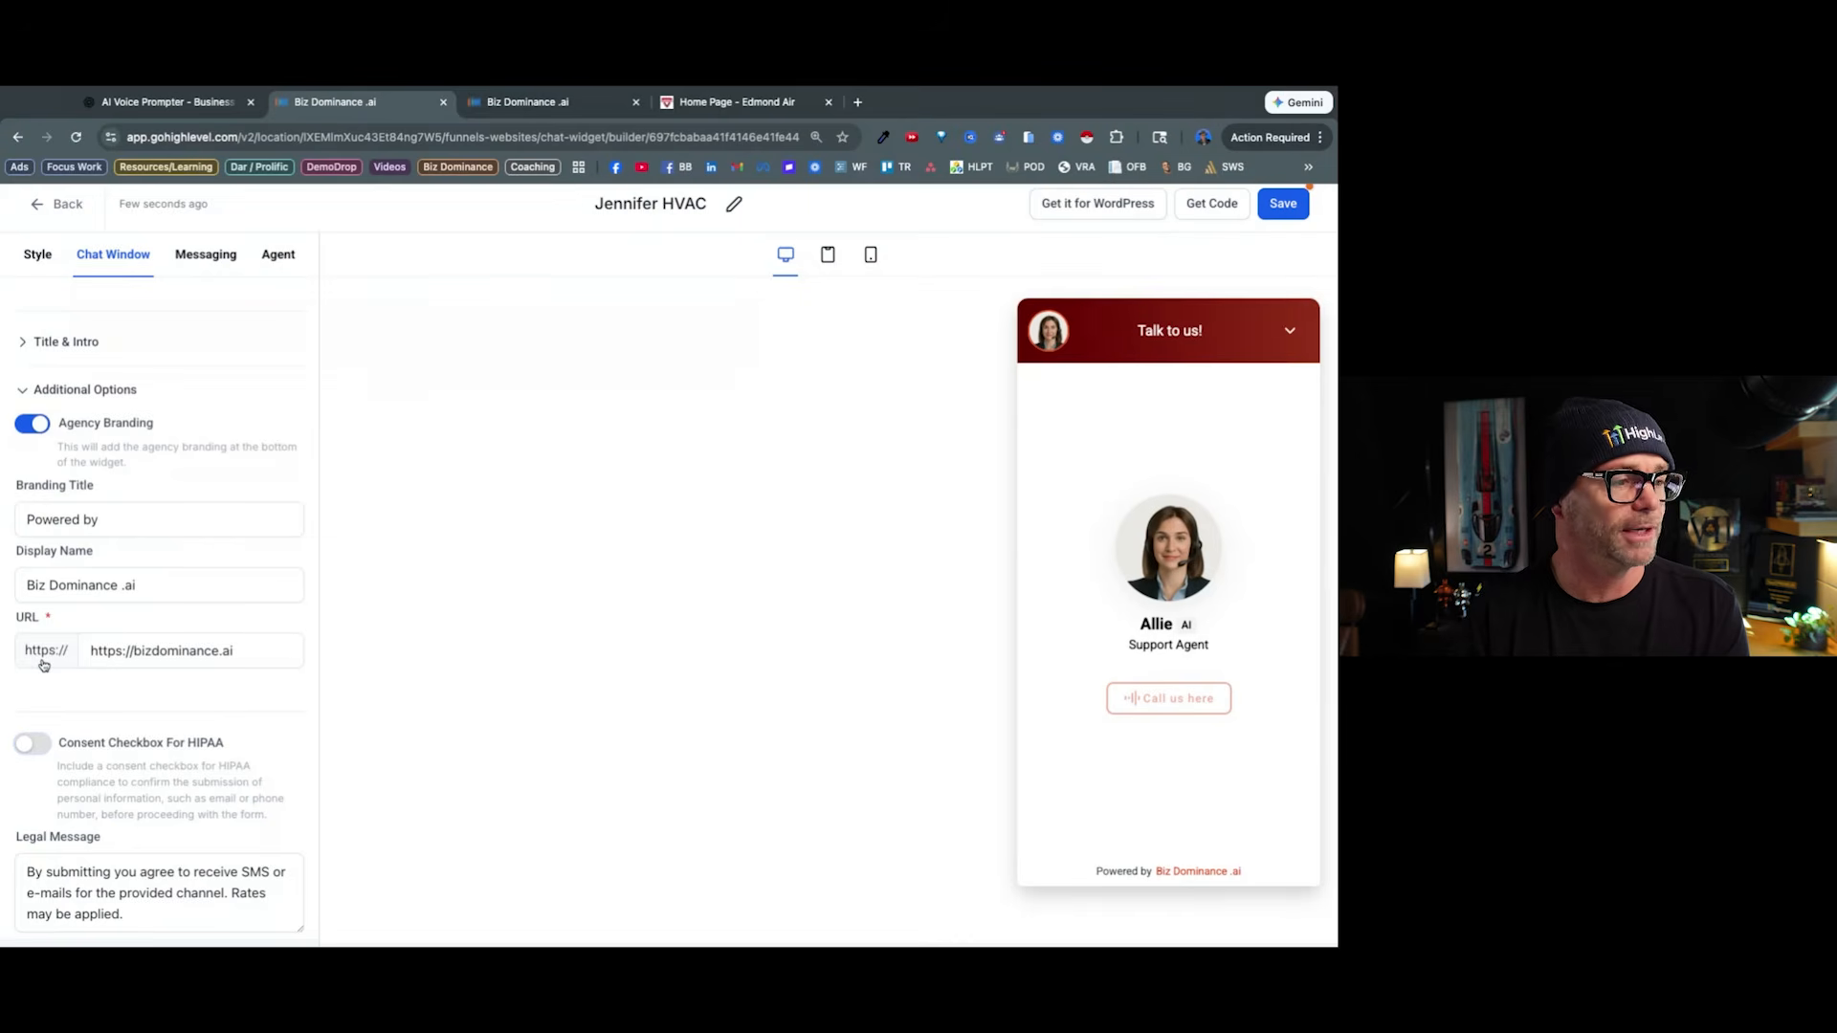
click(204, 258)
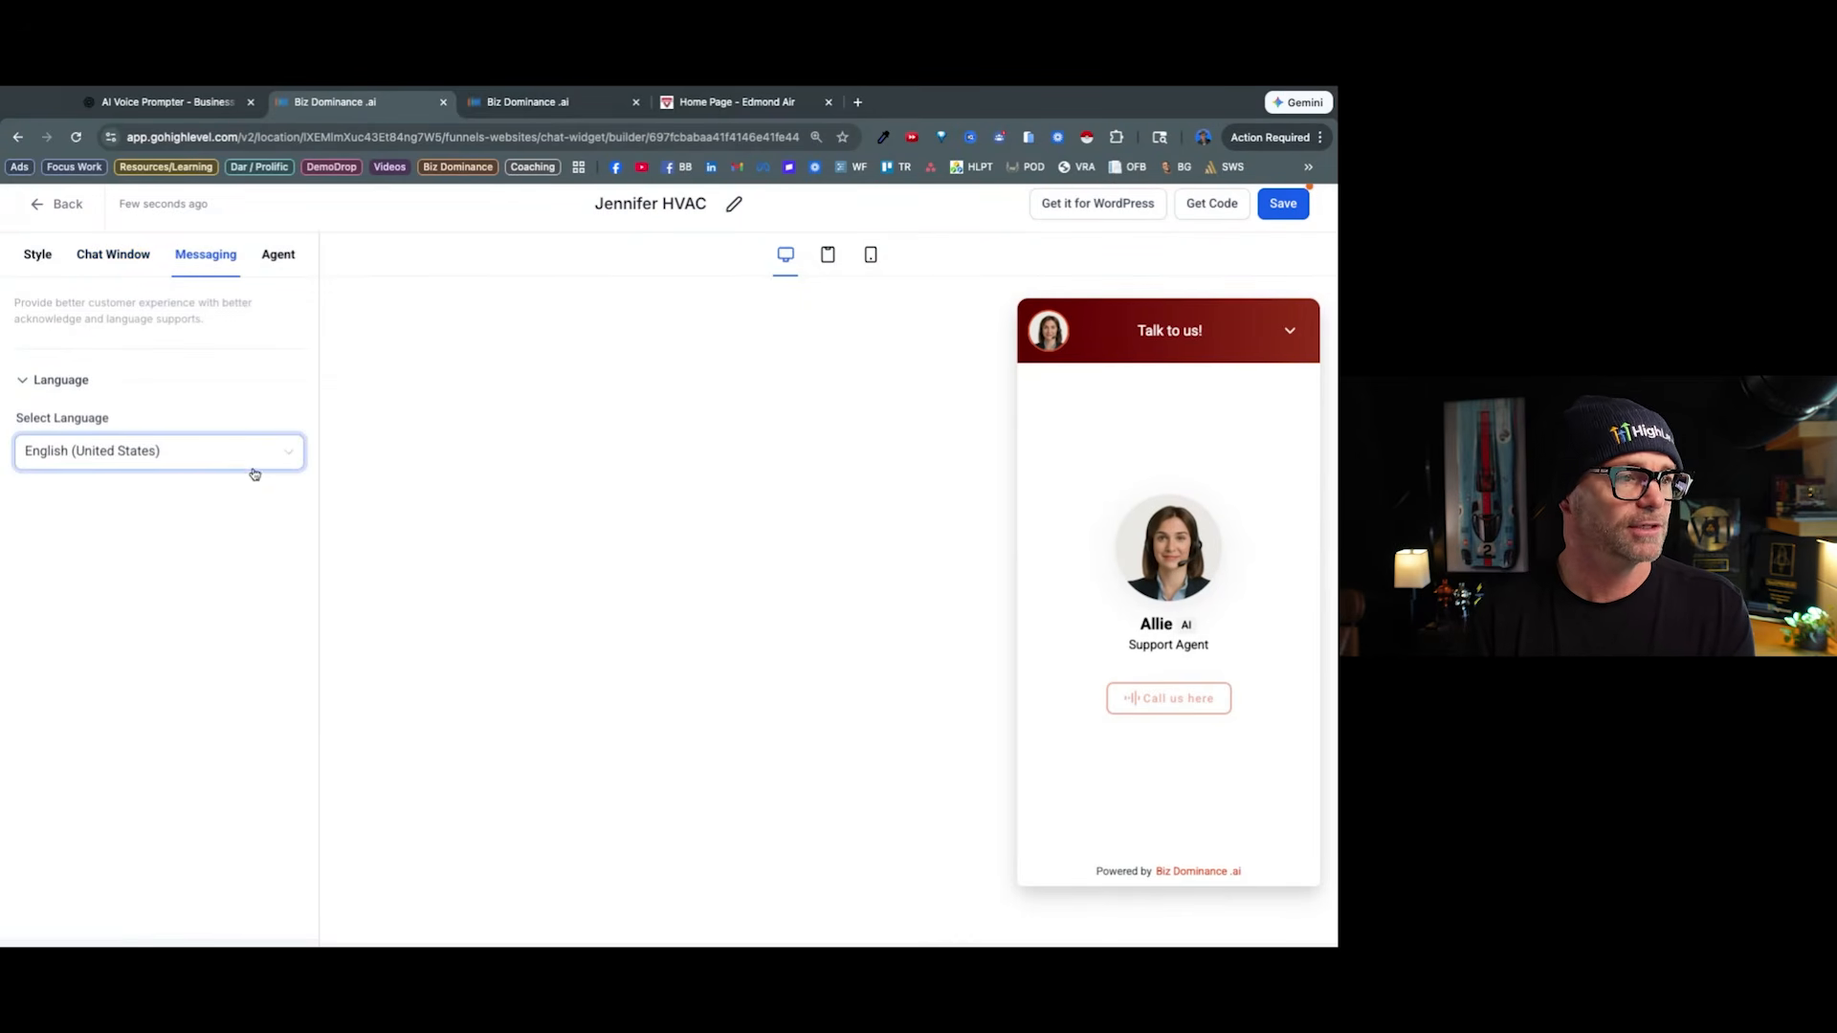
Assign the Jennifer - HVAC Voice AI agent to the widget, set its displayed agent name to Jennifer, and save the widget.
click(279, 257)
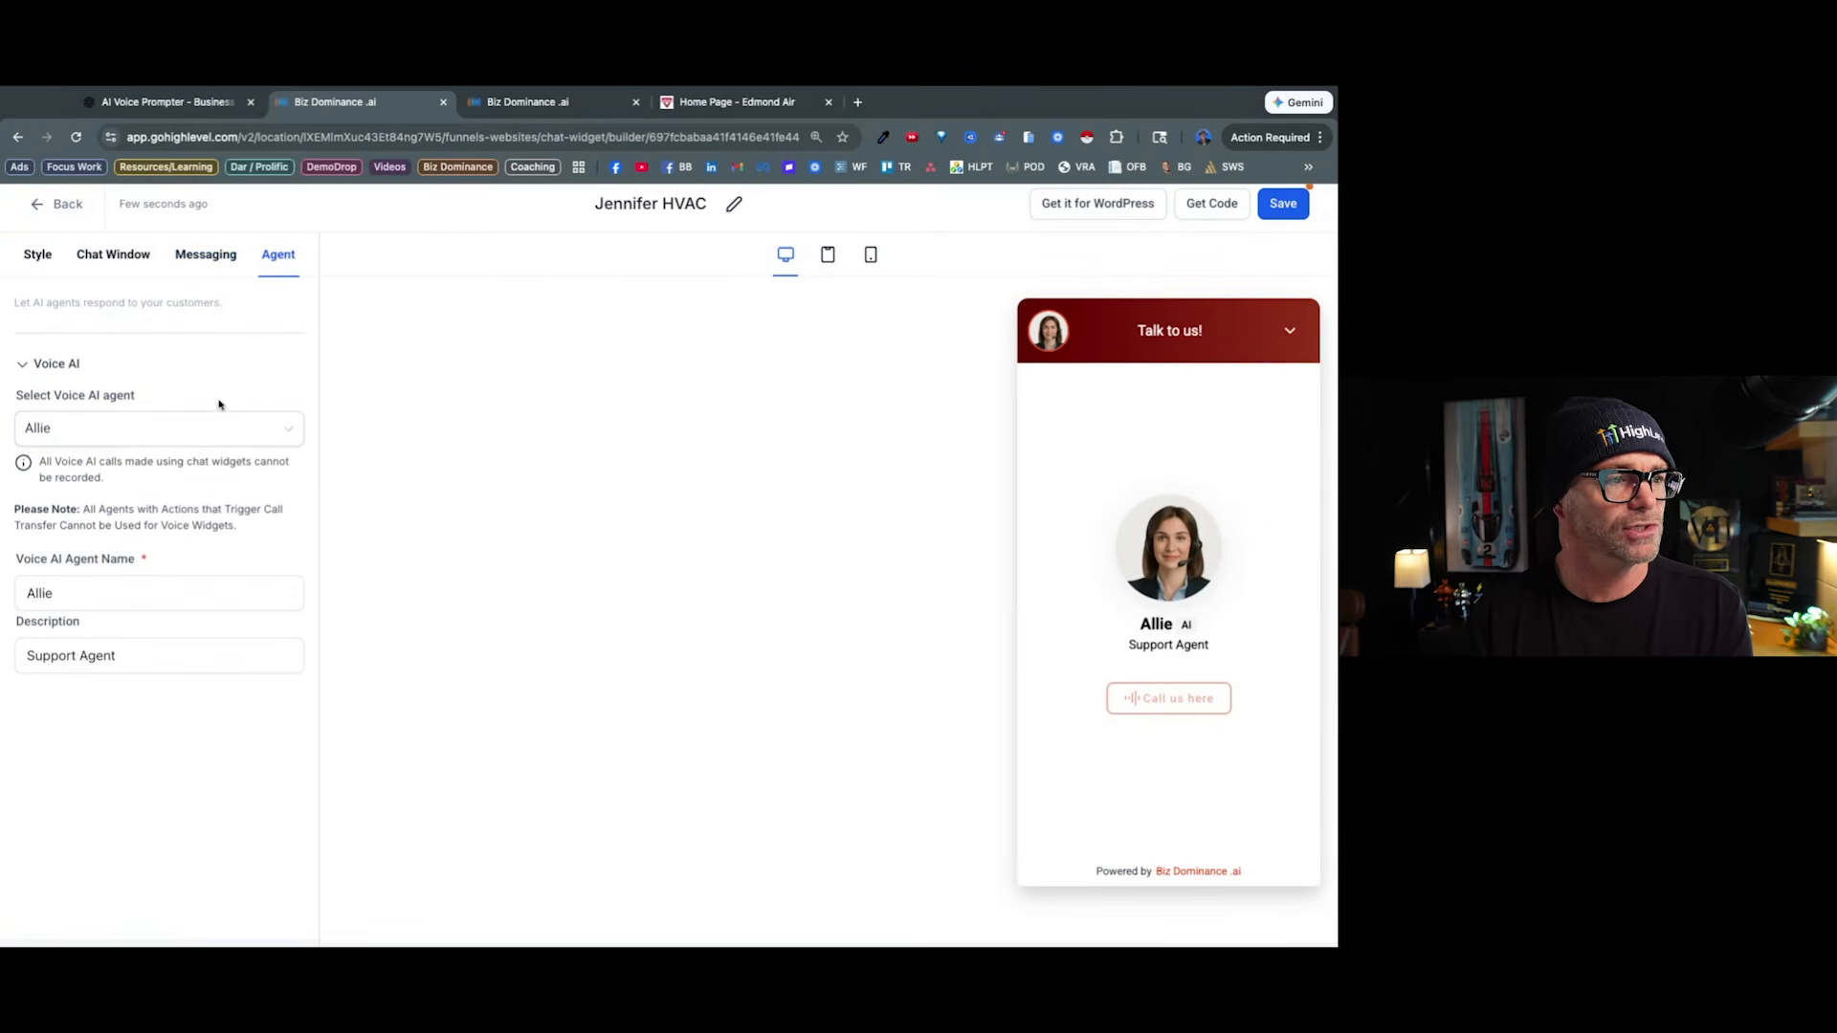
click(136, 436)
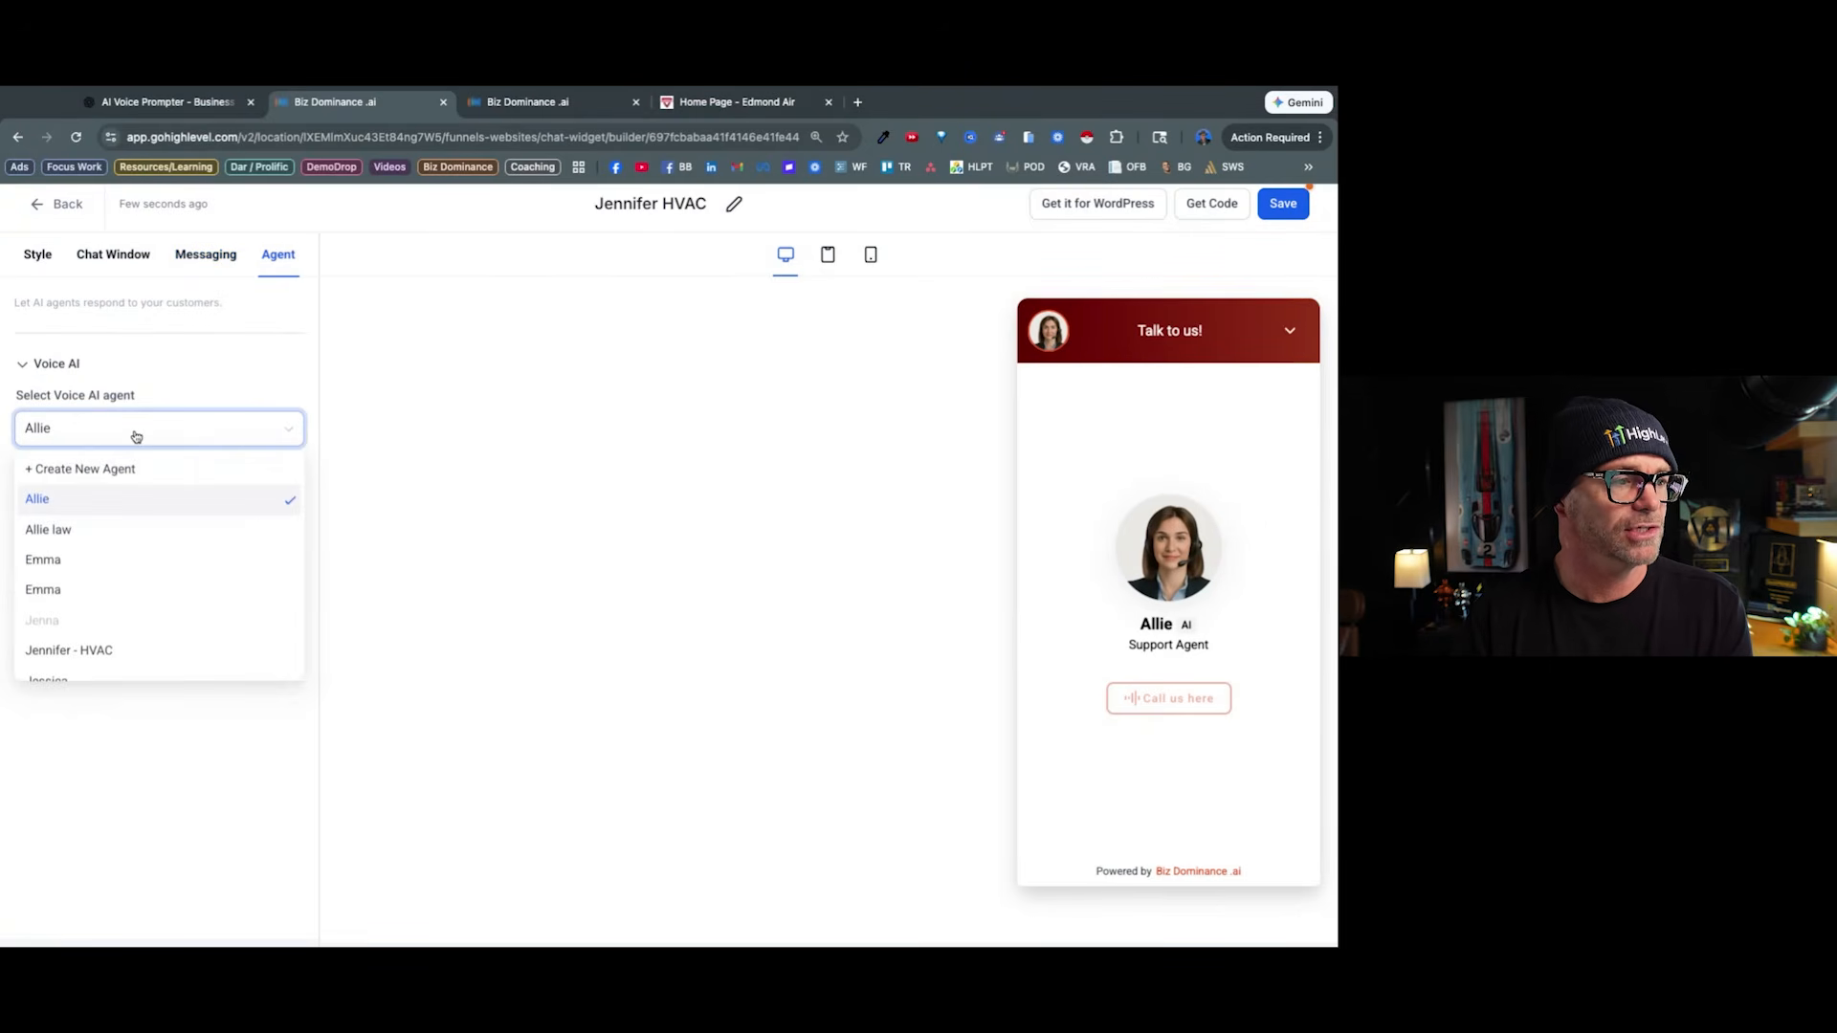
click(112, 649)
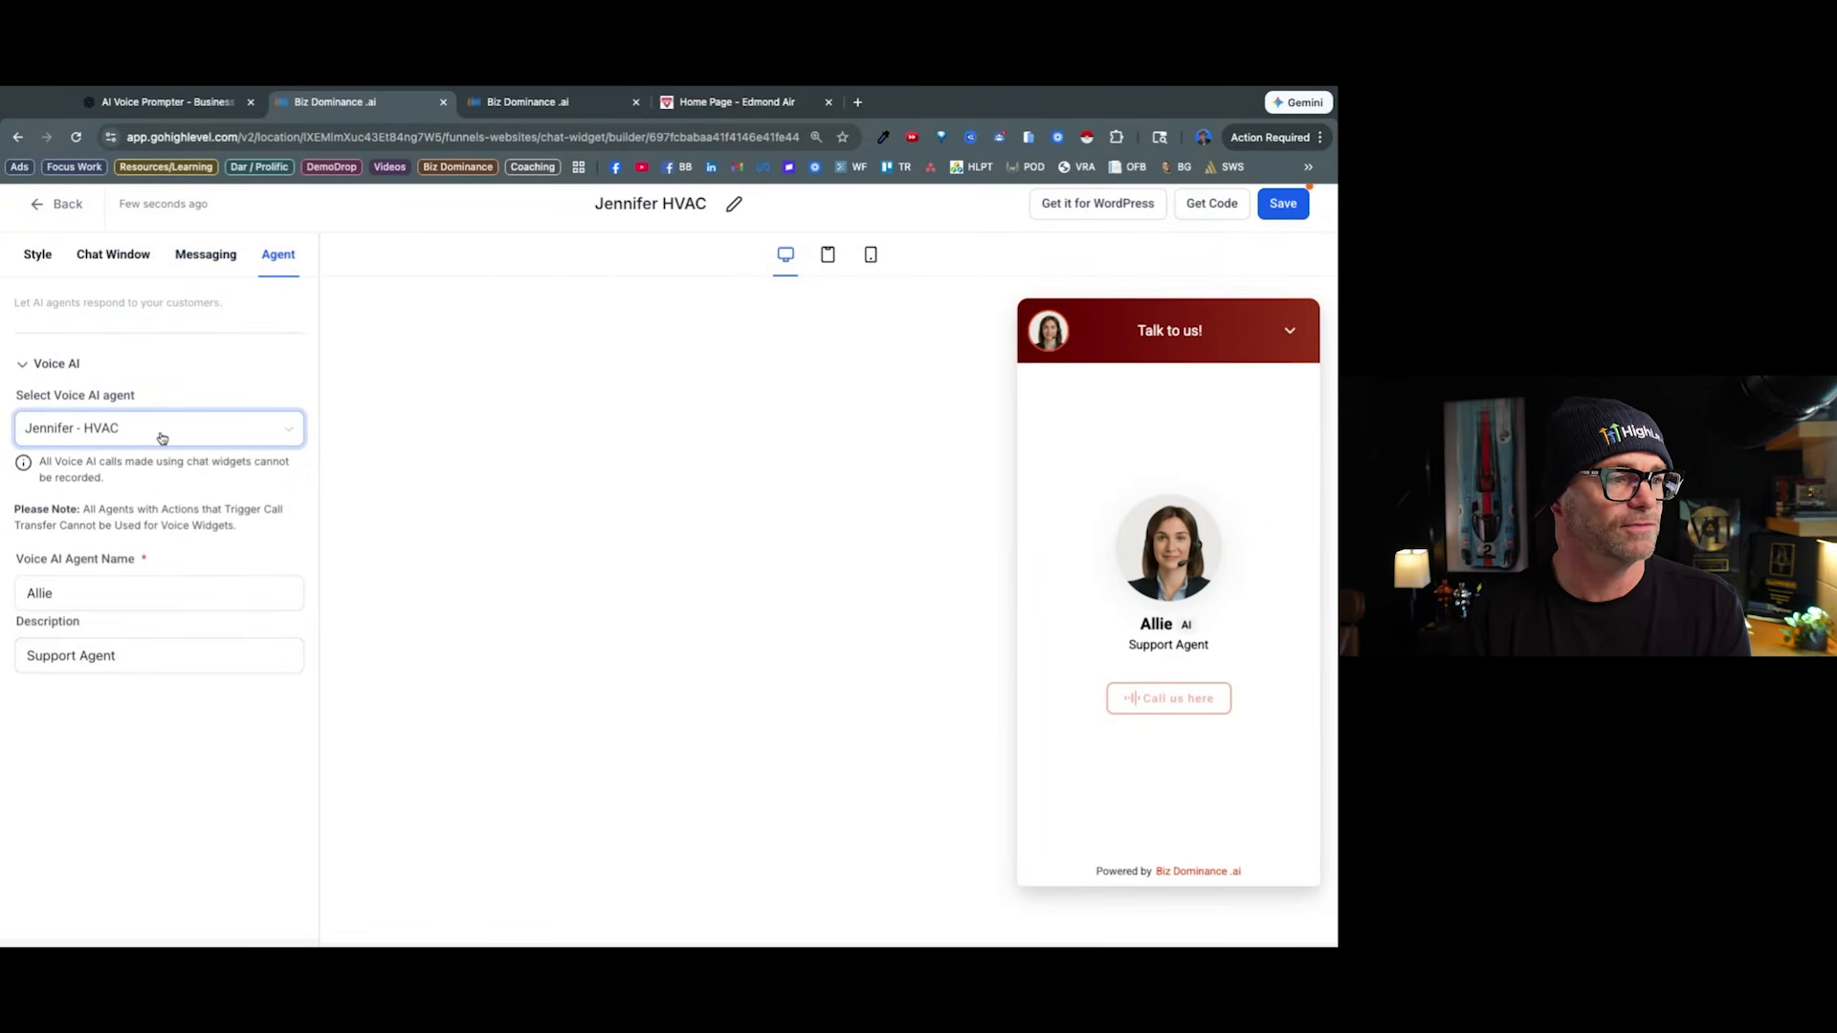
double_click(73, 590)
text(Jennifer)
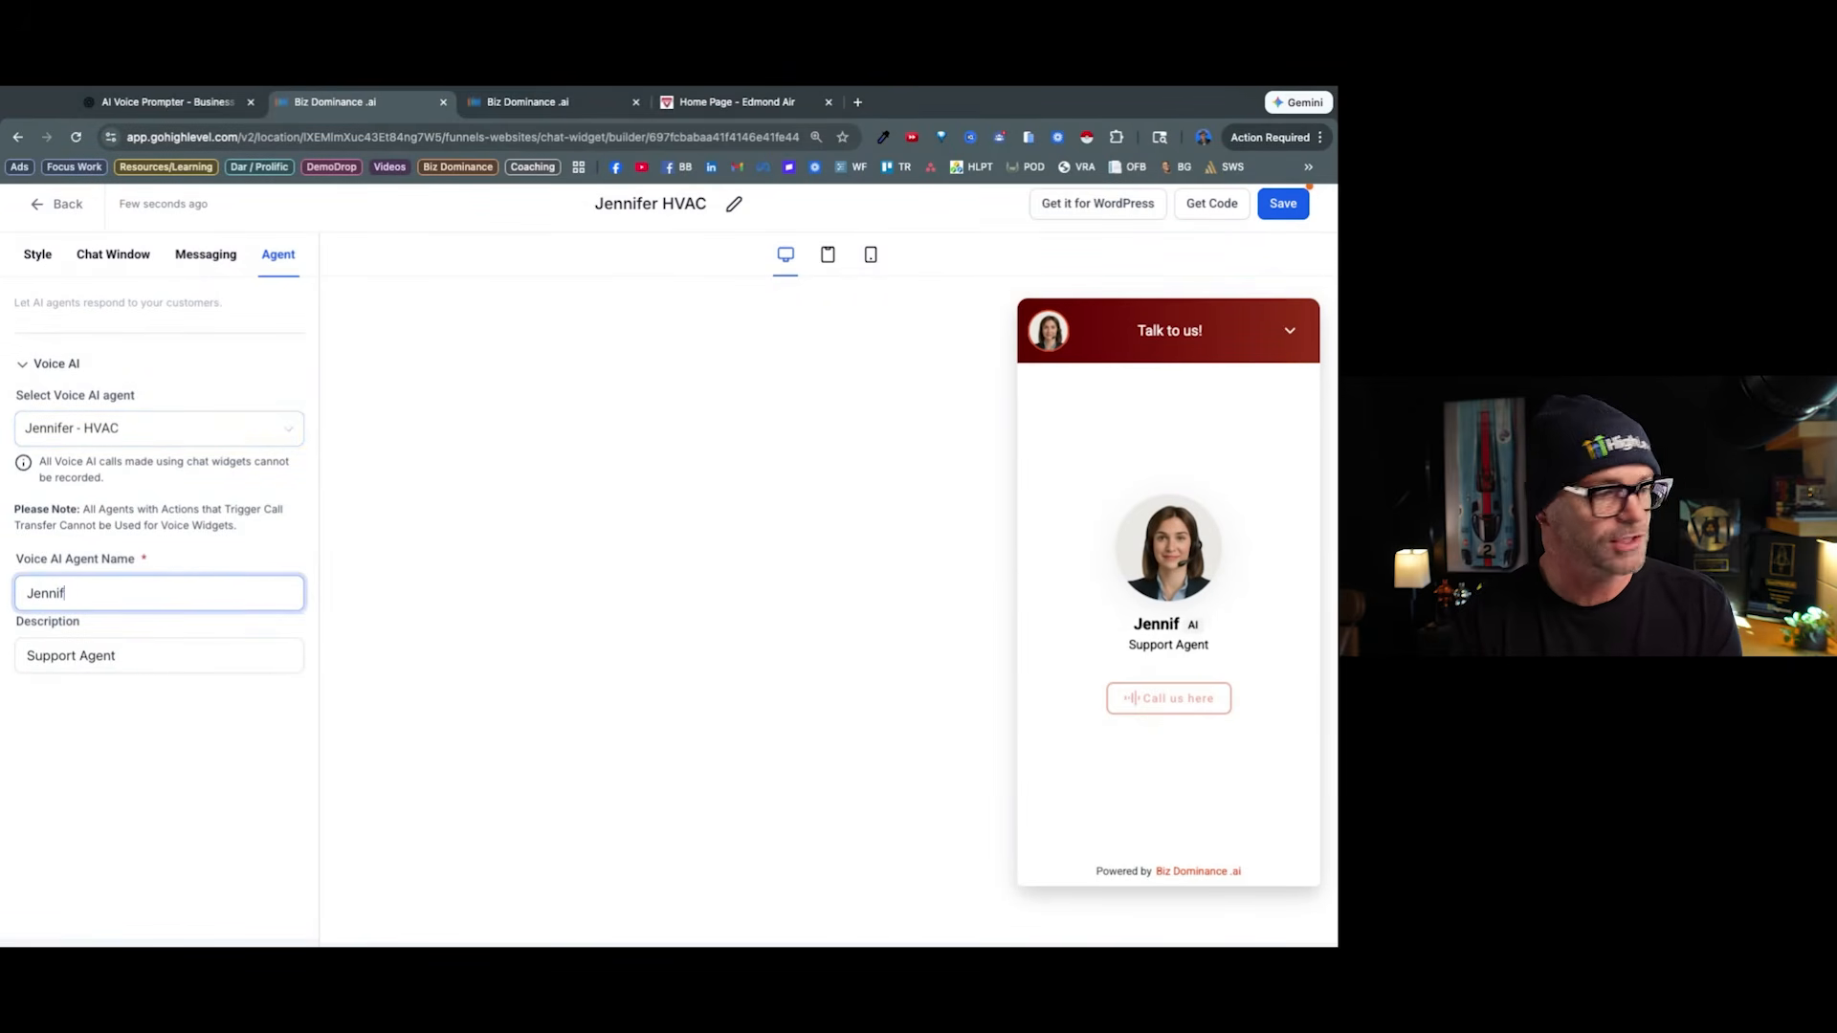
click(1282, 204)
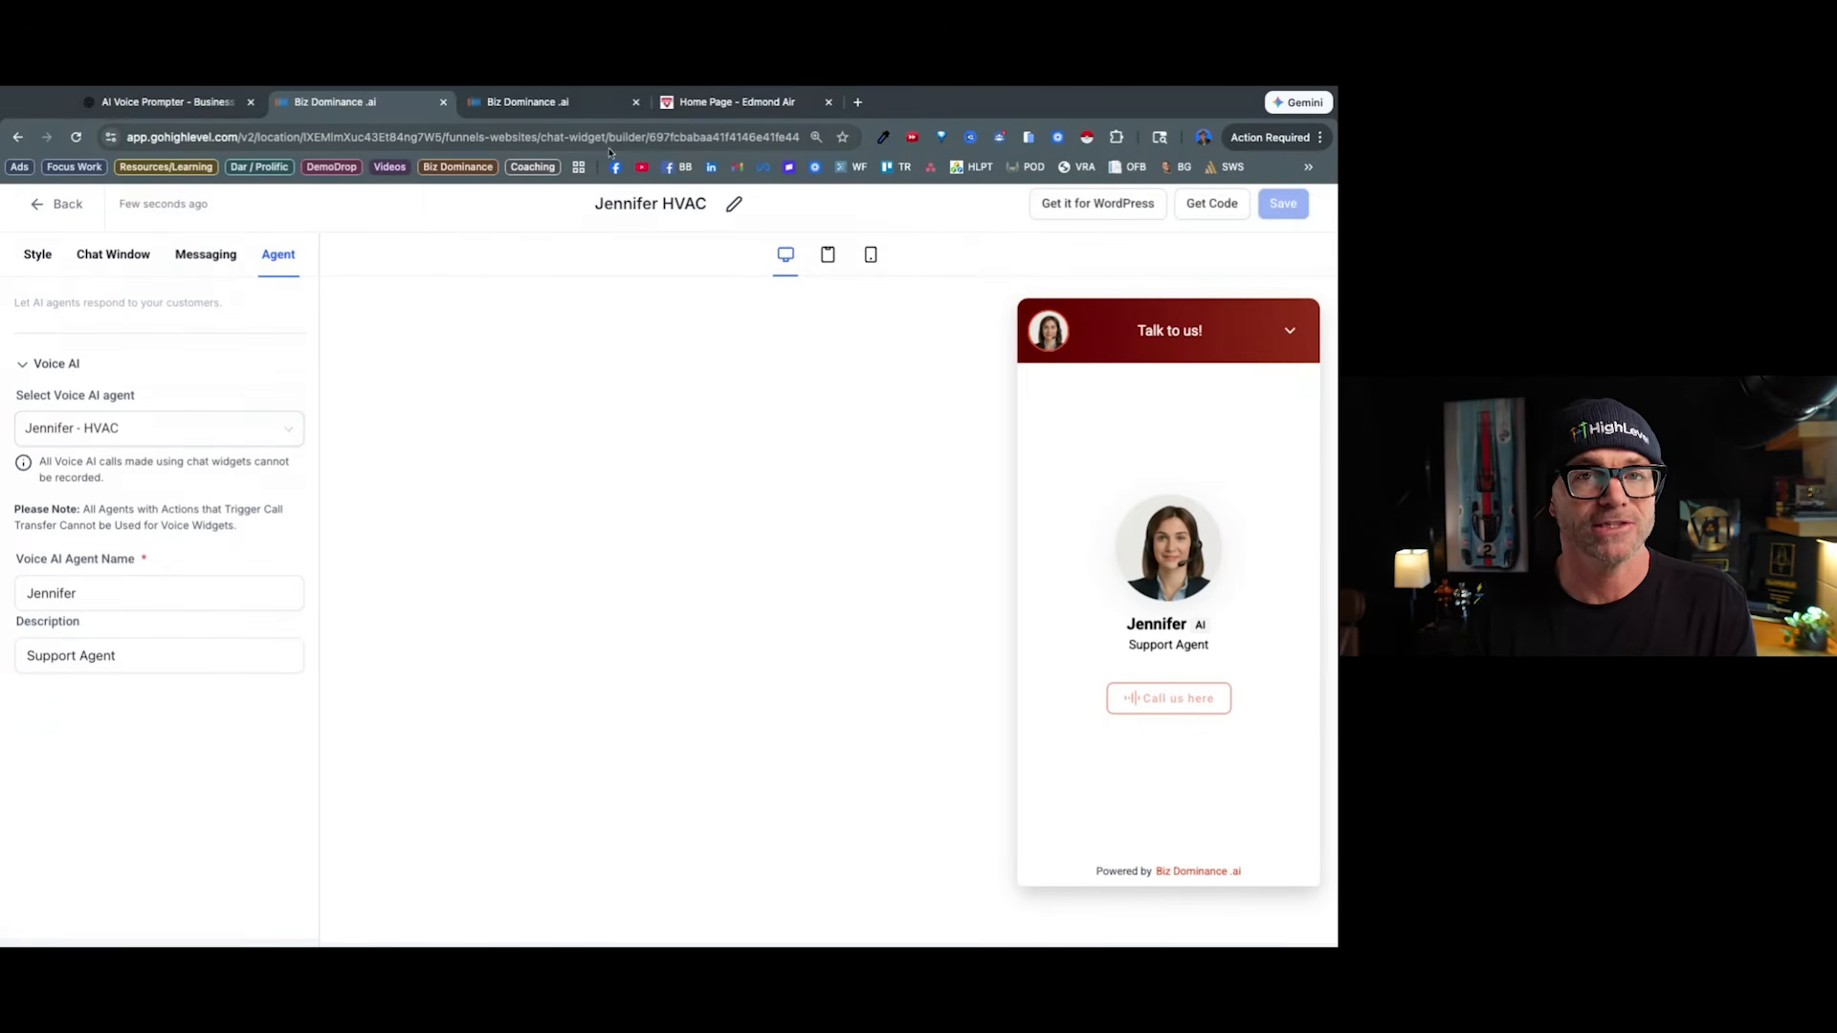
Leave the widget builder, open the HVAC Solutions website's settings, and set its domain to demobizsite.com.
click(30, 204)
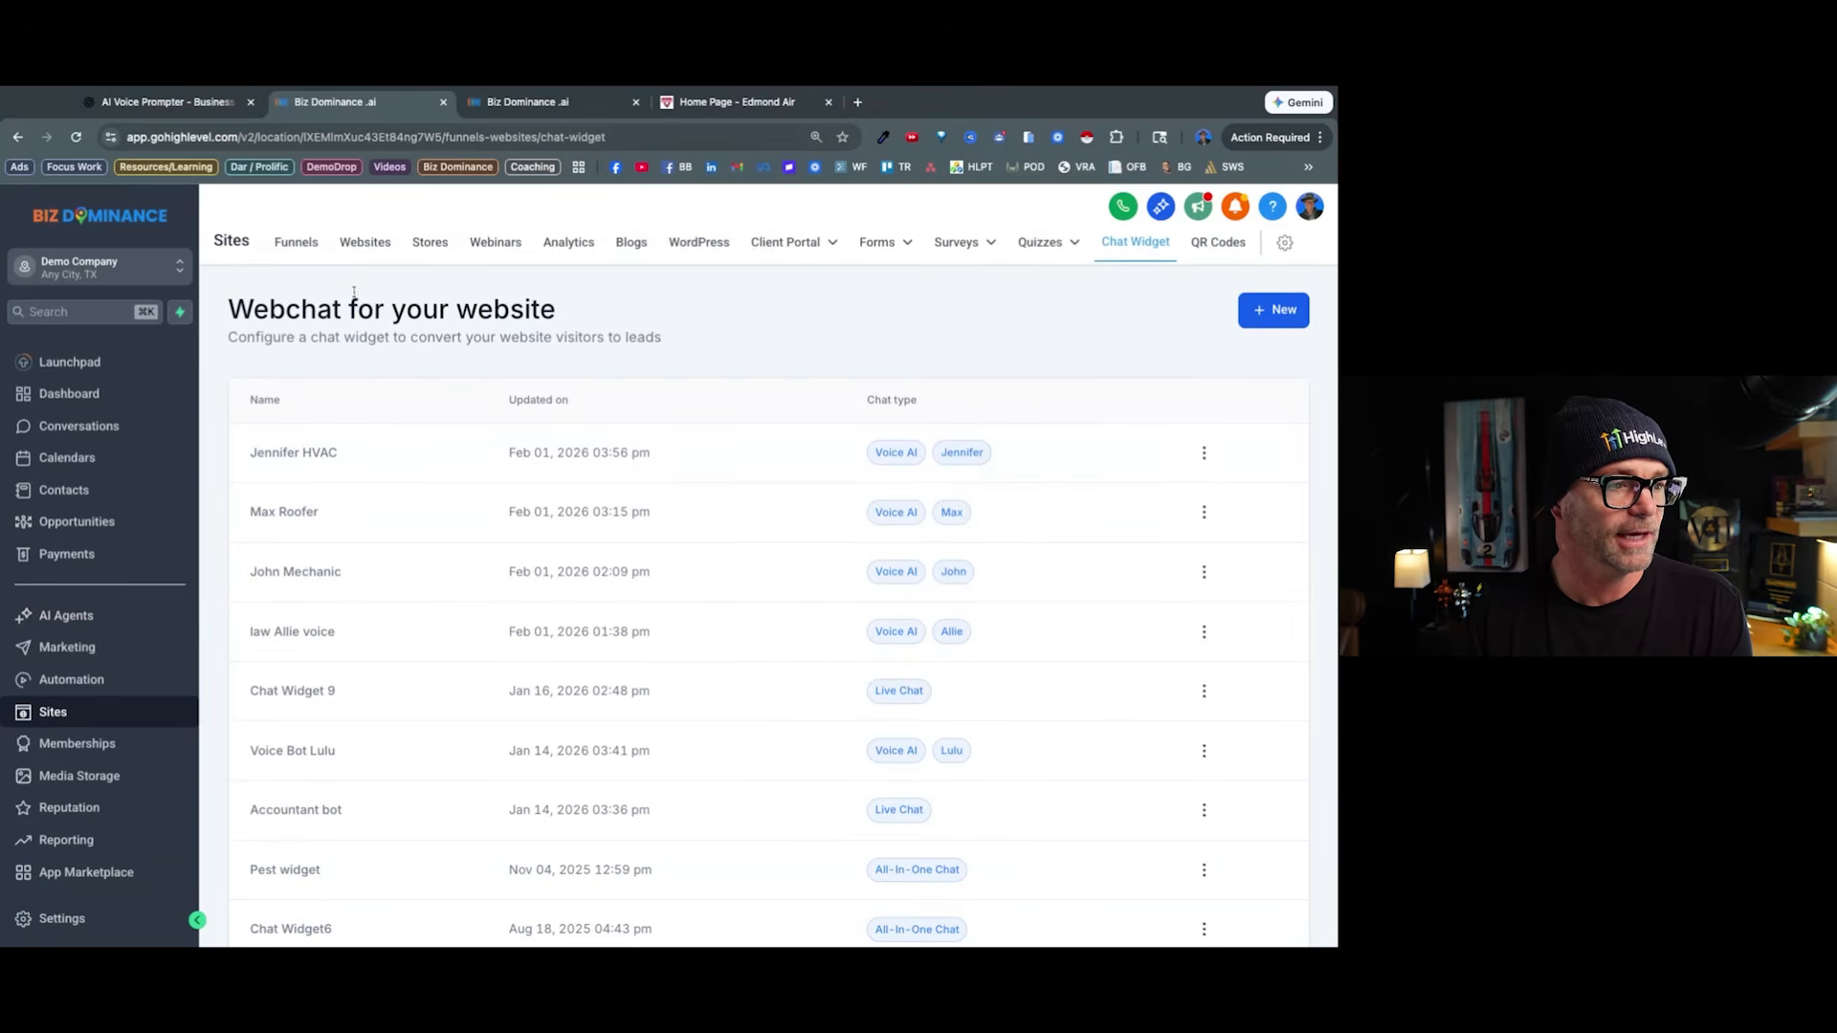
click(365, 242)
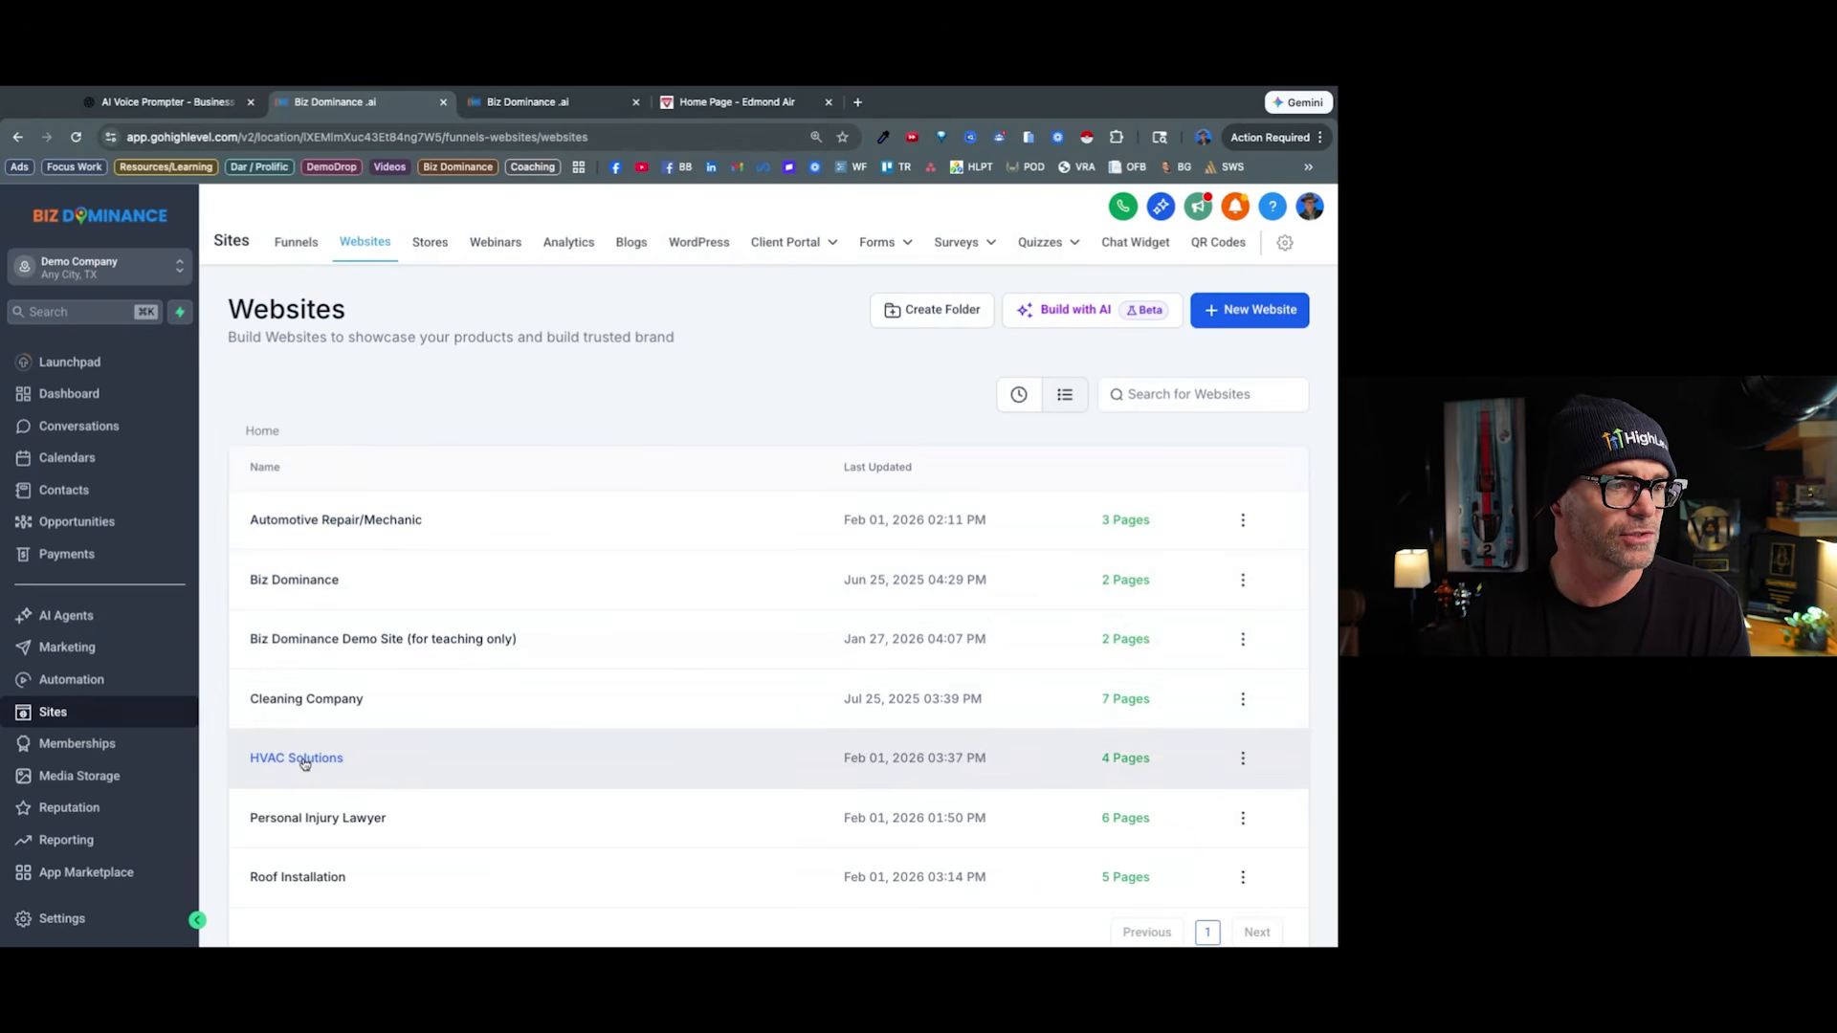
click(304, 763)
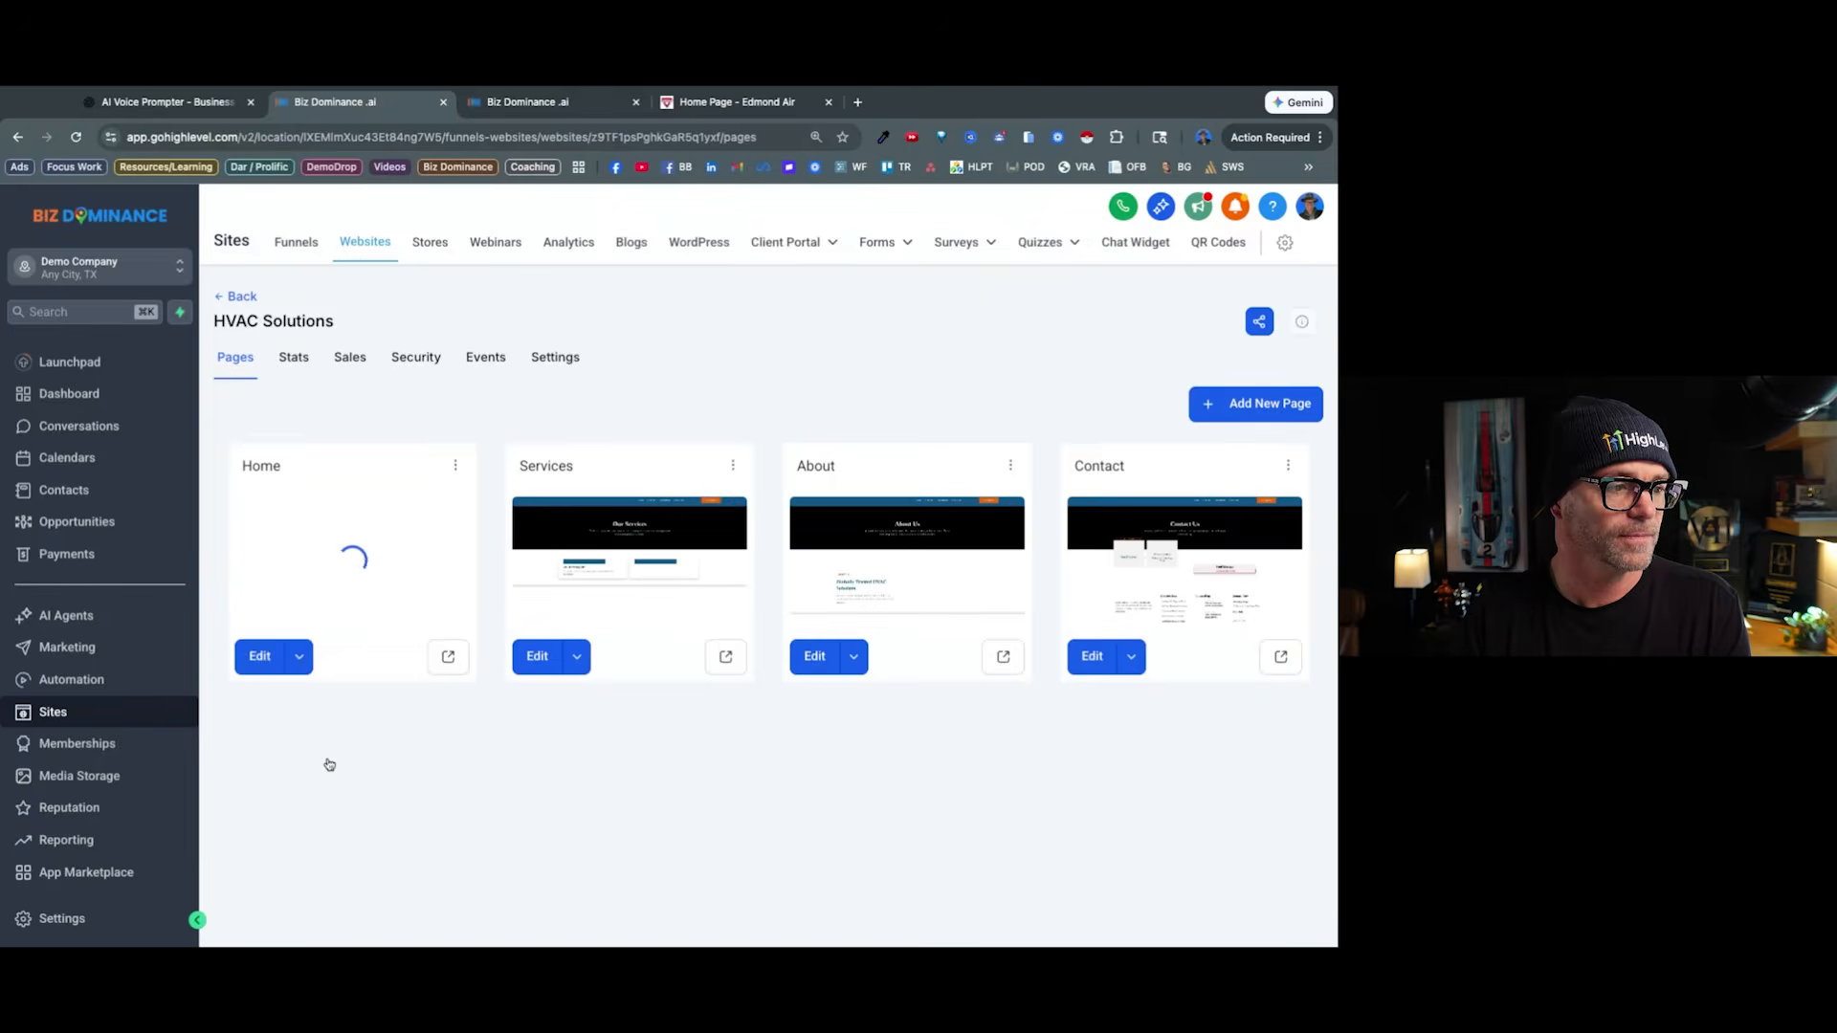
click(554, 357)
click(932, 508)
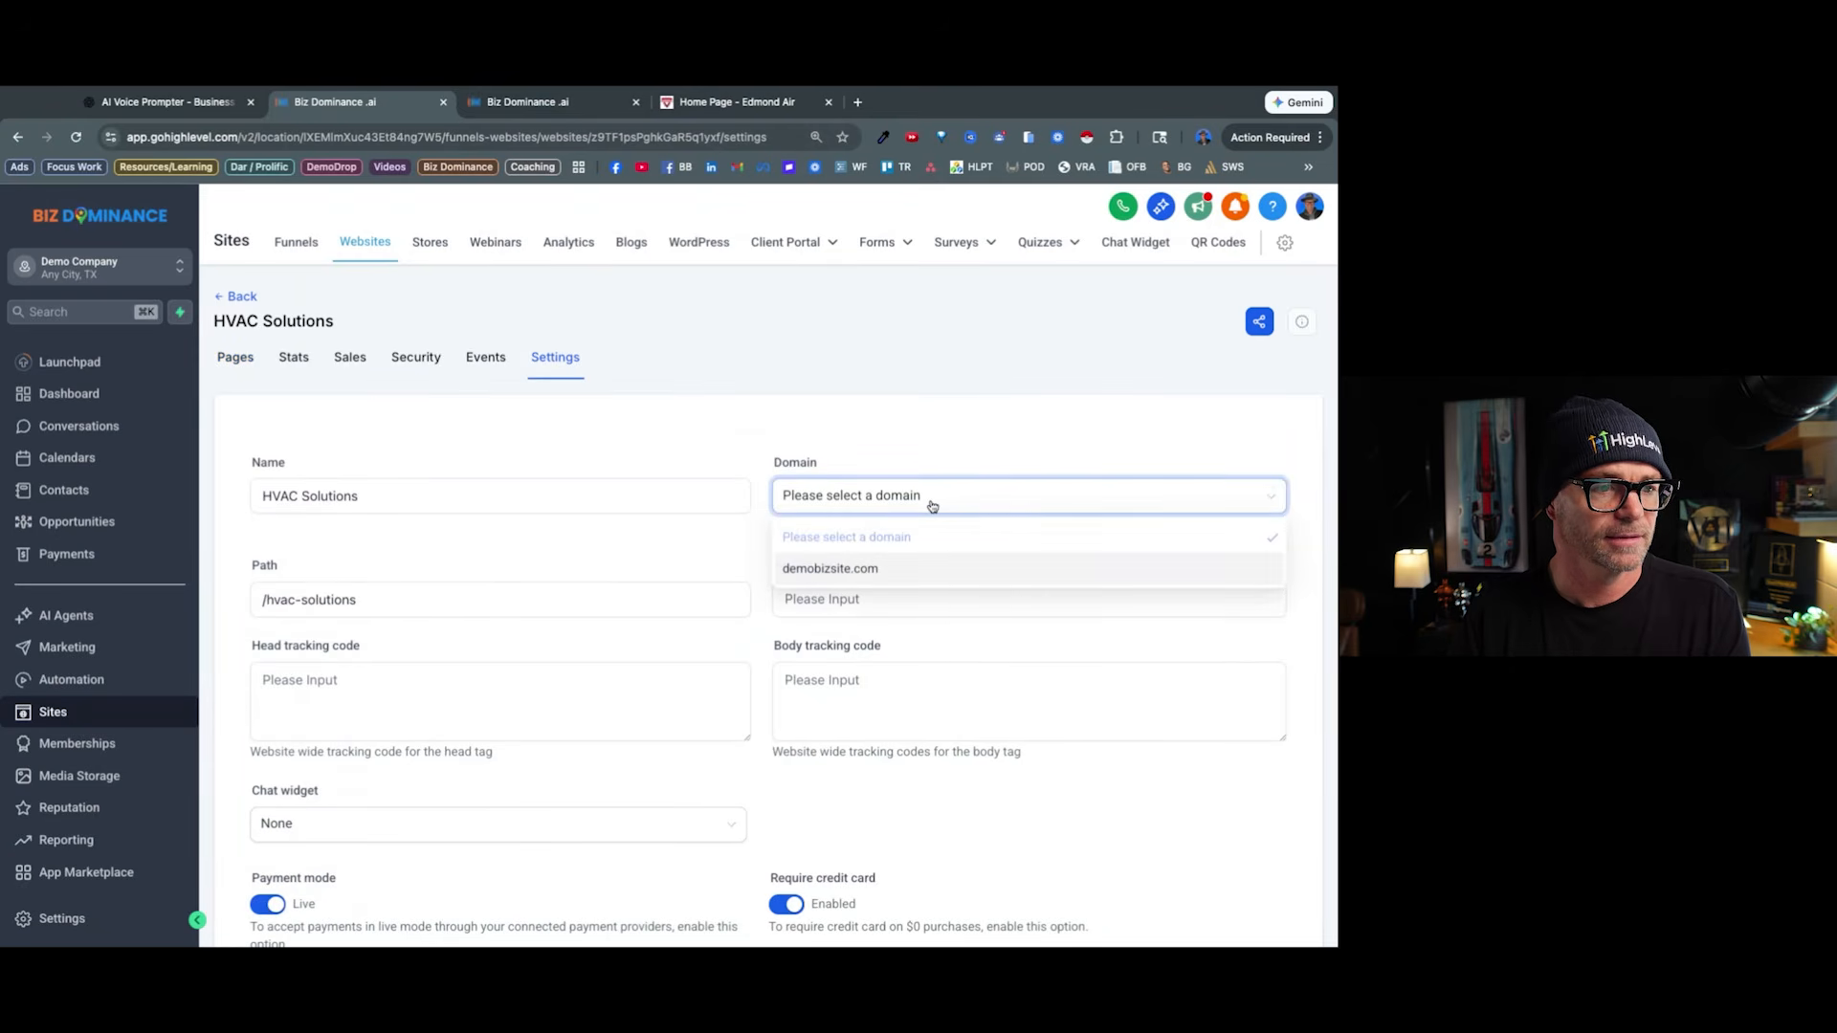
click(846, 569)
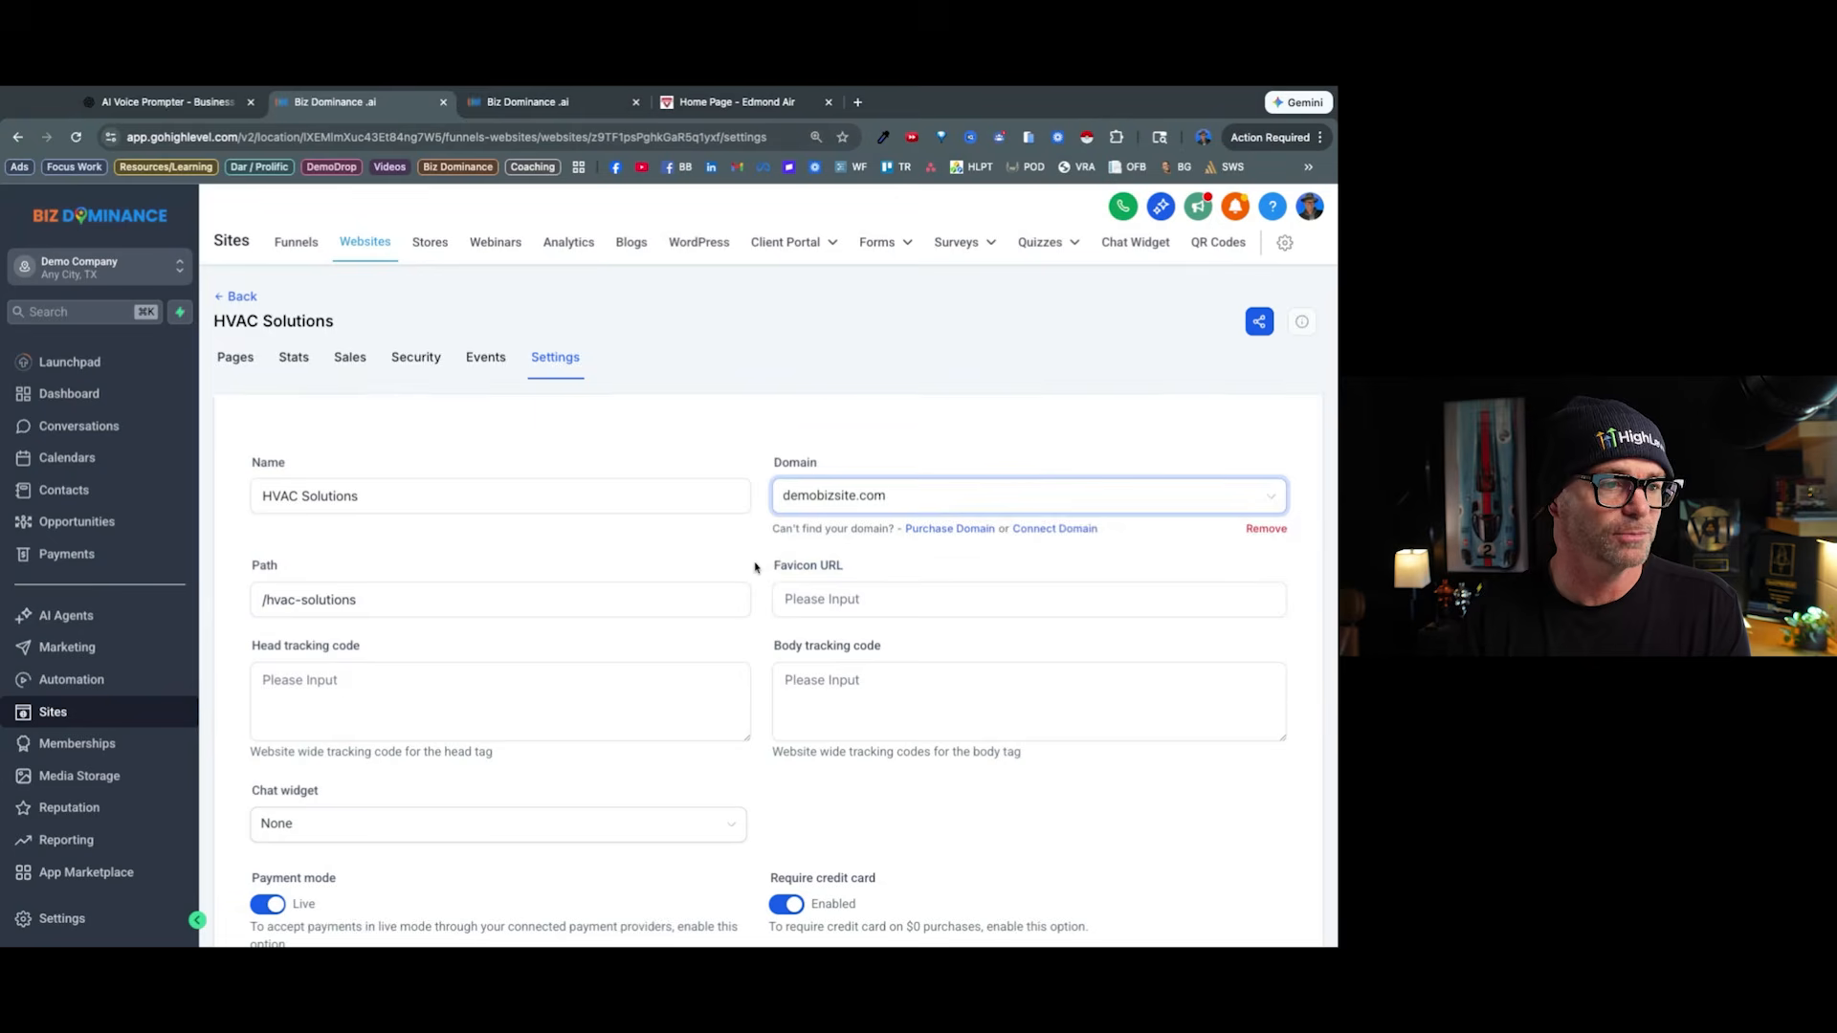
Choose Jennifer HVAC as the HVAC Solutions website's chat widget and save the website settings.
scroll(755, 567, down, 3)
click(334, 542)
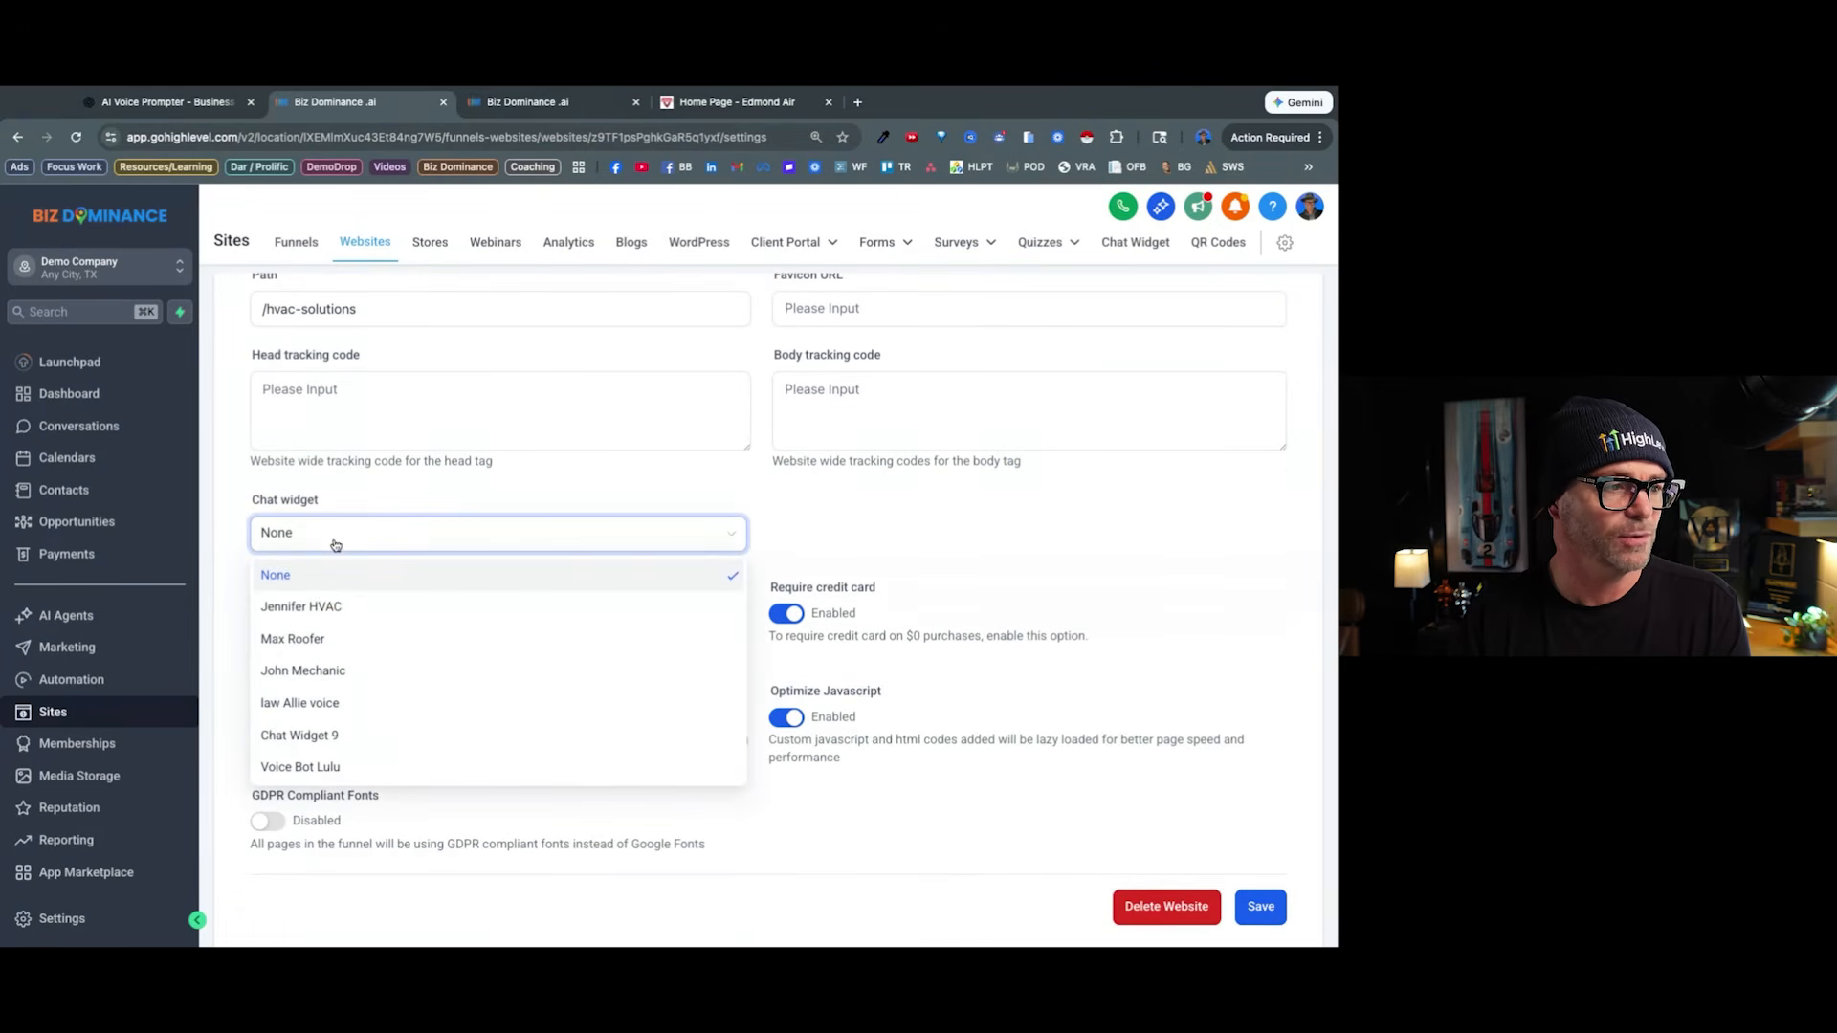
click(321, 605)
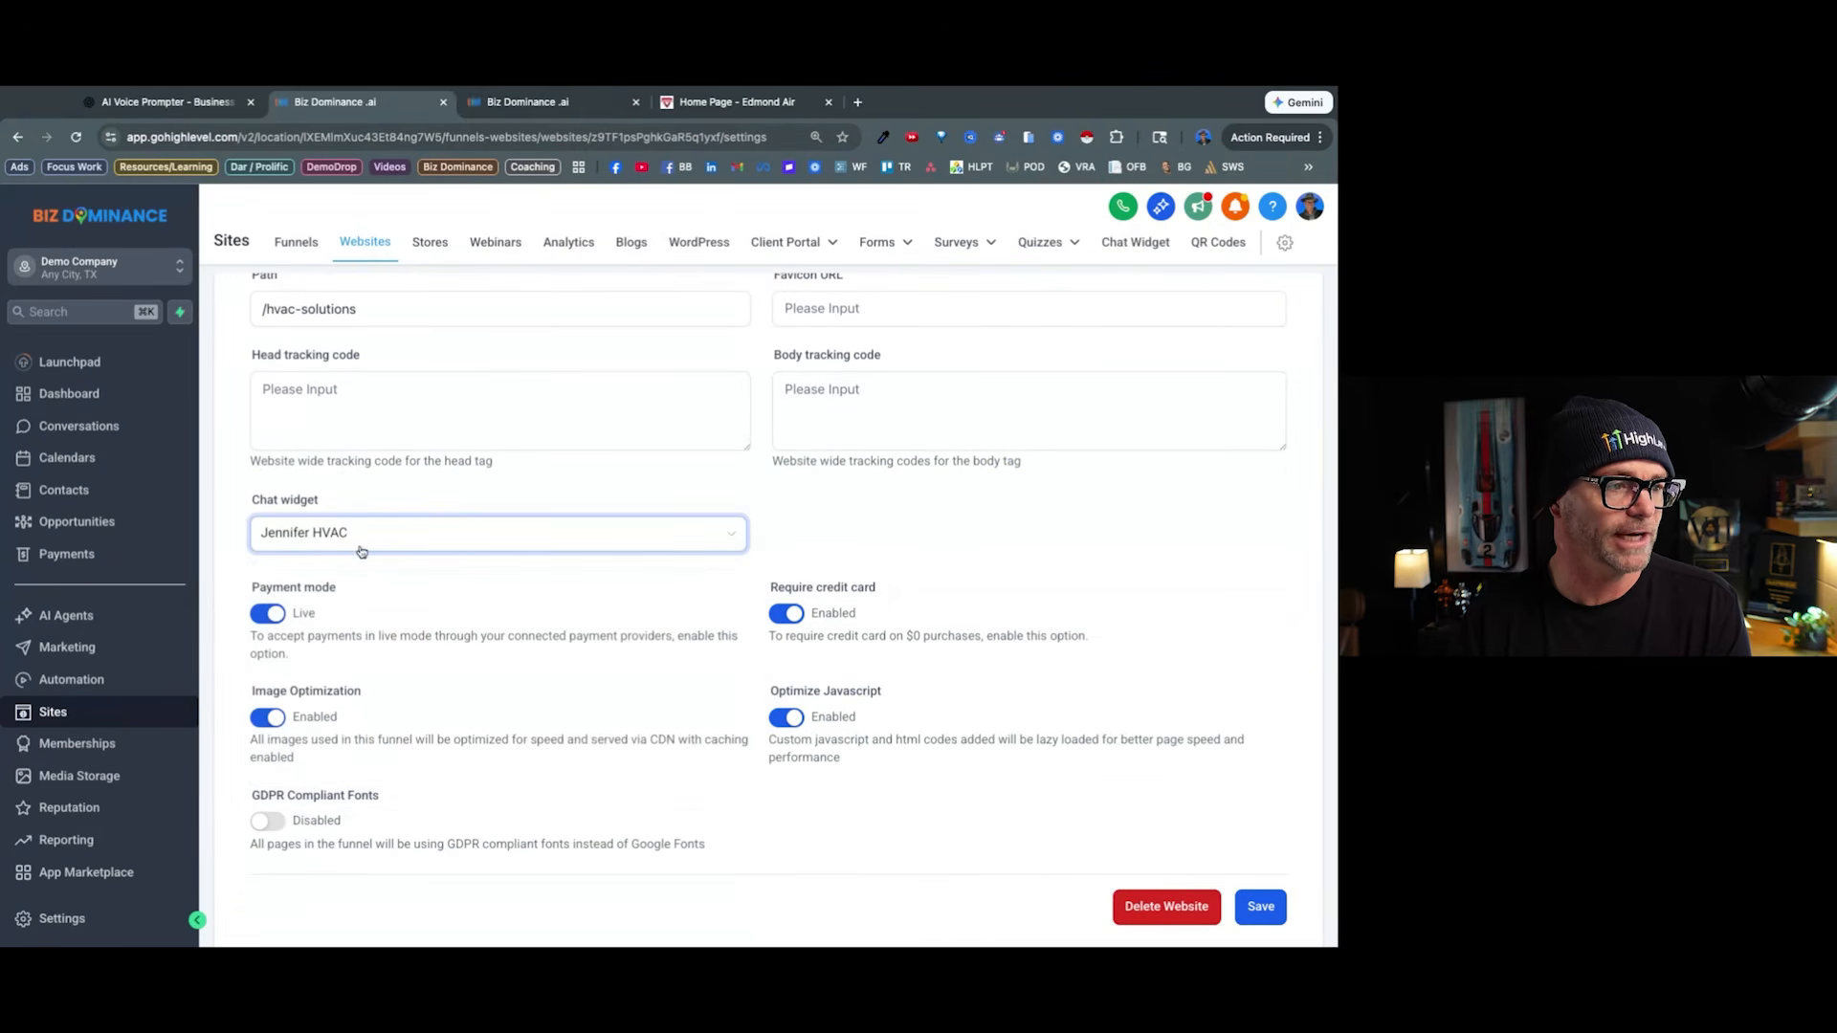
click(1268, 909)
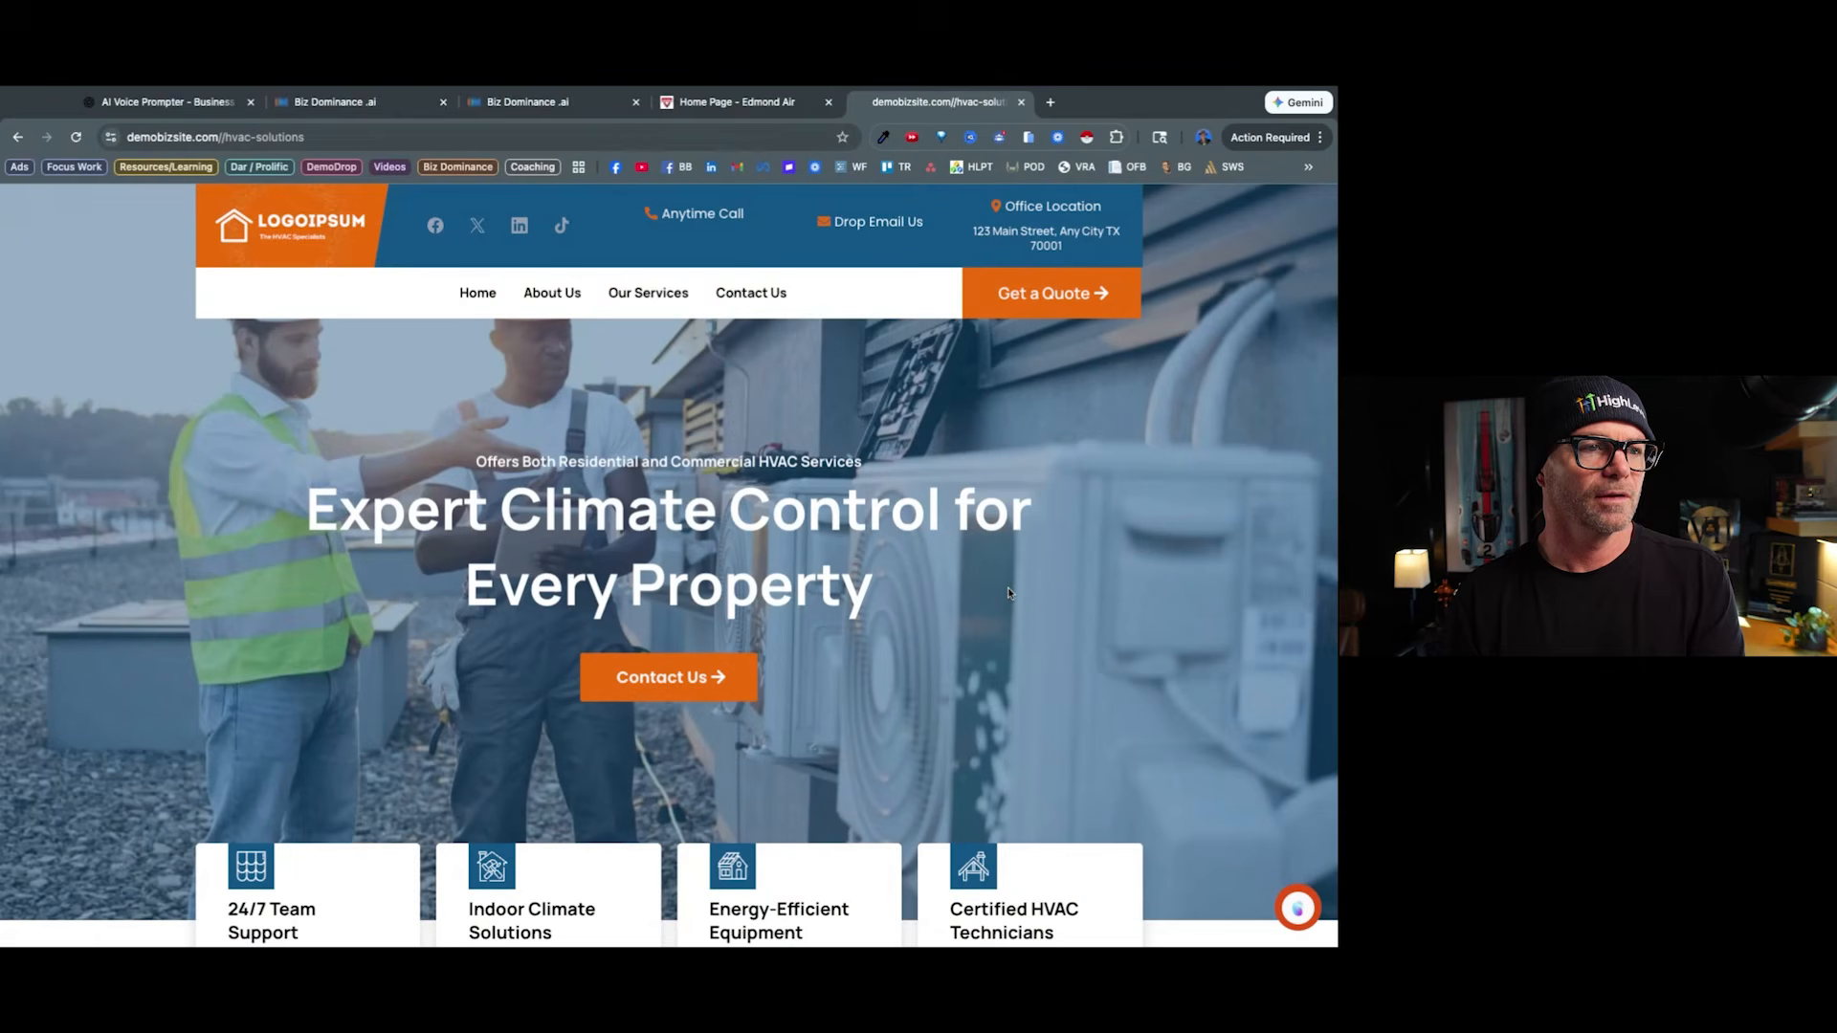
Look through the live HVAC home page from the hero to the team section and check the chat widget on it.
scroll(1122, 662, down, 10)
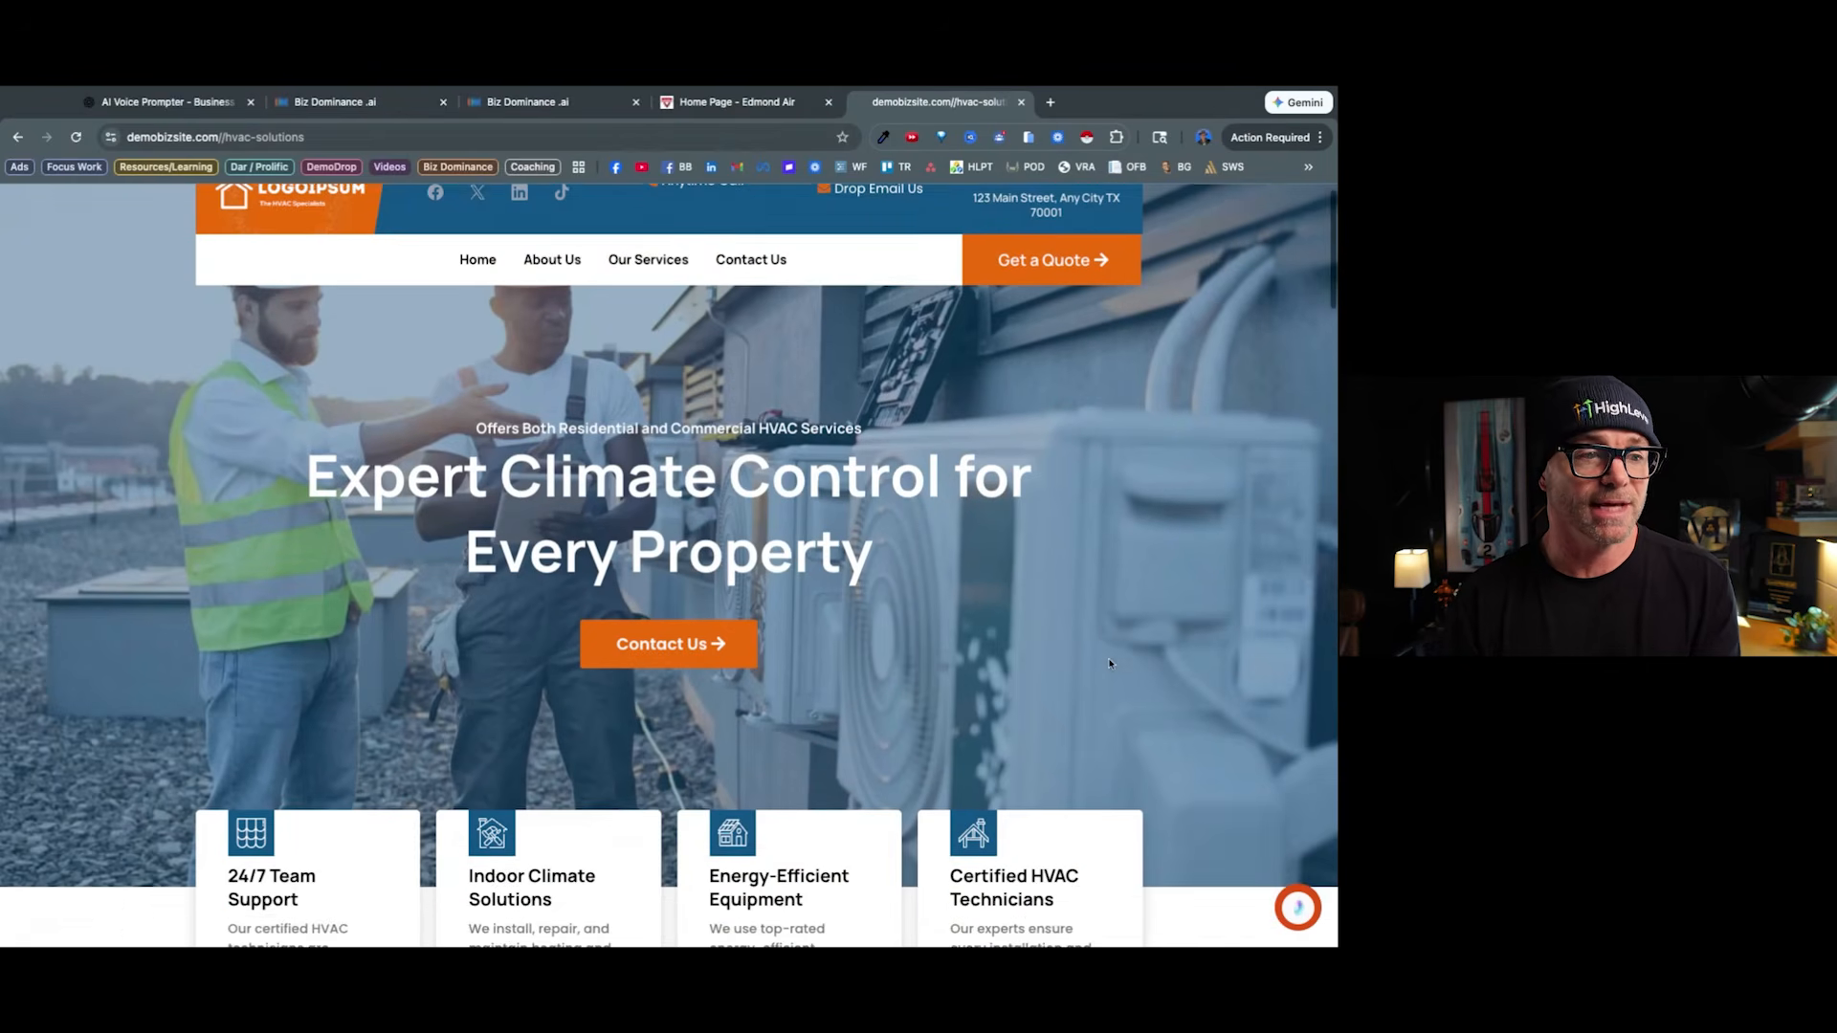
scroll(1110, 663, down, 10)
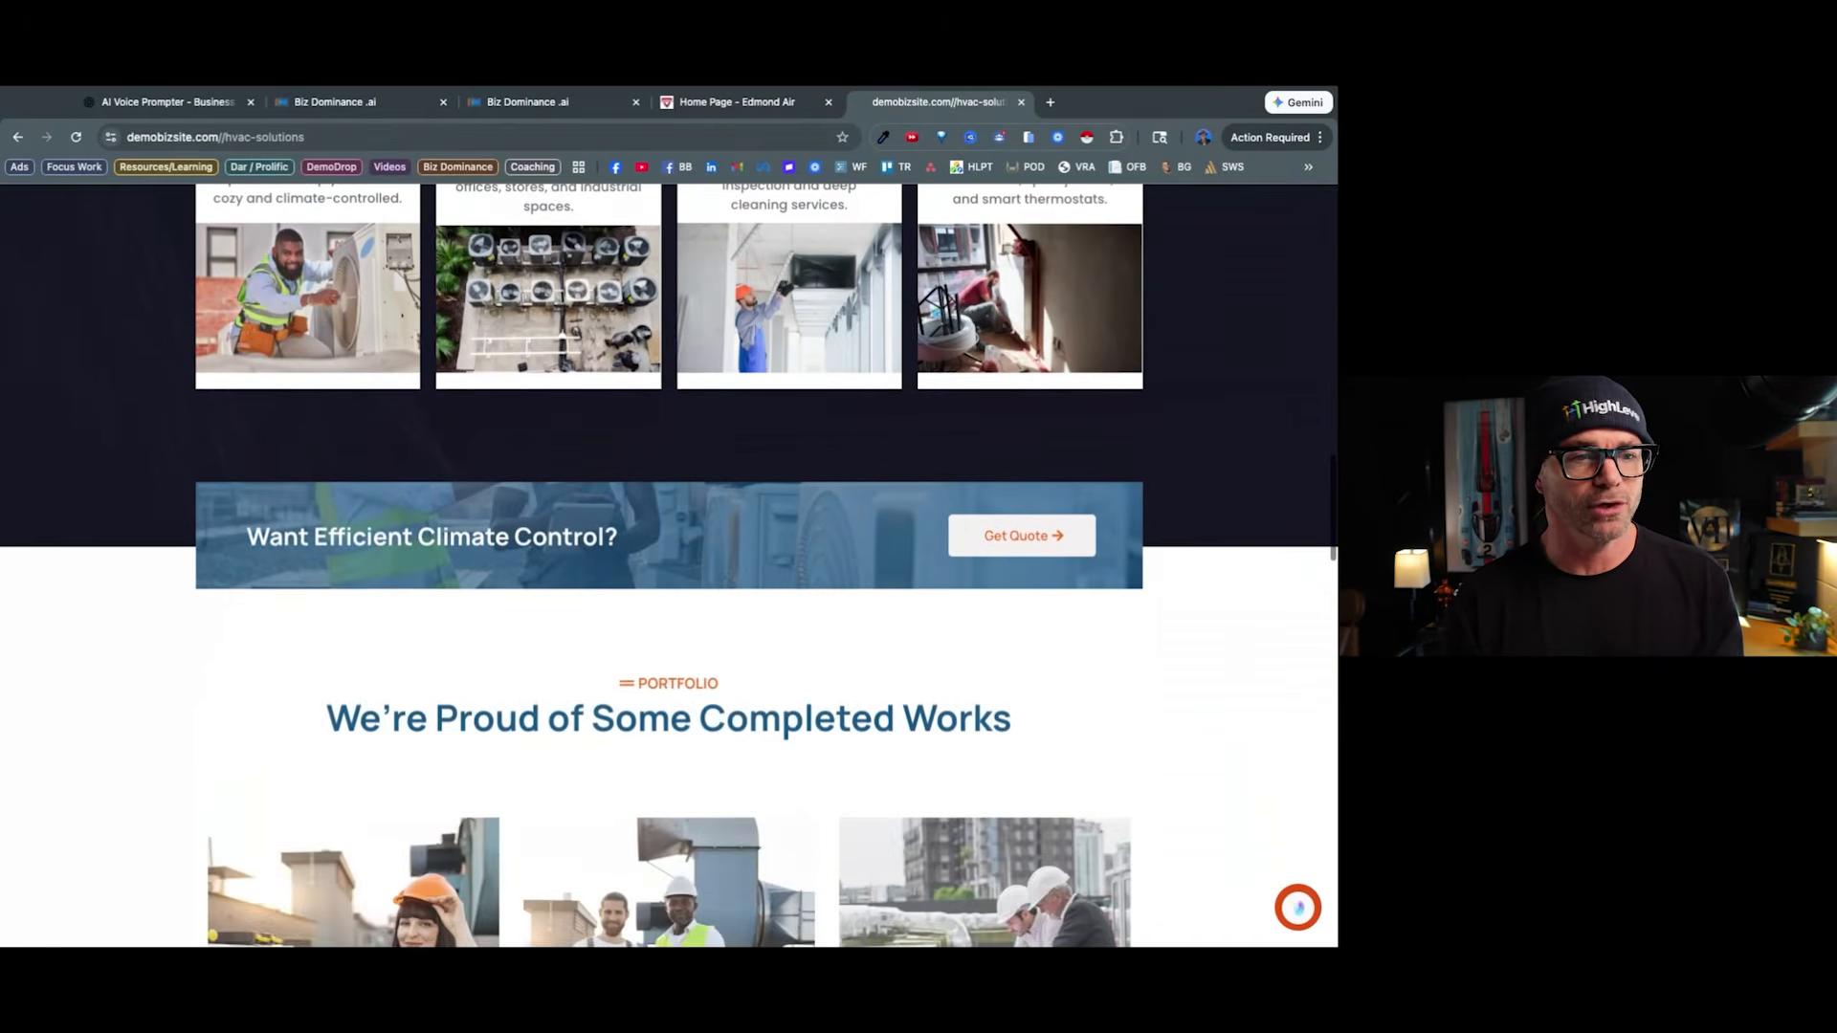
scroll(670, 565, down, 5)
scroll(670, 564, down, 10)
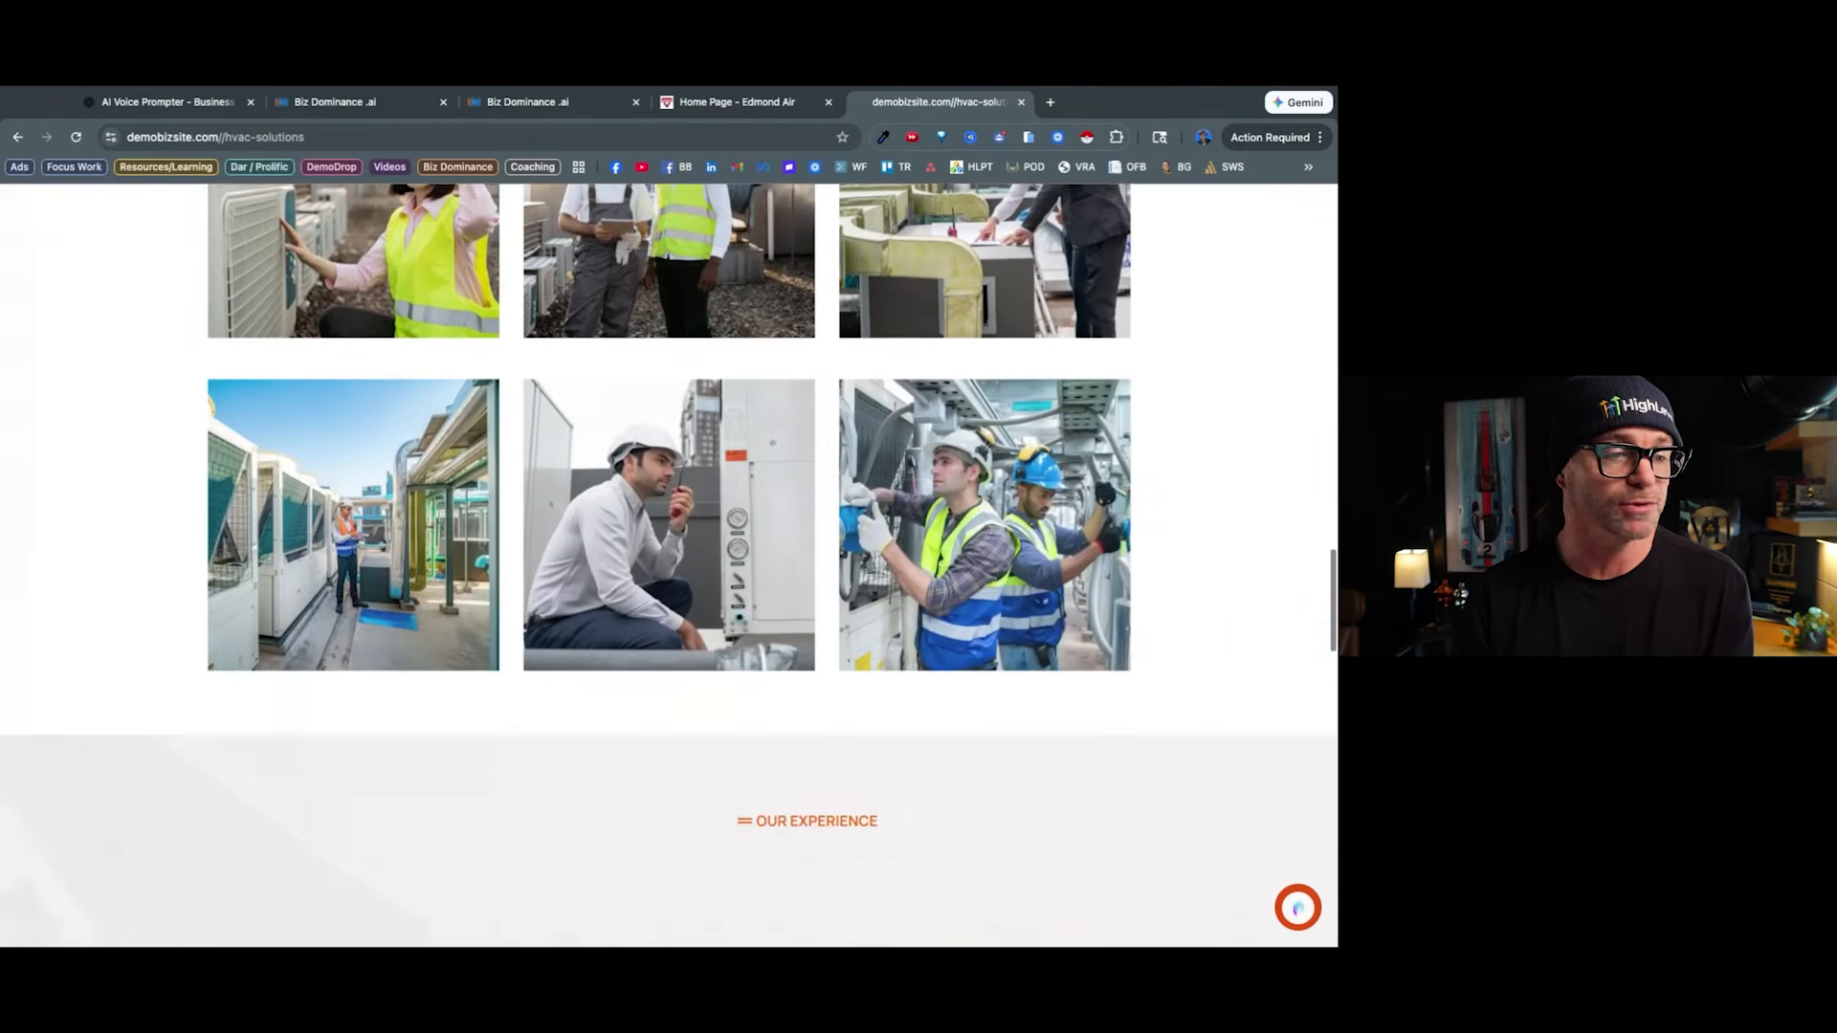
scroll(669, 564, down, 10)
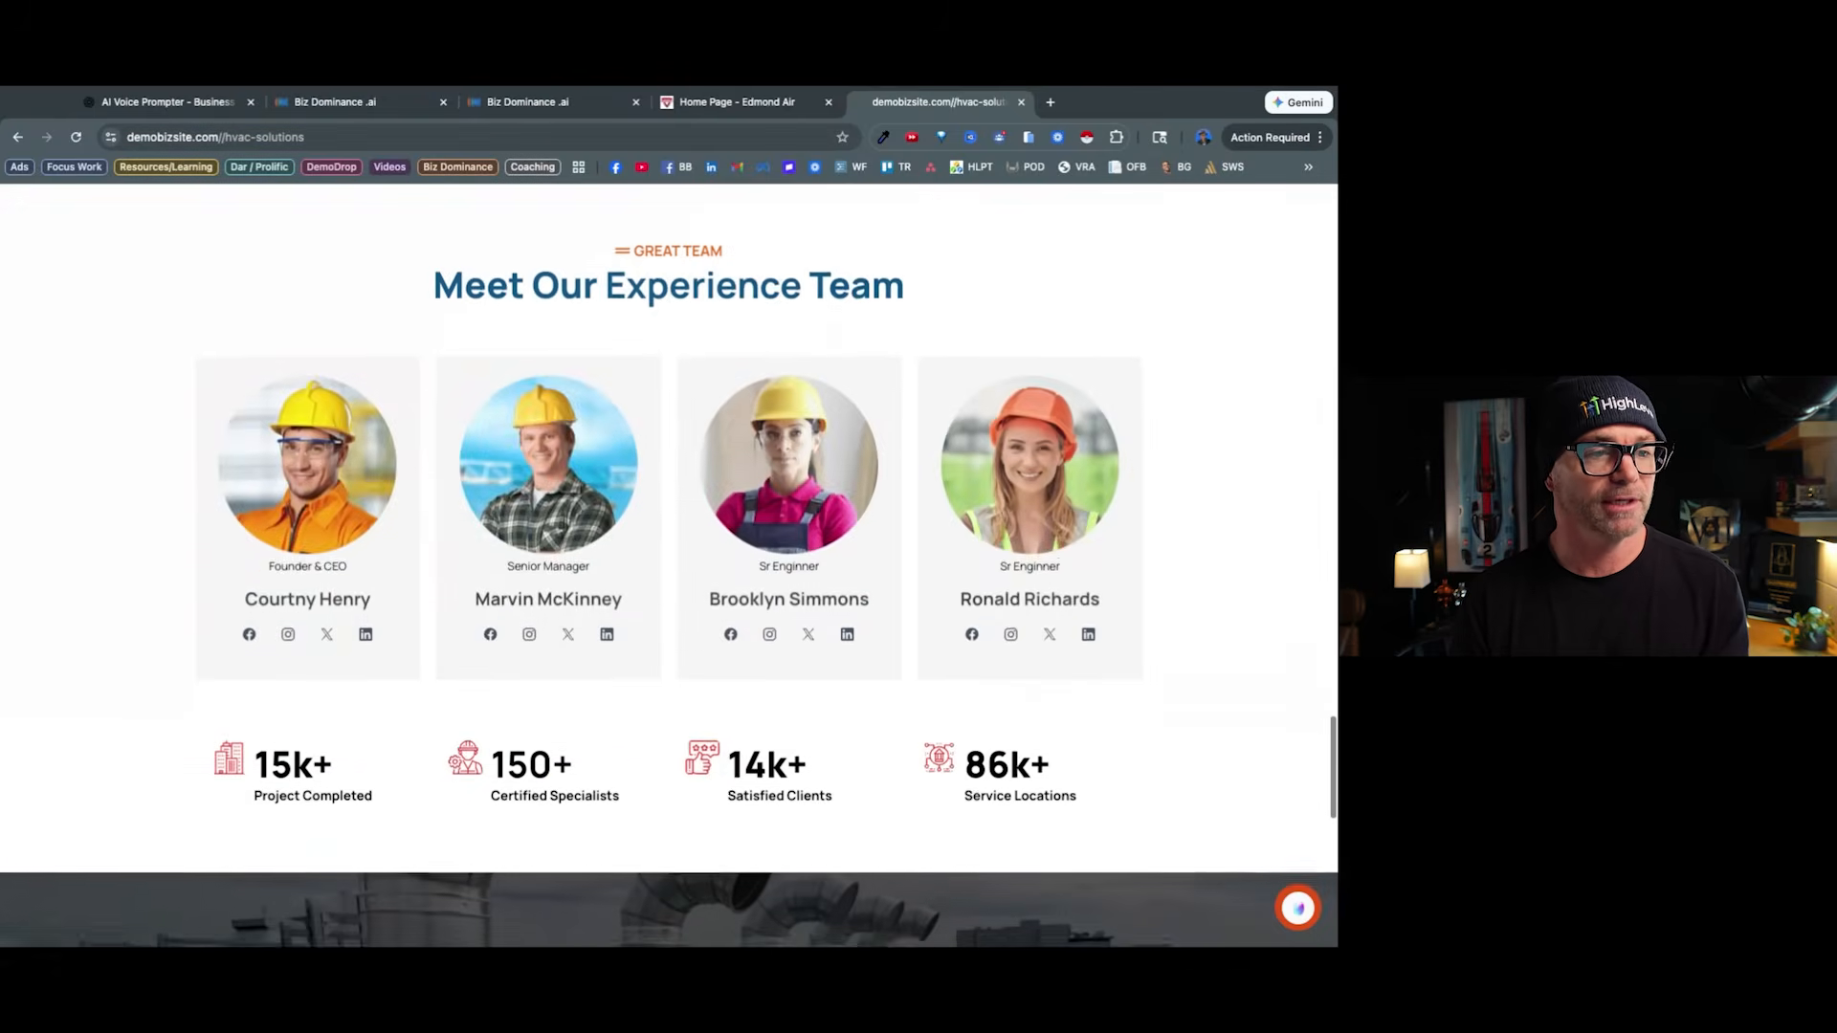
scroll(669, 564, up, 15)
scroll(1287, 899, up, 10)
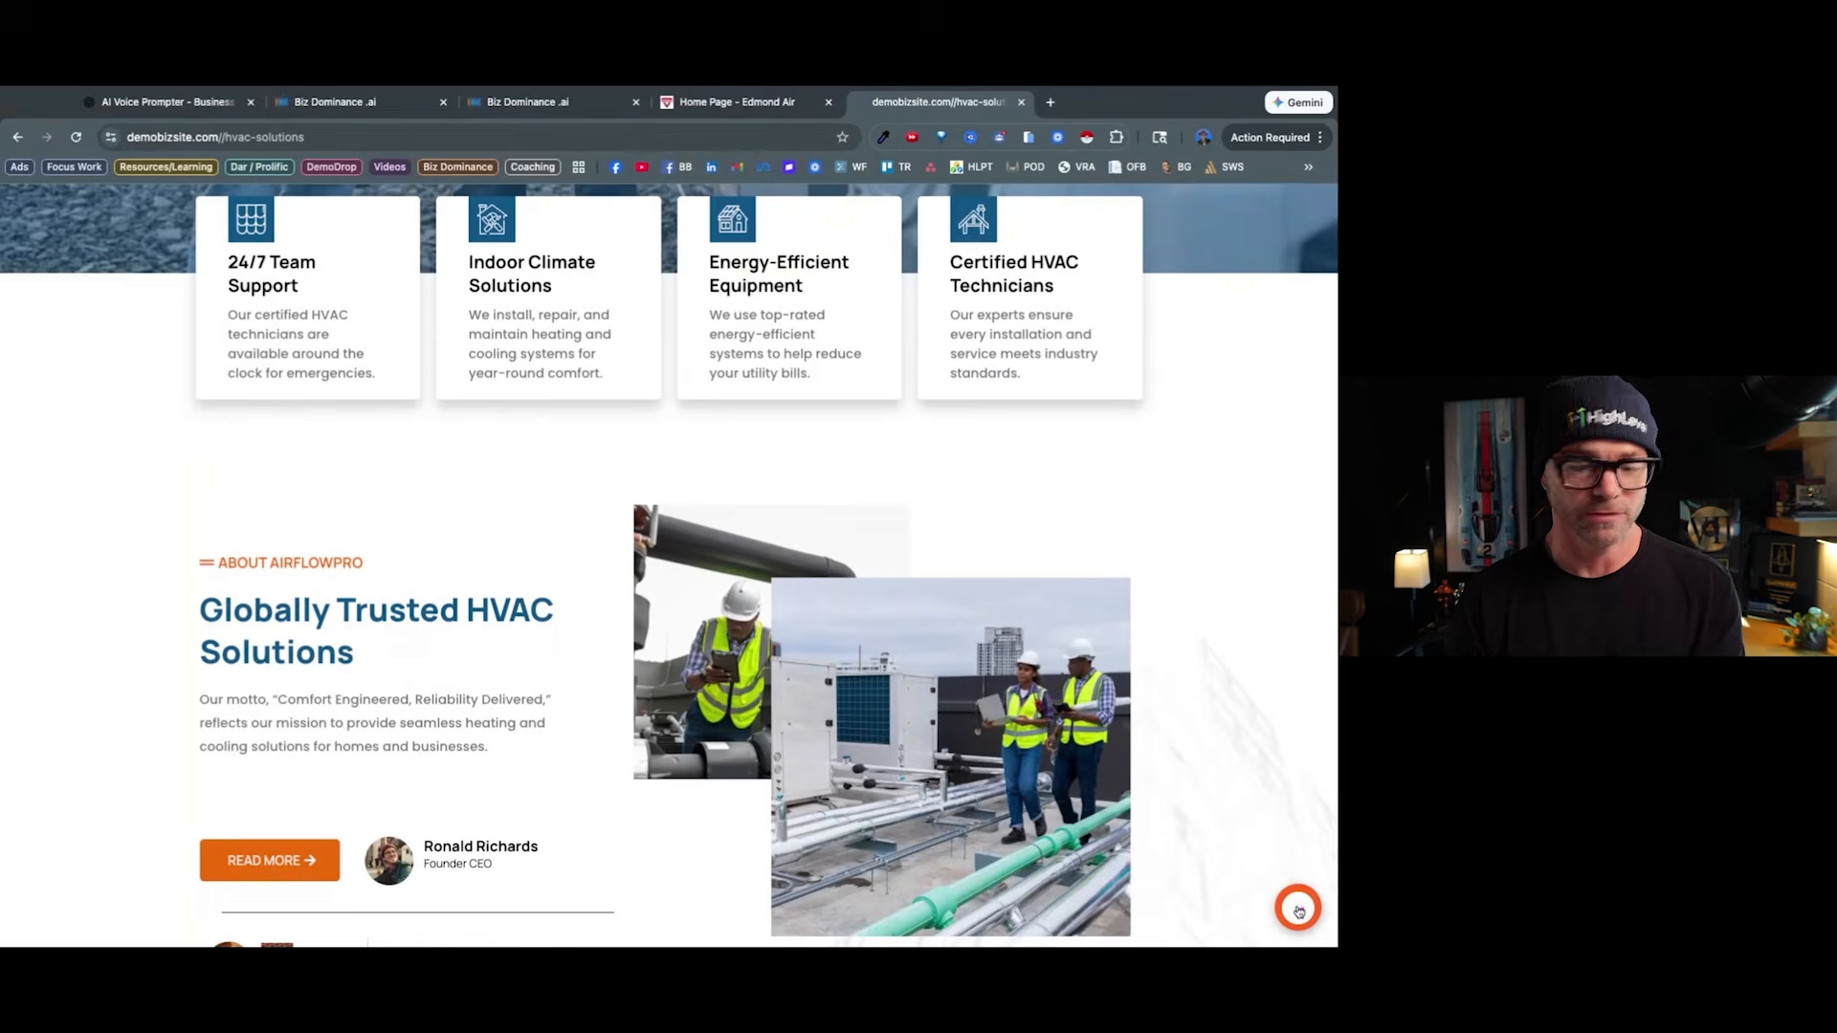
Open the chat widget on the live HVAC site and start a test voice call with the AI agent.
click(1298, 909)
click(1183, 706)
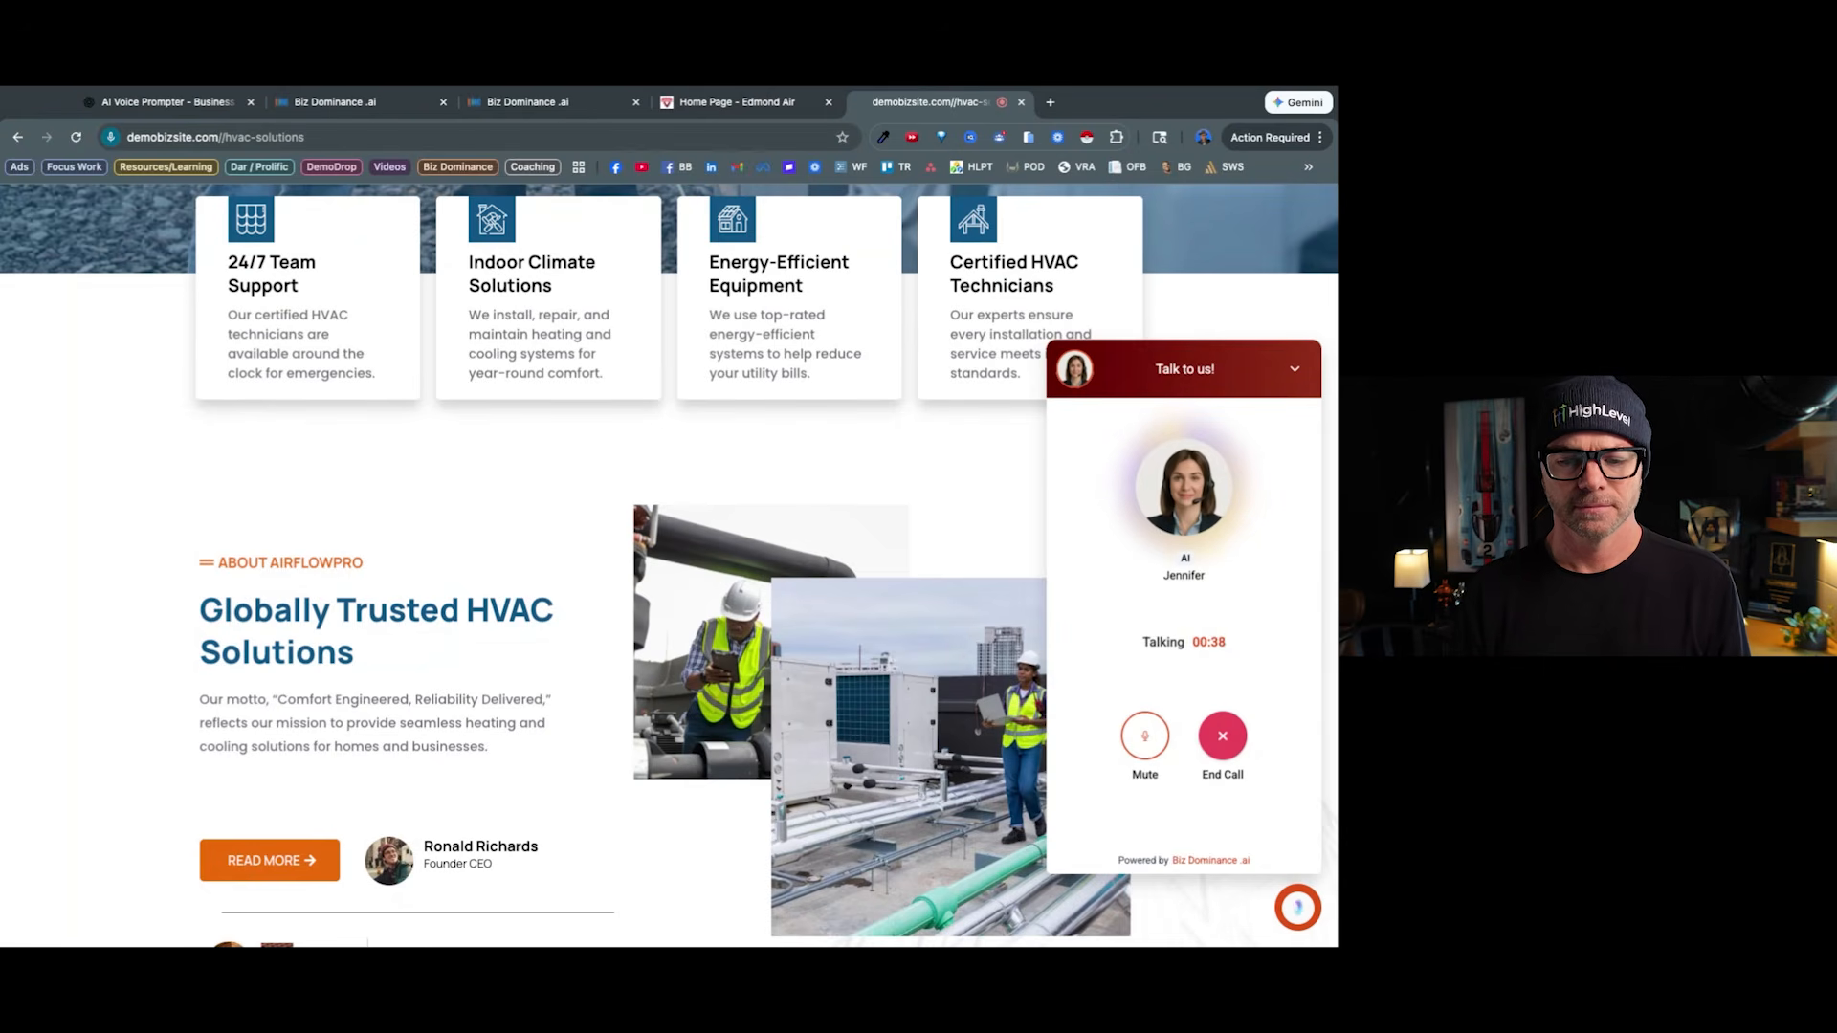
scroll(913, 476, down, 2)
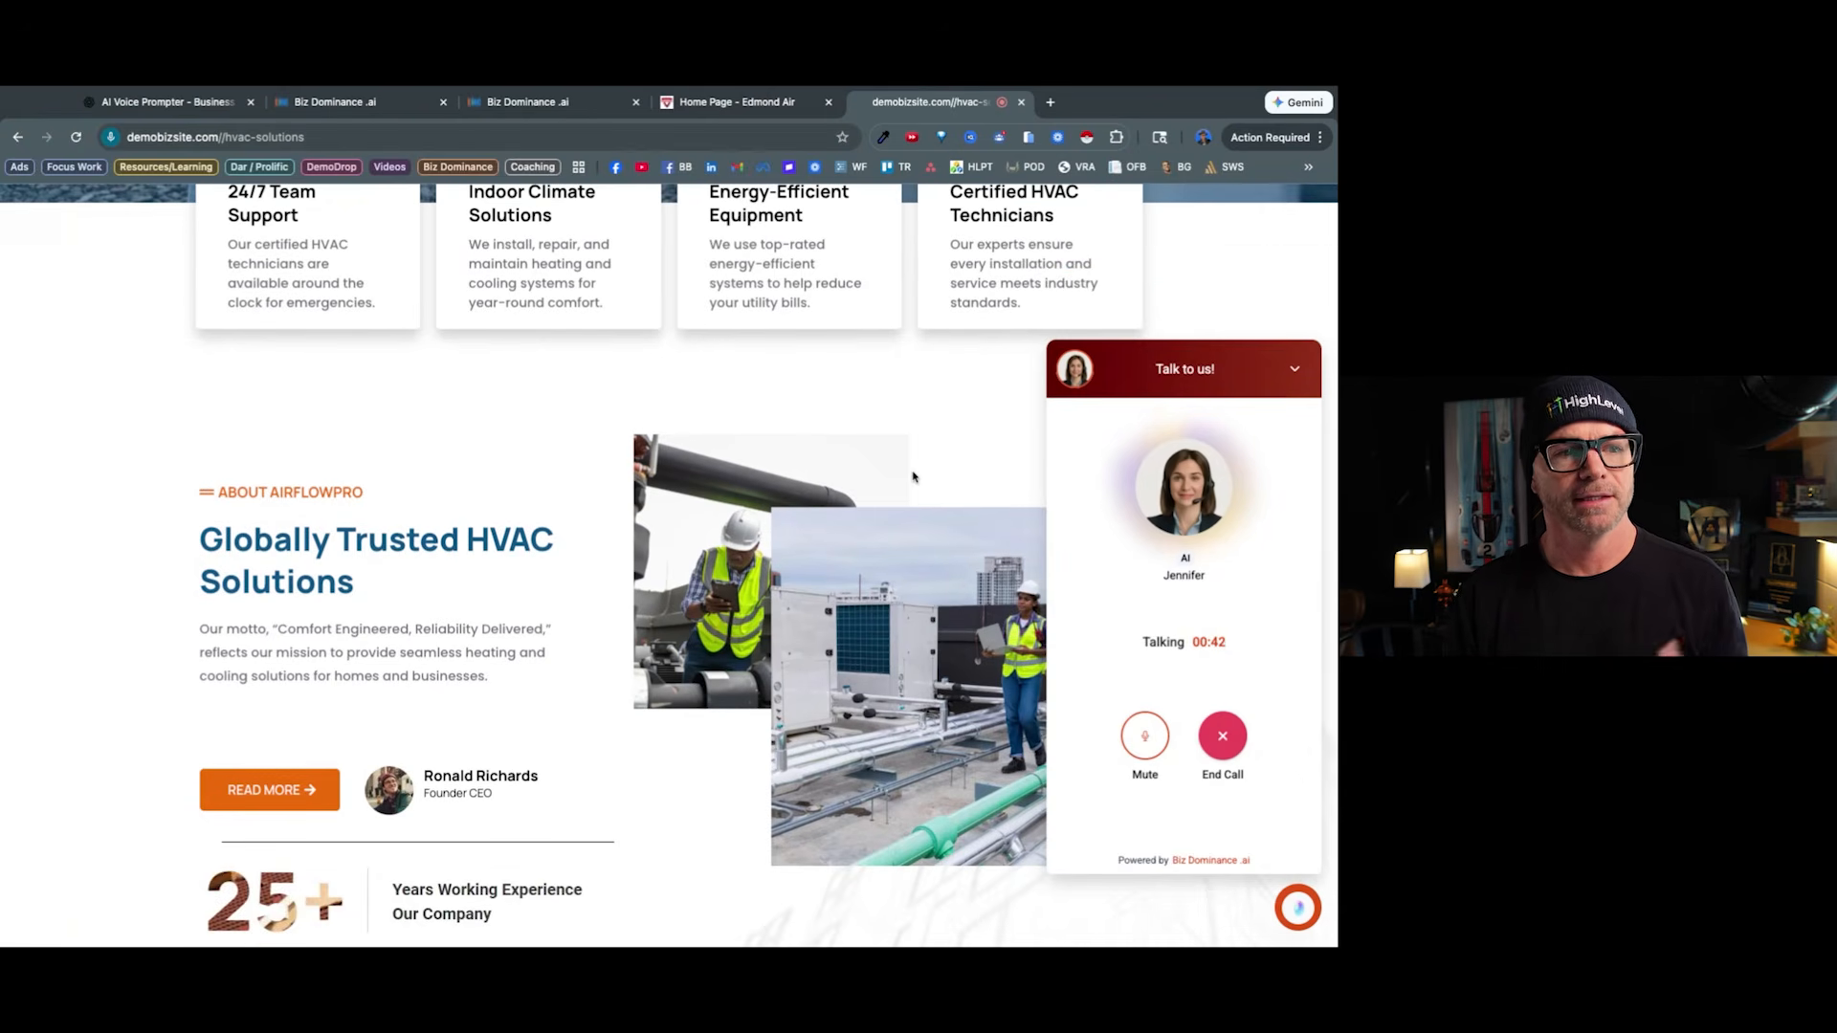